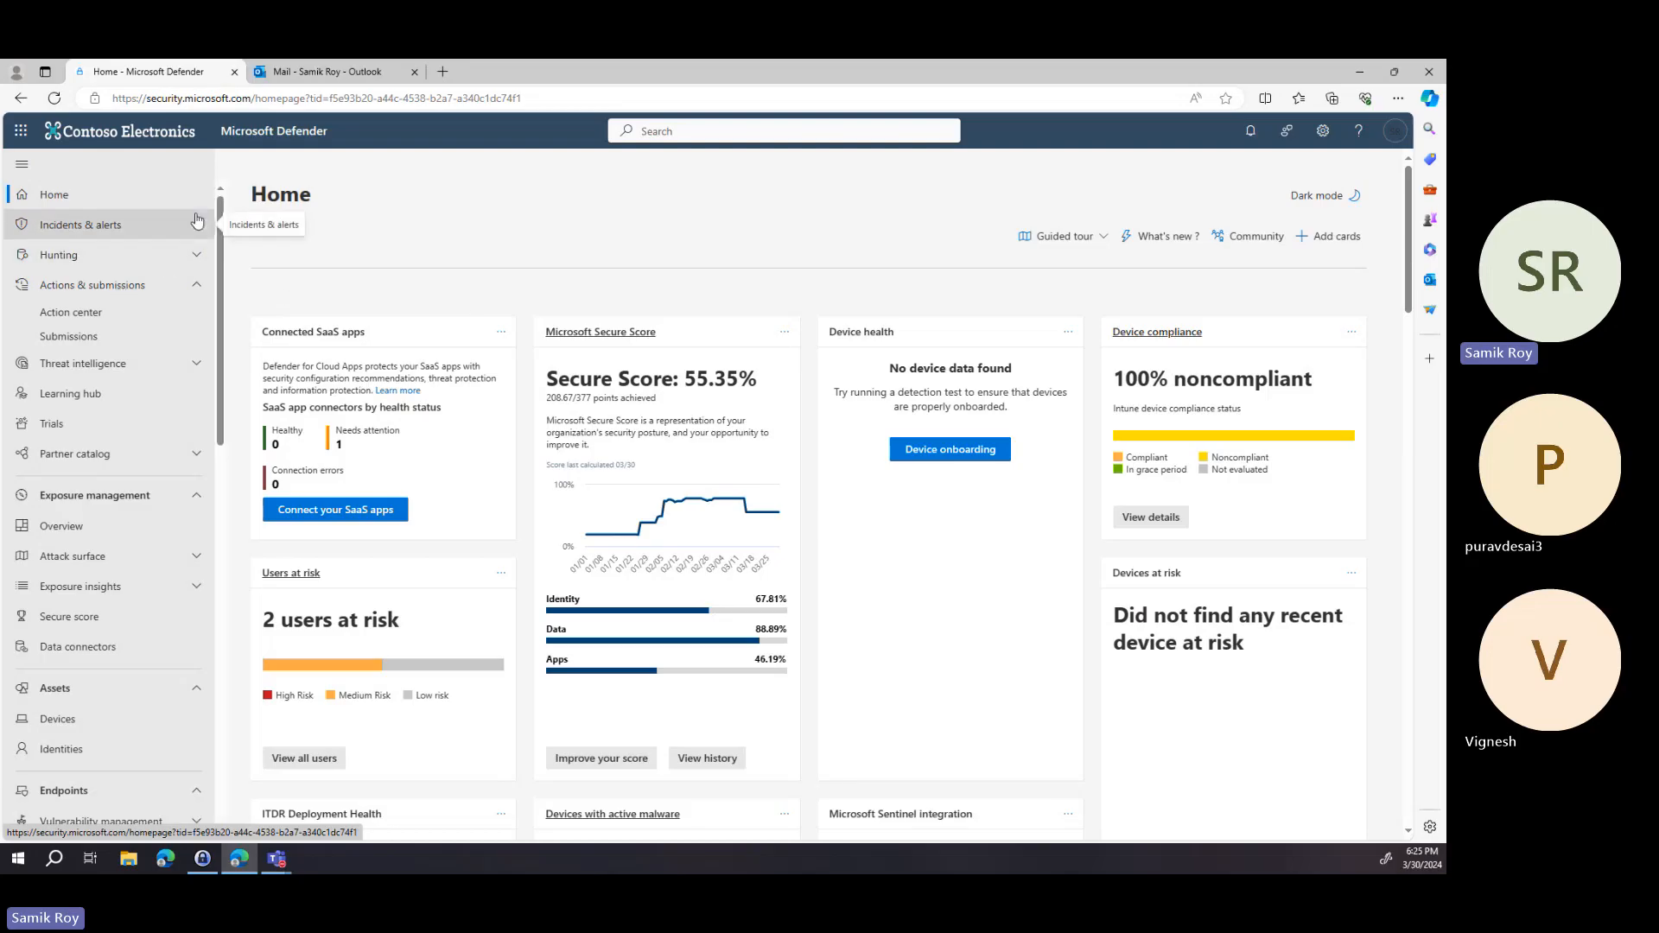
Open Attack simulation training under Email & collaboration.
{"action": "scroll", "coordinate": [191, 324], "scroll_direction": "down", "scroll_amount": 1}
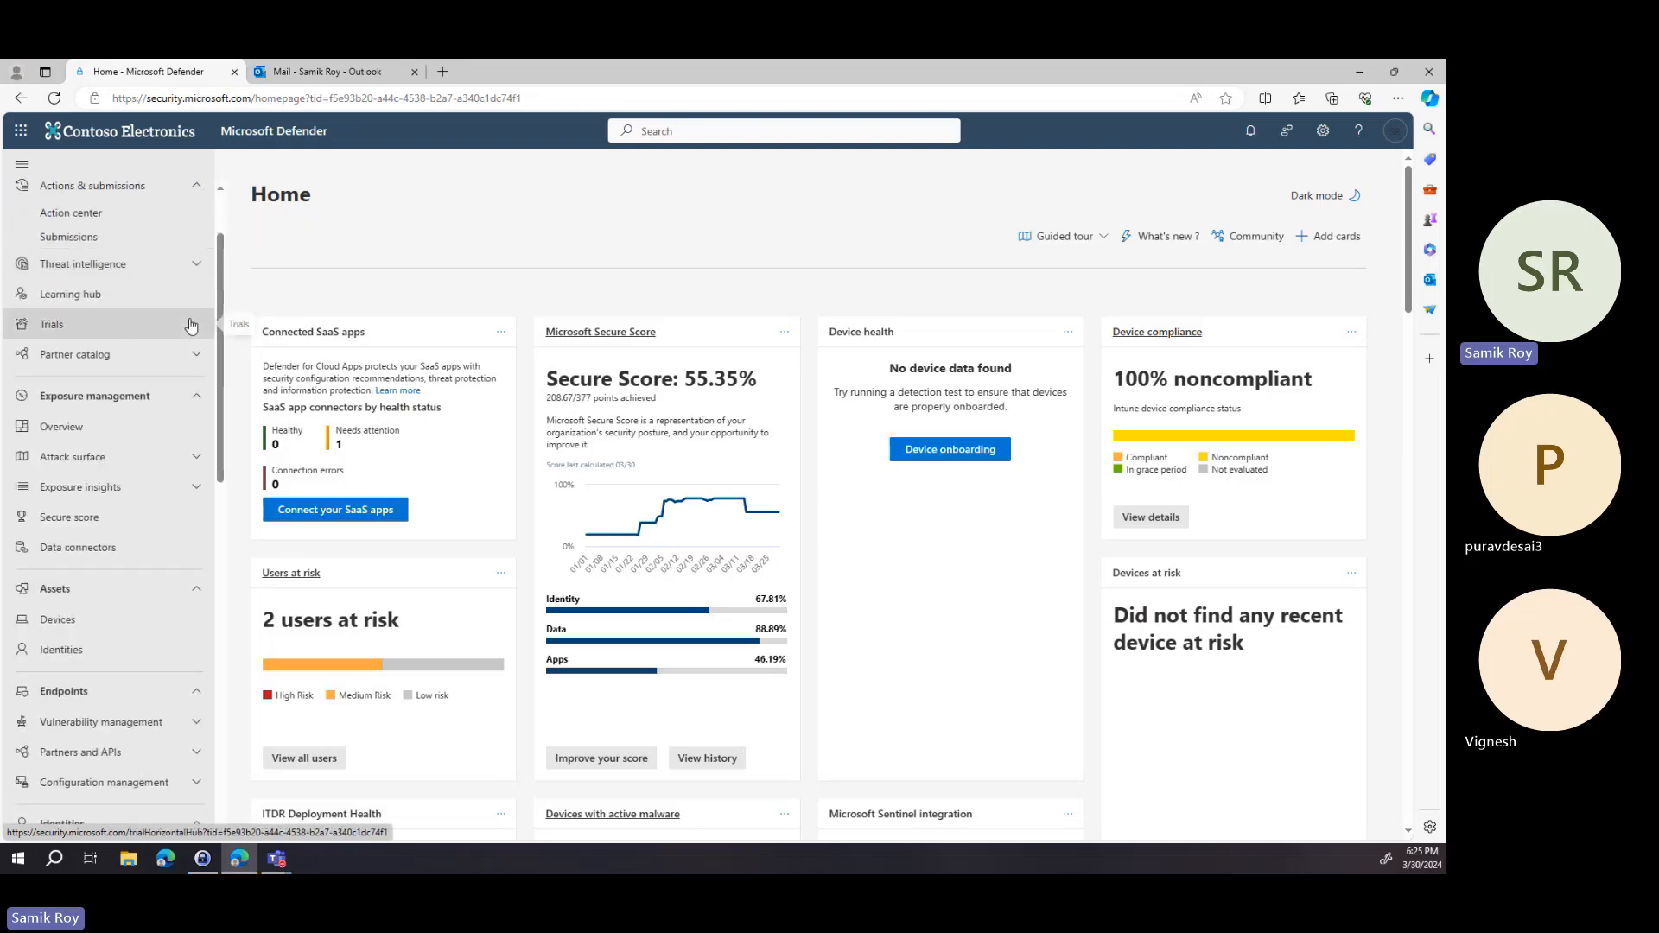
{"action": "scroll", "coordinate": [191, 336], "scroll_direction": "down", "scroll_amount": 5}
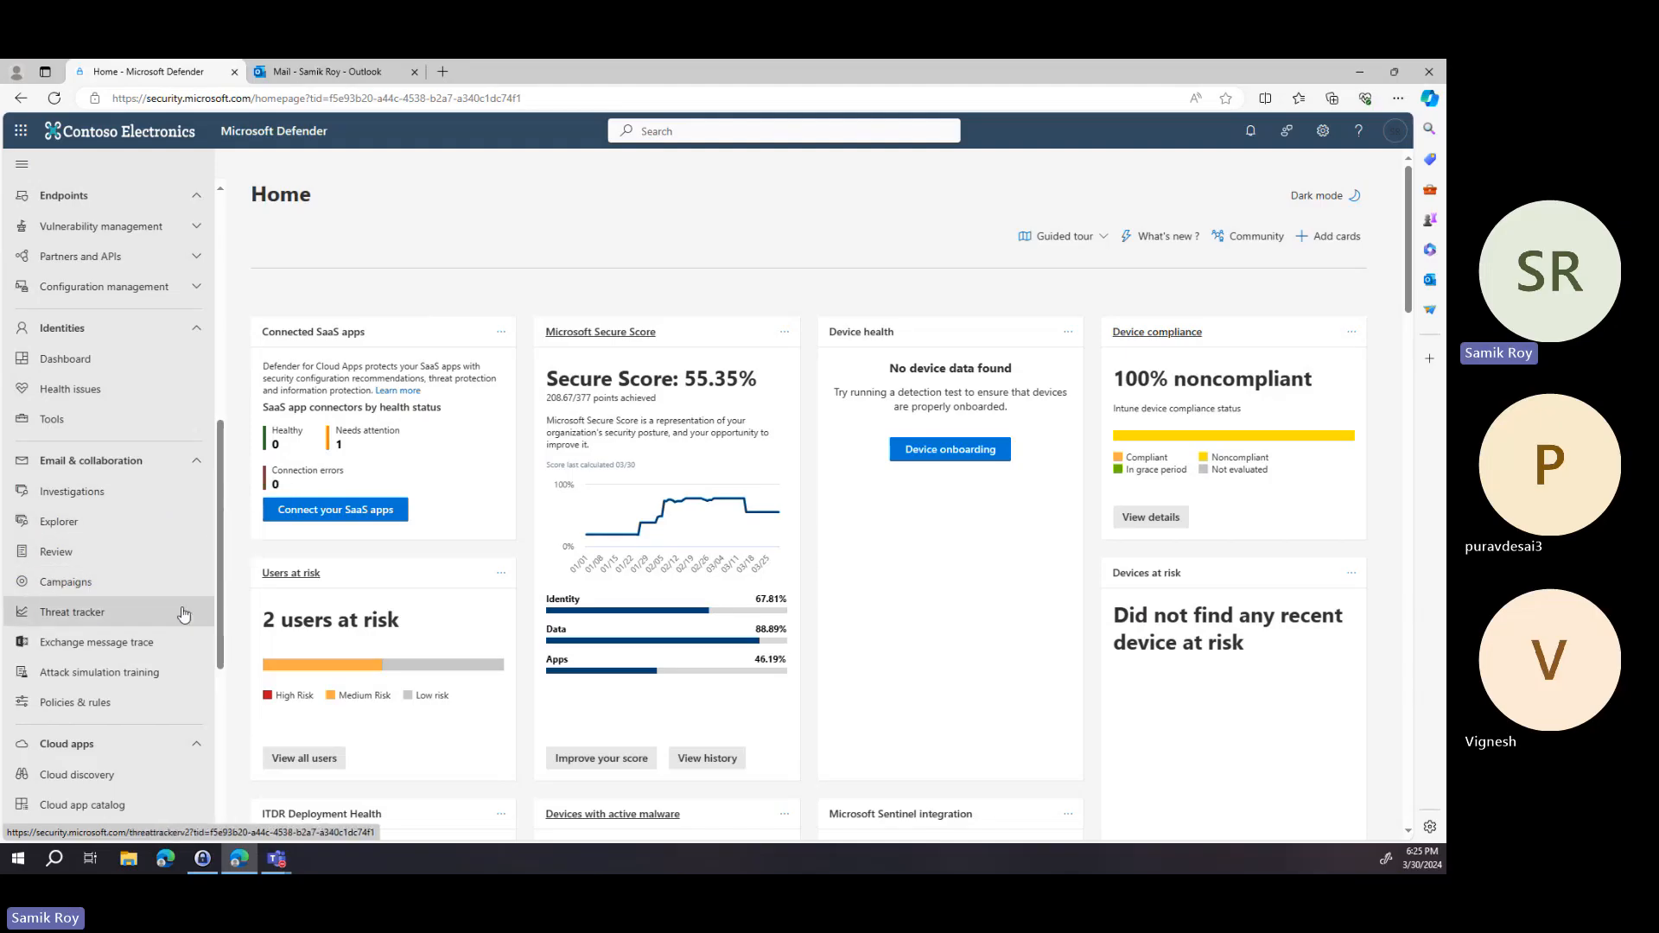
{"action": "left_click", "coordinate": [183, 675]}
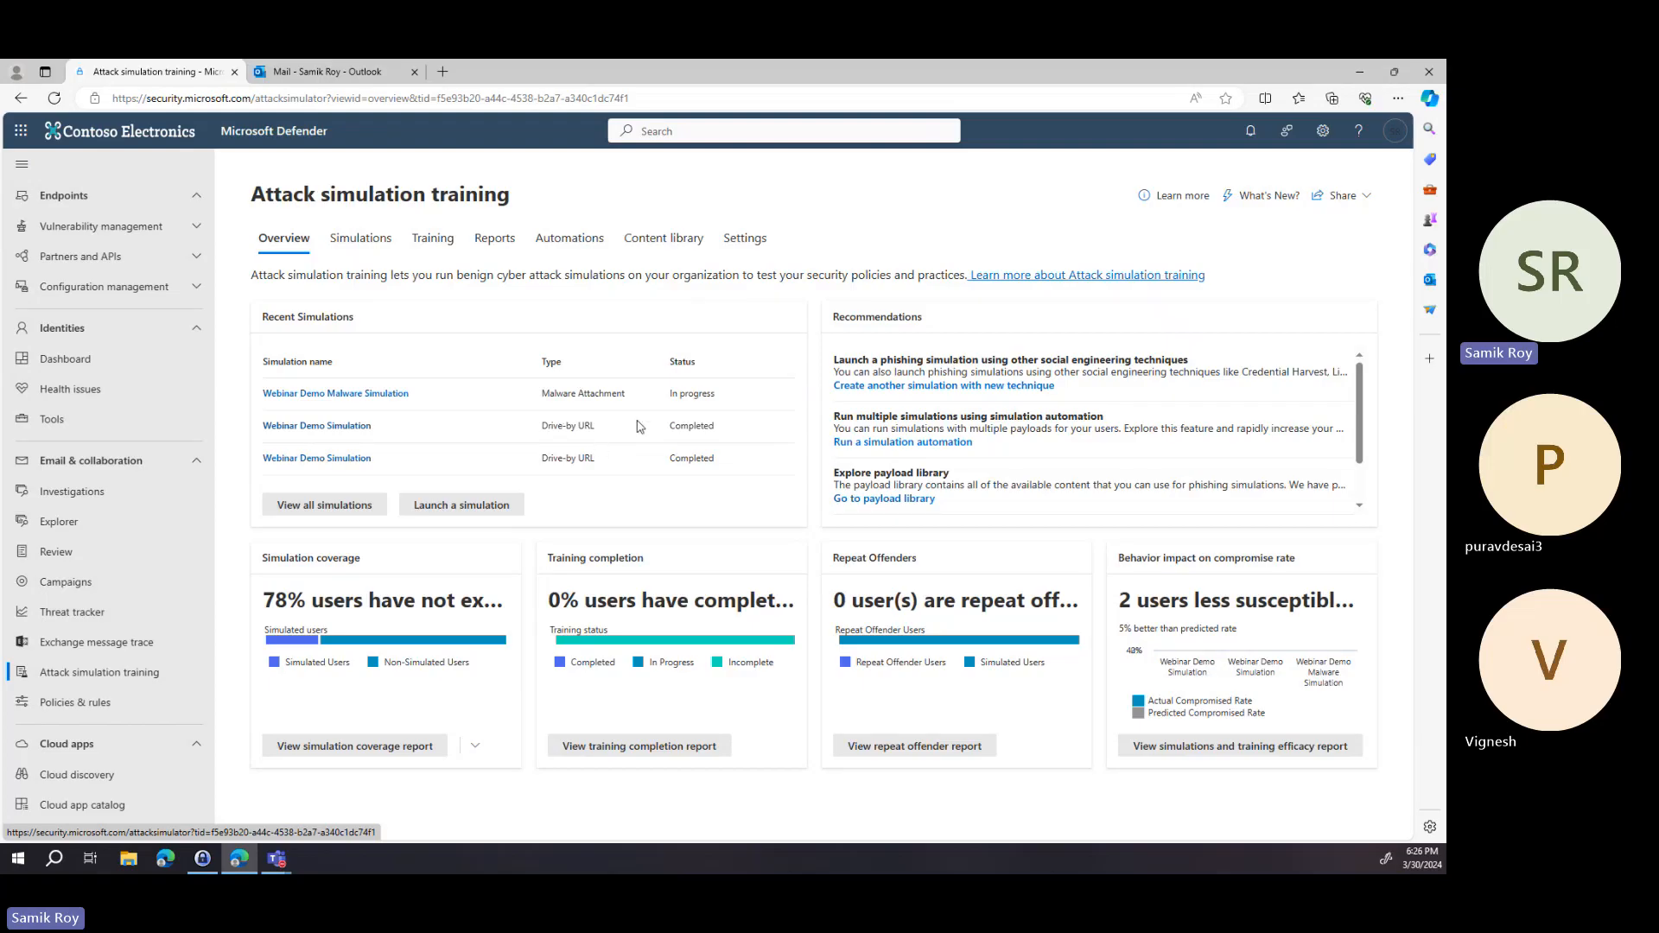
Launch a new simulation using the Credential Harvest technique.
{"action": "left_click", "coordinate": [485, 513]}
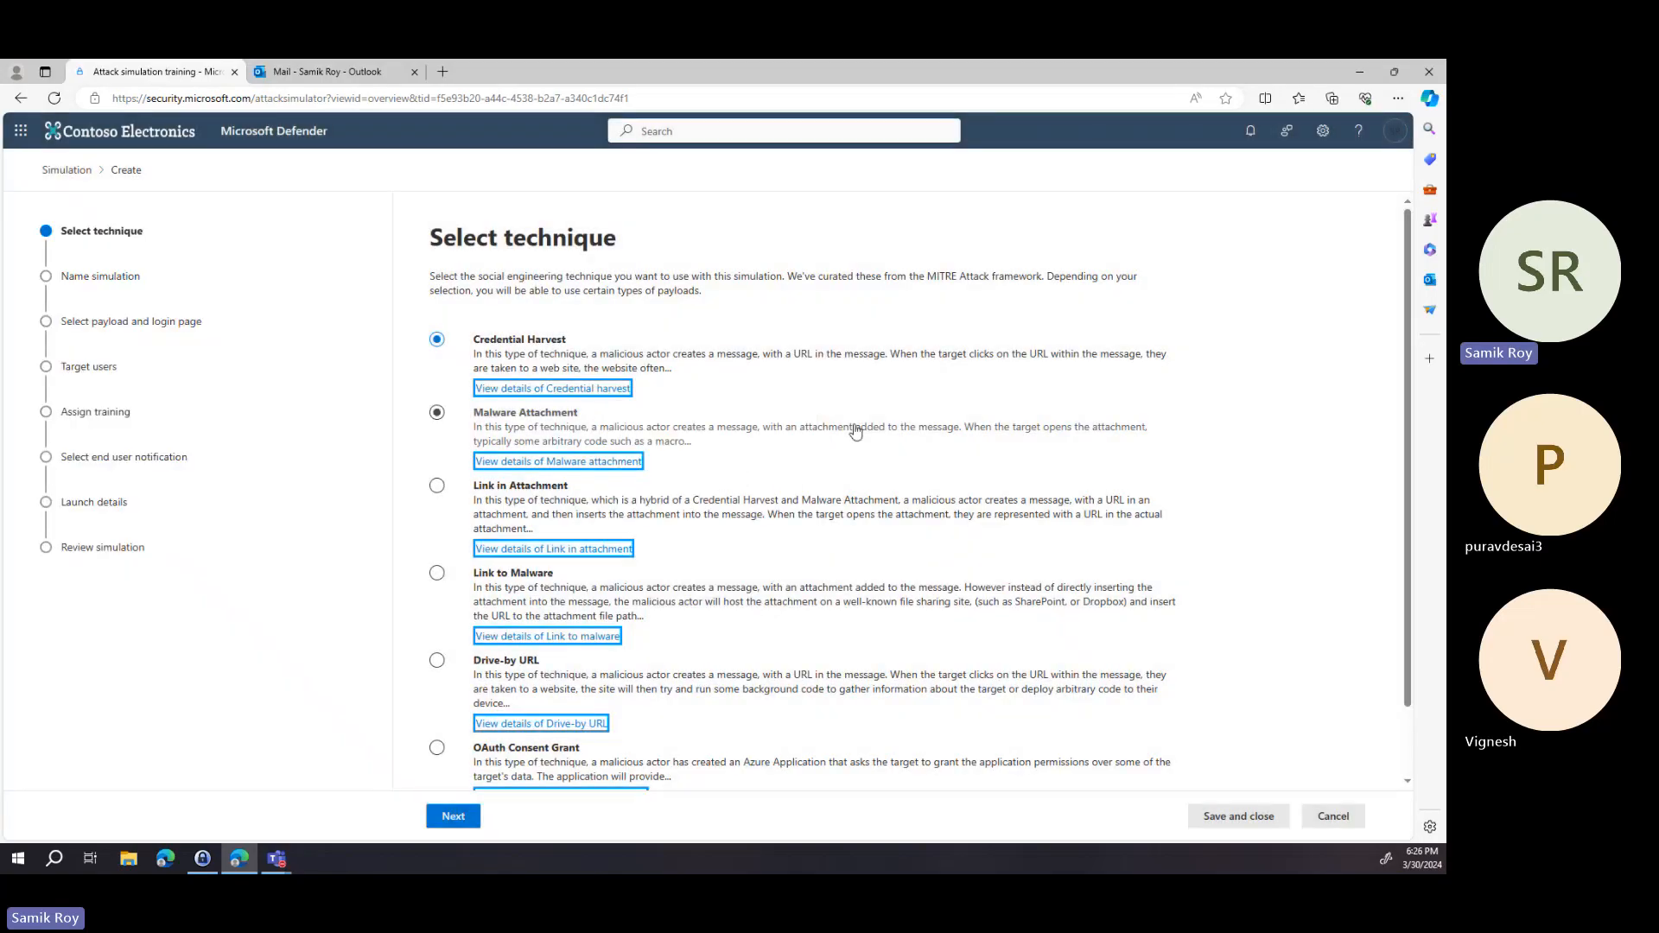
{"action": "scroll", "coordinate": [855, 431], "scroll_direction": "down", "scroll_amount": 1}
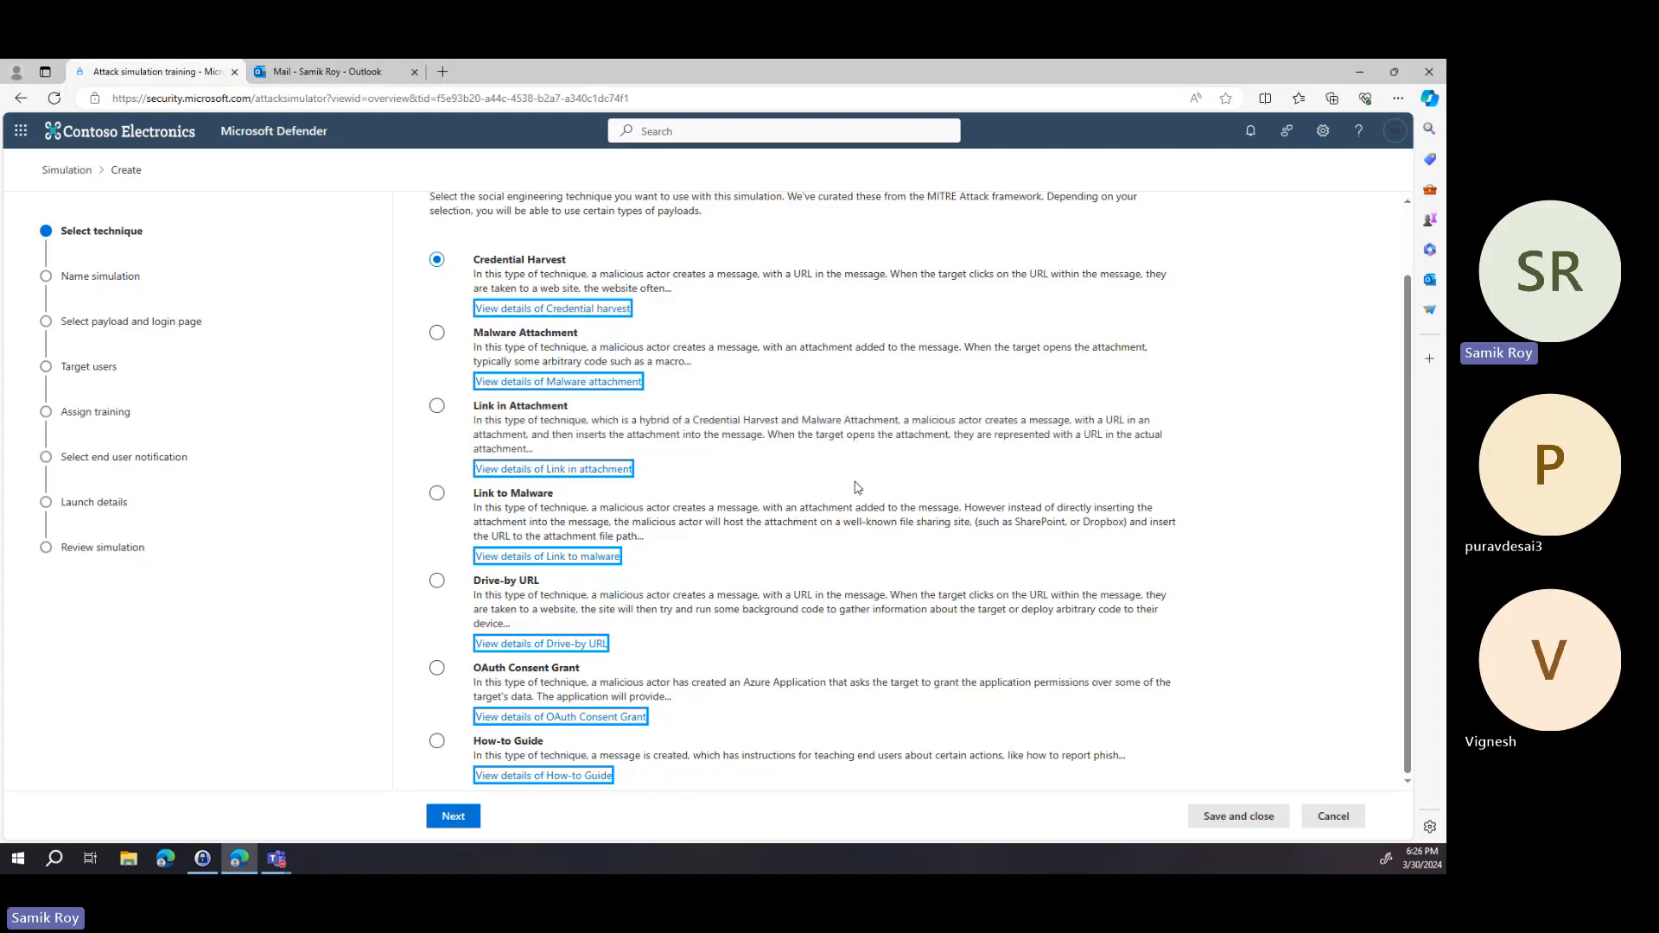
{"action": "left_click", "coordinate": [812, 511]}
{"action": "left_click", "coordinate": [722, 410]}
{"action": "left_click", "coordinate": [472, 823]}
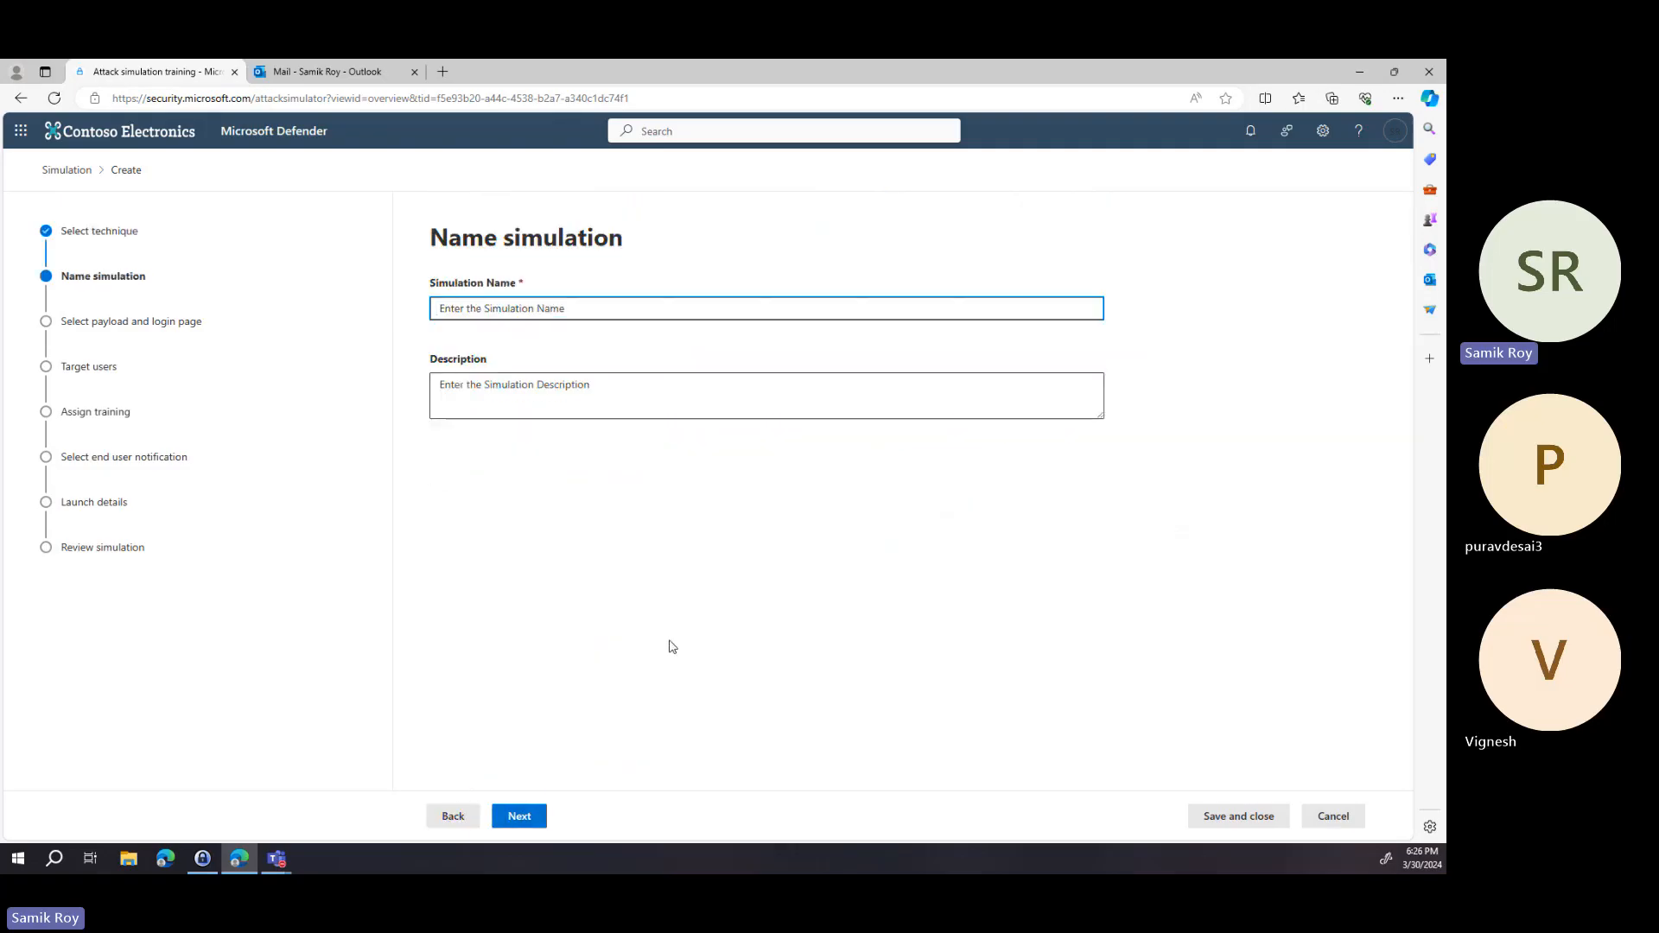
Name the simulation "Webinar Demo 2 Cred Harvest" and copy the name.
{"action": "type", "text": "Demo 2 Cred Harvest"}
{"action": "key", "text": "ctrl+a"}
{"action": "key", "text": "ctrl+c"}
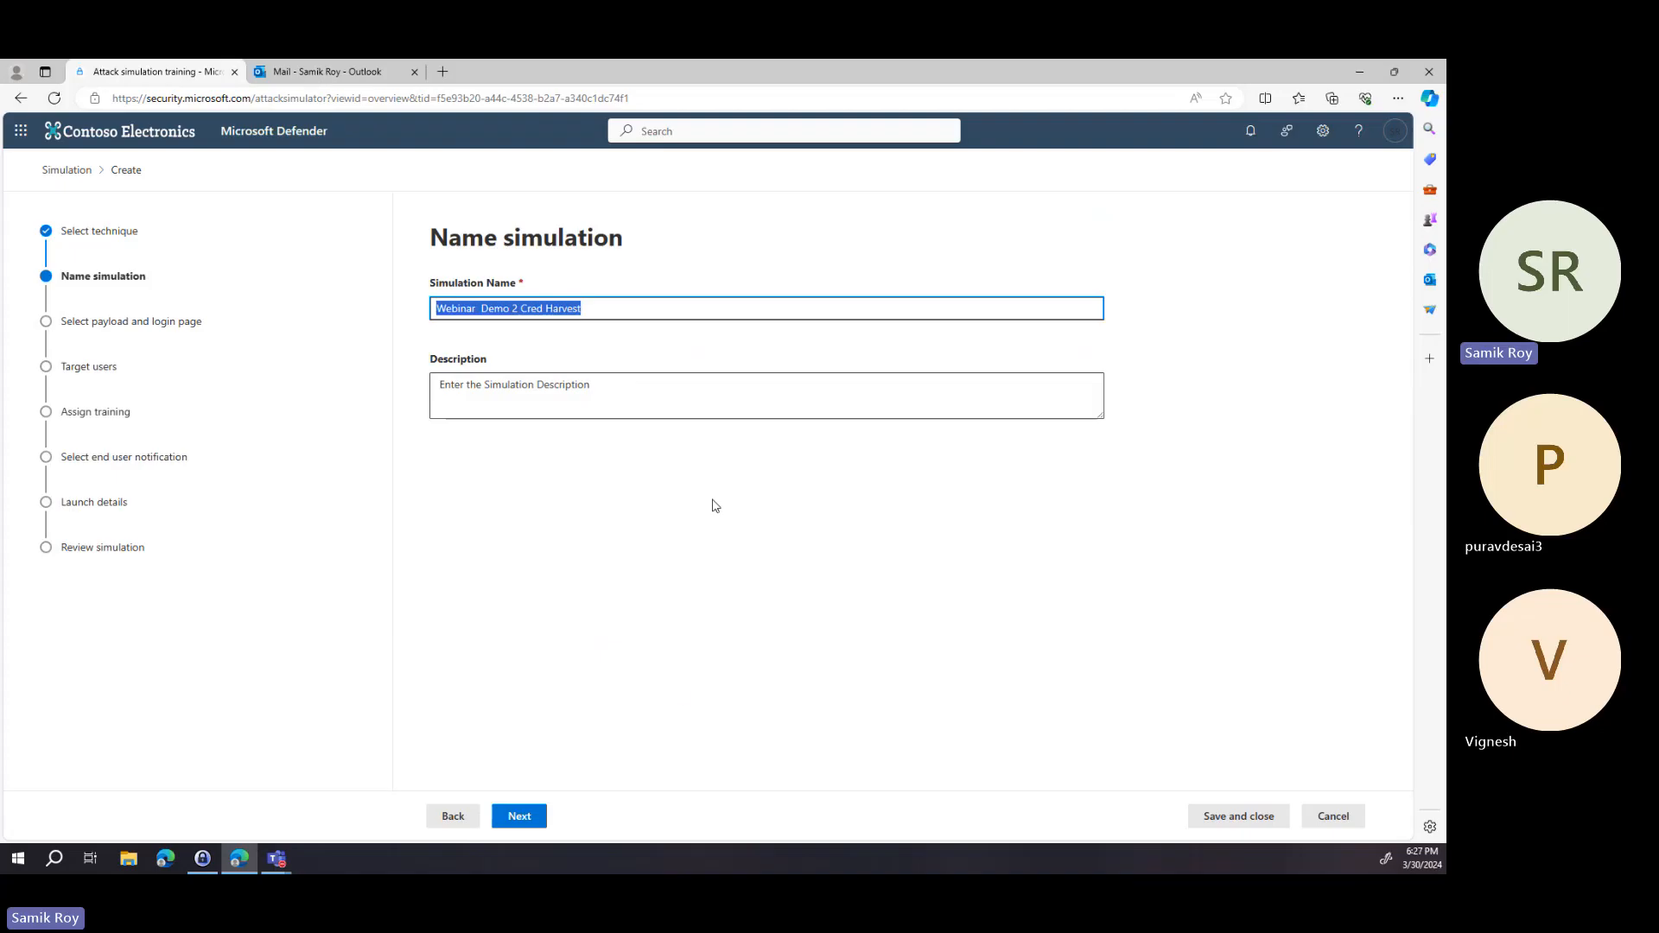
Paste the same name into the description and continue to payload selection.
{"action": "left_click", "coordinate": [709, 408]}
{"action": "key", "text": "ctrl+v"}
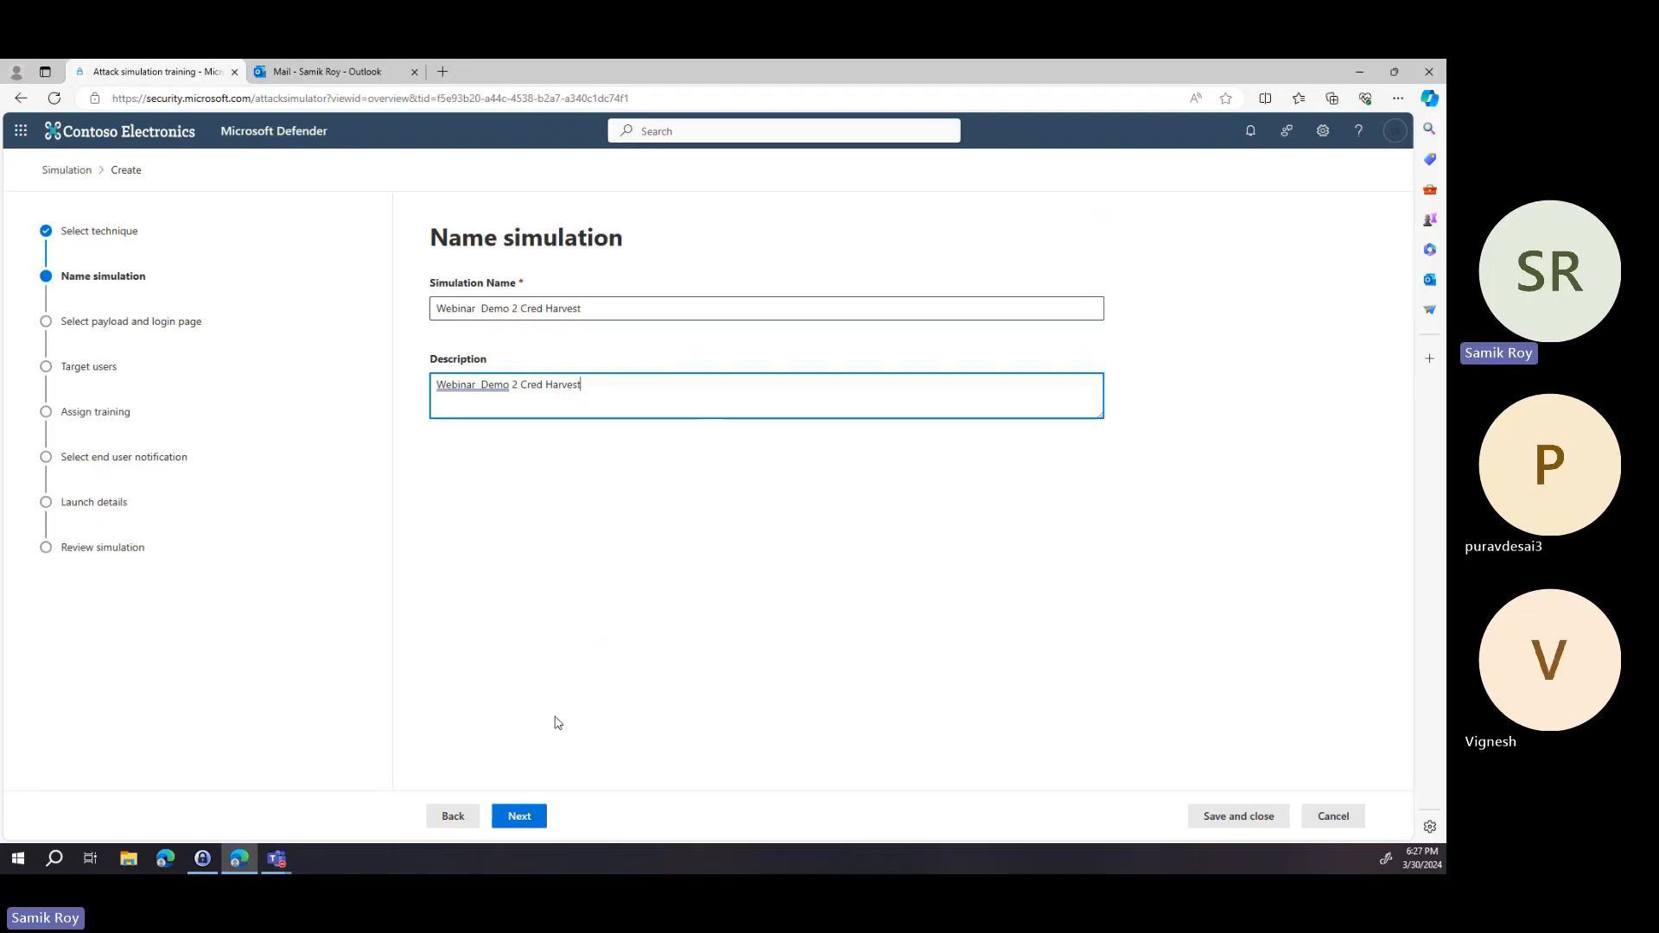
{"action": "left_click", "coordinate": [529, 819]}
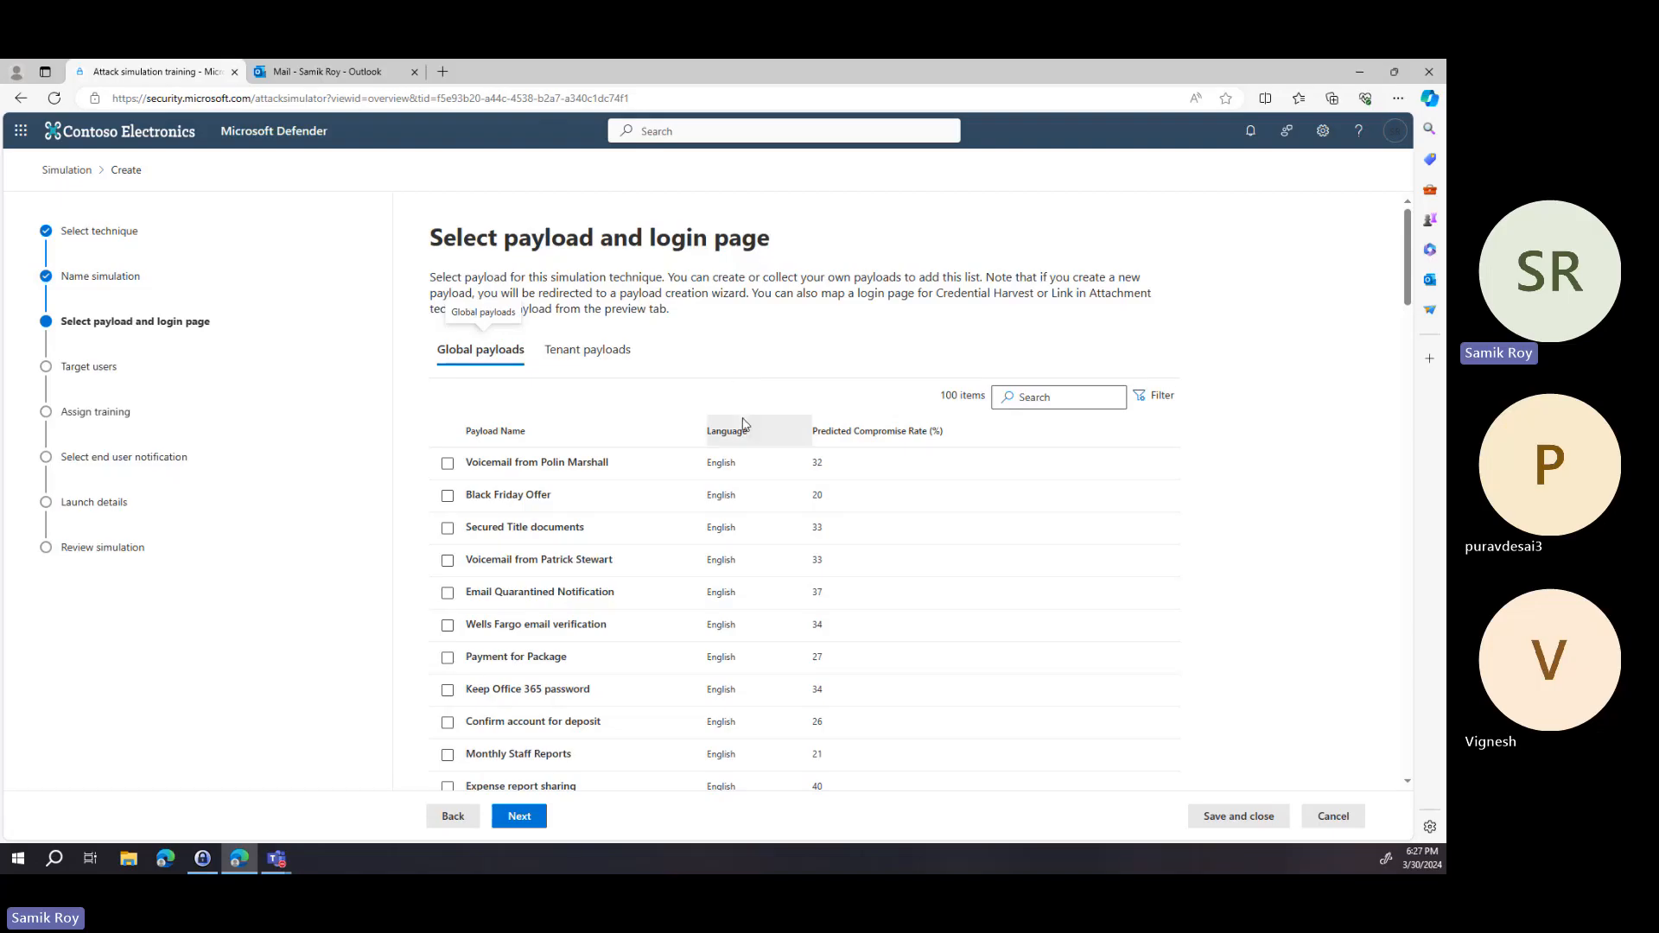
Select the Black Friday Offer global payload after browsing the tenant payloads.
{"action": "left_click", "coordinate": [447, 499]}
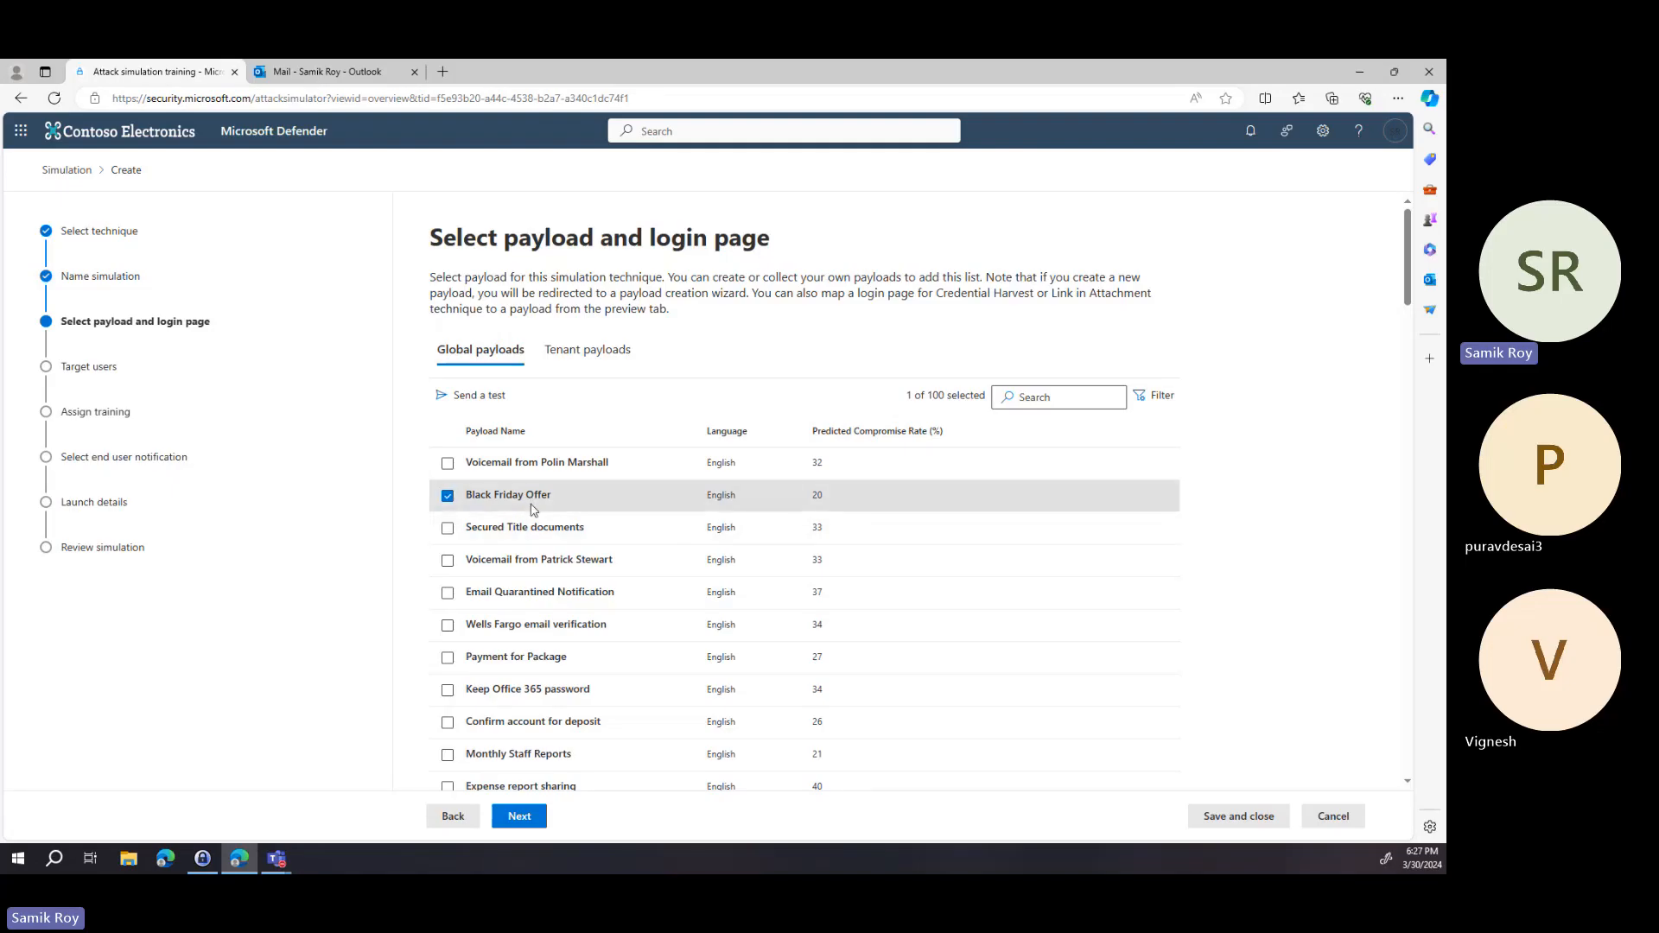
{"action": "left_click", "coordinate": [580, 367]}
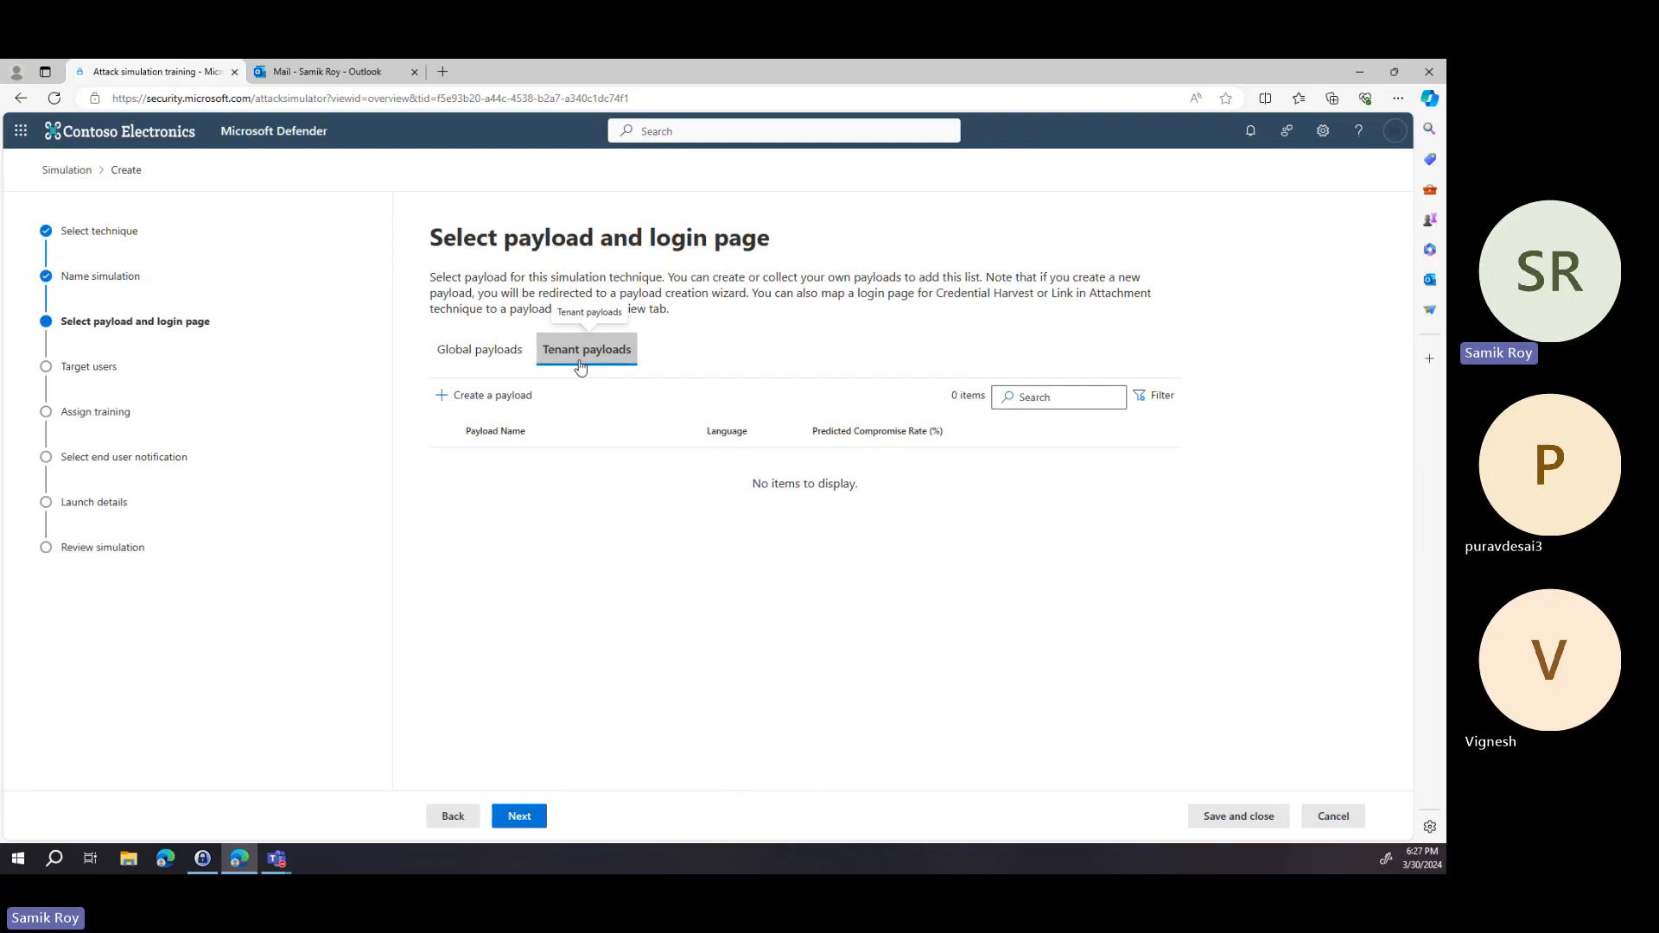
{"action": "left_click", "coordinate": [515, 362]}
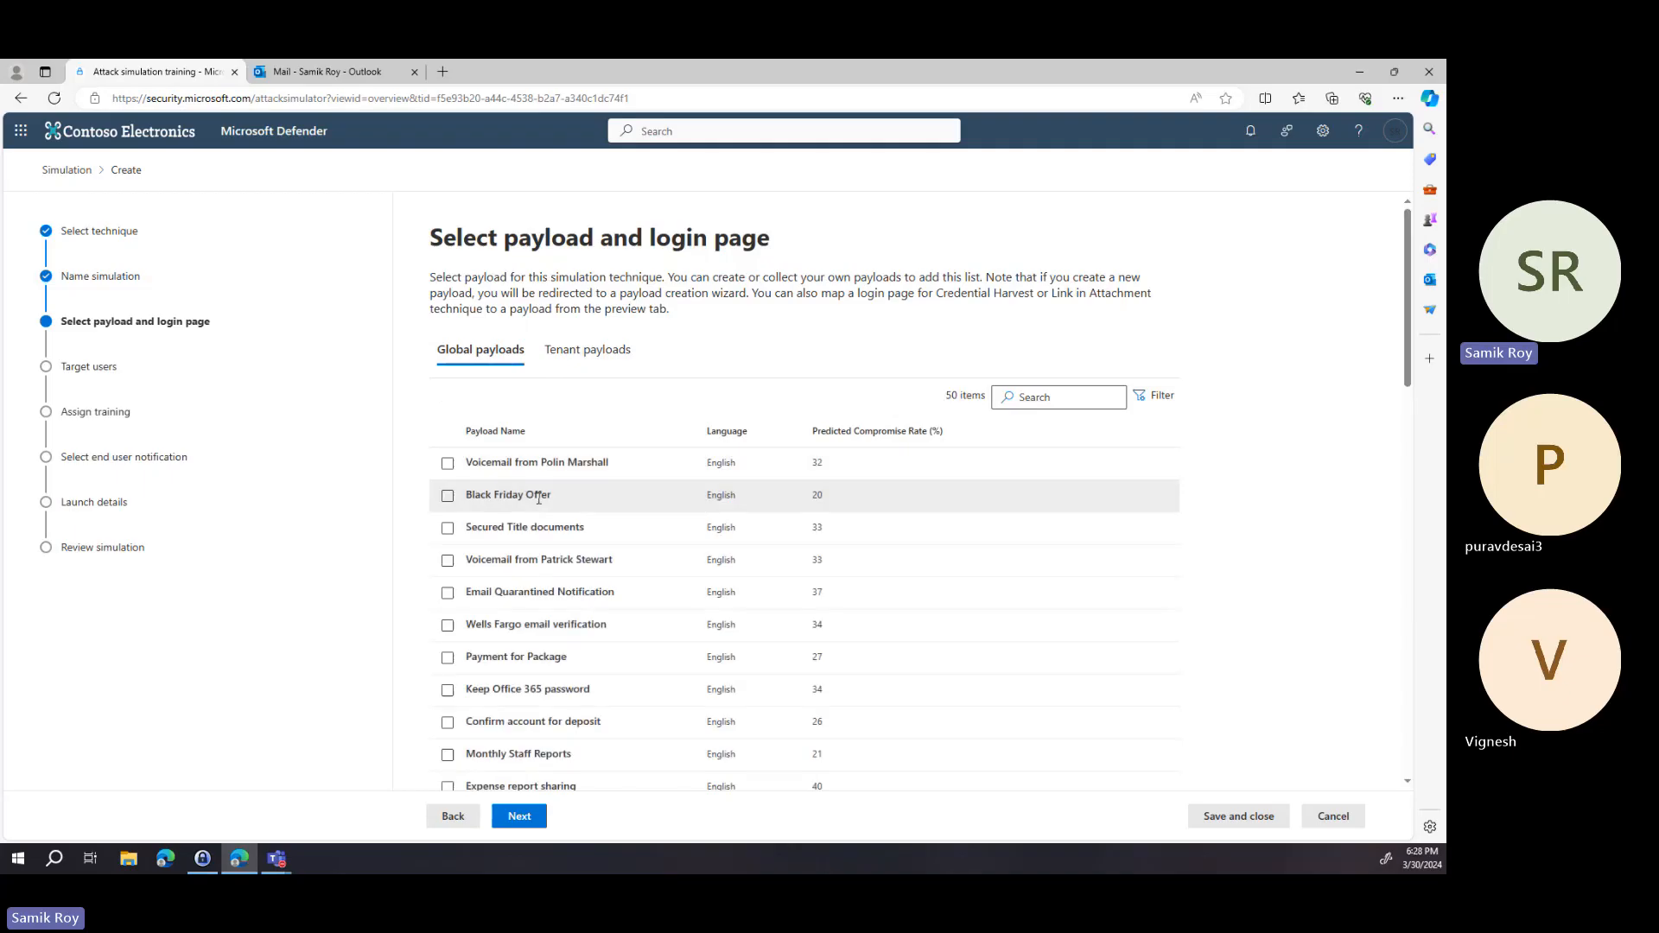
{"action": "left_click", "coordinate": [446, 499]}
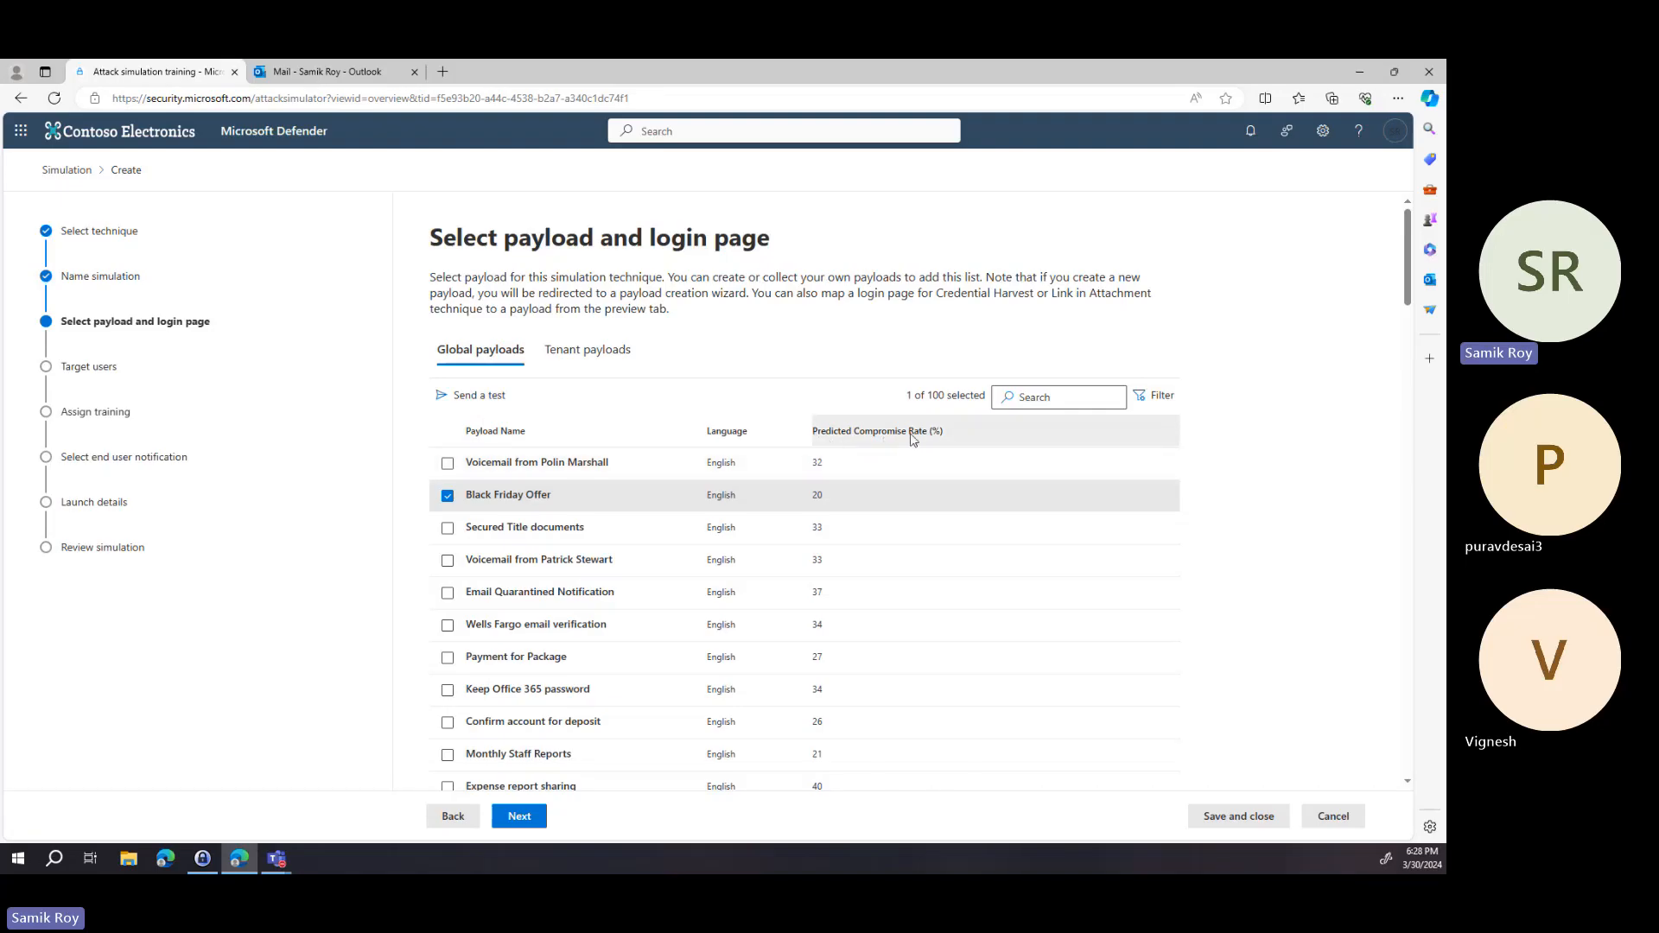
Sort payloads by predicted compromise rate, highest first, and select American express password reset.
{"action": "left_click", "coordinate": [856, 438]}
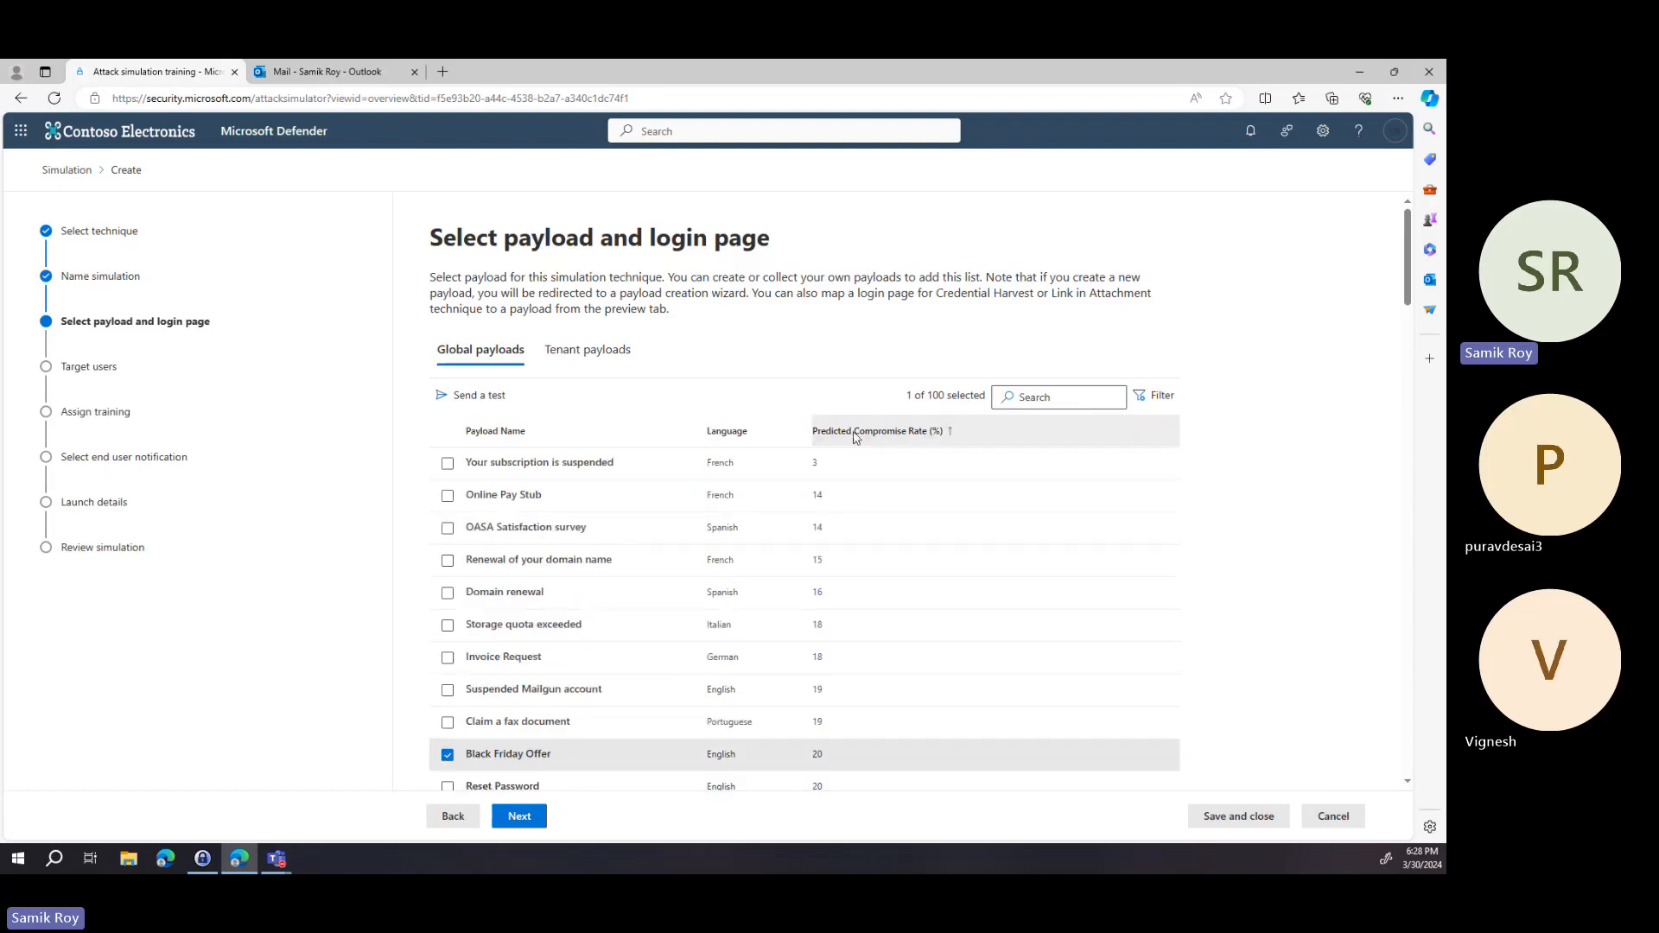
{"action": "left_click", "coordinate": [855, 437]}
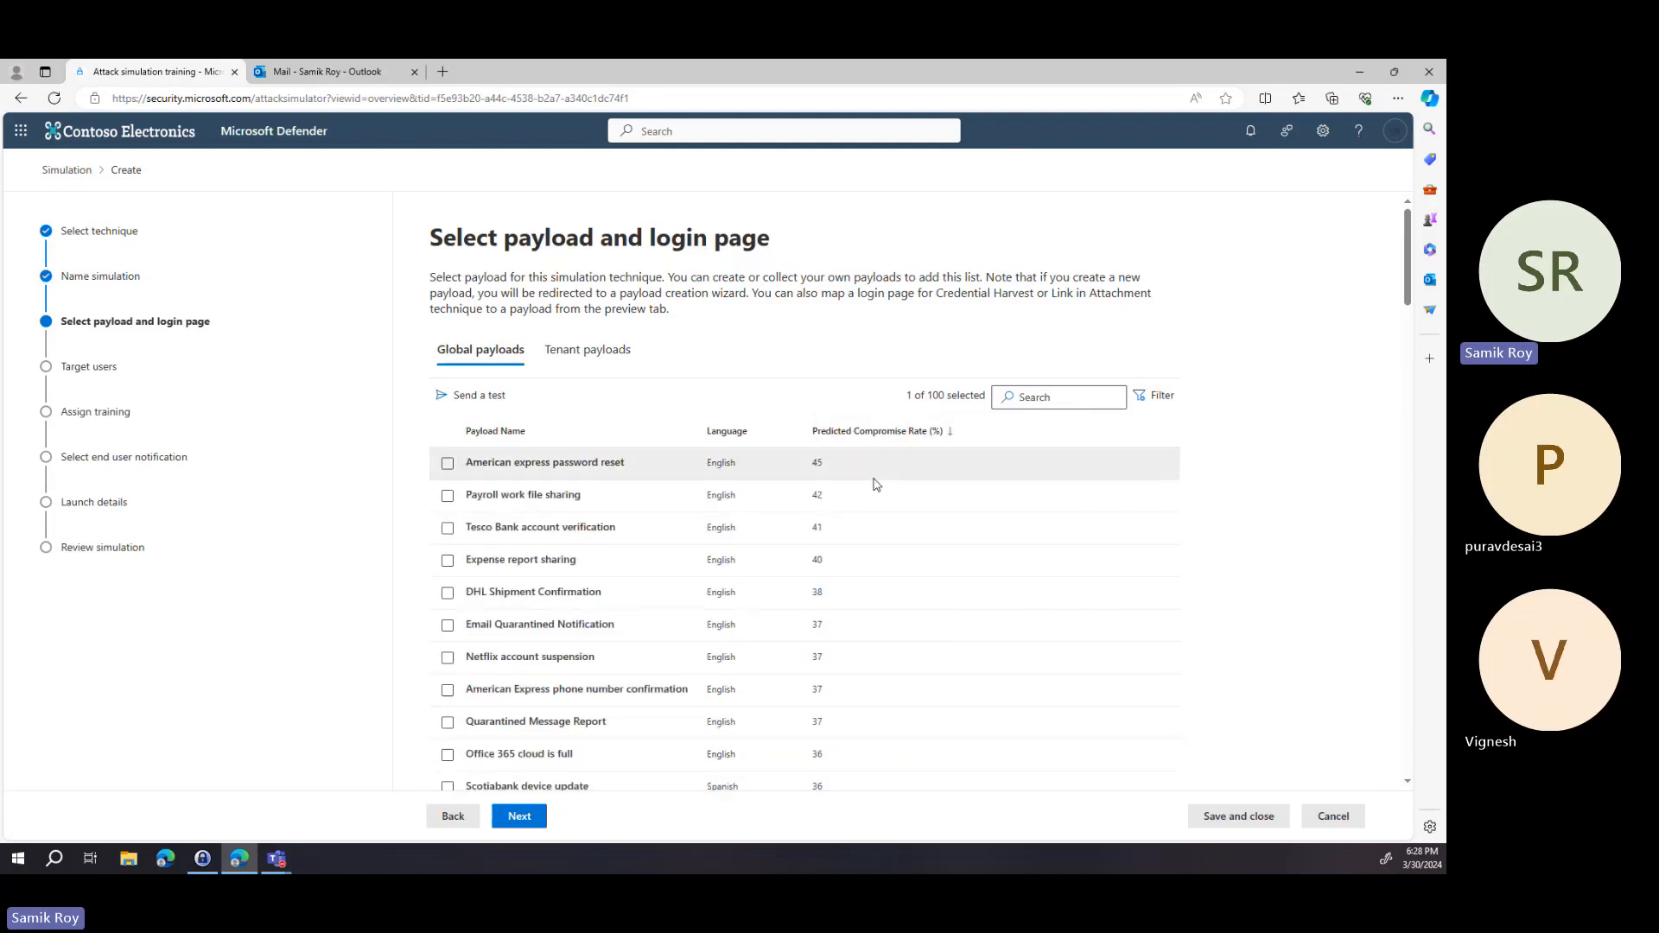
{"action": "left_click", "coordinate": [448, 465]}
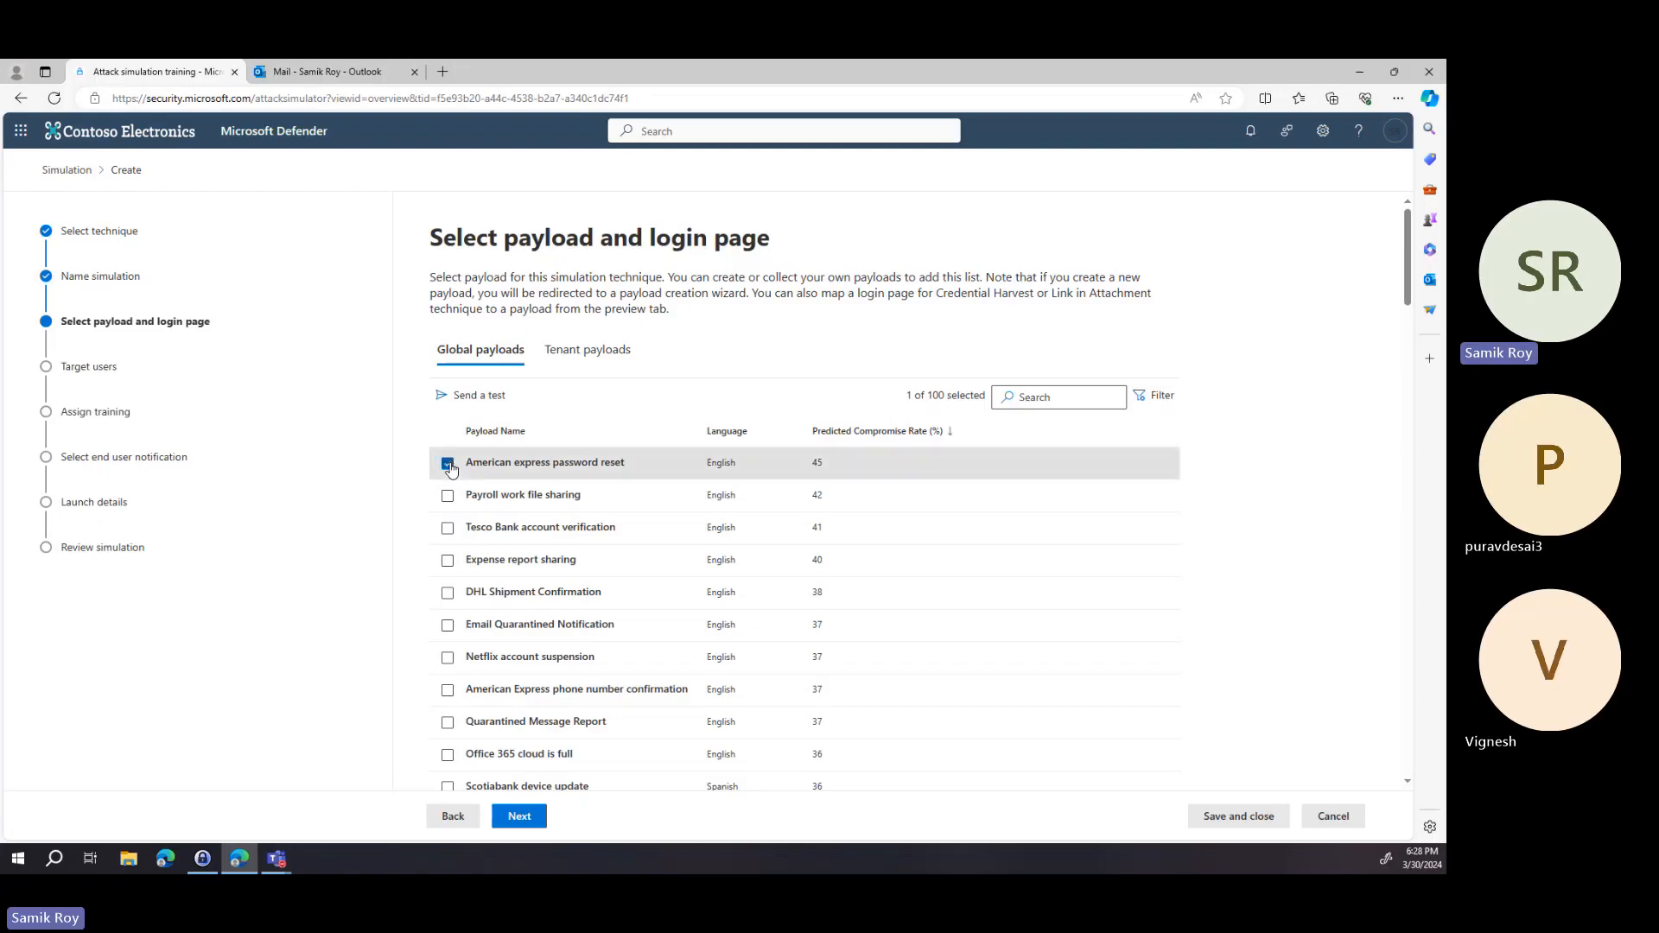
Send a test email of the selected payload and close the confirmation.
{"action": "left_click", "coordinate": [496, 399]}
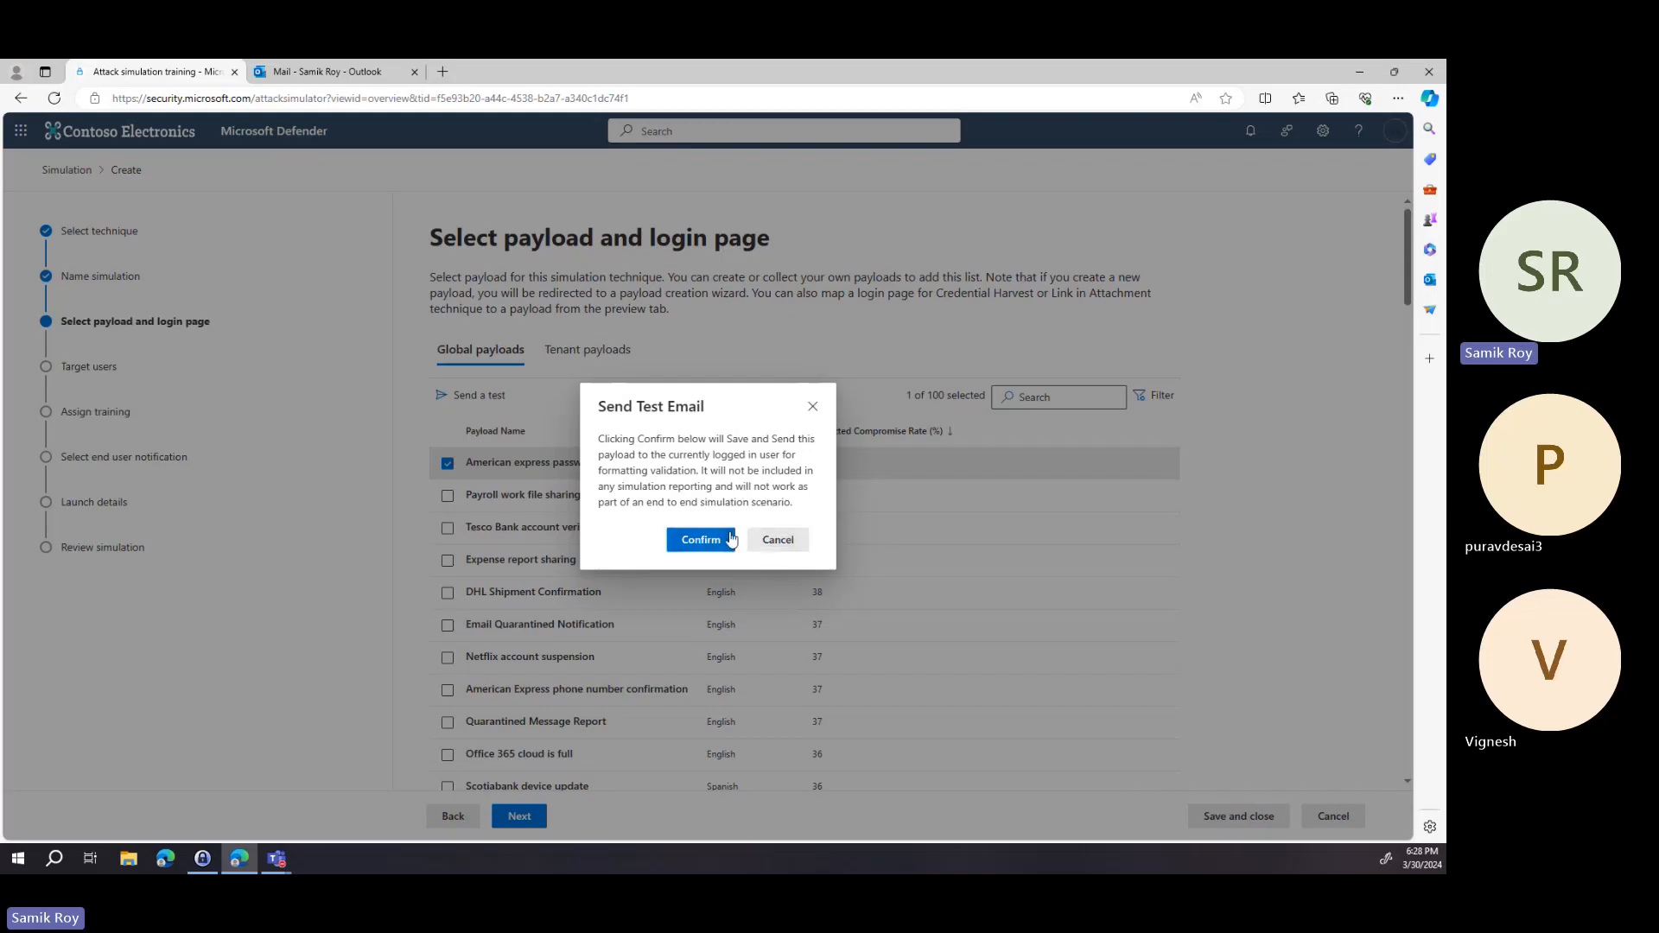
{"action": "left_click", "coordinate": [701, 540]}
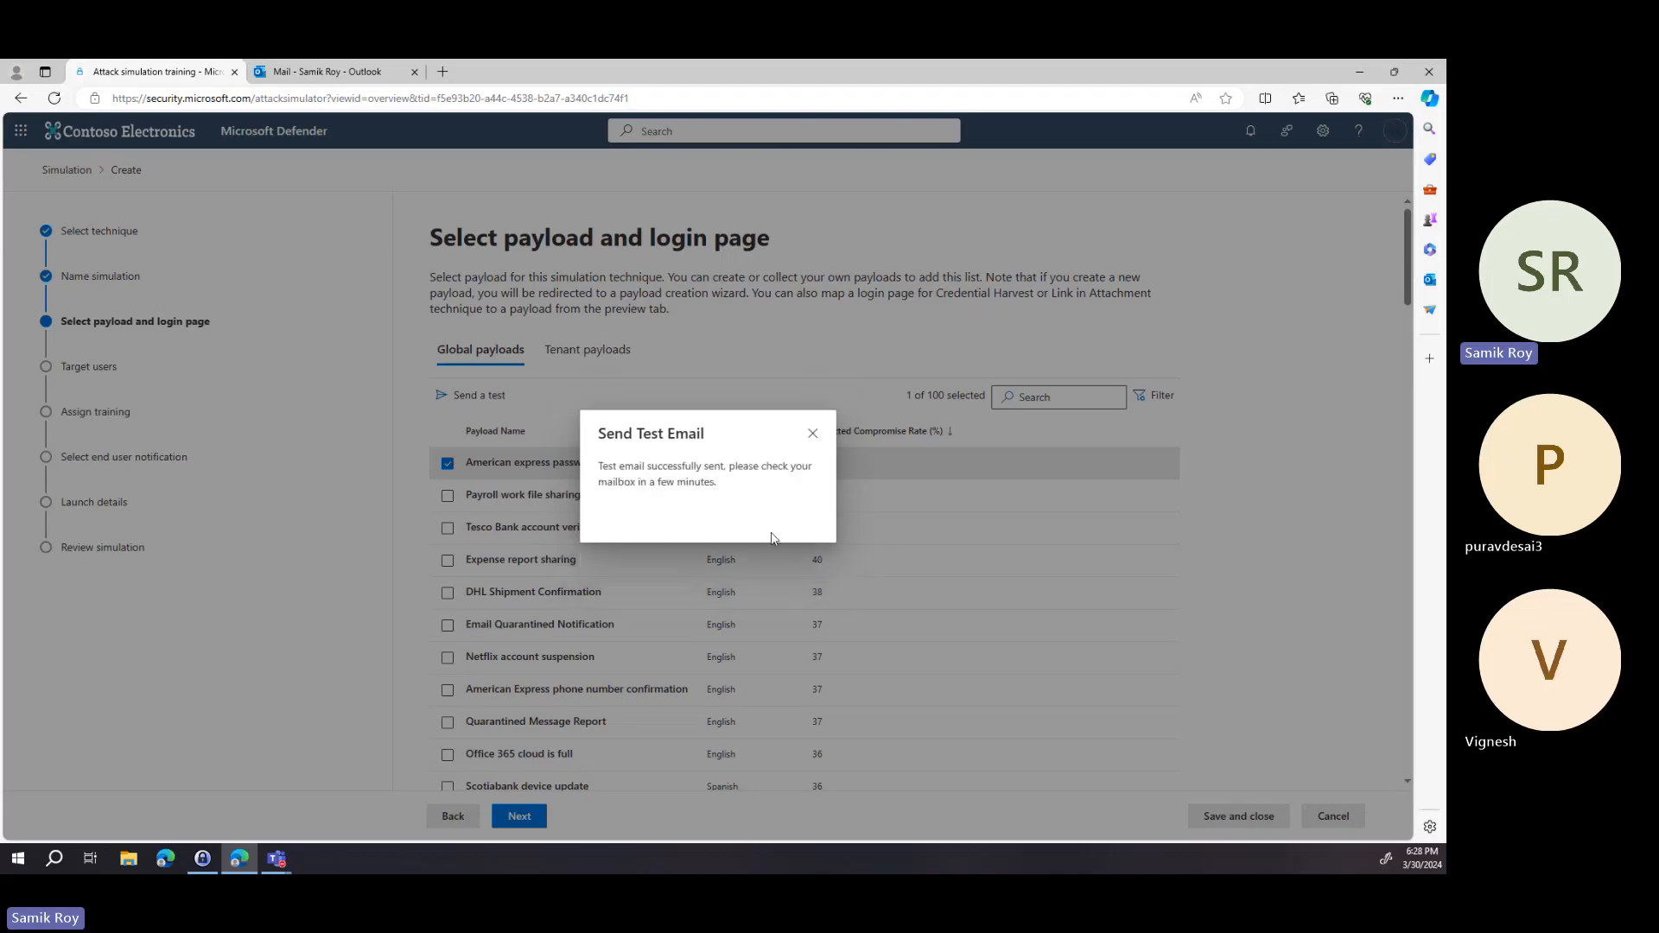
{"action": "left_click", "coordinate": [812, 434]}
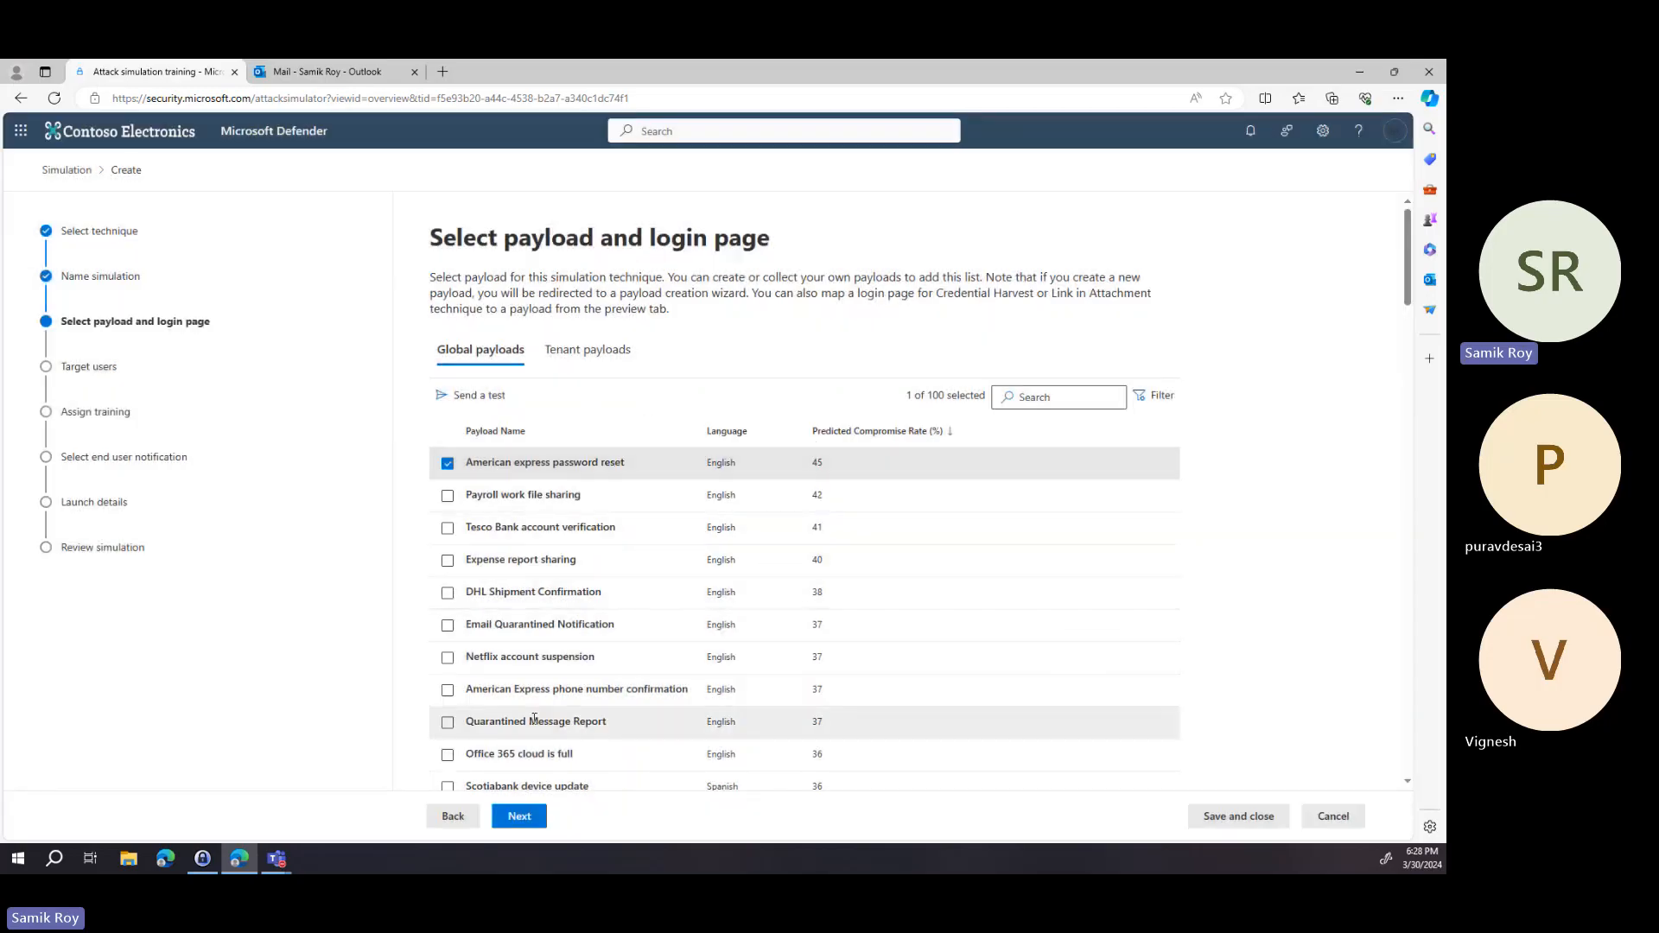
Target all users in the organization and continue to exclusions.
{"action": "left_click", "coordinate": [519, 817]}
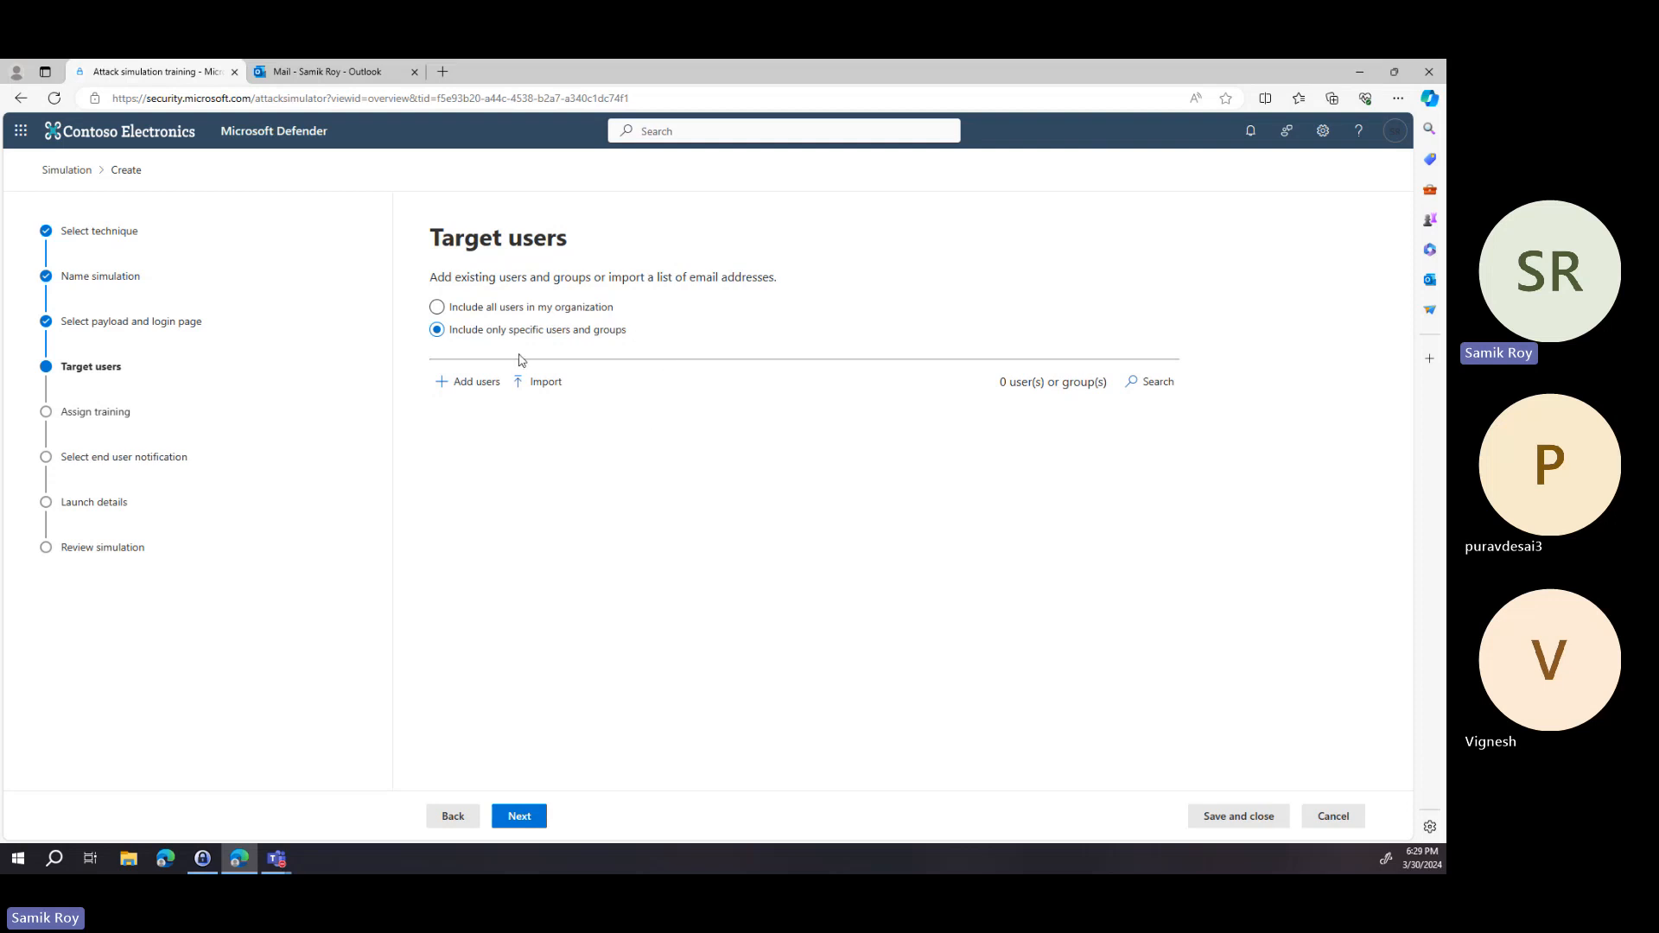
{"action": "left_click", "coordinate": [576, 314]}
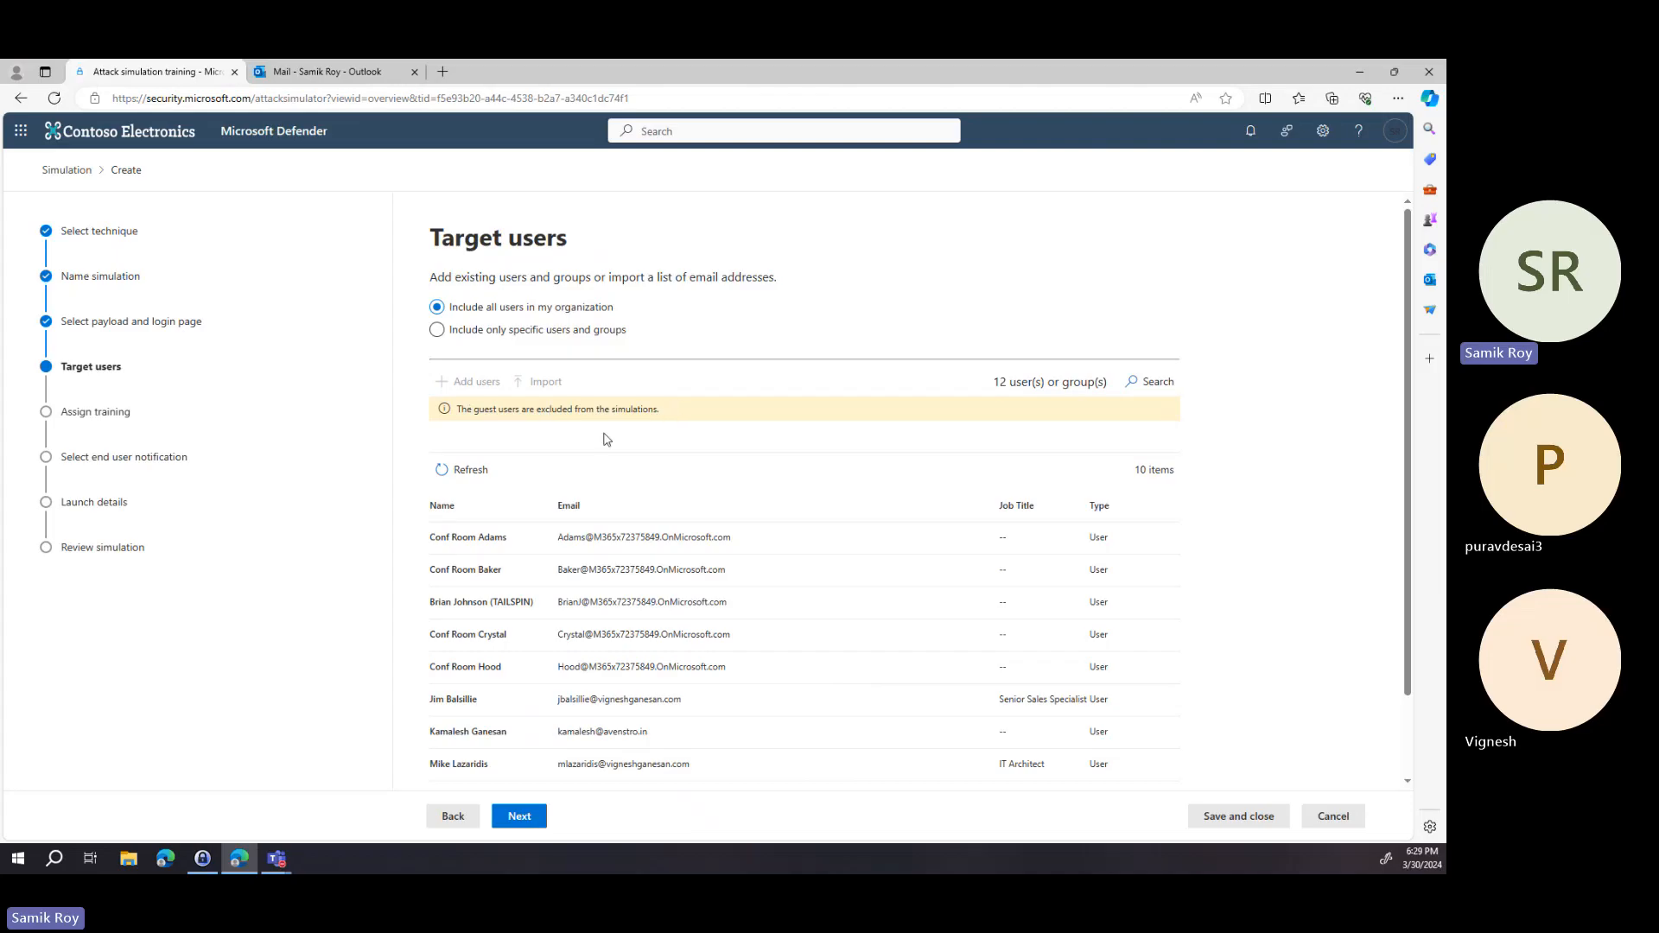
{"action": "left_click", "coordinate": [531, 823]}
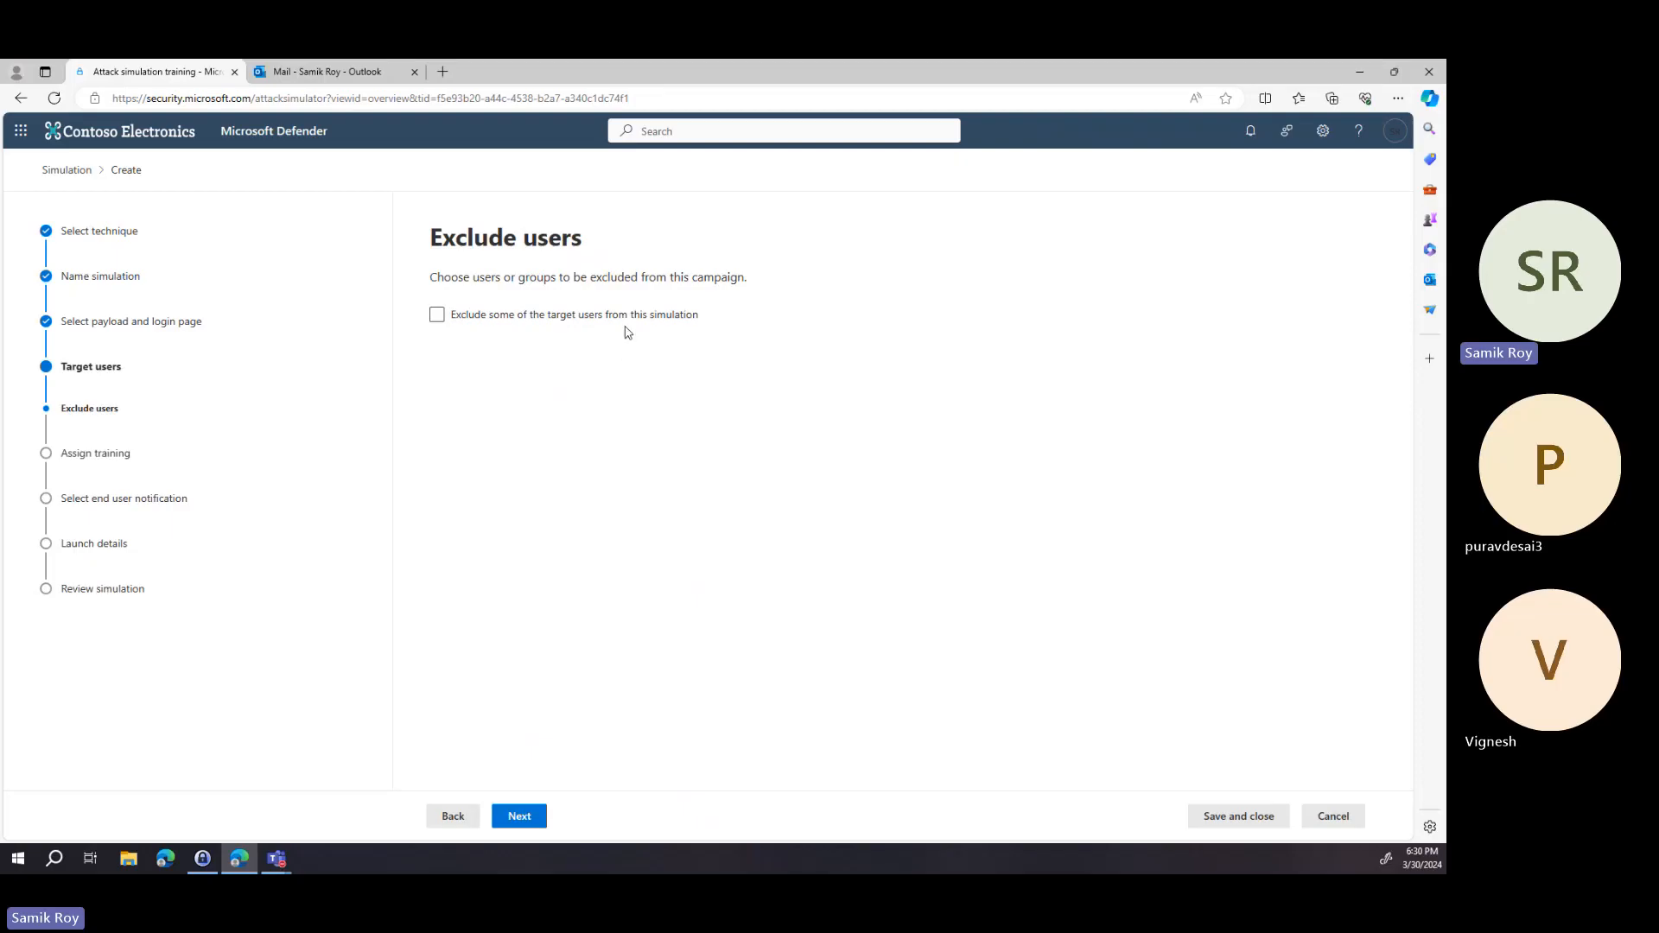
{"action": "left_click", "coordinate": [493, 317]}
{"action": "left_click", "coordinate": [505, 321]}
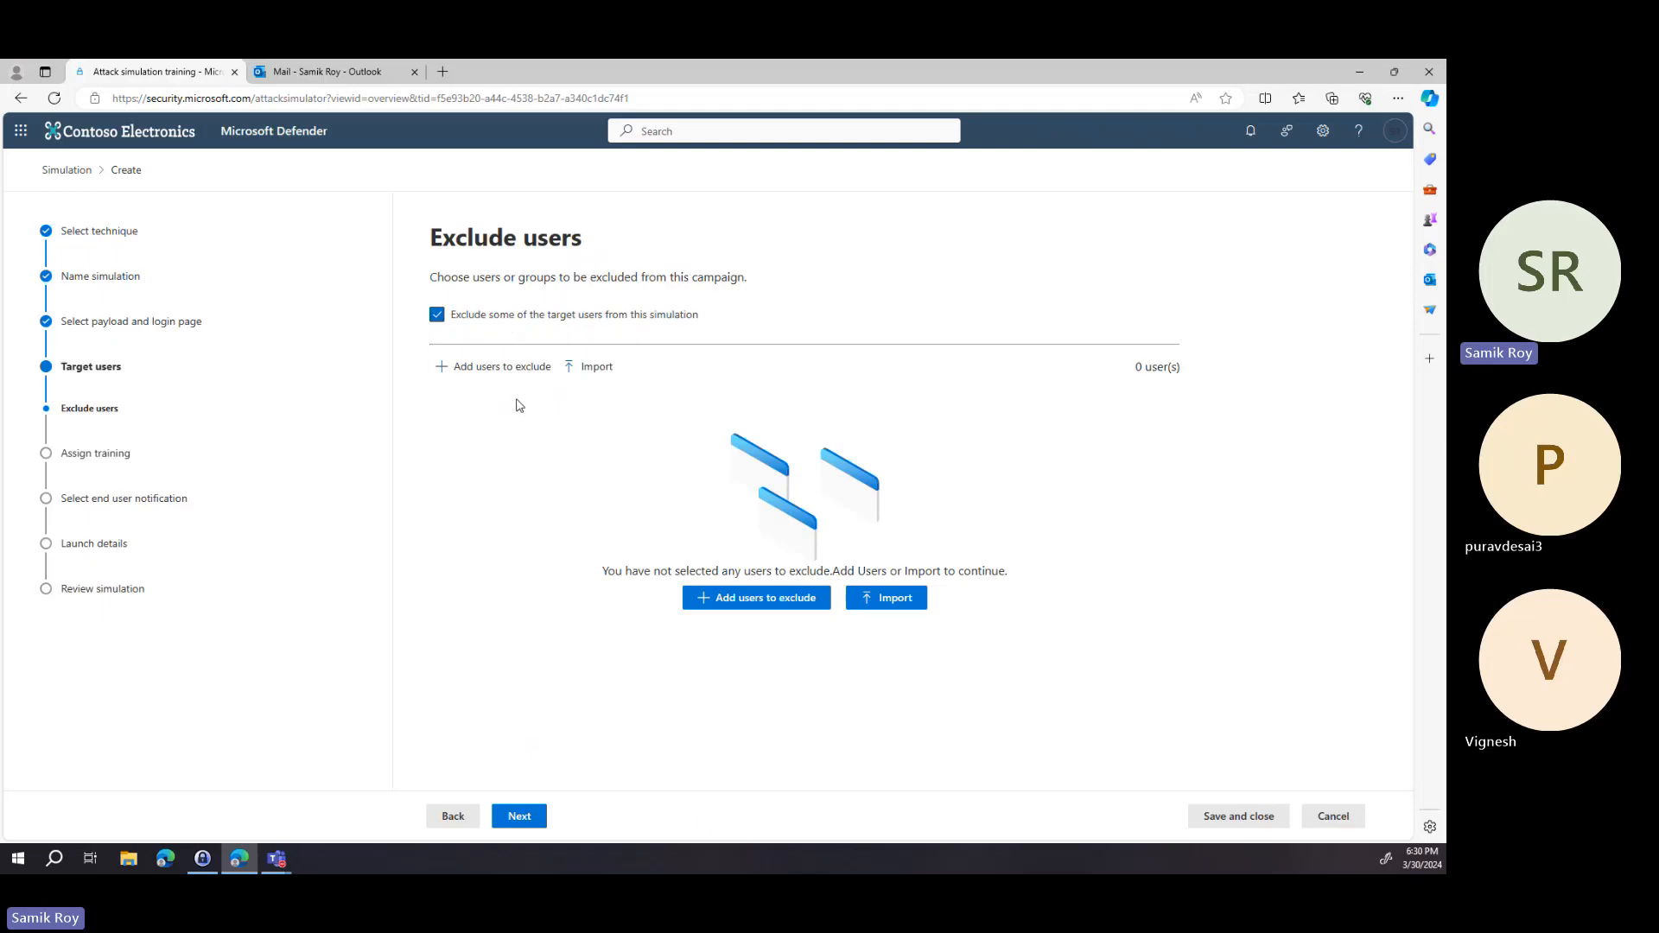
{"action": "left_click", "coordinate": [515, 325]}
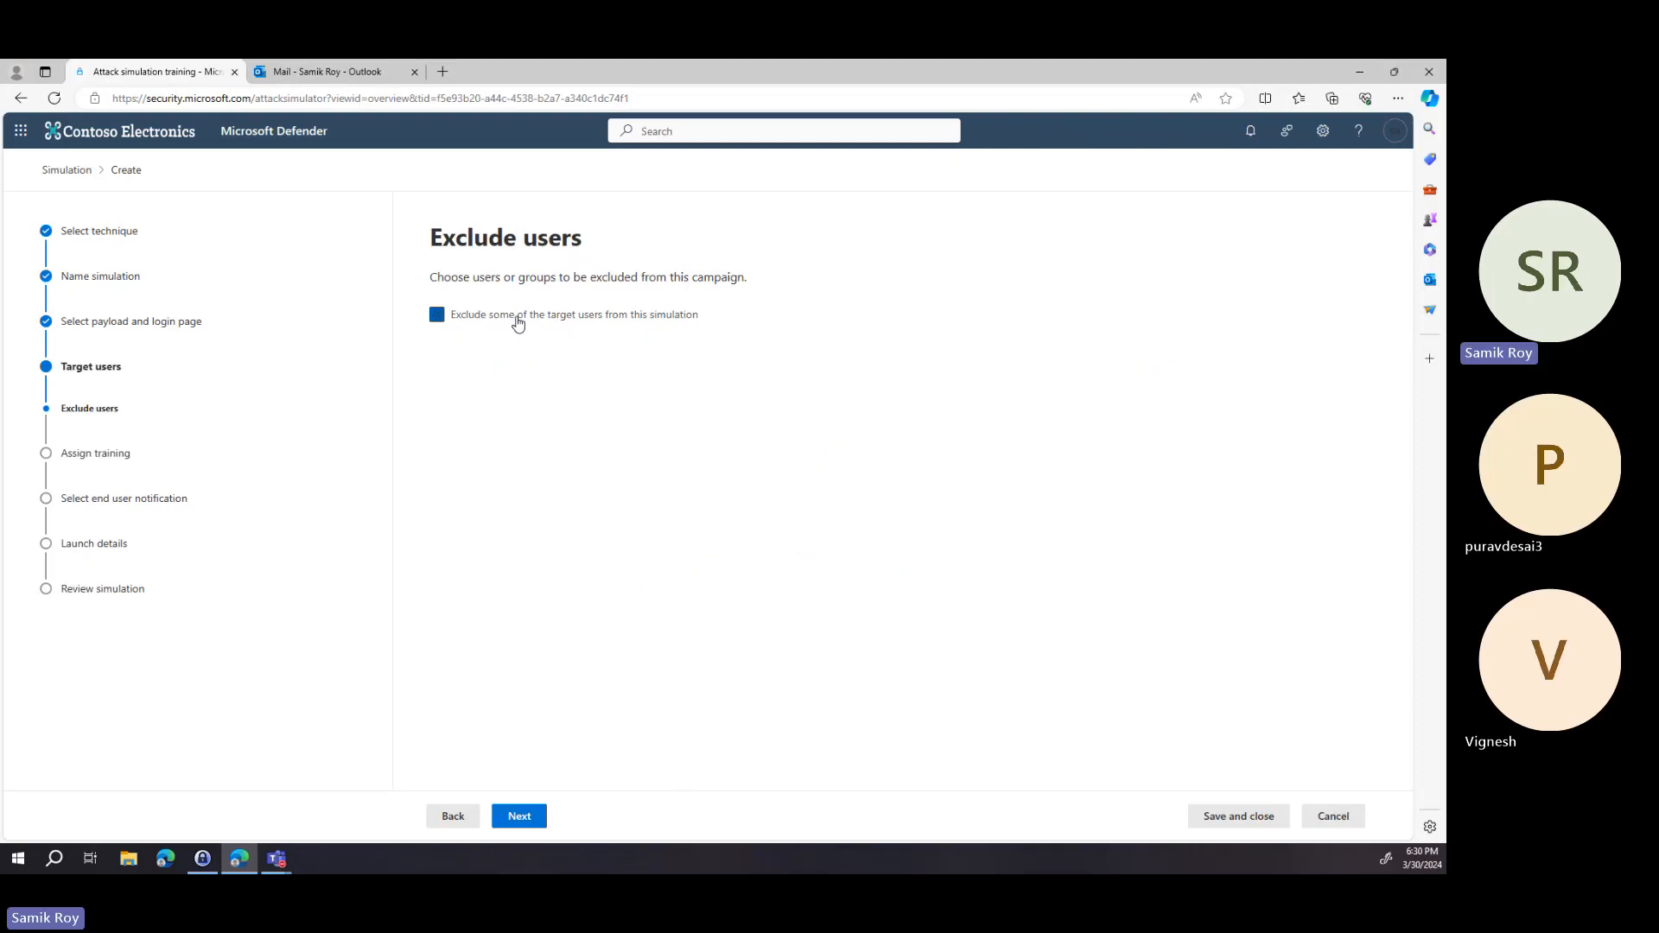
Keep Microsoft training experience with automatic assignment and set the due date to 7 days after Simulation ends.
{"action": "left_click", "coordinate": [534, 822]}
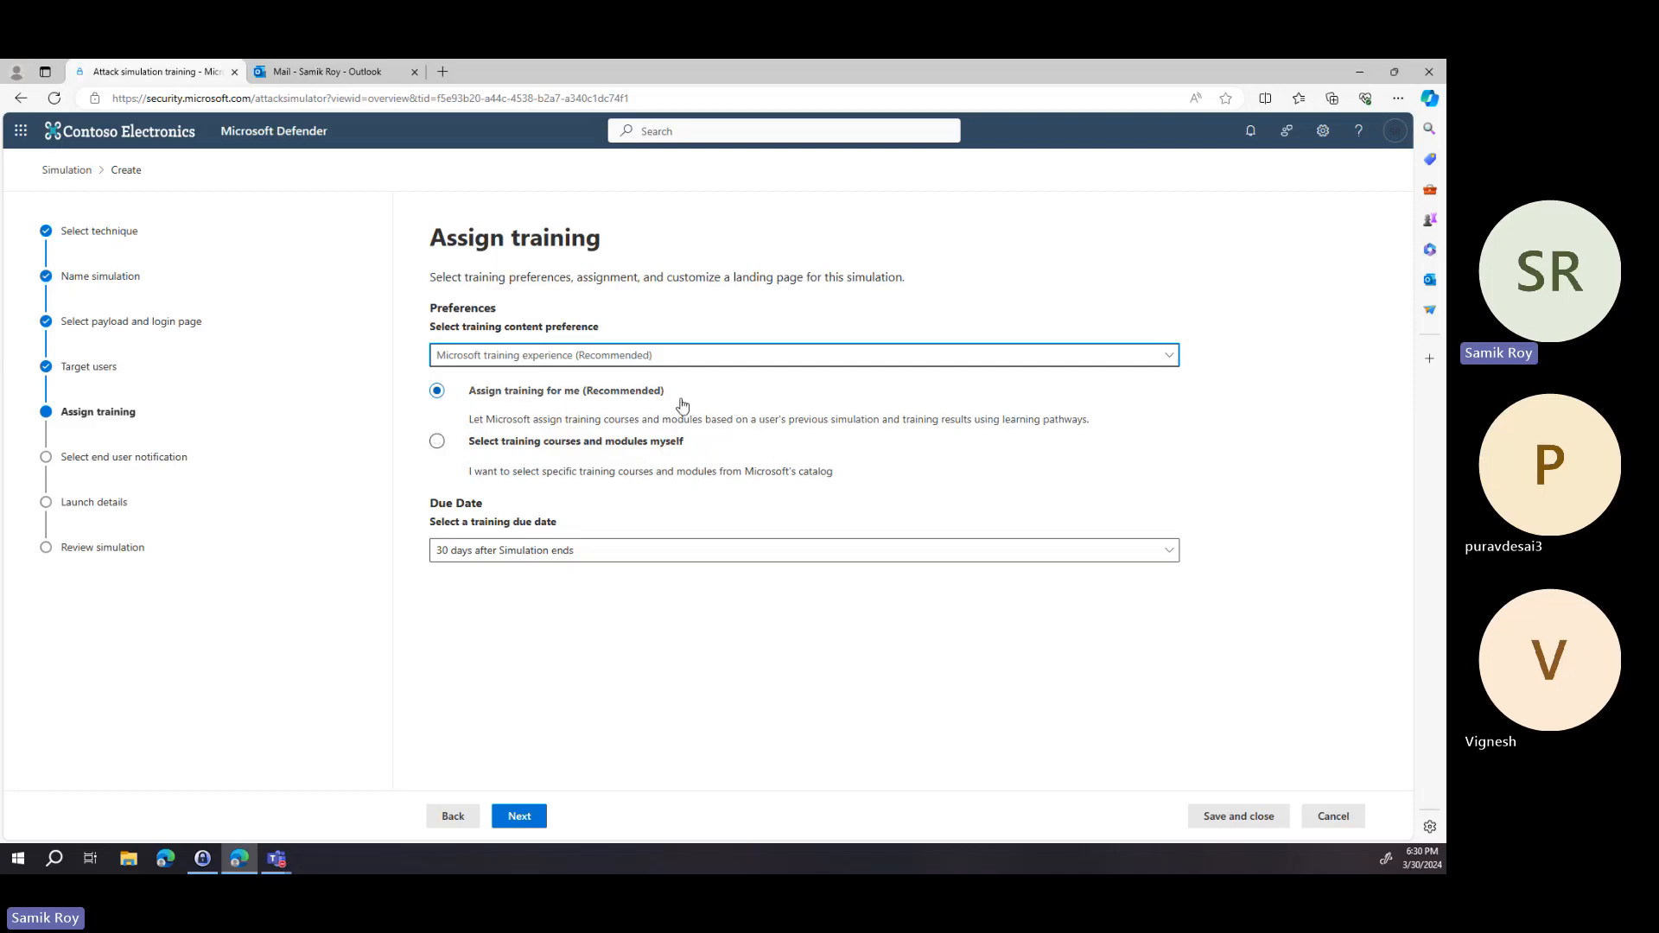
{"action": "left_click", "coordinate": [614, 362]}
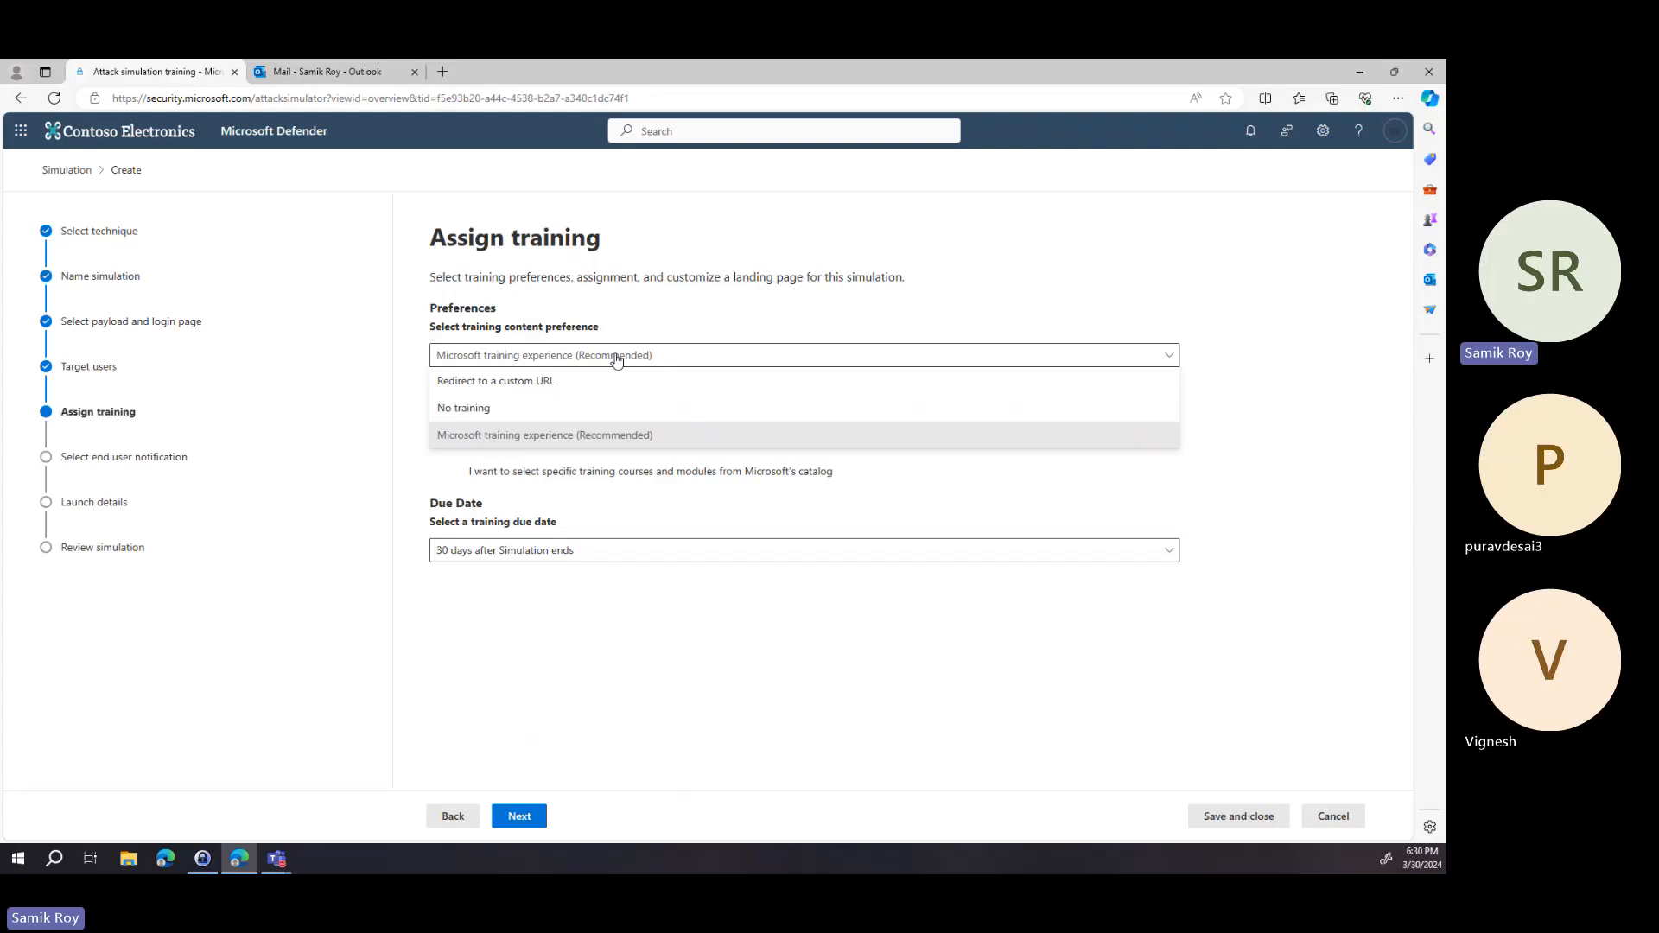
{"action": "left_click", "coordinate": [633, 446]}
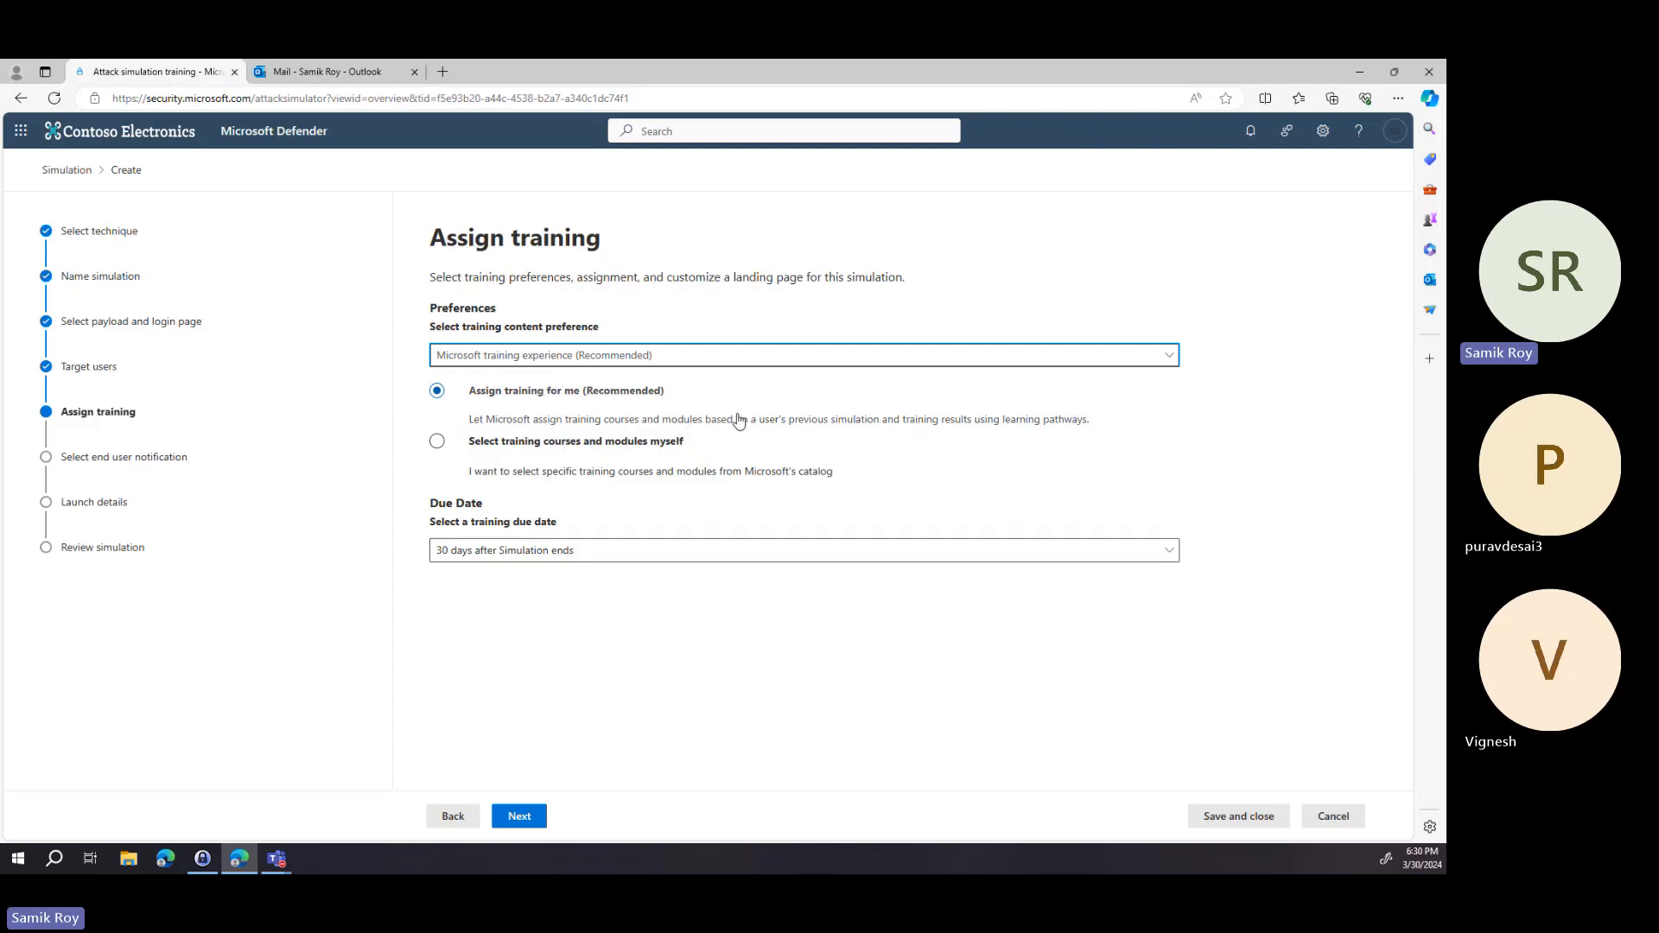
{"action": "left_click", "coordinate": [581, 449]}
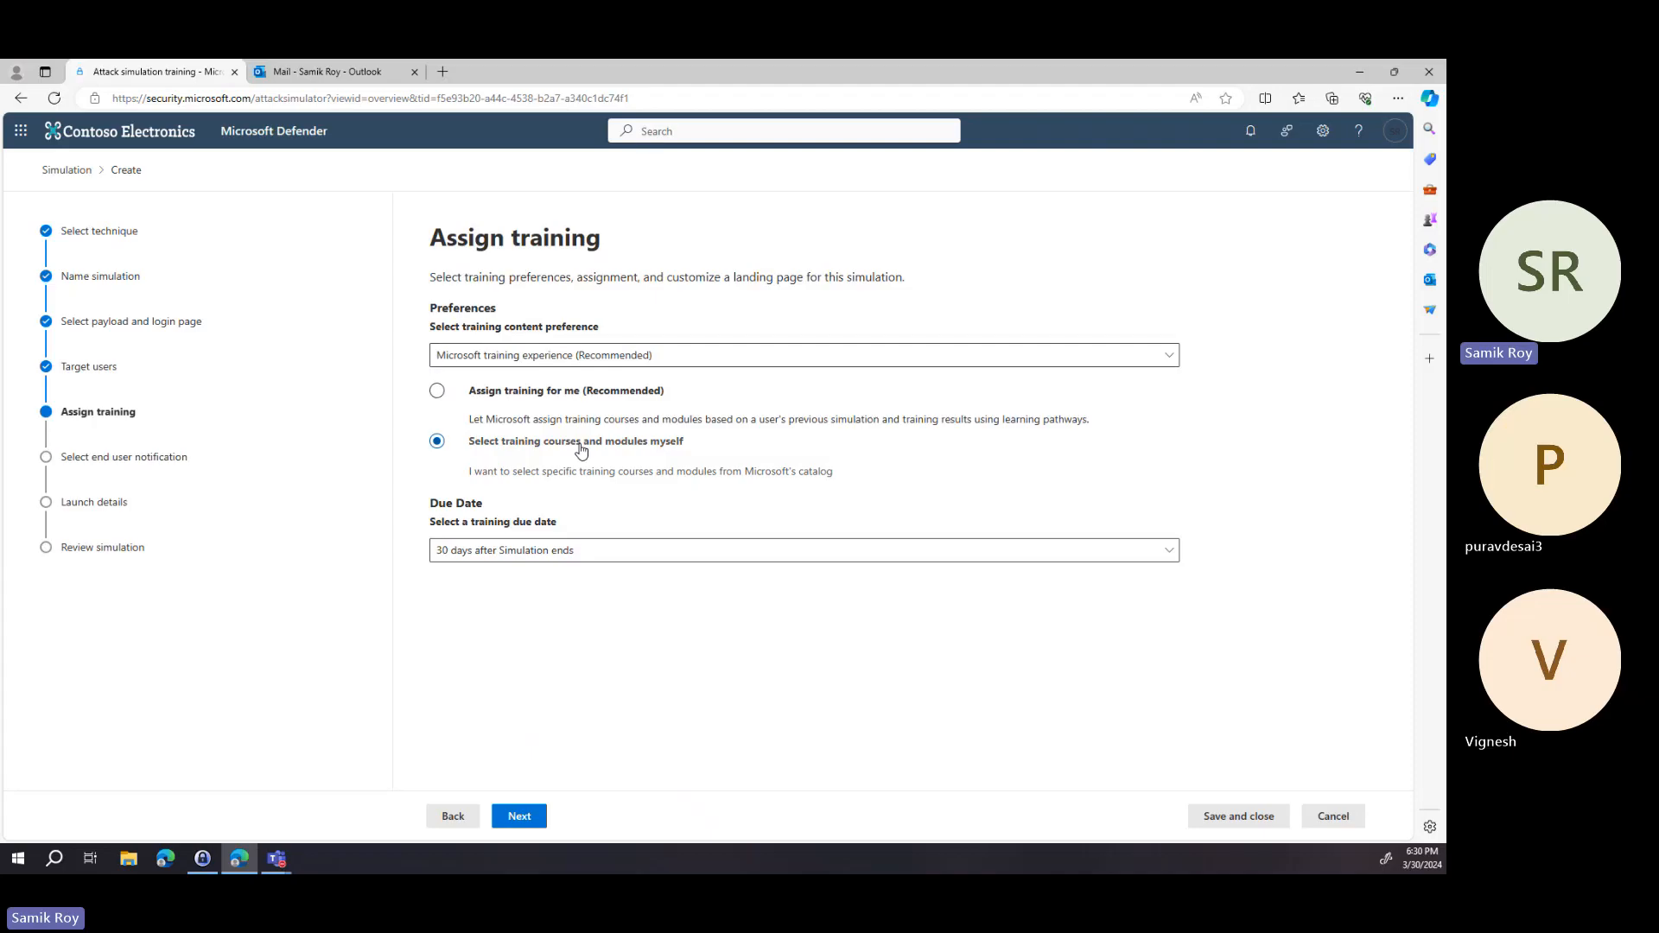
{"action": "left_click", "coordinate": [633, 395]}
{"action": "left_click", "coordinate": [505, 552]}
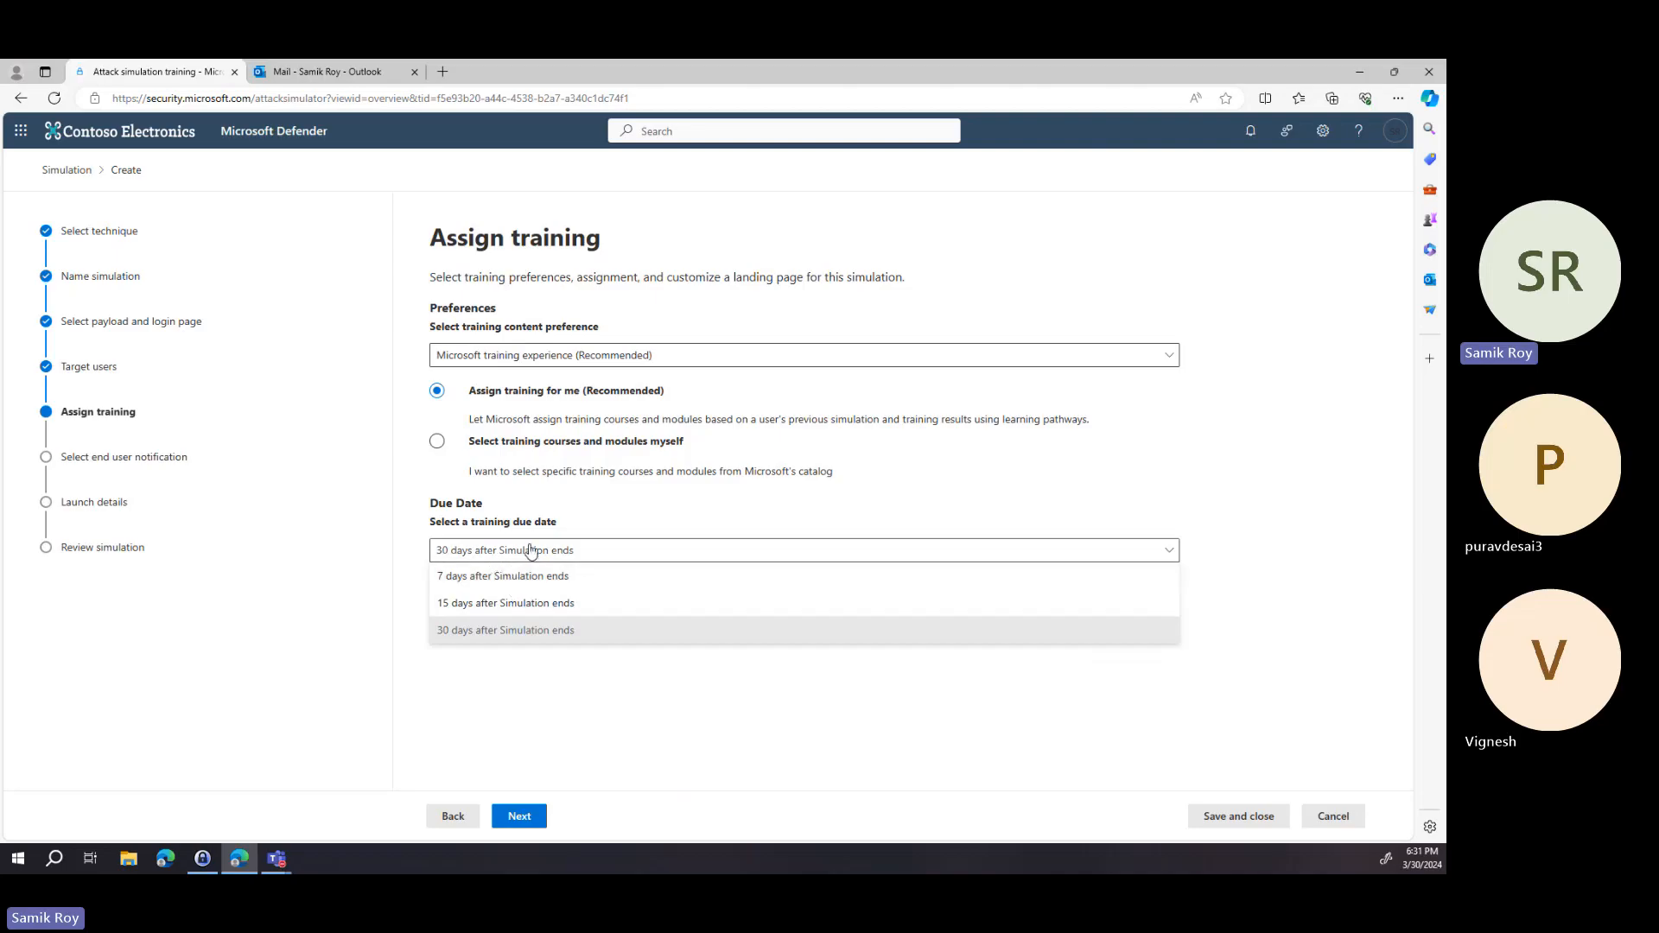
{"action": "left_click", "coordinate": [530, 578]}
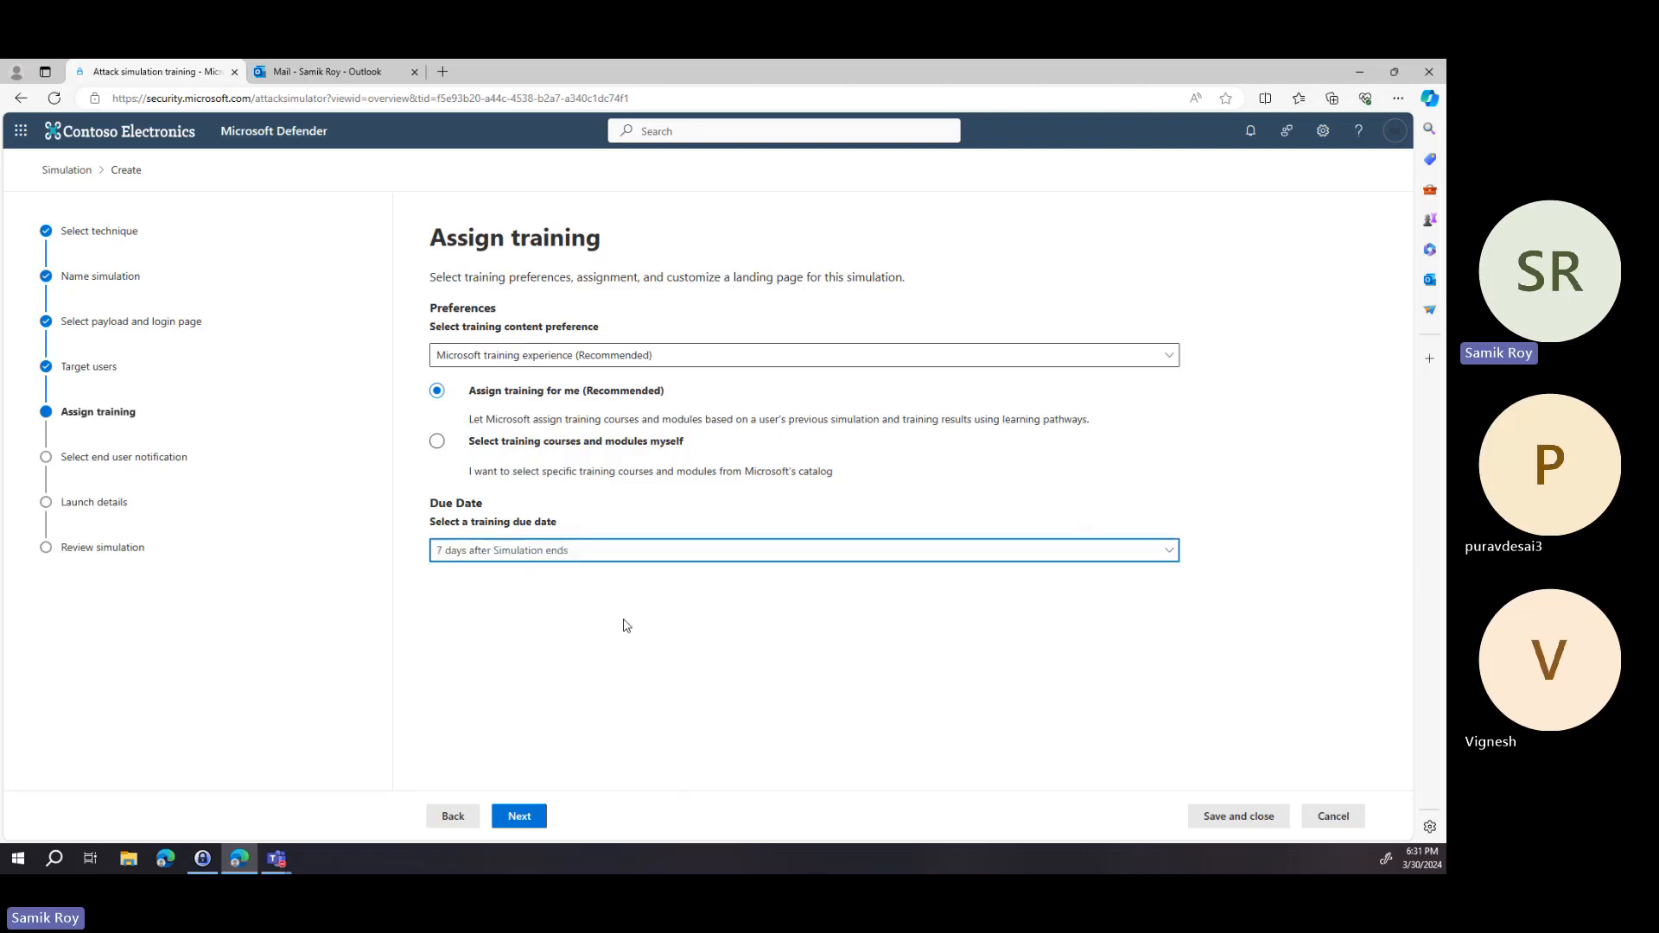
Choose Microsoft Landing Page Template 1 from the library as the phish landing page.
{"action": "left_click", "coordinate": [534, 826]}
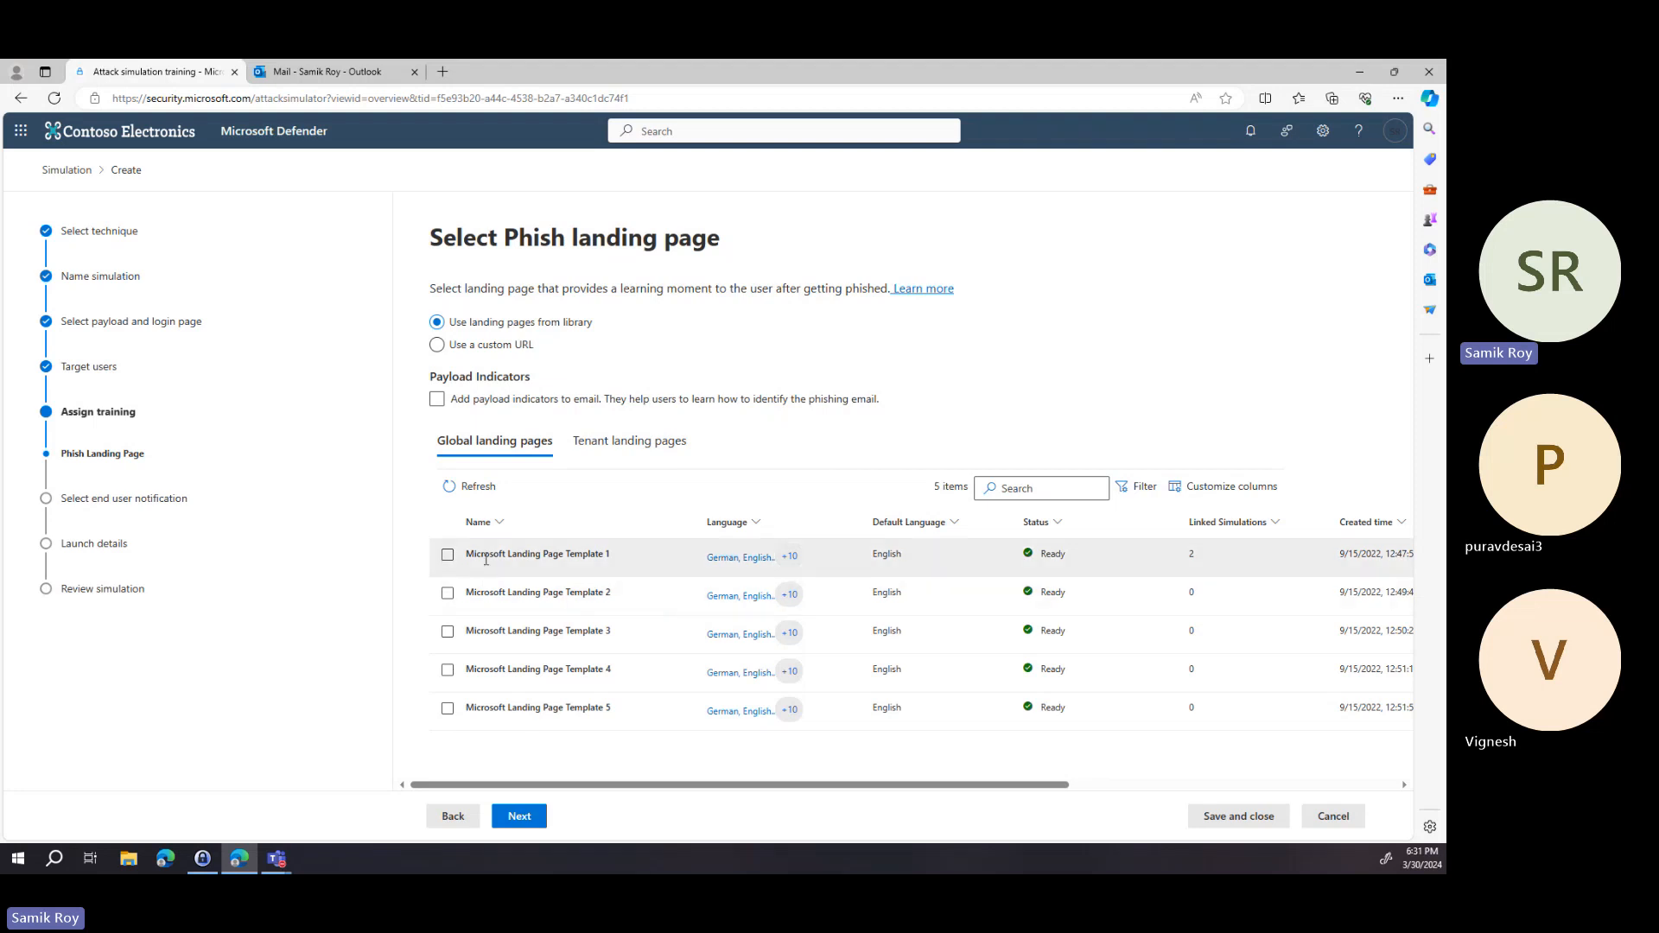
{"action": "left_click", "coordinate": [436, 346]}
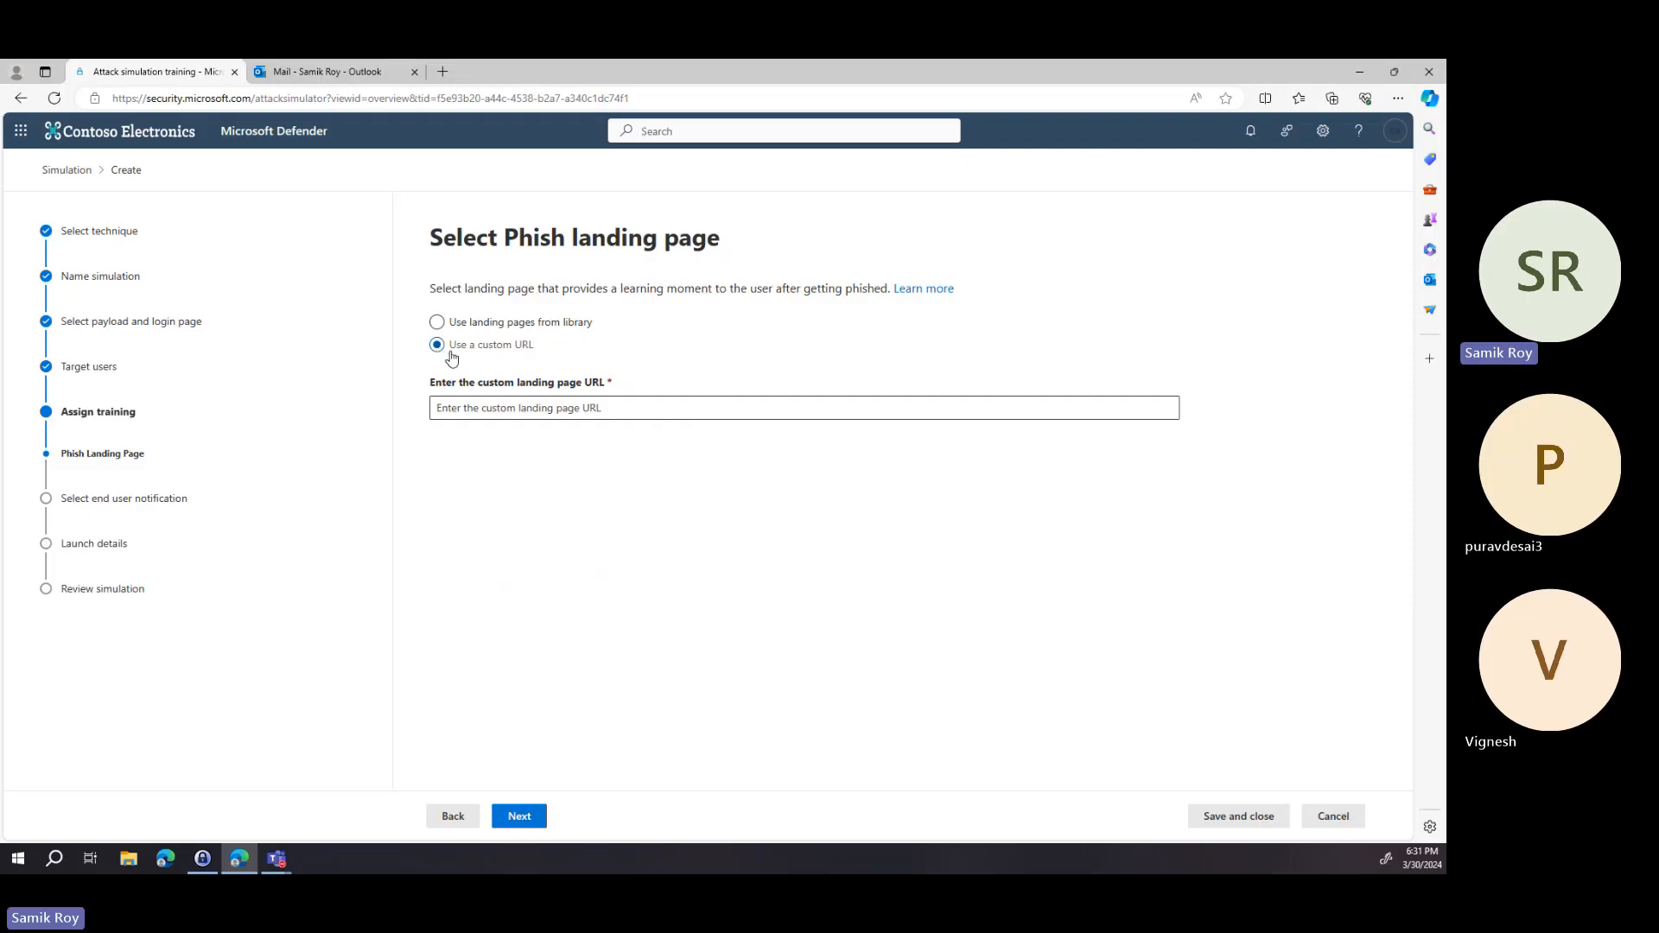
{"action": "left_click", "coordinate": [484, 330]}
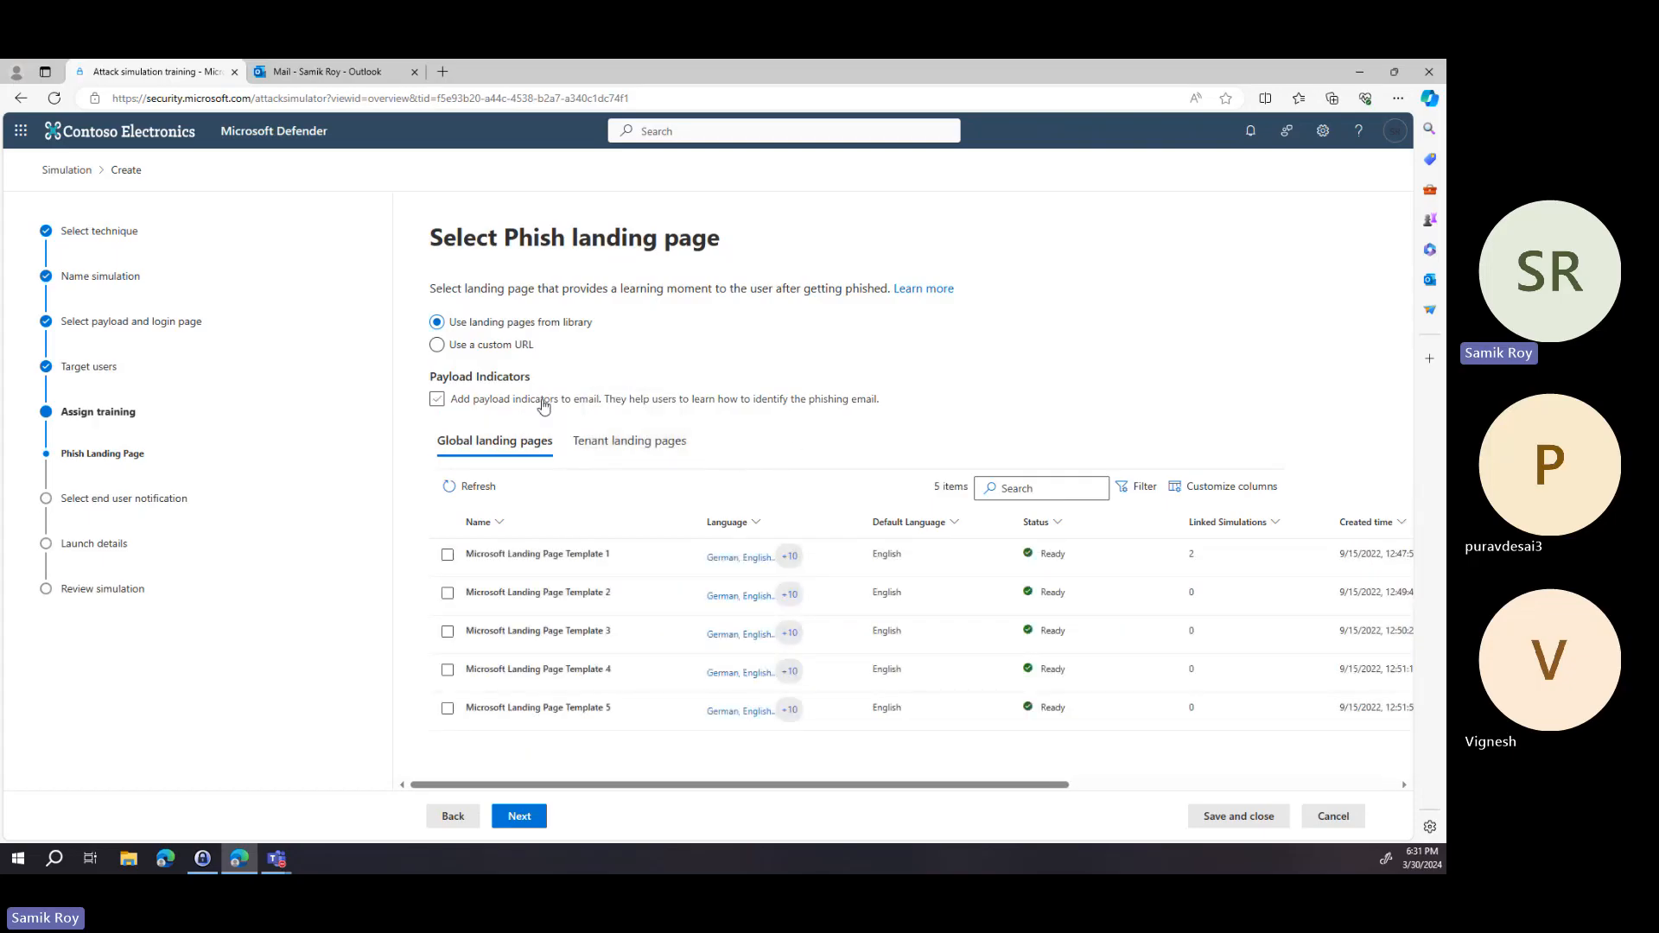
{"action": "left_click", "coordinate": [545, 405]}
{"action": "left_click", "coordinate": [545, 405]}
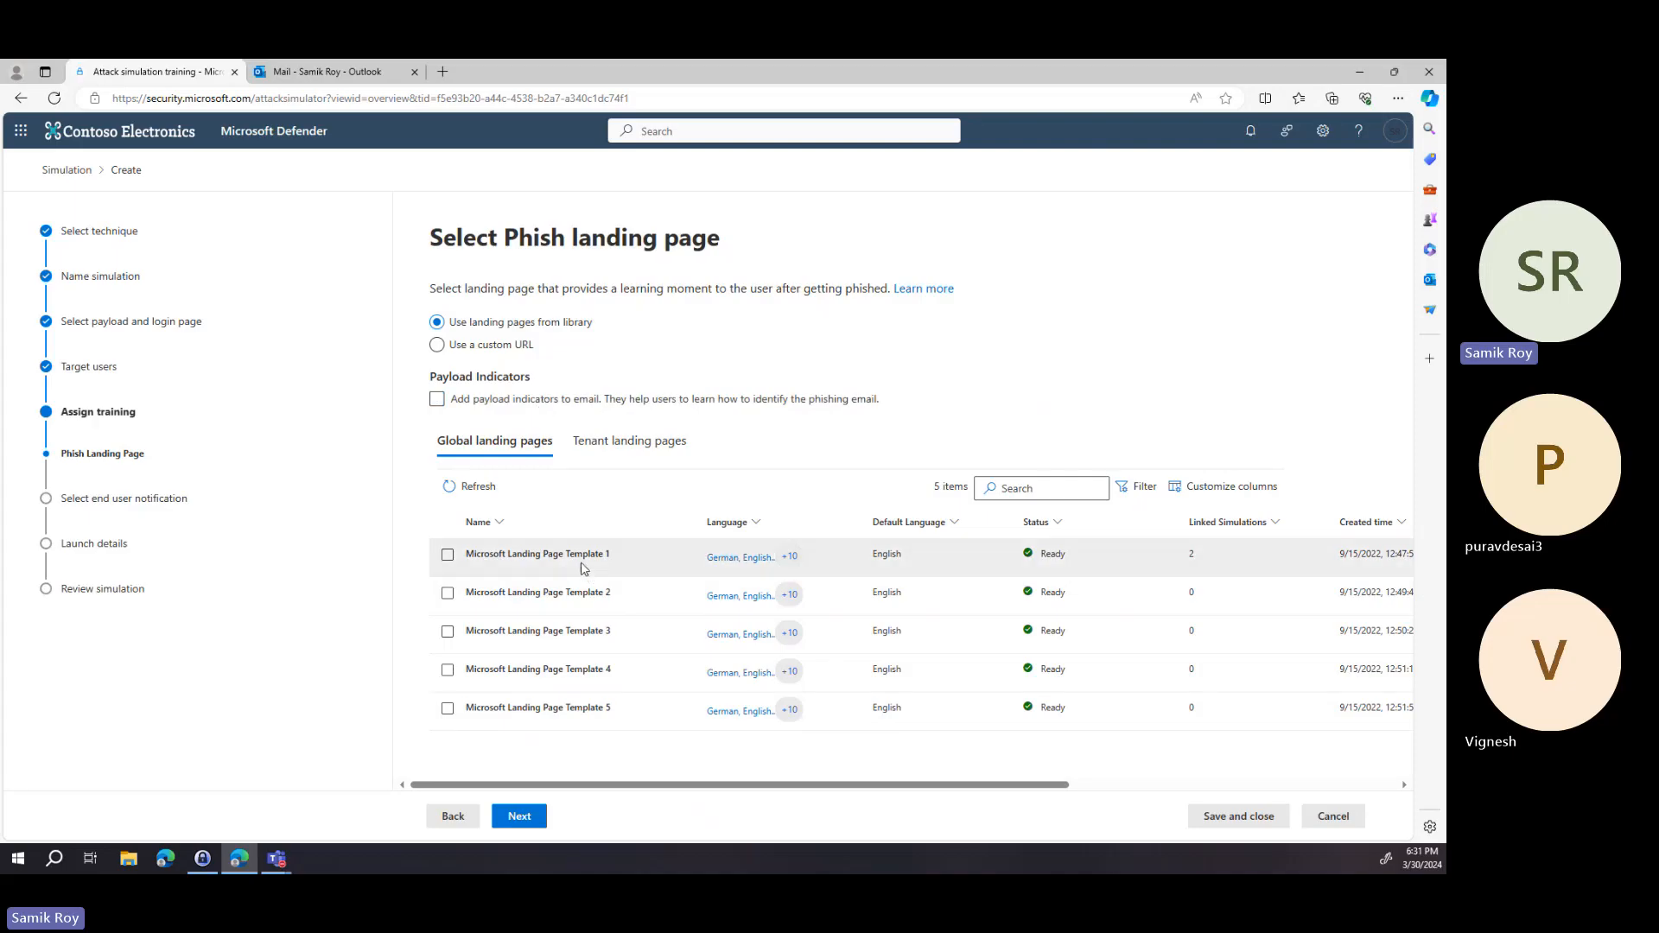
{"action": "left_click", "coordinate": [446, 554]}
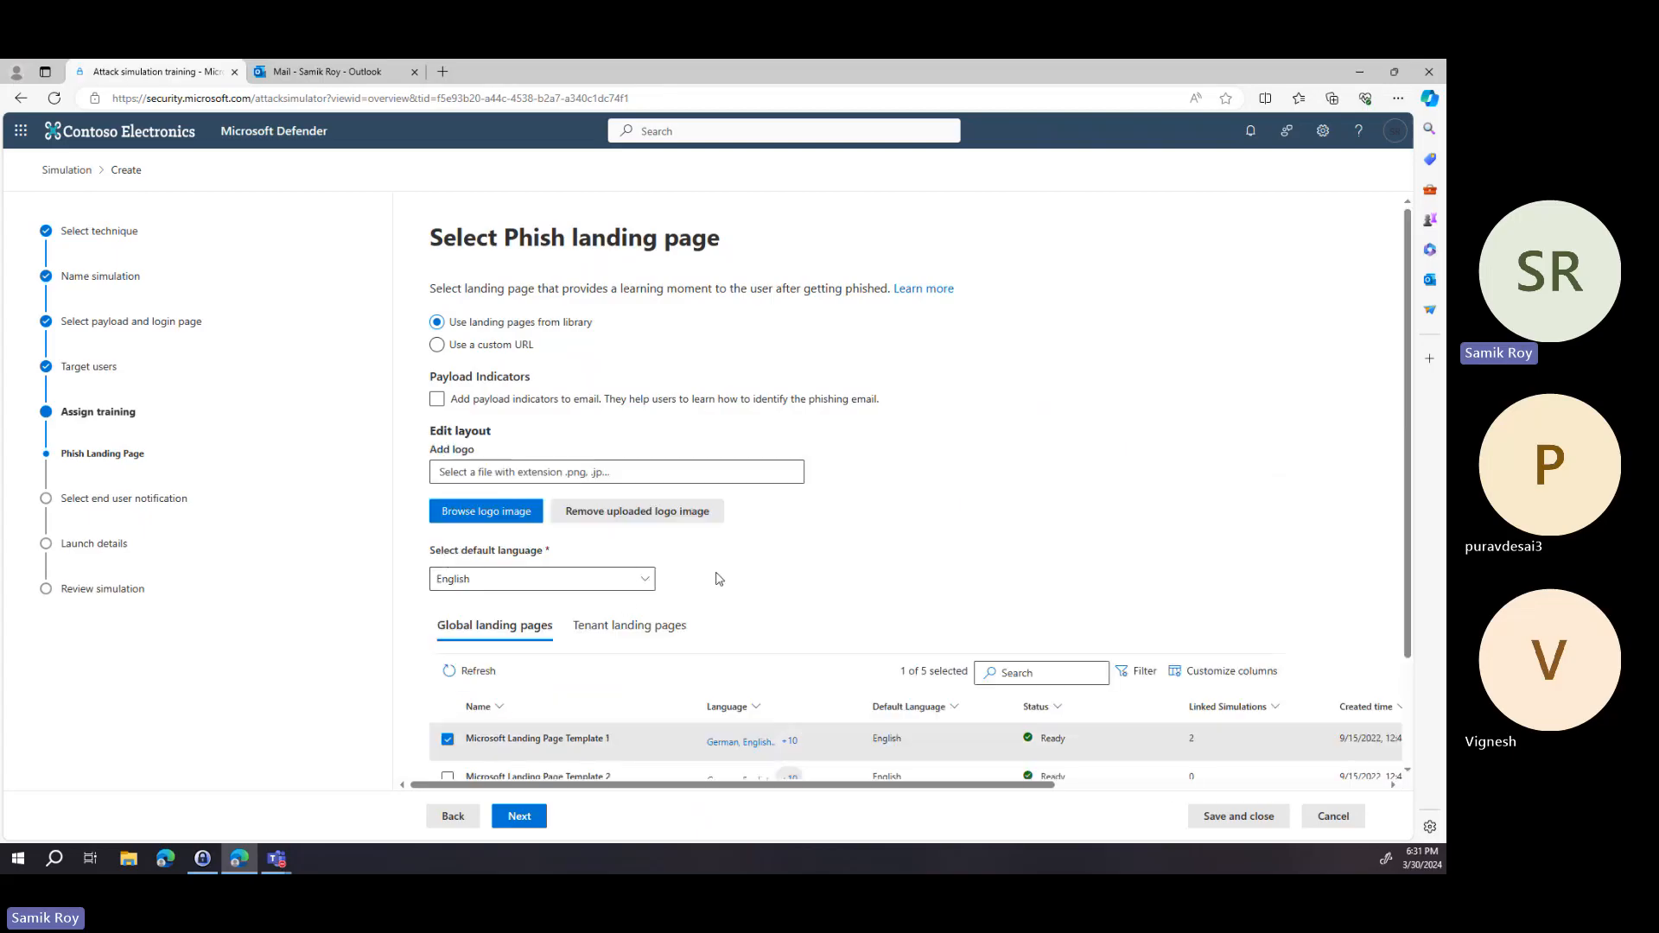
View the tenant landing pages and return to the global landing pages.
{"action": "scroll", "coordinate": [722, 546], "scroll_direction": "down", "scroll_amount": 1}
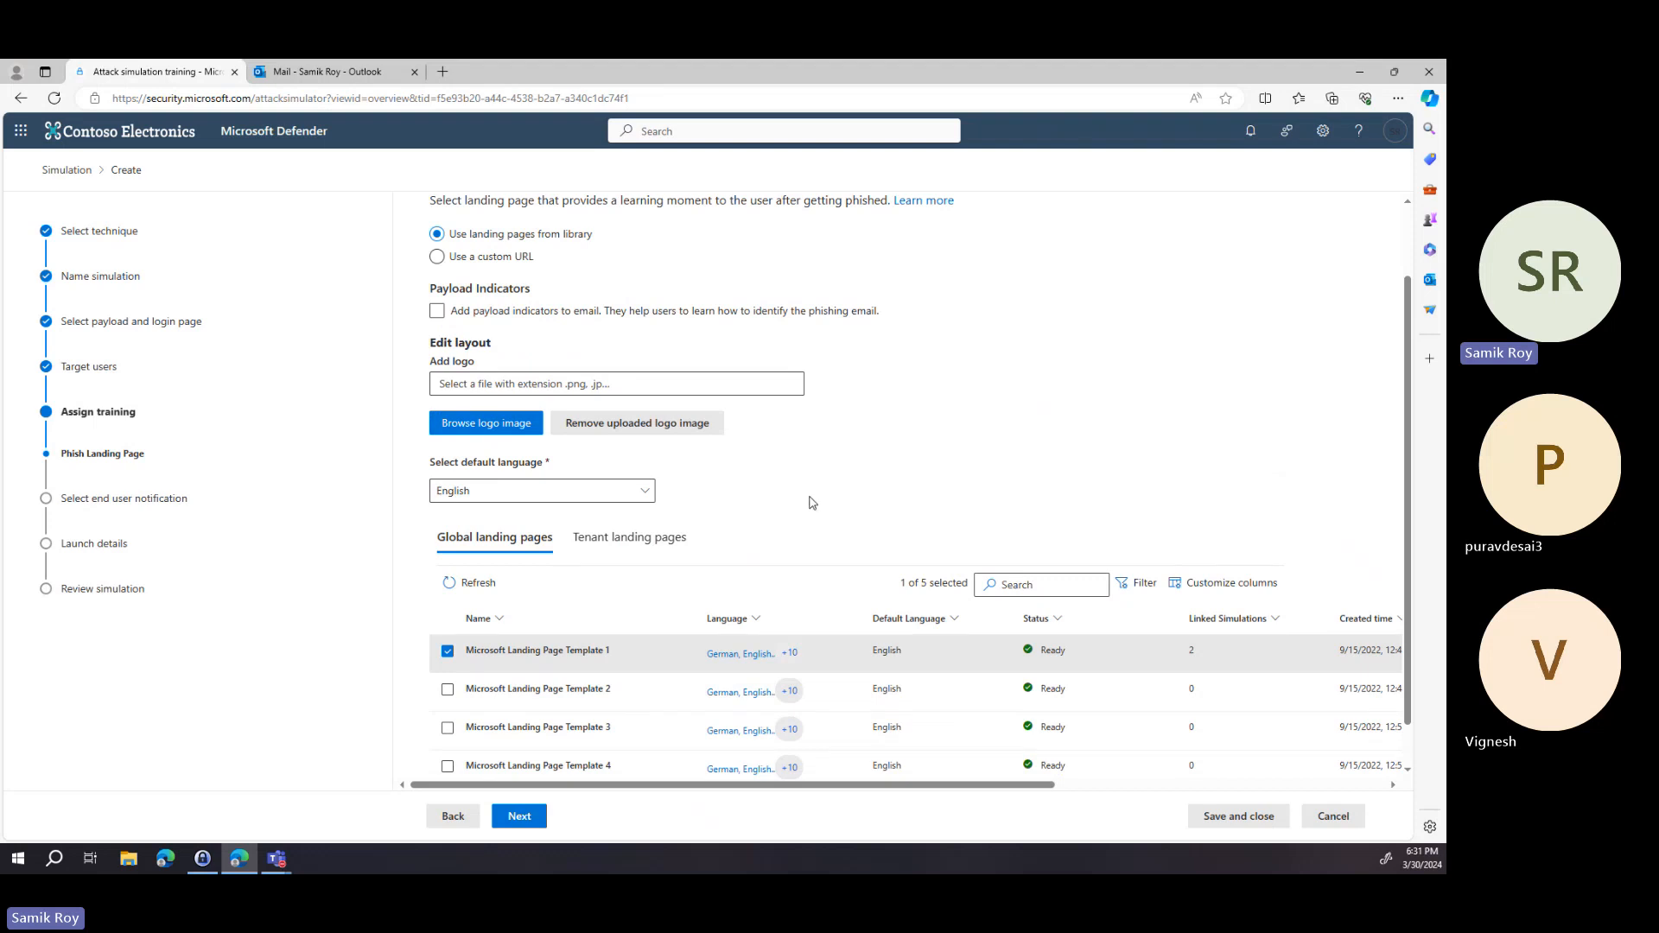
{"action": "scroll", "coordinate": [767, 517], "scroll_direction": "down", "scroll_amount": 1}
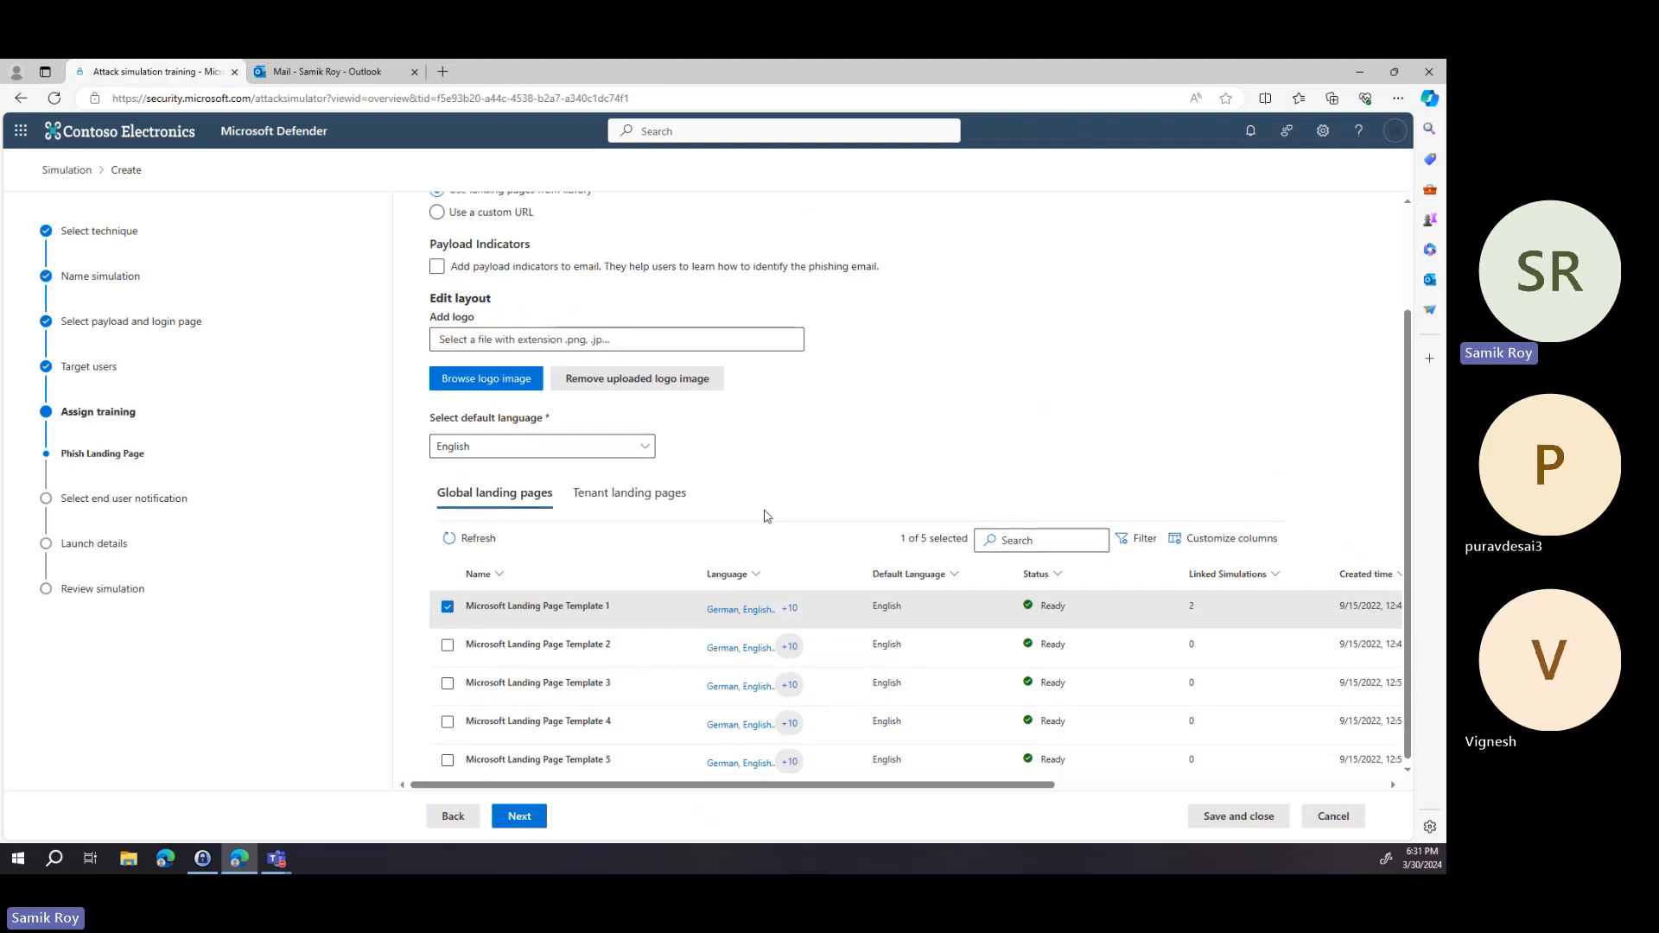
{"action": "left_click", "coordinate": [668, 493]}
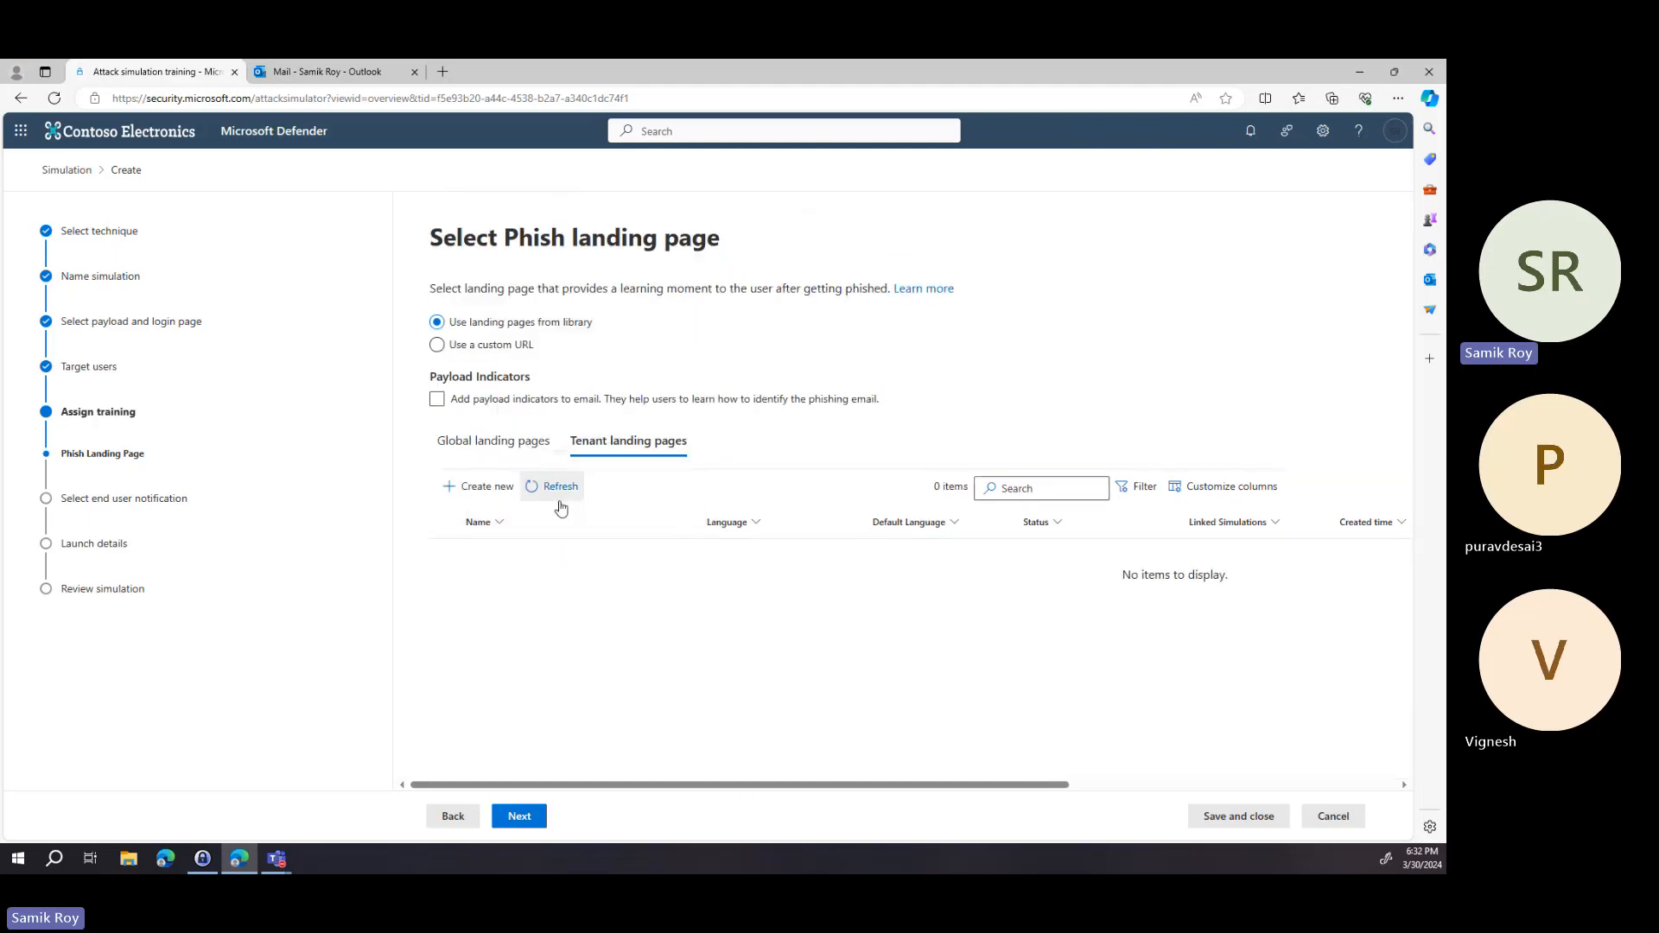
{"action": "left_click", "coordinate": [492, 443]}
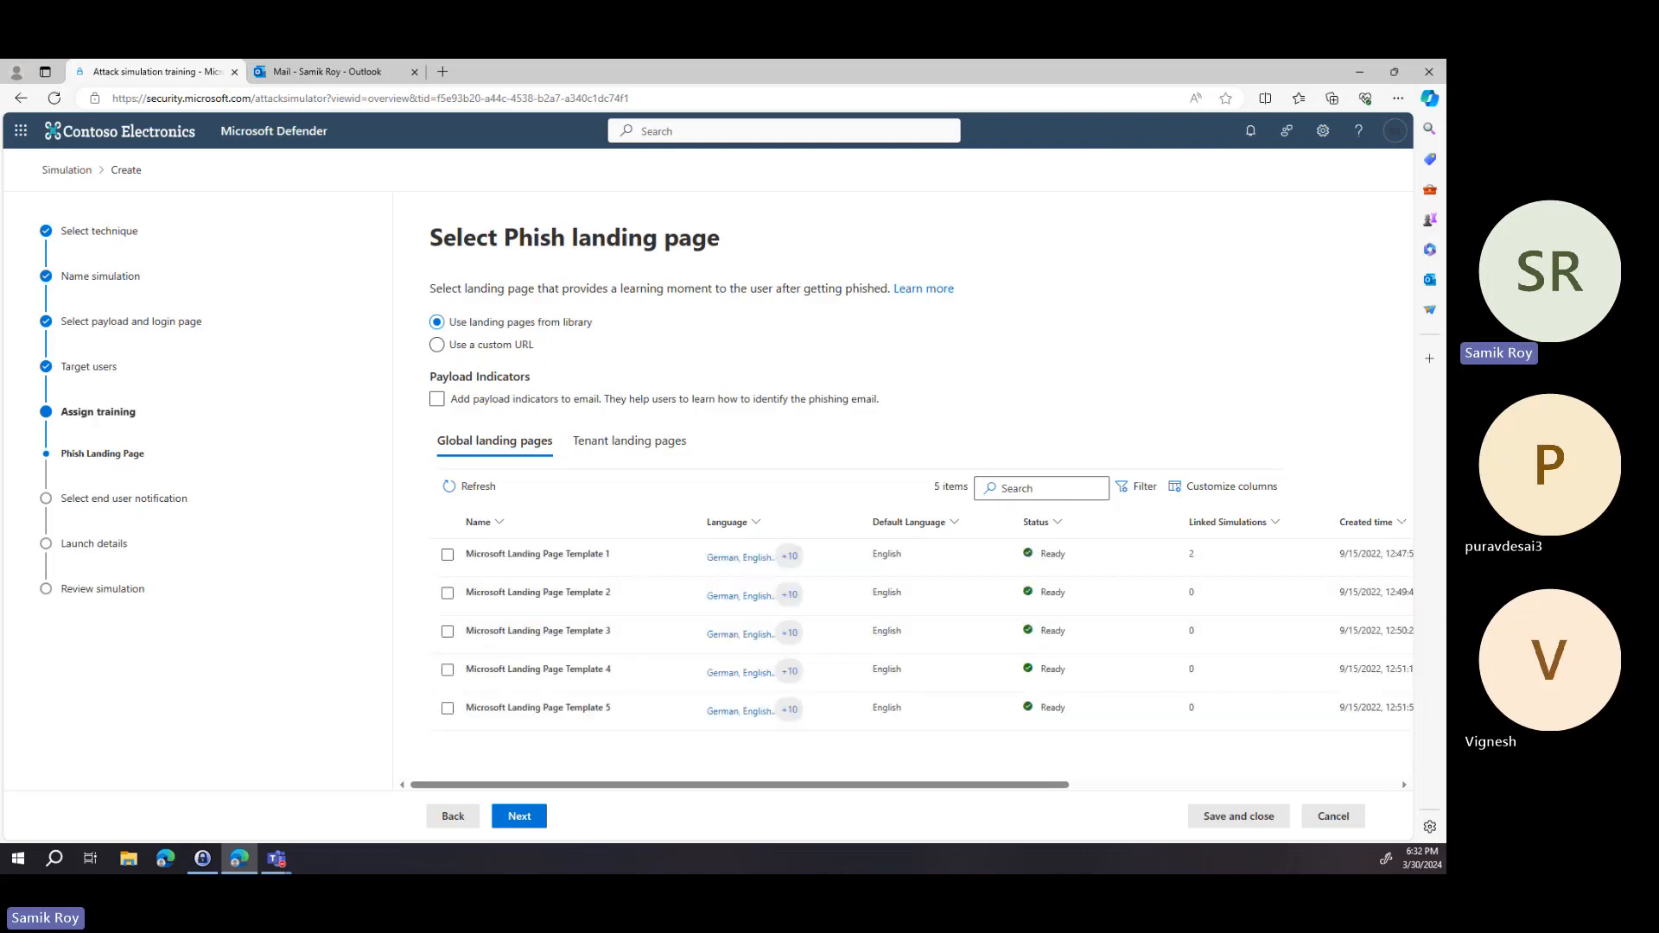
Reselect Microsoft Landing Page Template 1 as the landing page and continue to end user notifications.
{"action": "left_click", "coordinate": [449, 557]}
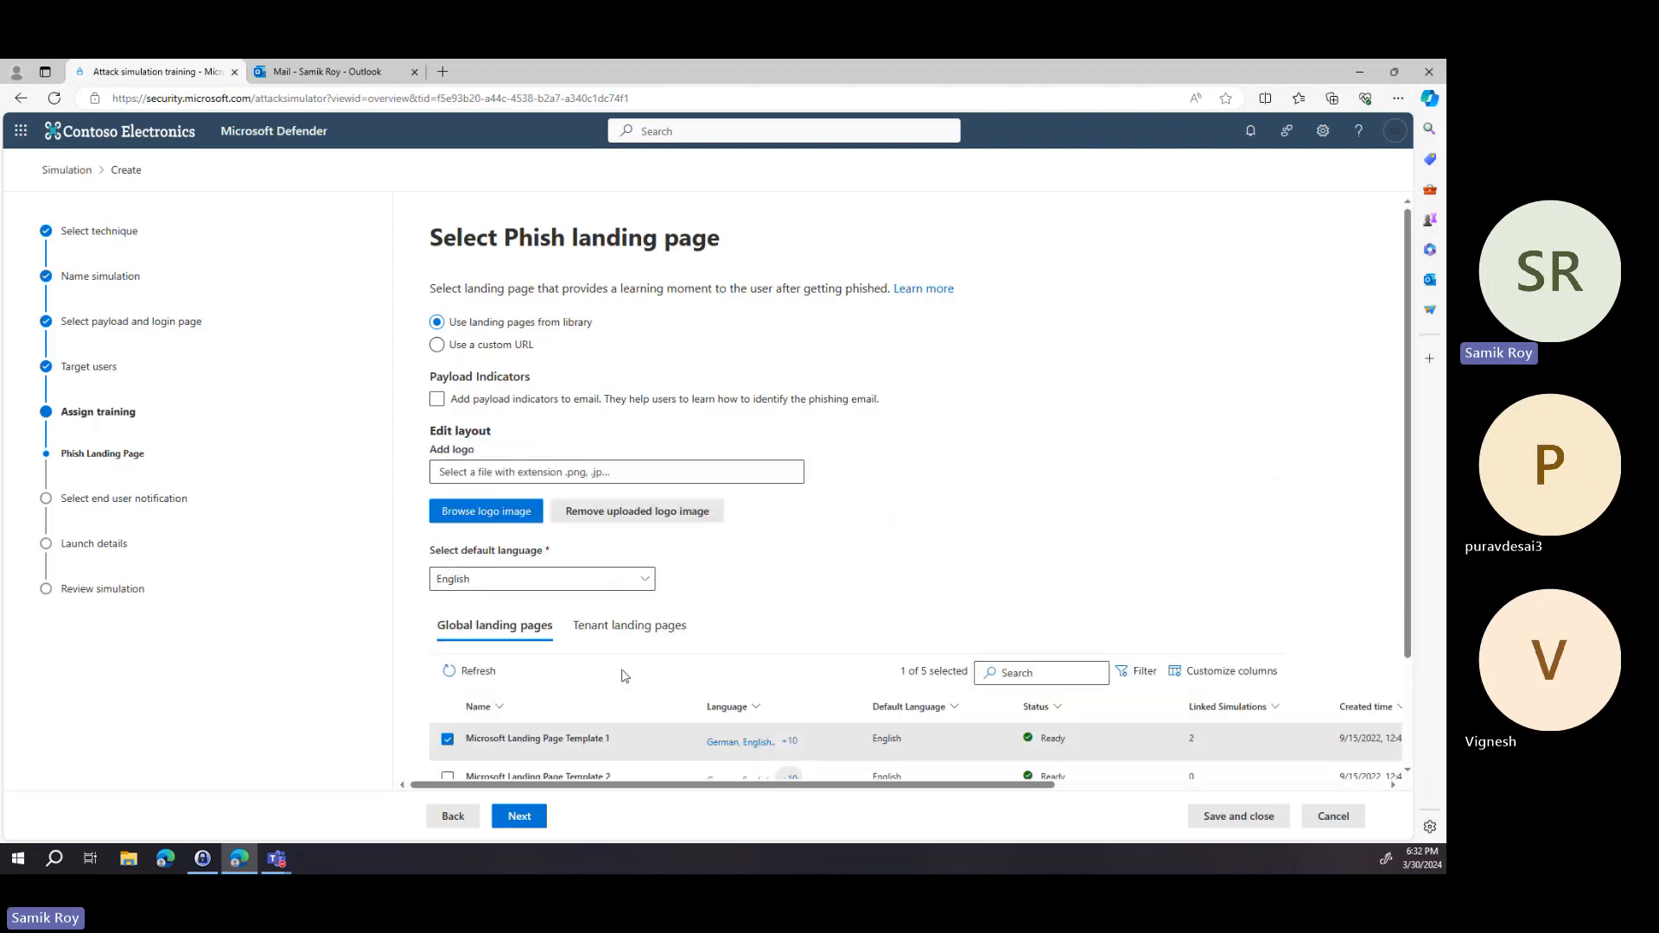
{"action": "scroll", "coordinate": [614, 656], "scroll_direction": "down", "scroll_amount": 2}
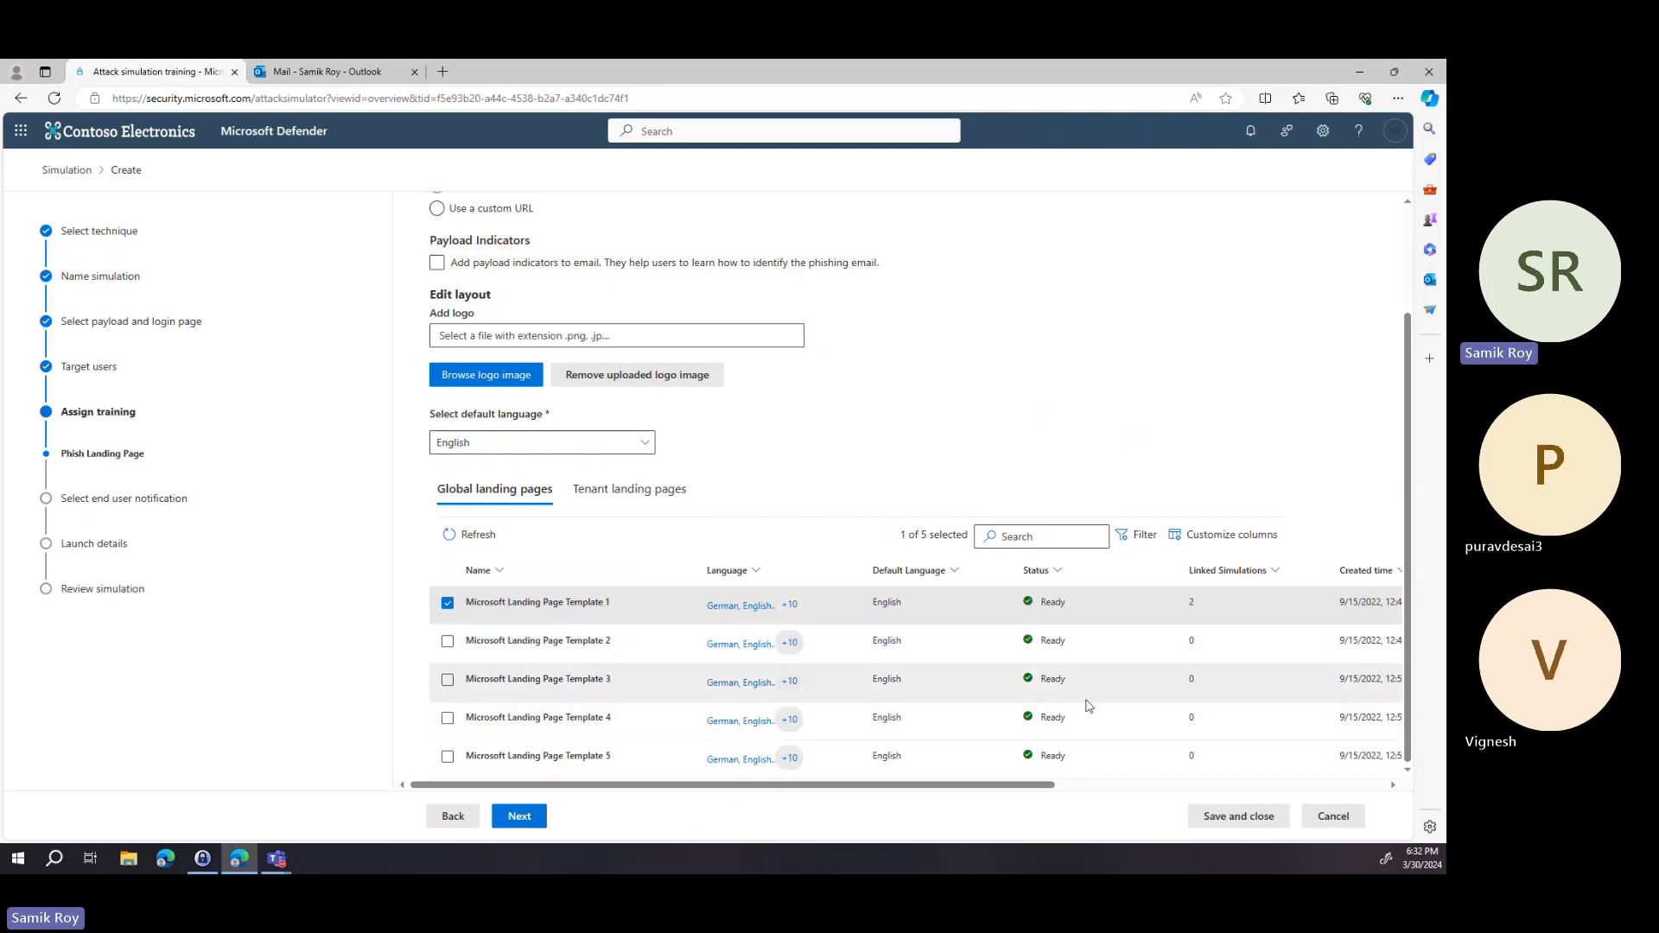
{"action": "left_click", "coordinate": [519, 817]}
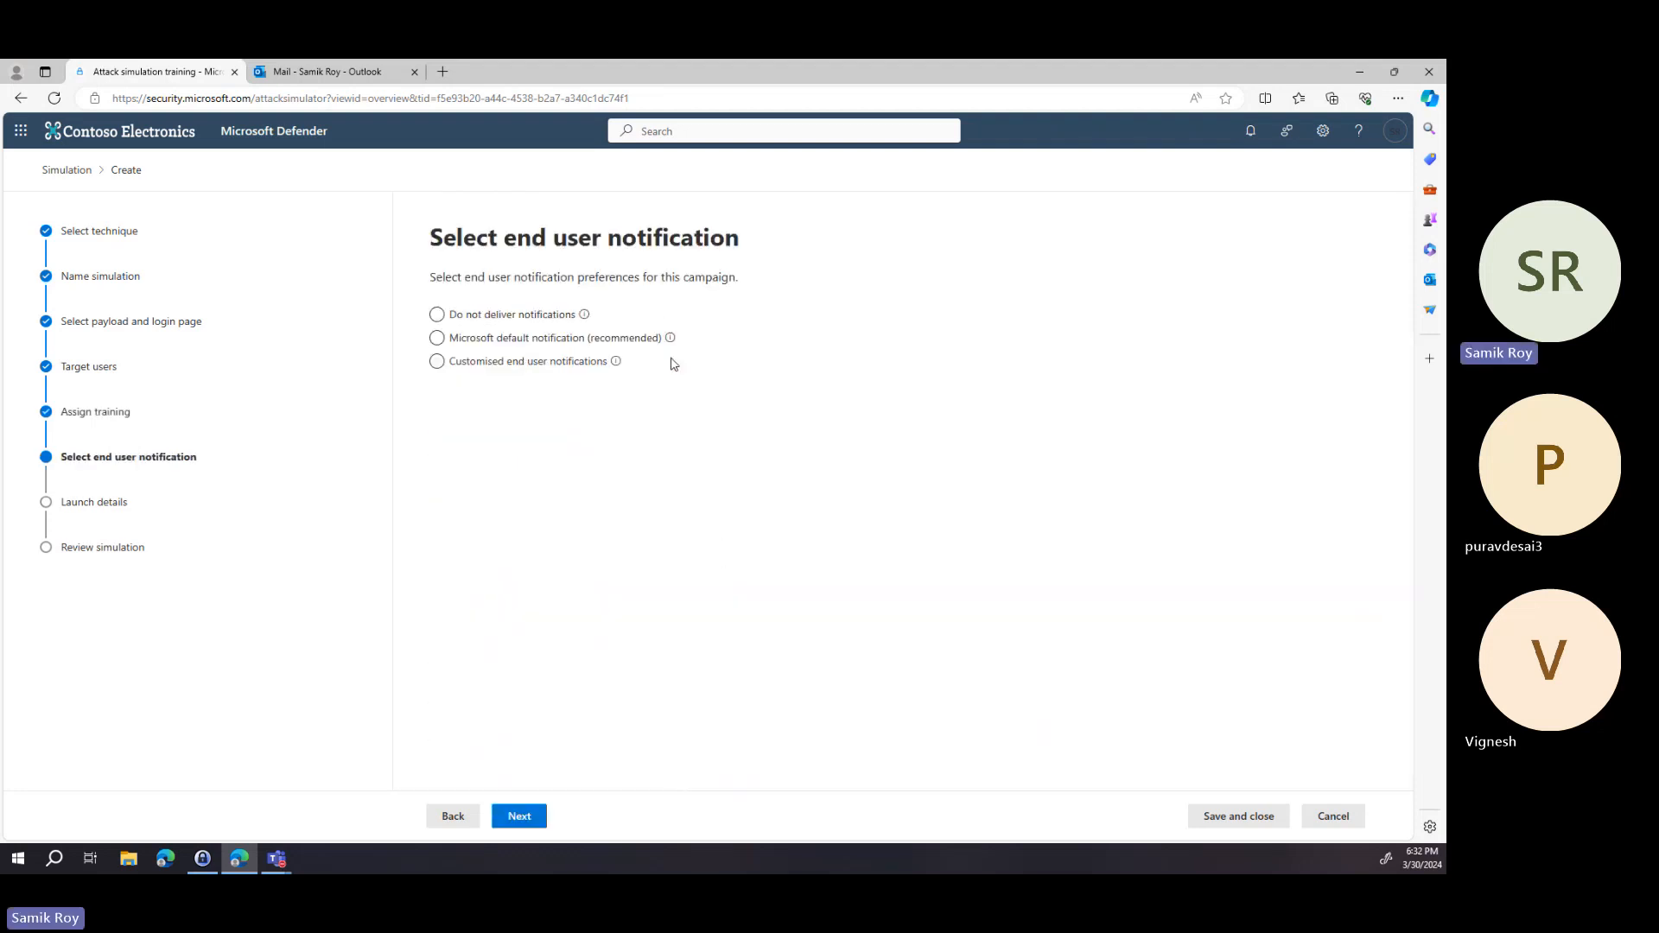
Choose Microsoft default notification and set the positive reinforcement notification to Deliver during simulation.
{"action": "left_click", "coordinate": [515, 321]}
{"action": "mouse_move", "coordinate": [584, 317]}
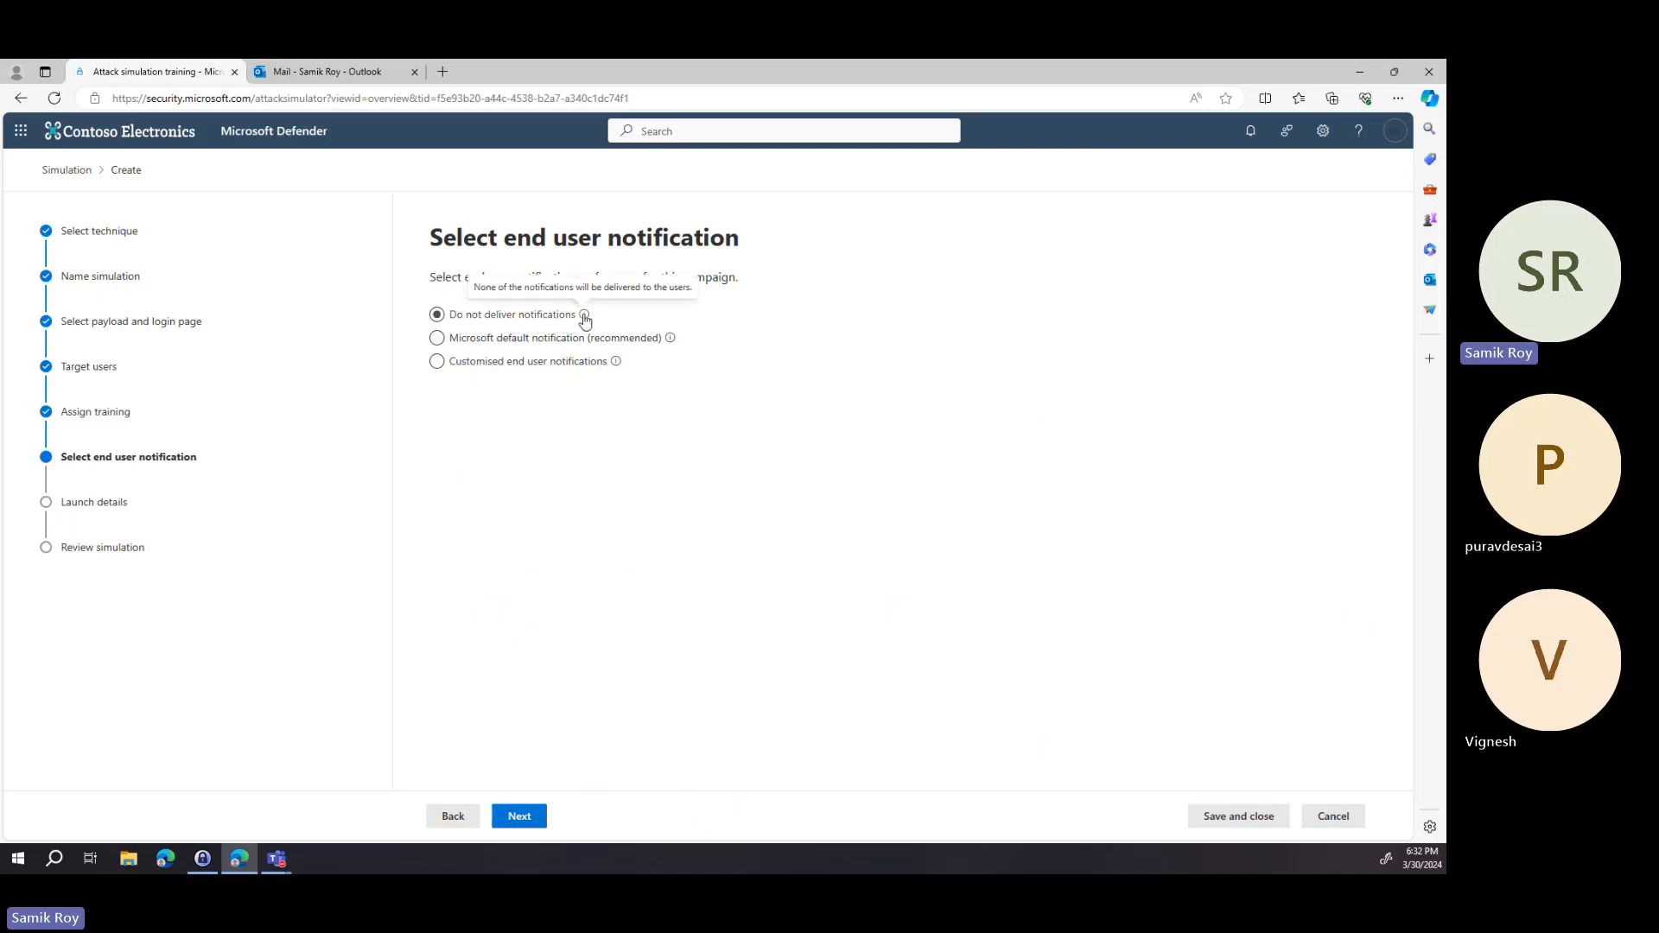
{"action": "left_click", "coordinate": [572, 342]}
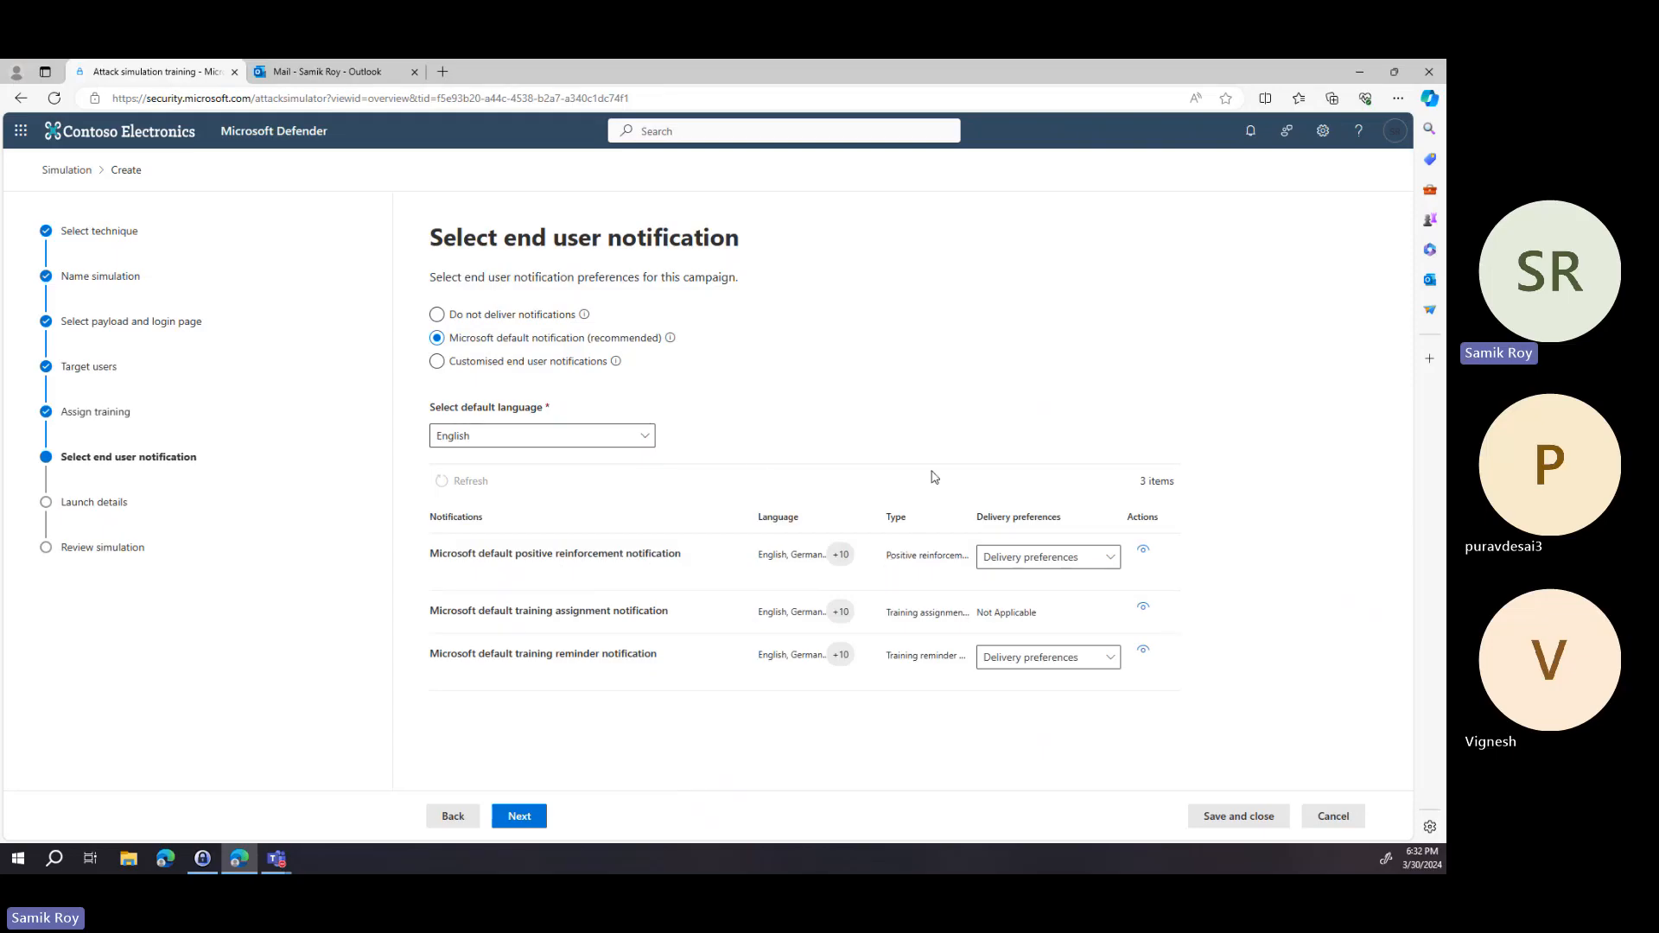
{"action": "left_click", "coordinate": [1097, 560]}
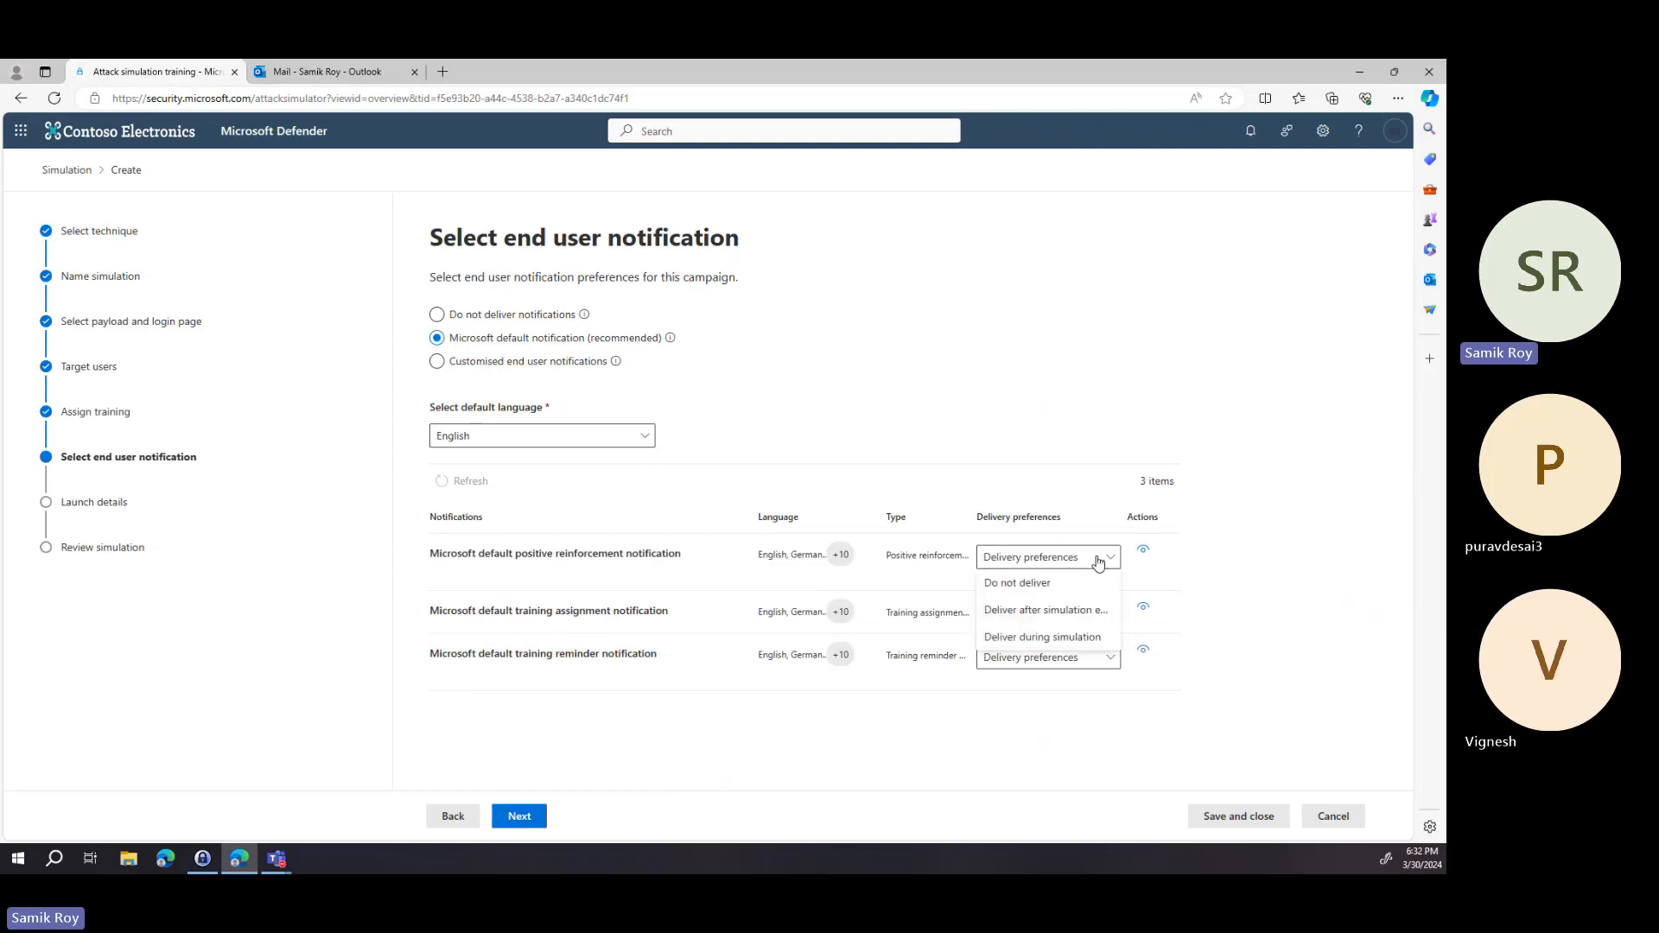
{"action": "left_click", "coordinate": [1085, 643]}
Set the training reminder notification delivery to Weekly and continue to launch details.
{"action": "left_click", "coordinate": [1086, 661]}
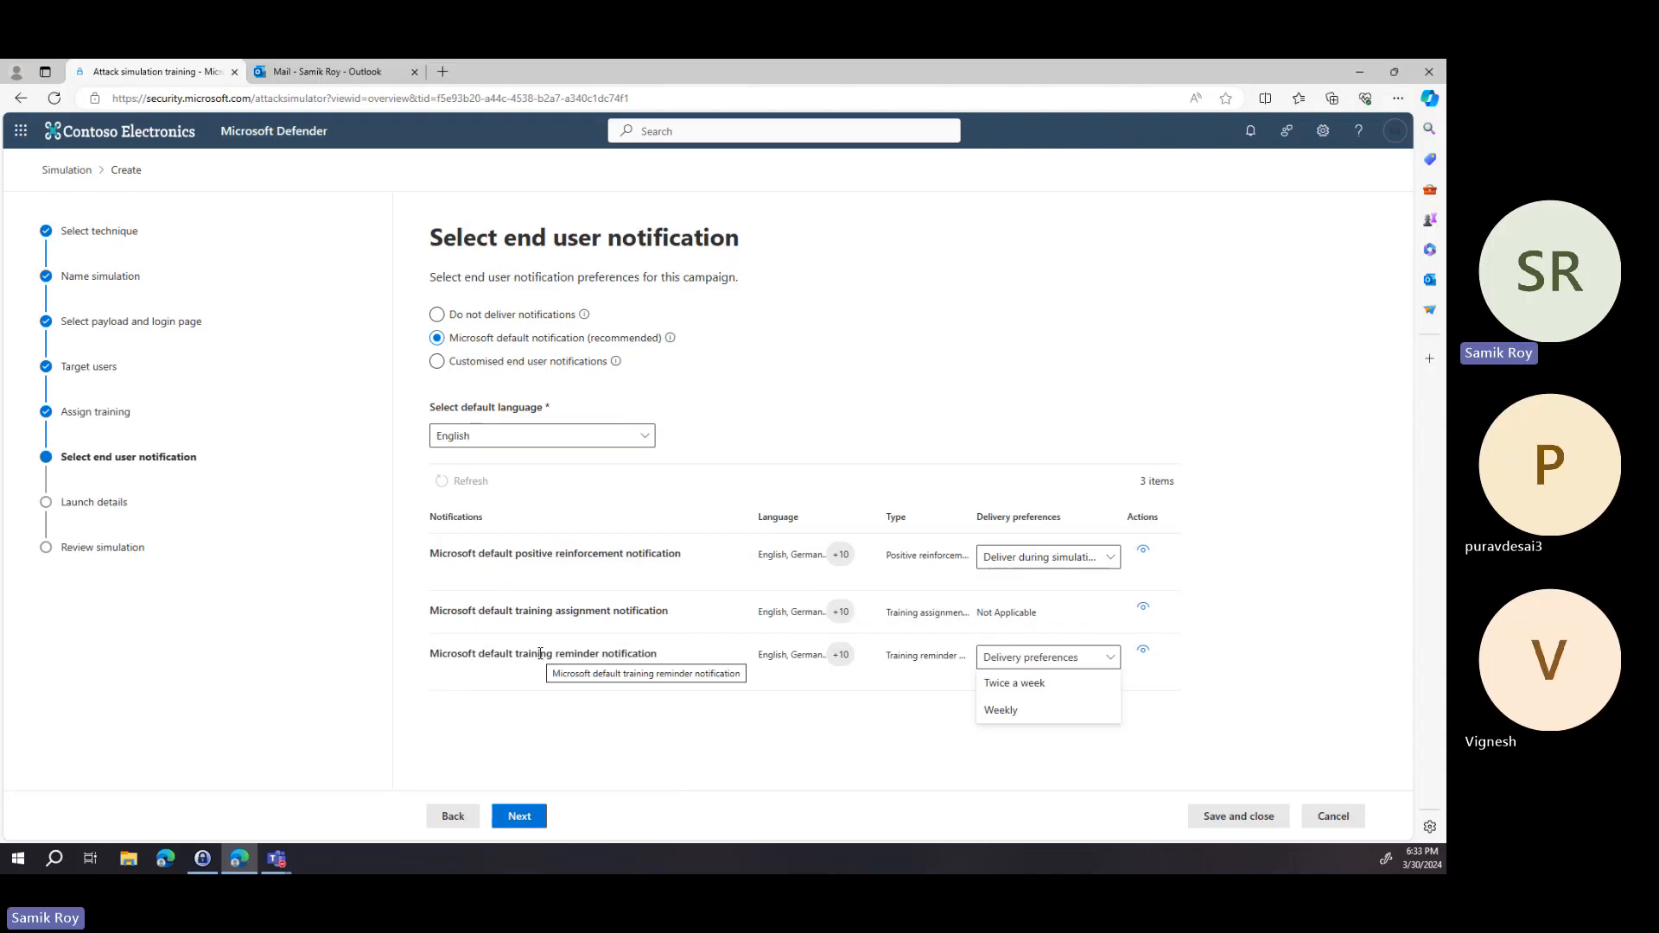
{"action": "left_click", "coordinate": [1048, 710]}
{"action": "left_click", "coordinate": [542, 819]}
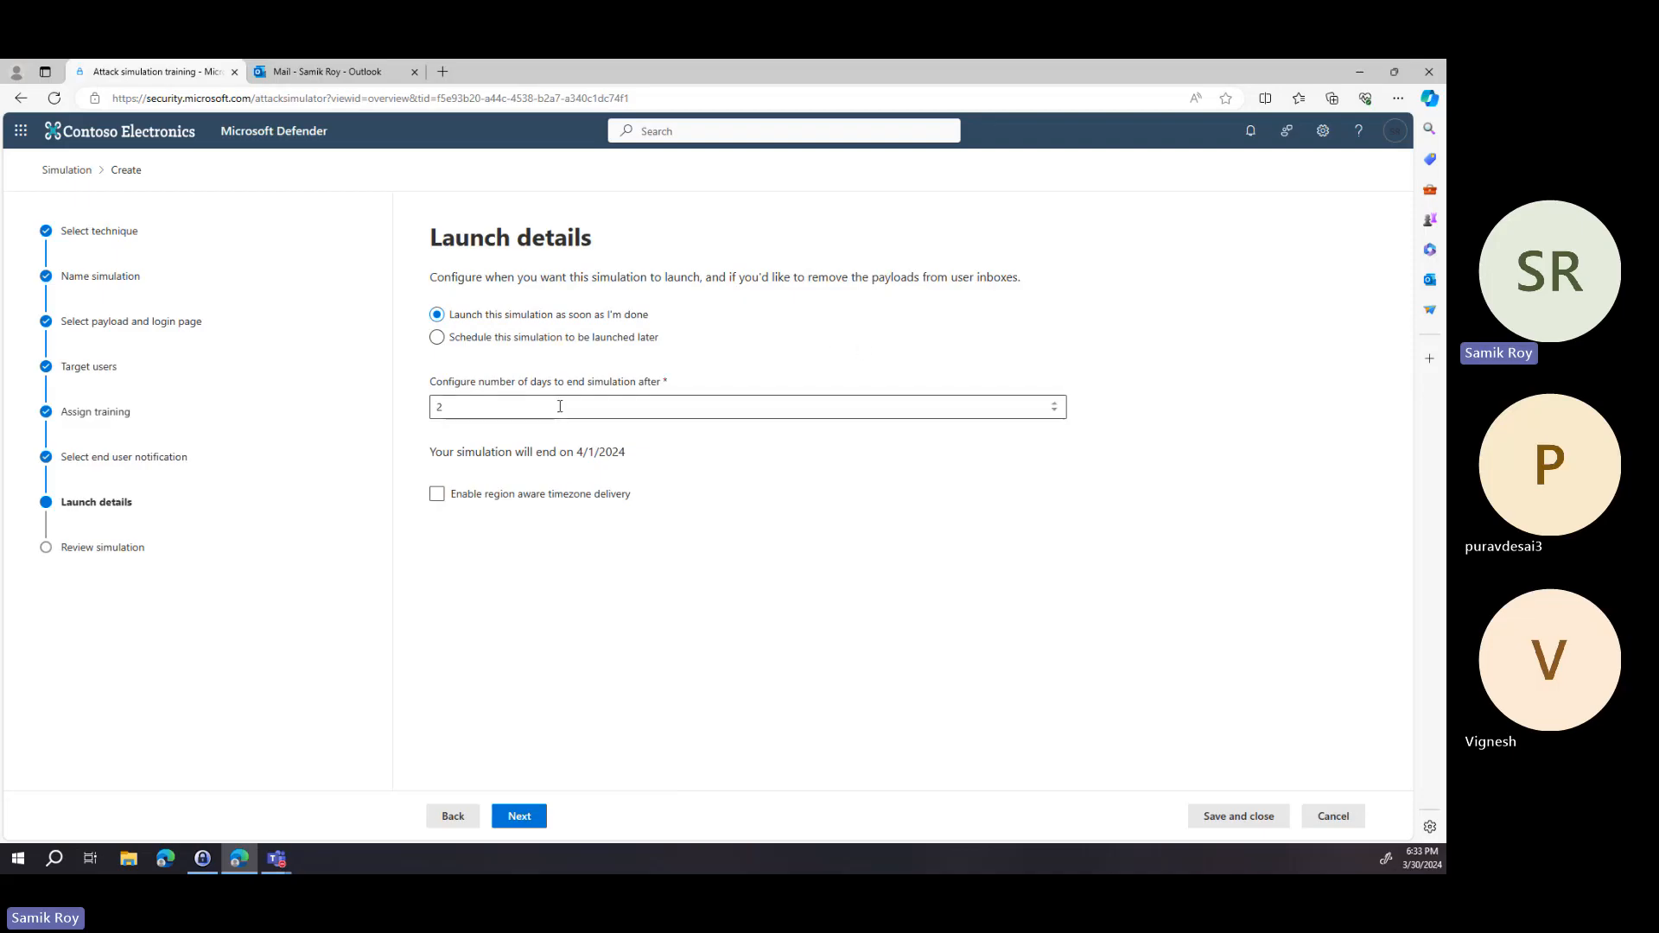
{"action": "left_click", "coordinate": [515, 344]}
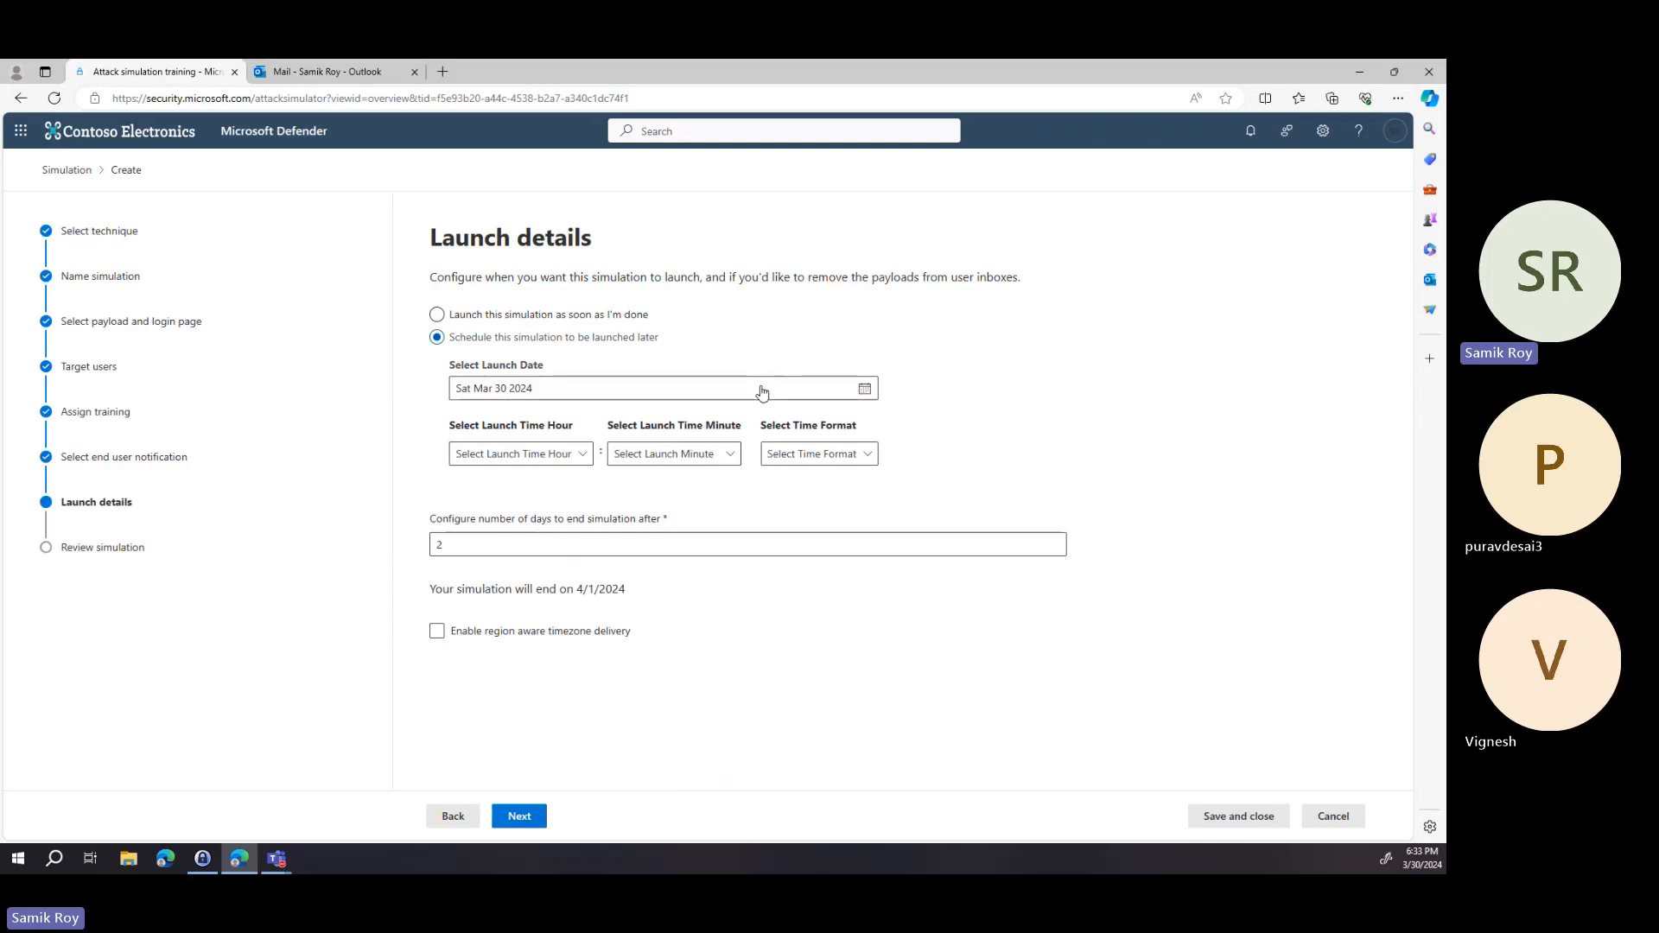
{"action": "left_click", "coordinate": [515, 316]}
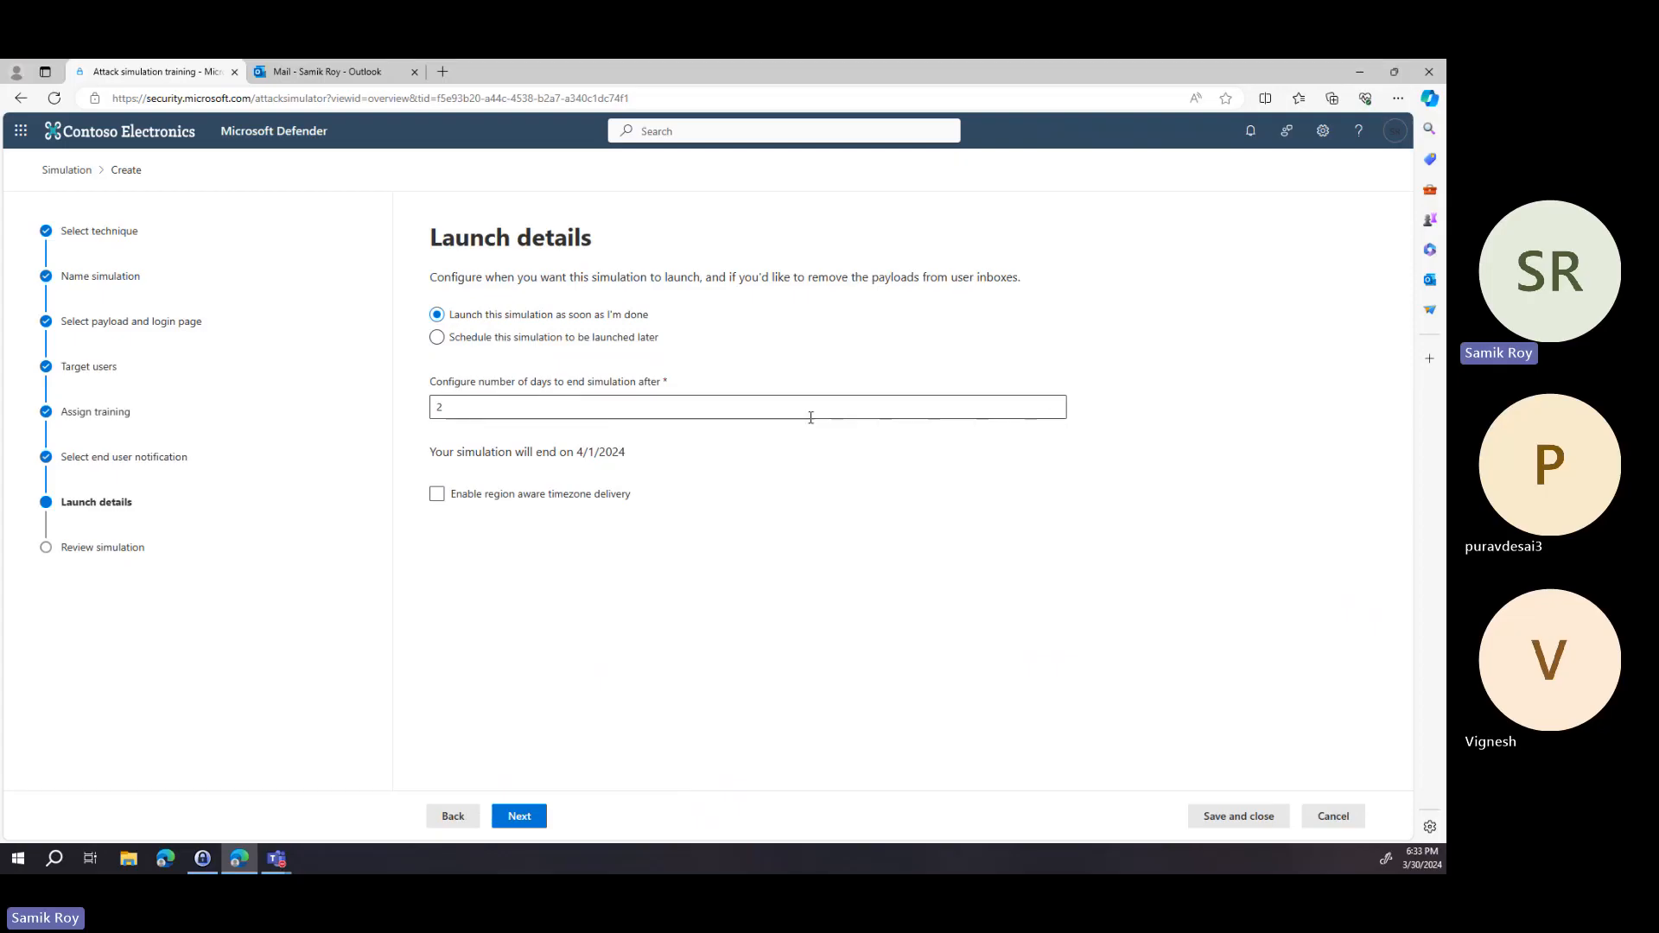
{"action": "left_click", "coordinate": [453, 407]}
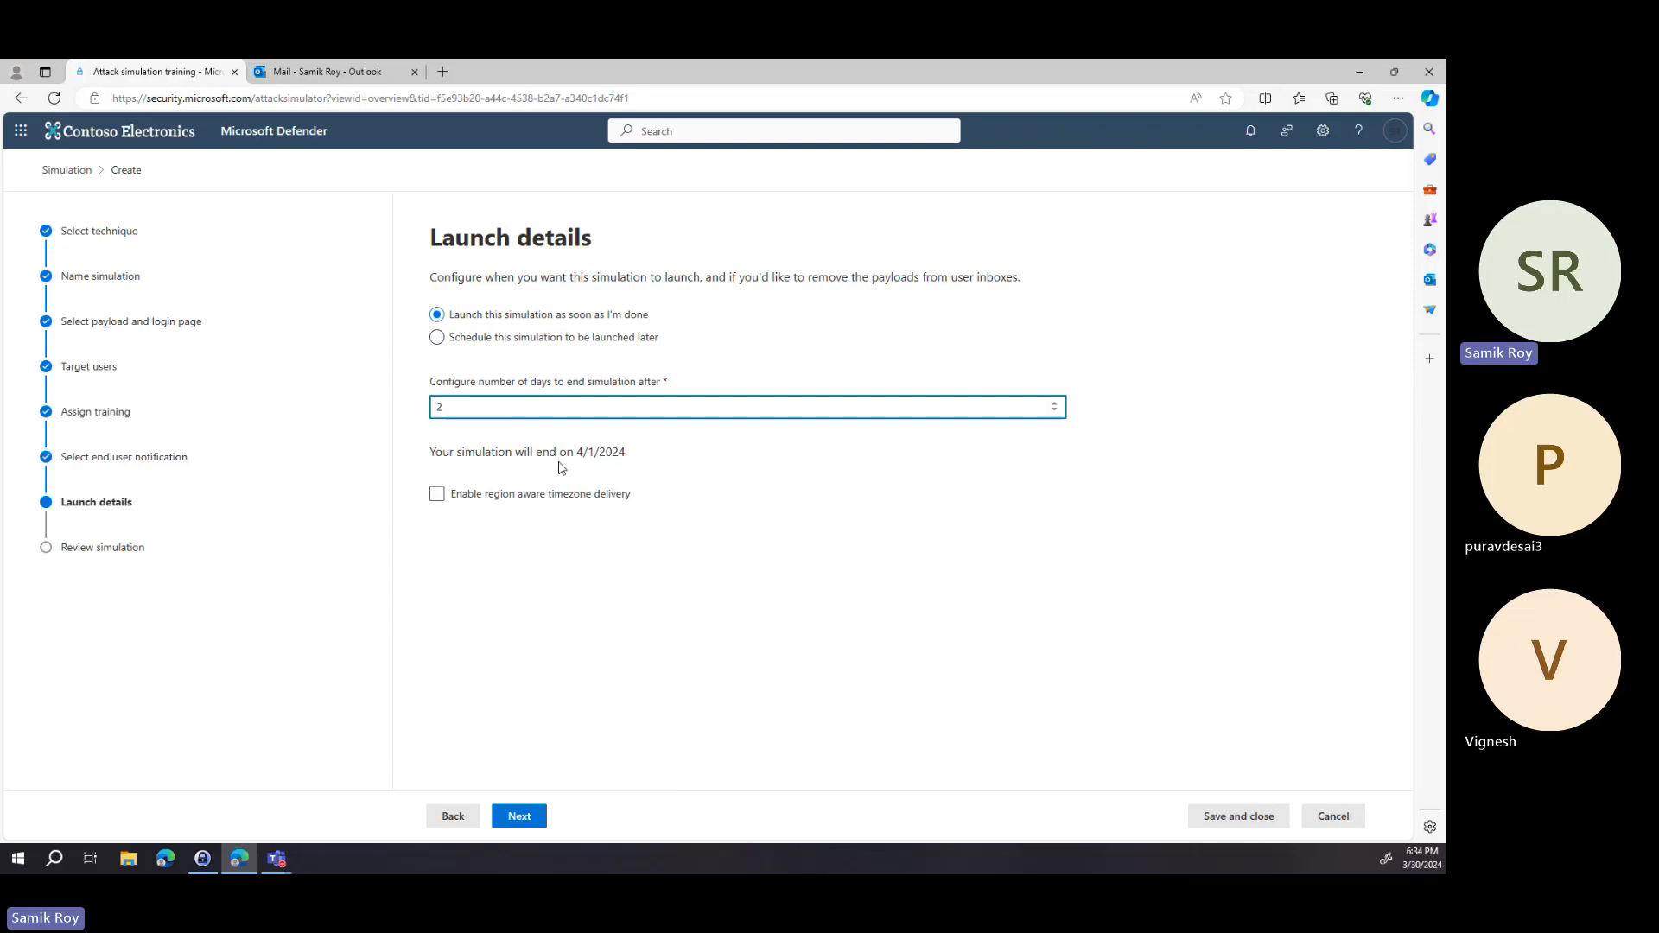
{"action": "left_click", "coordinate": [476, 502]}
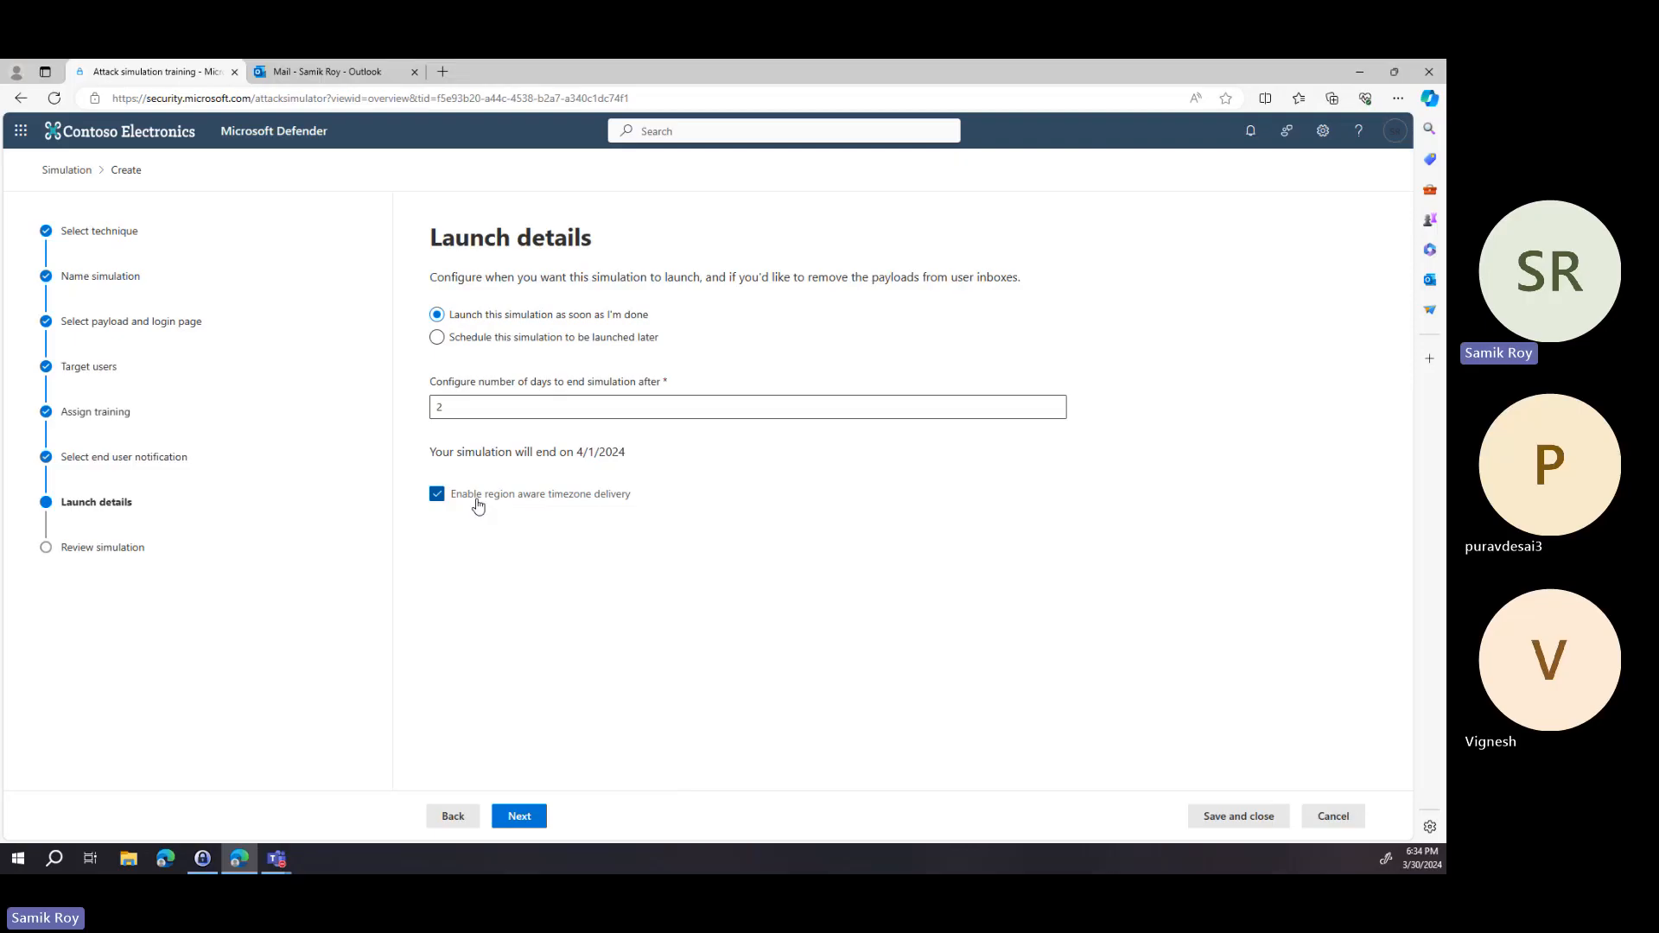
{"action": "left_click", "coordinate": [477, 501]}
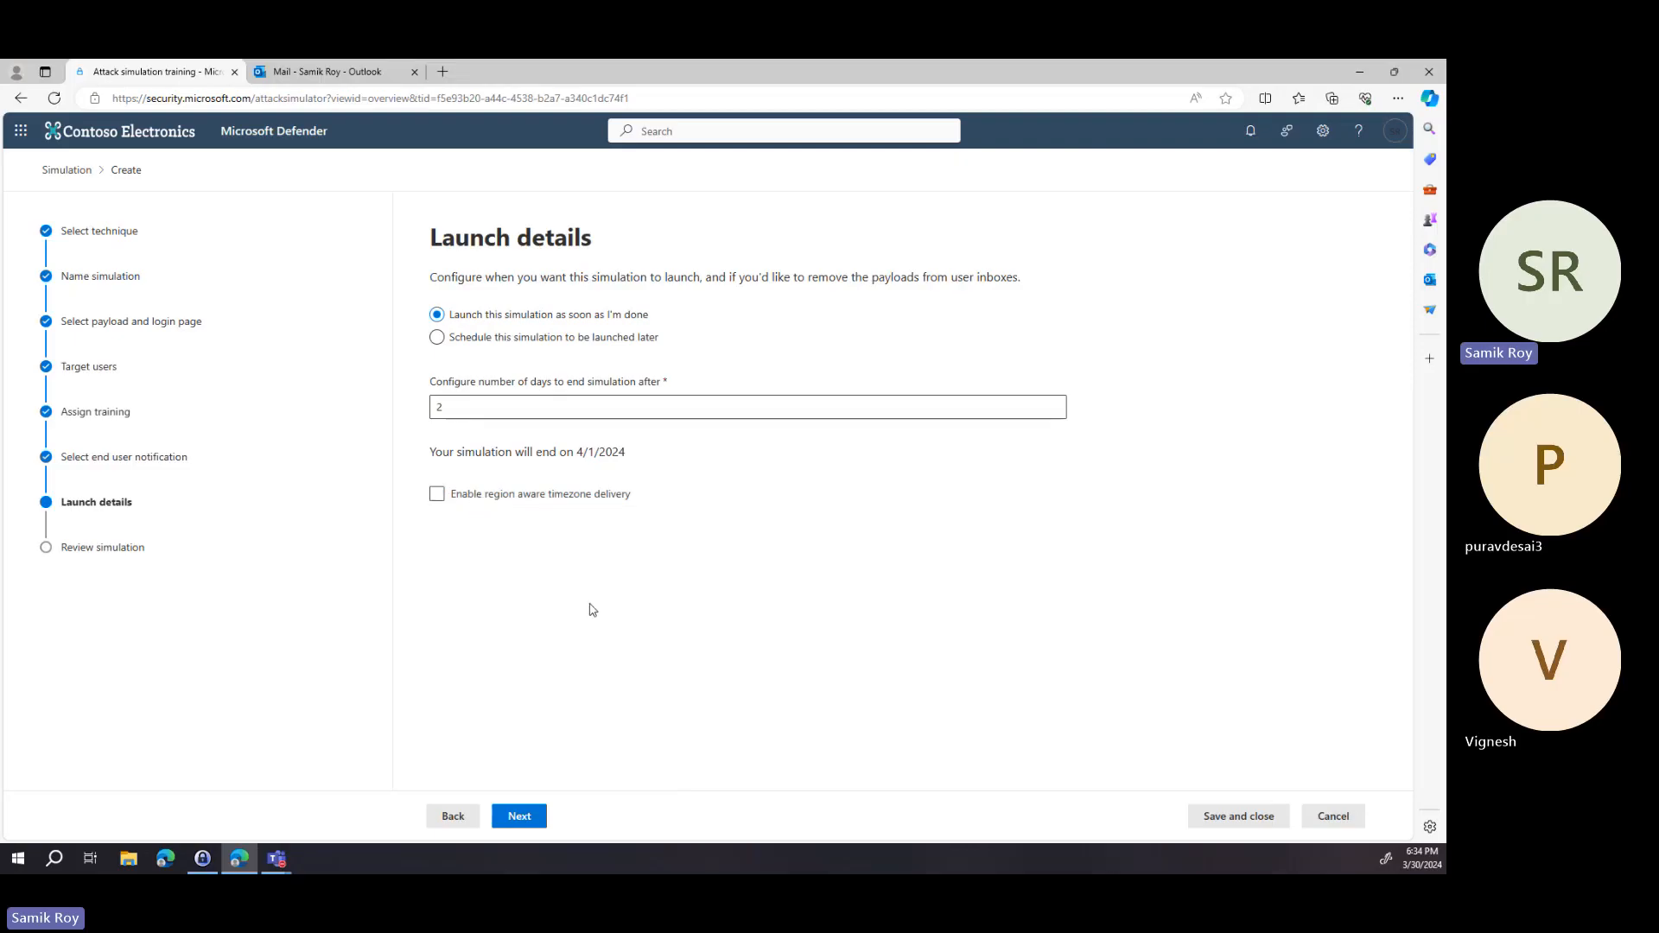
Continue to the review, send a test email of the payload, and submit the simulation.
{"action": "left_click", "coordinate": [519, 817]}
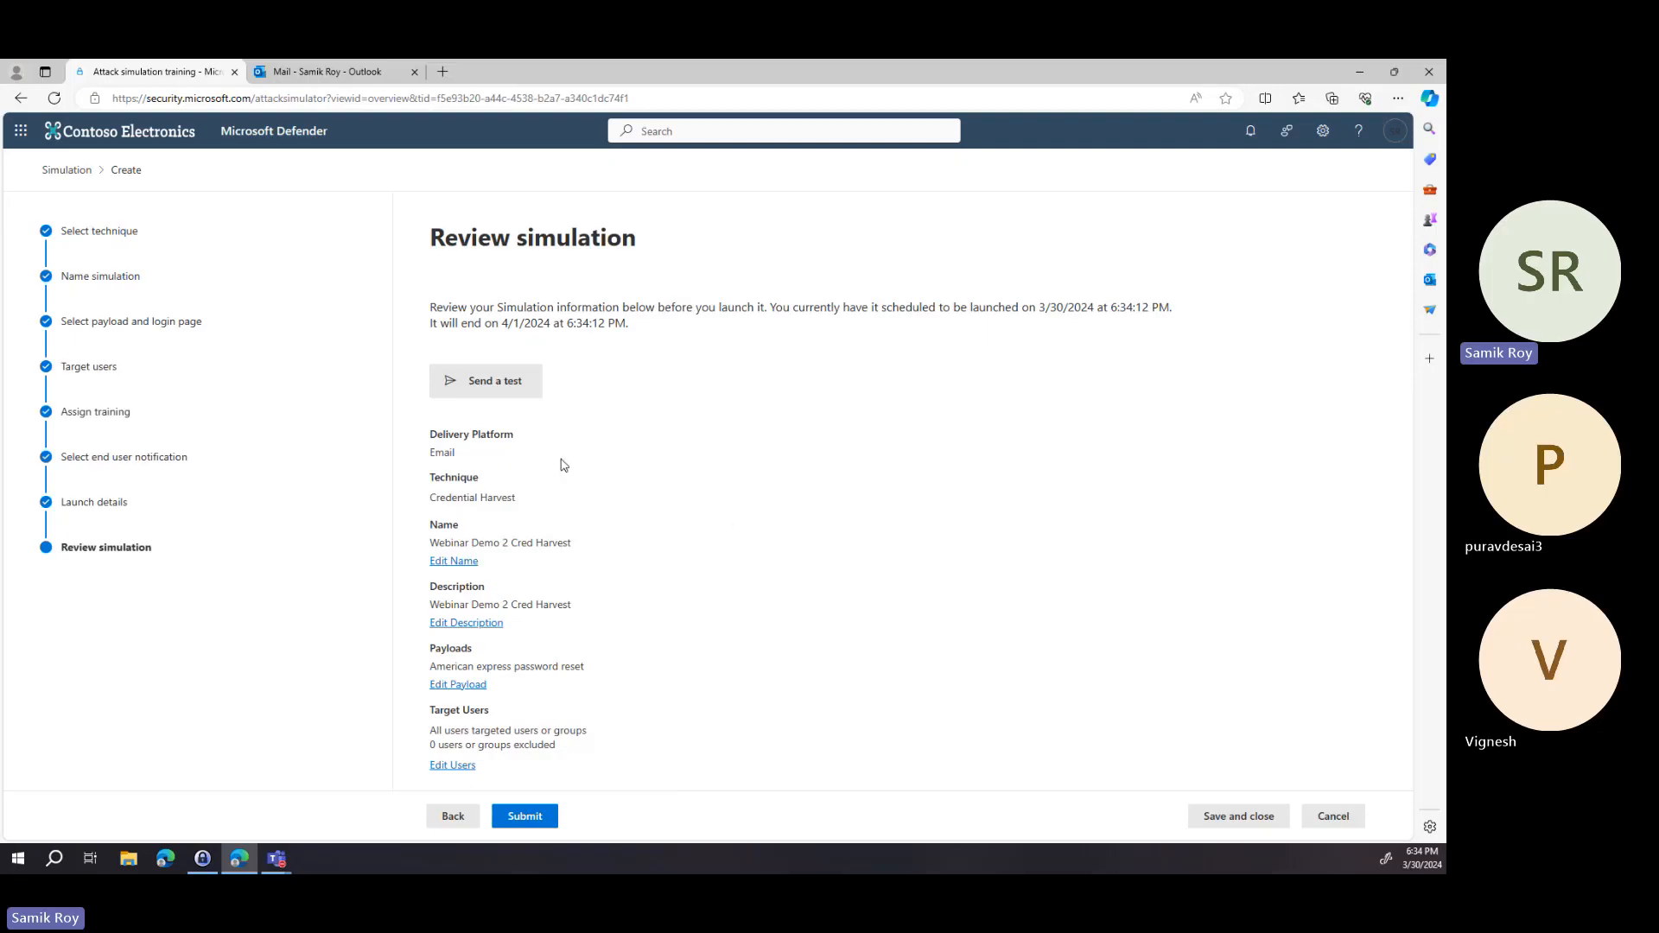
{"action": "left_click", "coordinate": [508, 383]}
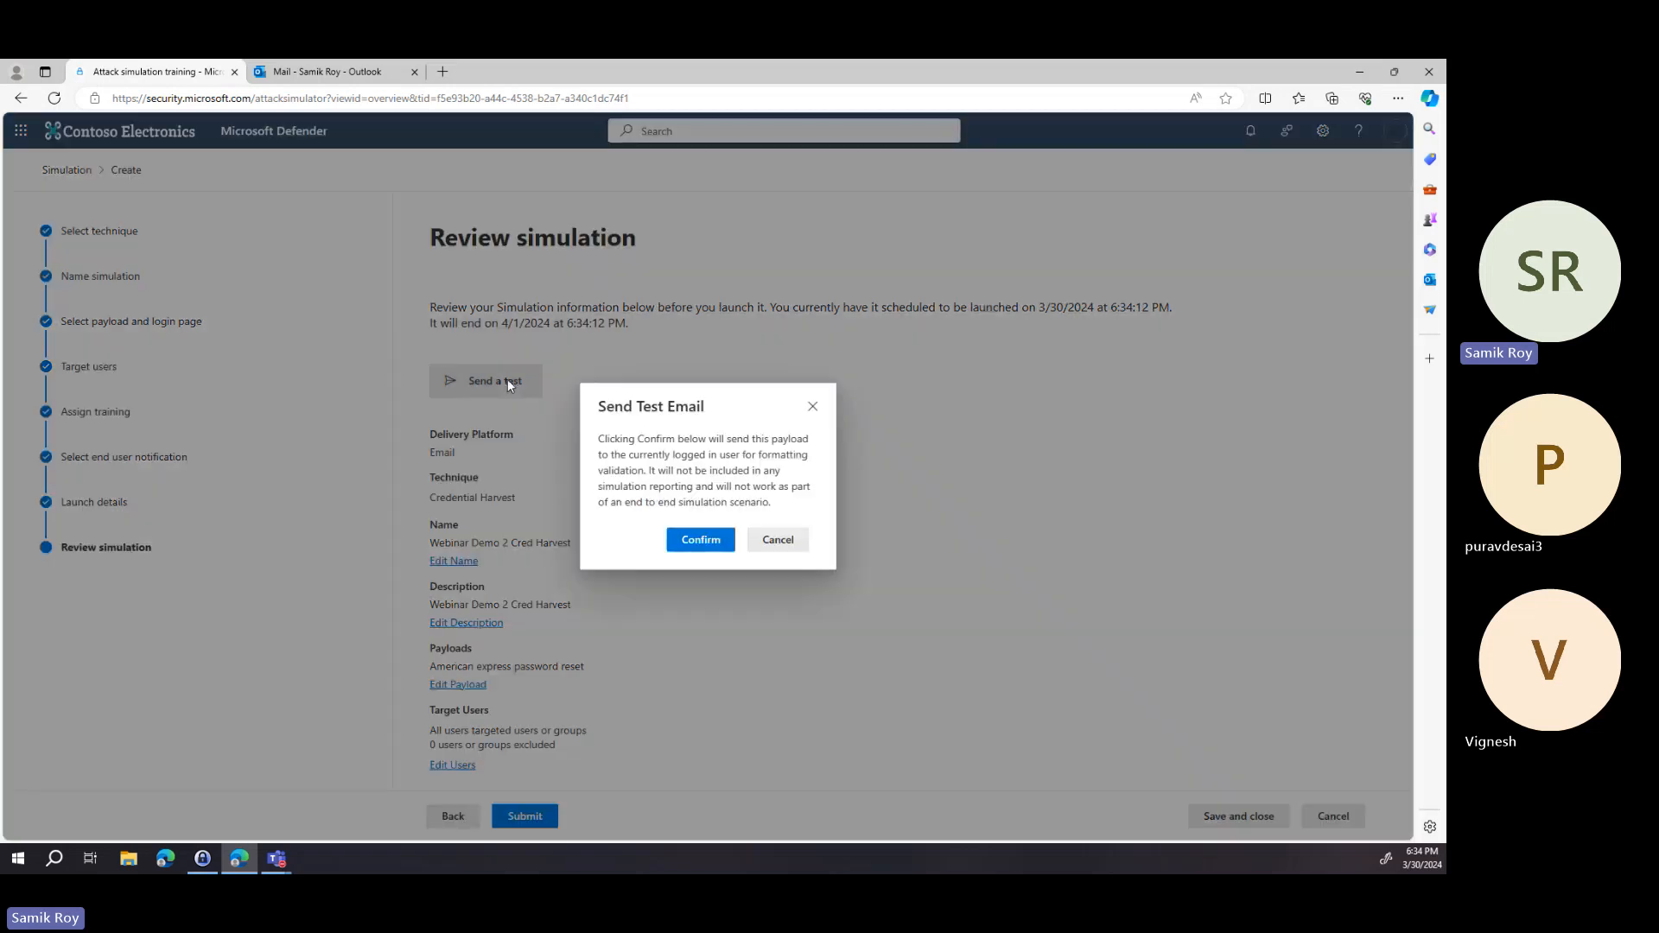
{"action": "left_click", "coordinate": [707, 548]}
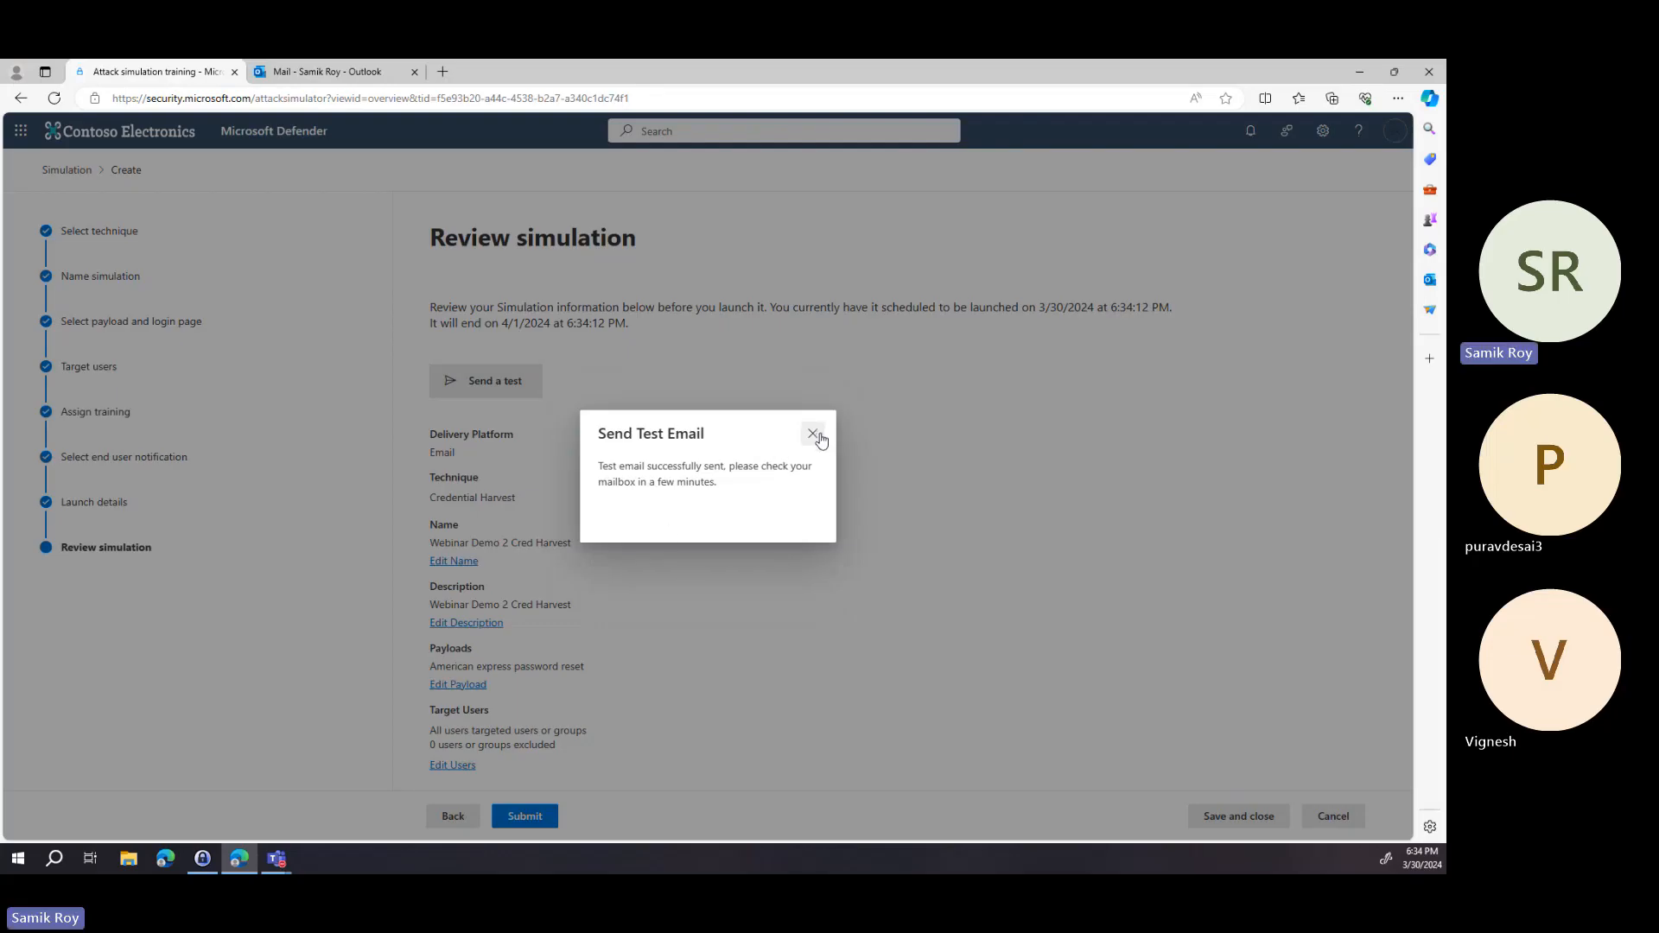
{"action": "left_click", "coordinate": [816, 436]}
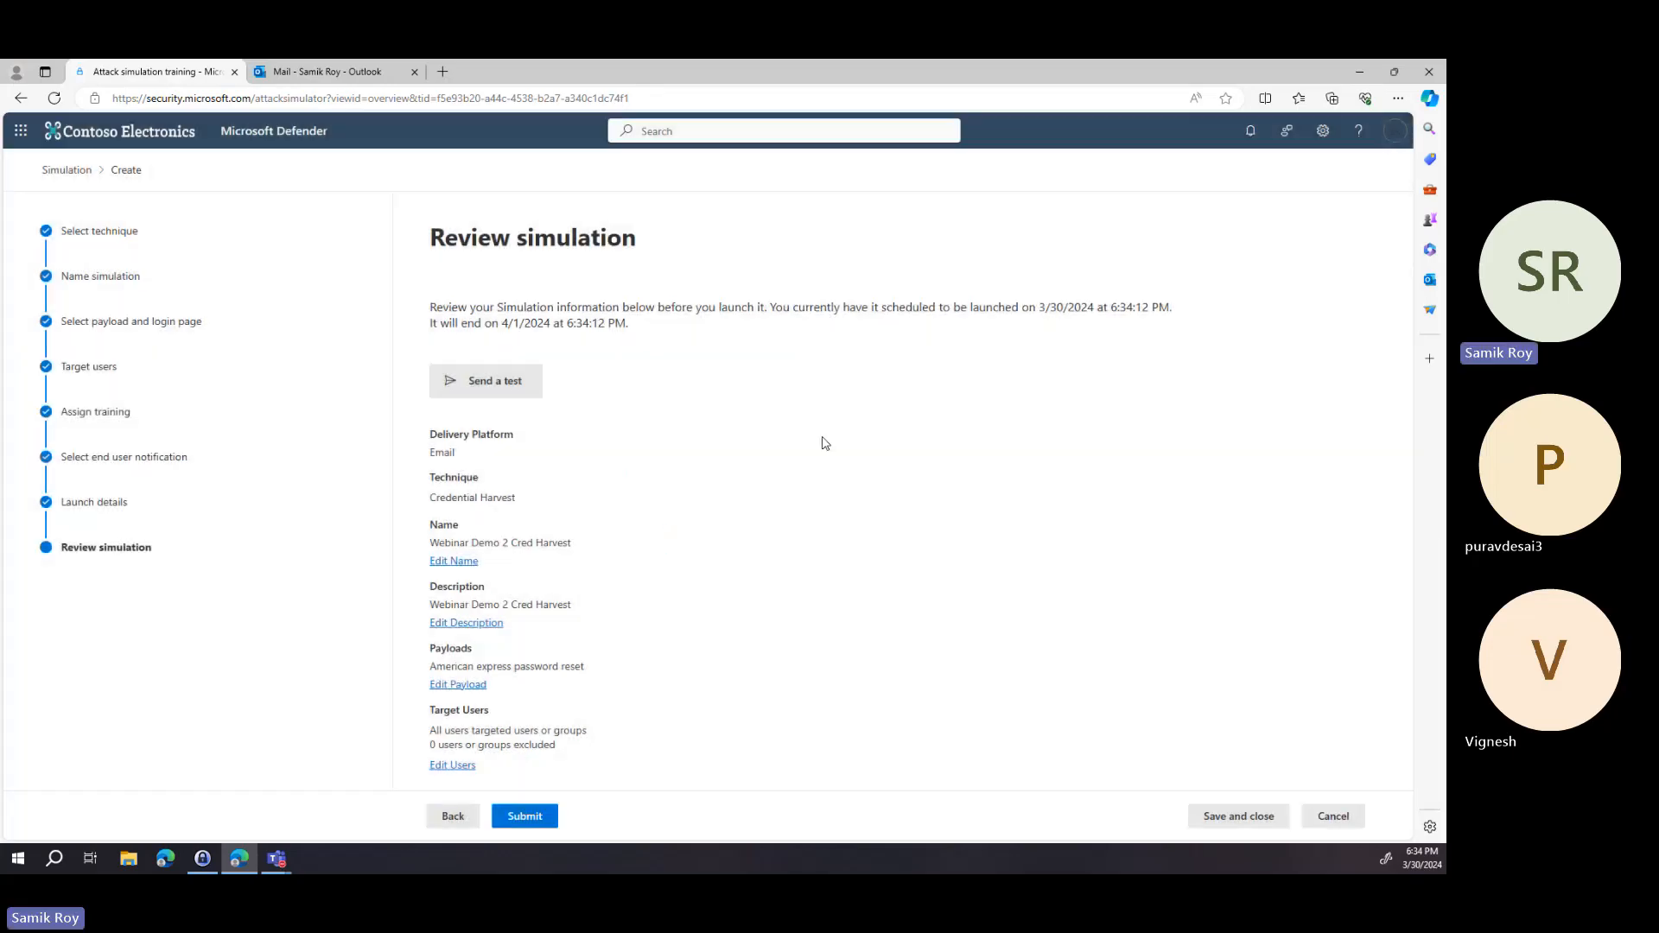
{"action": "left_click", "coordinate": [524, 816]}
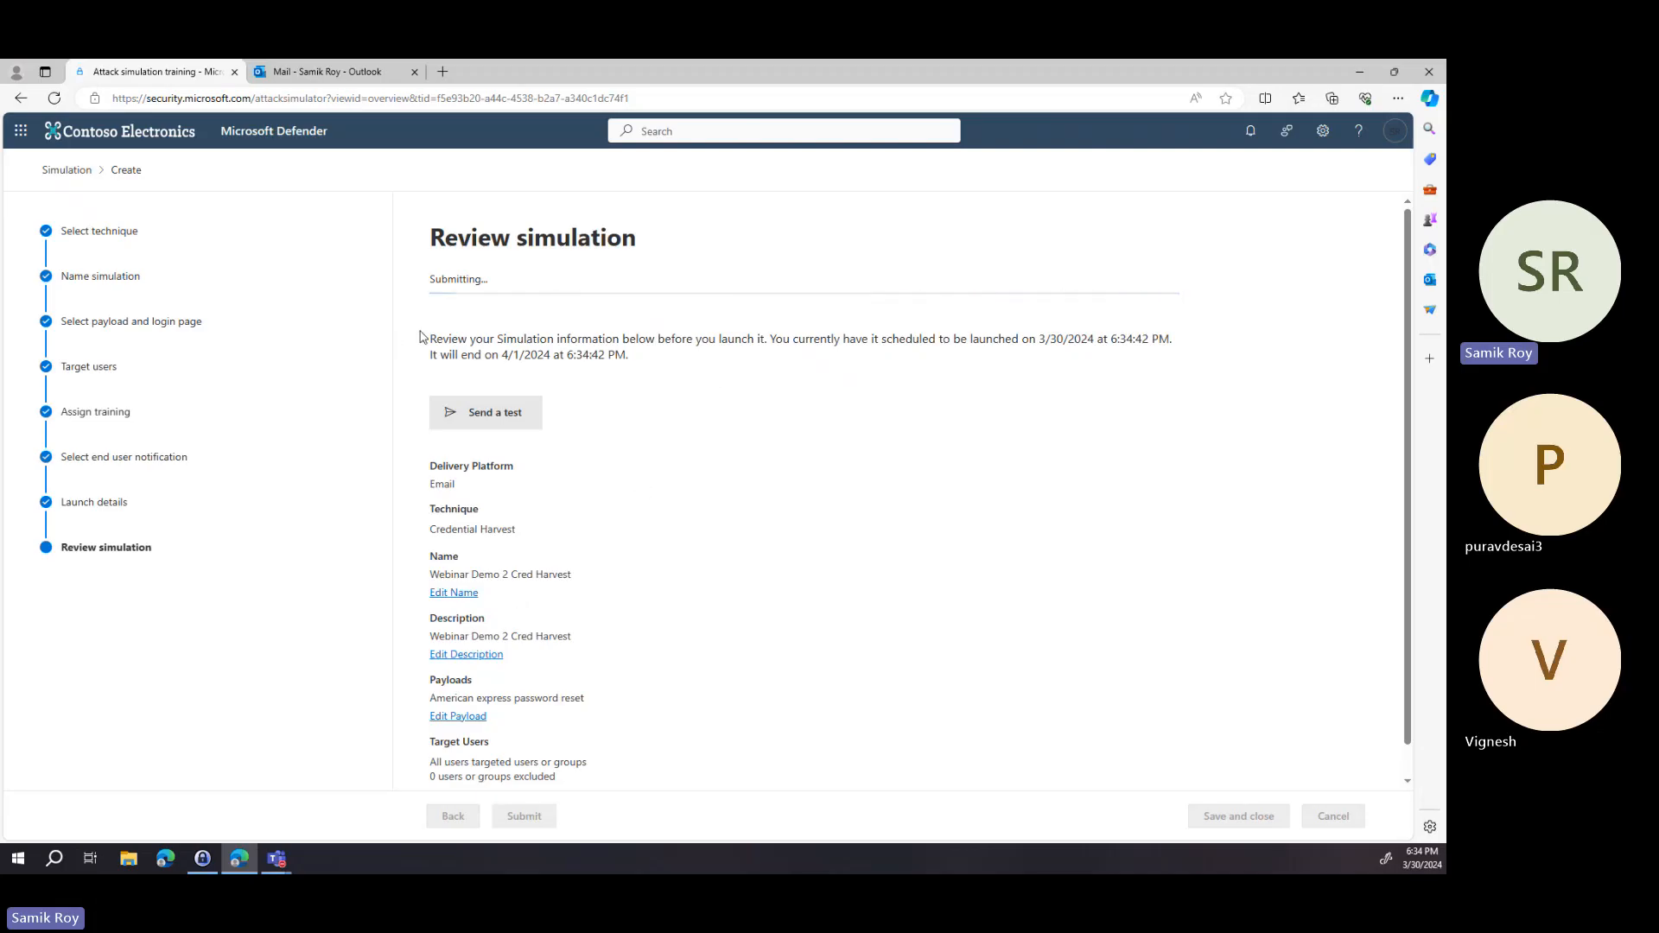
Switch to Outlook, open the American Express test email and follow its click here link.
{"action": "left_click", "coordinate": [328, 72]}
{"action": "scroll", "coordinate": [324, 316], "scroll_direction": "up", "scroll_amount": 3}
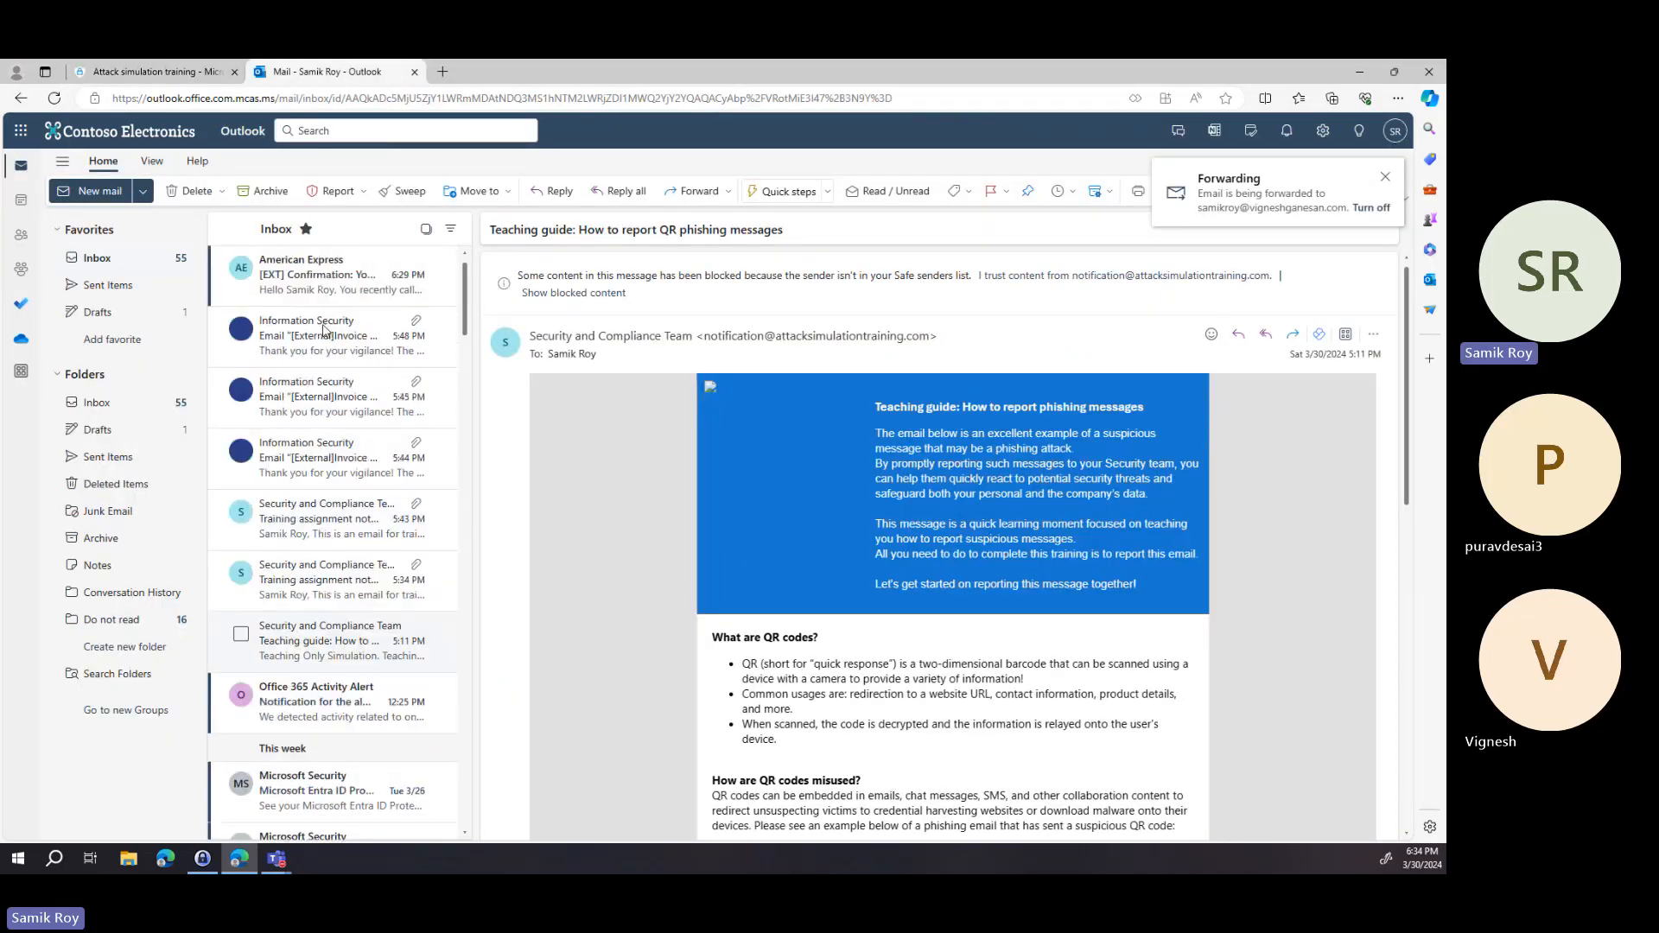
{"action": "left_click", "coordinate": [292, 273]}
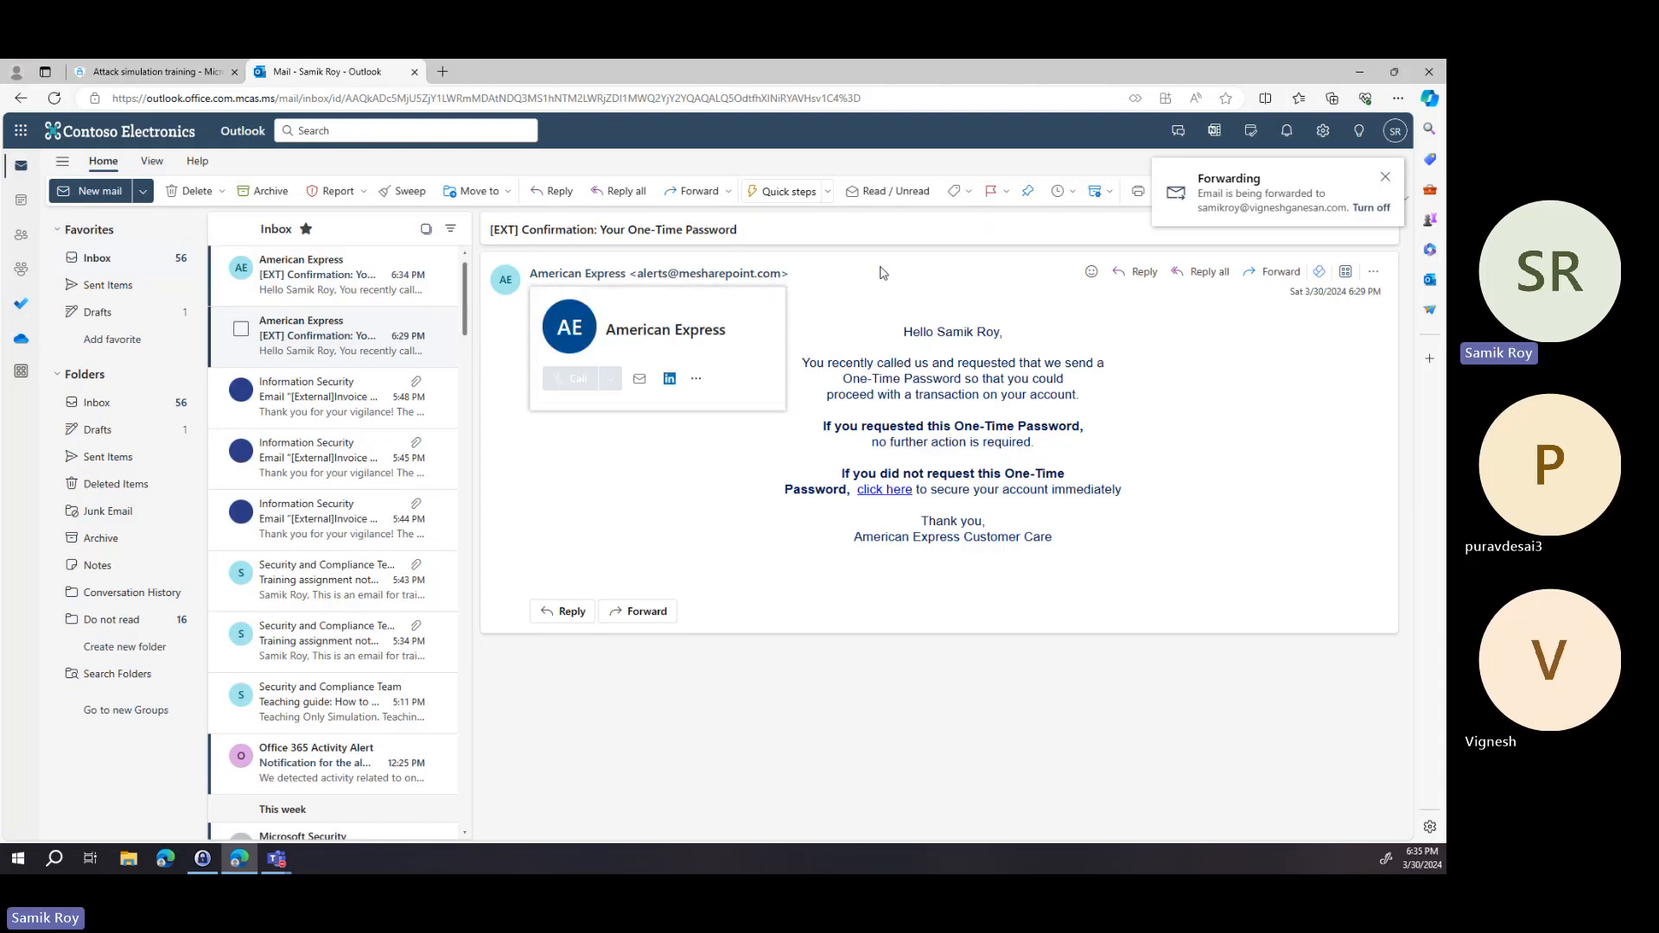
{"action": "left_click", "coordinate": [775, 287]}
{"action": "left_click", "coordinate": [771, 287]}
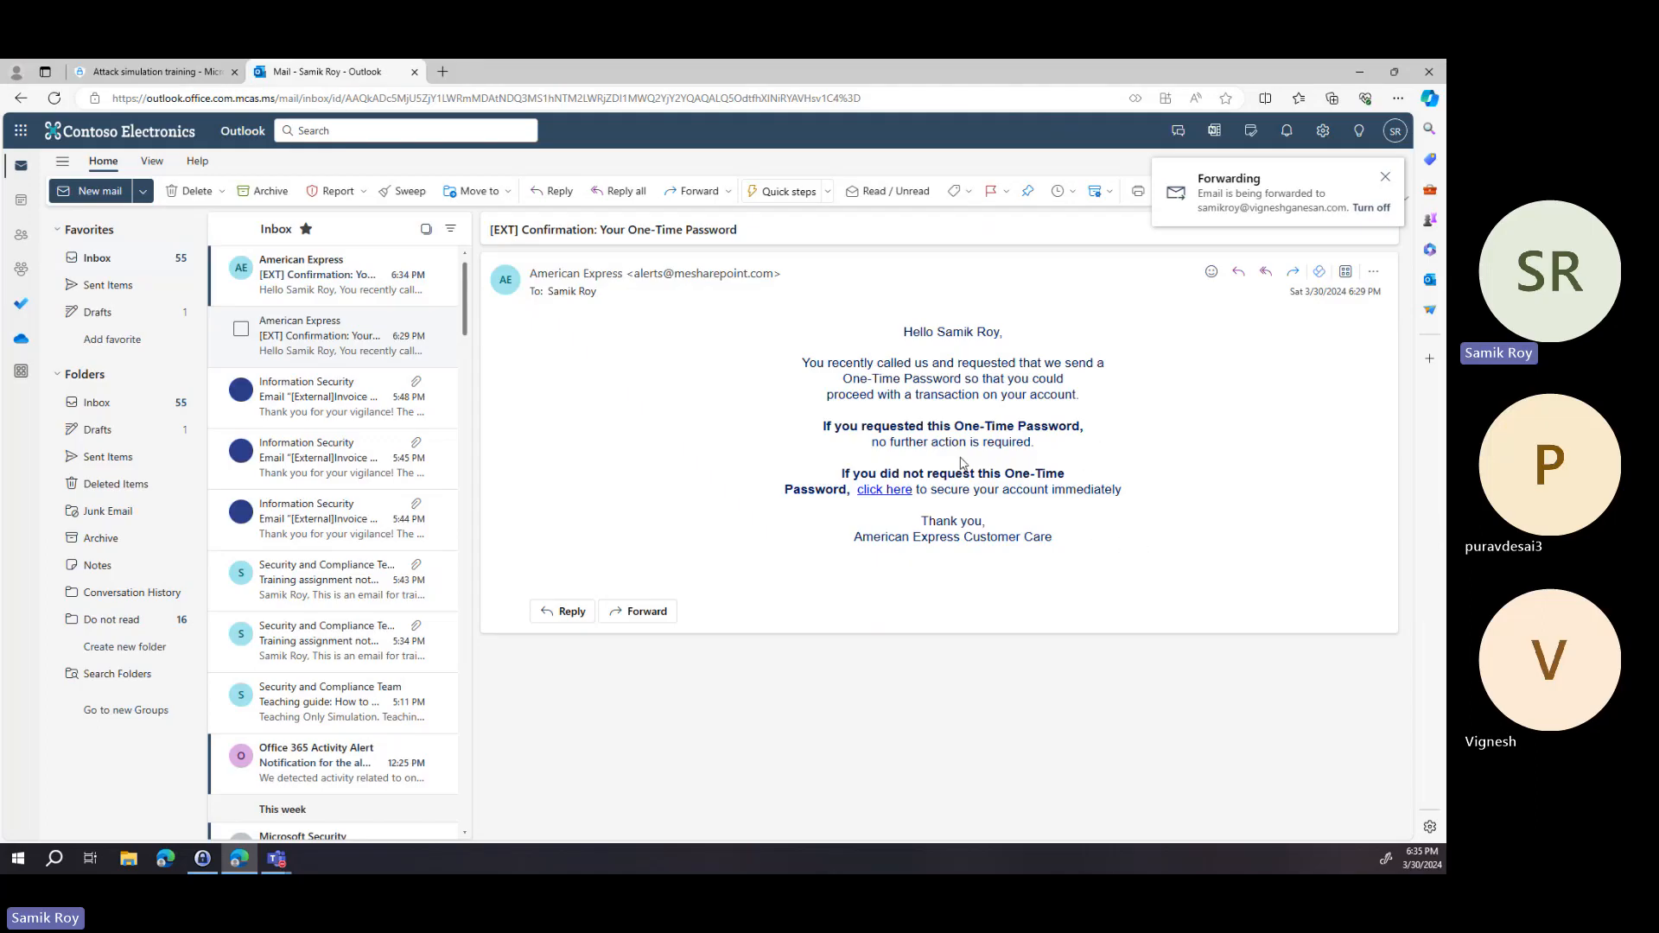
{"action": "left_click", "coordinate": [879, 491]}
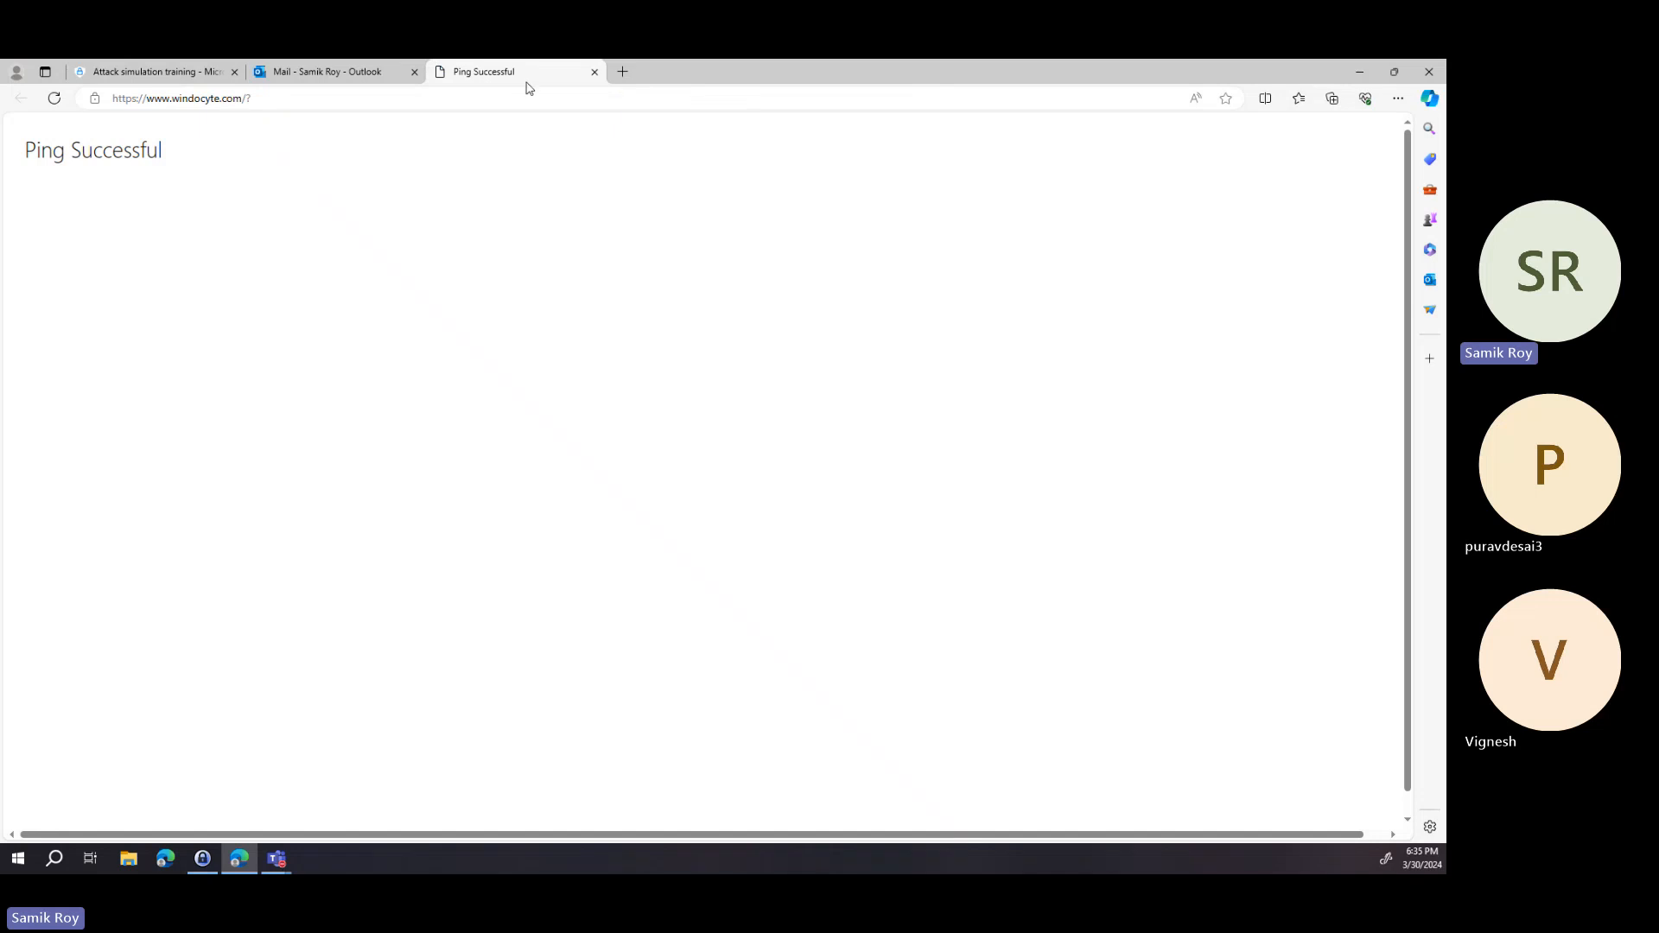
Close the opened page, open the newer American Express email and follow its link.
{"action": "left_click", "coordinate": [594, 72]}
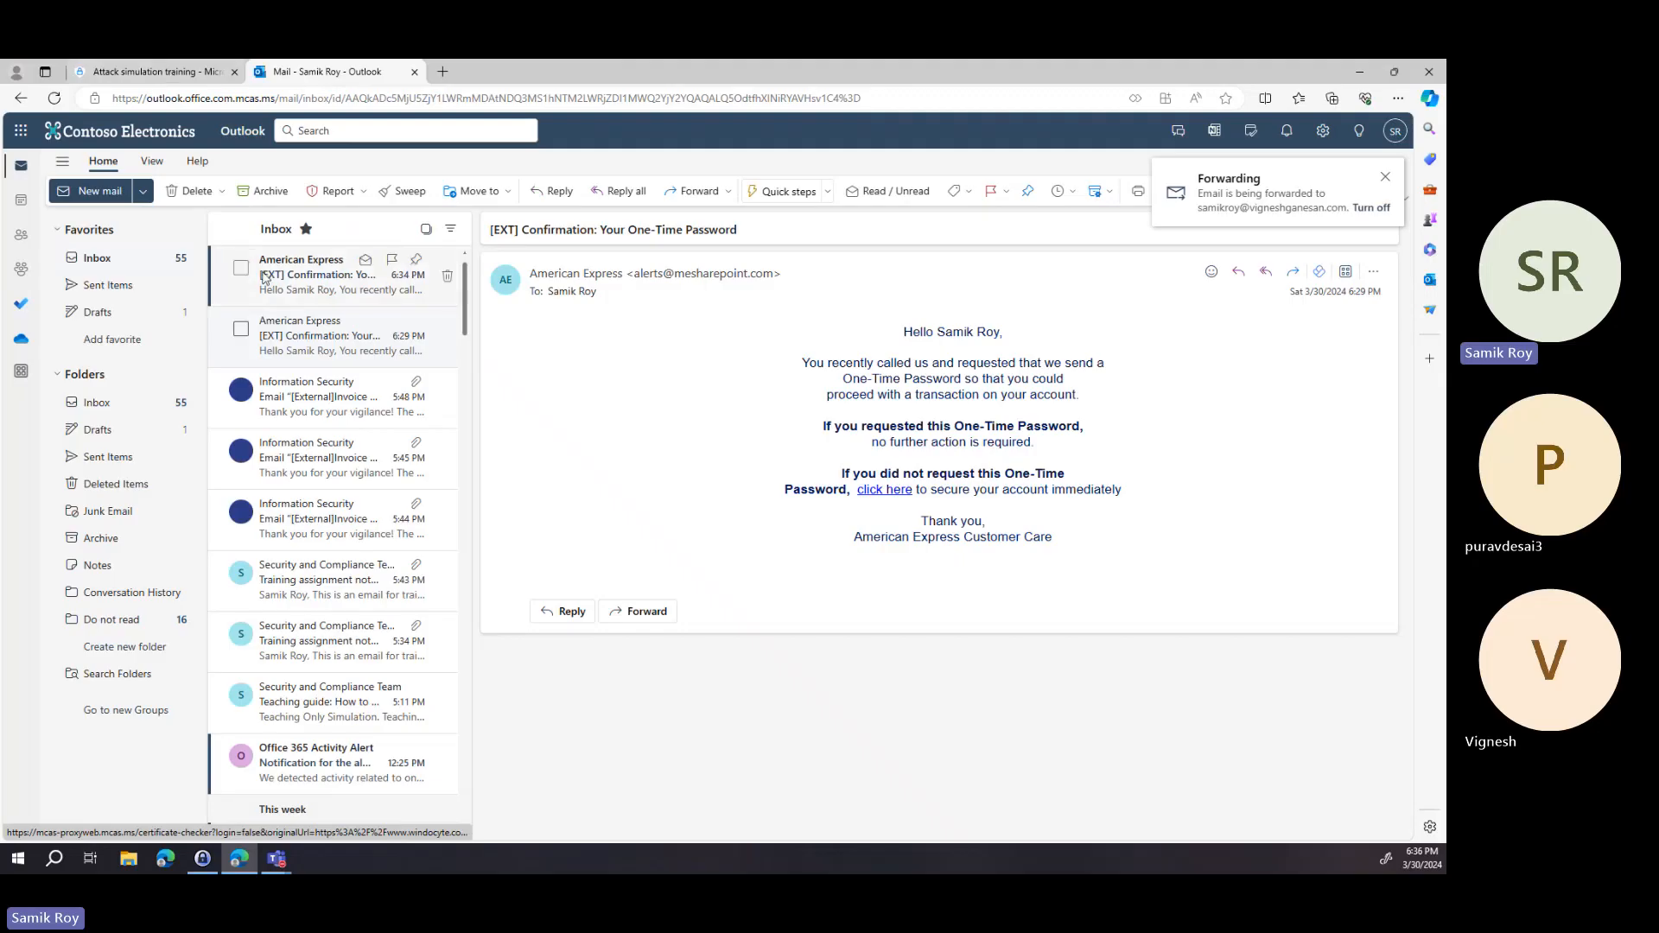
{"action": "left_click", "coordinate": [296, 289]}
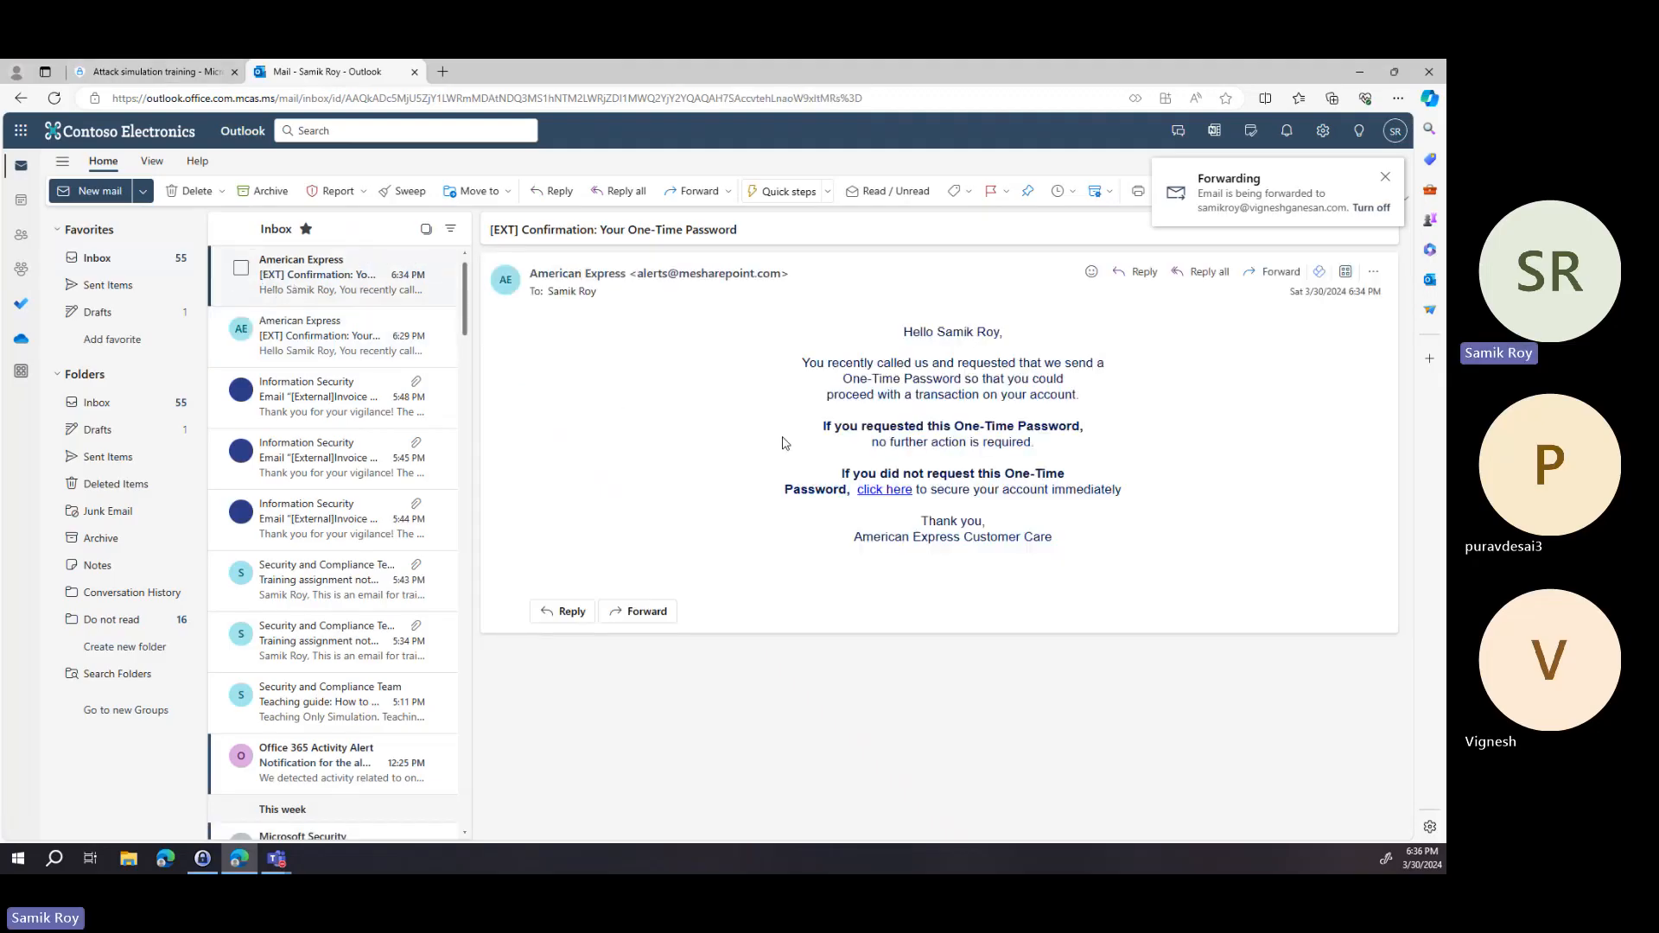
{"action": "left_click", "coordinate": [875, 500]}
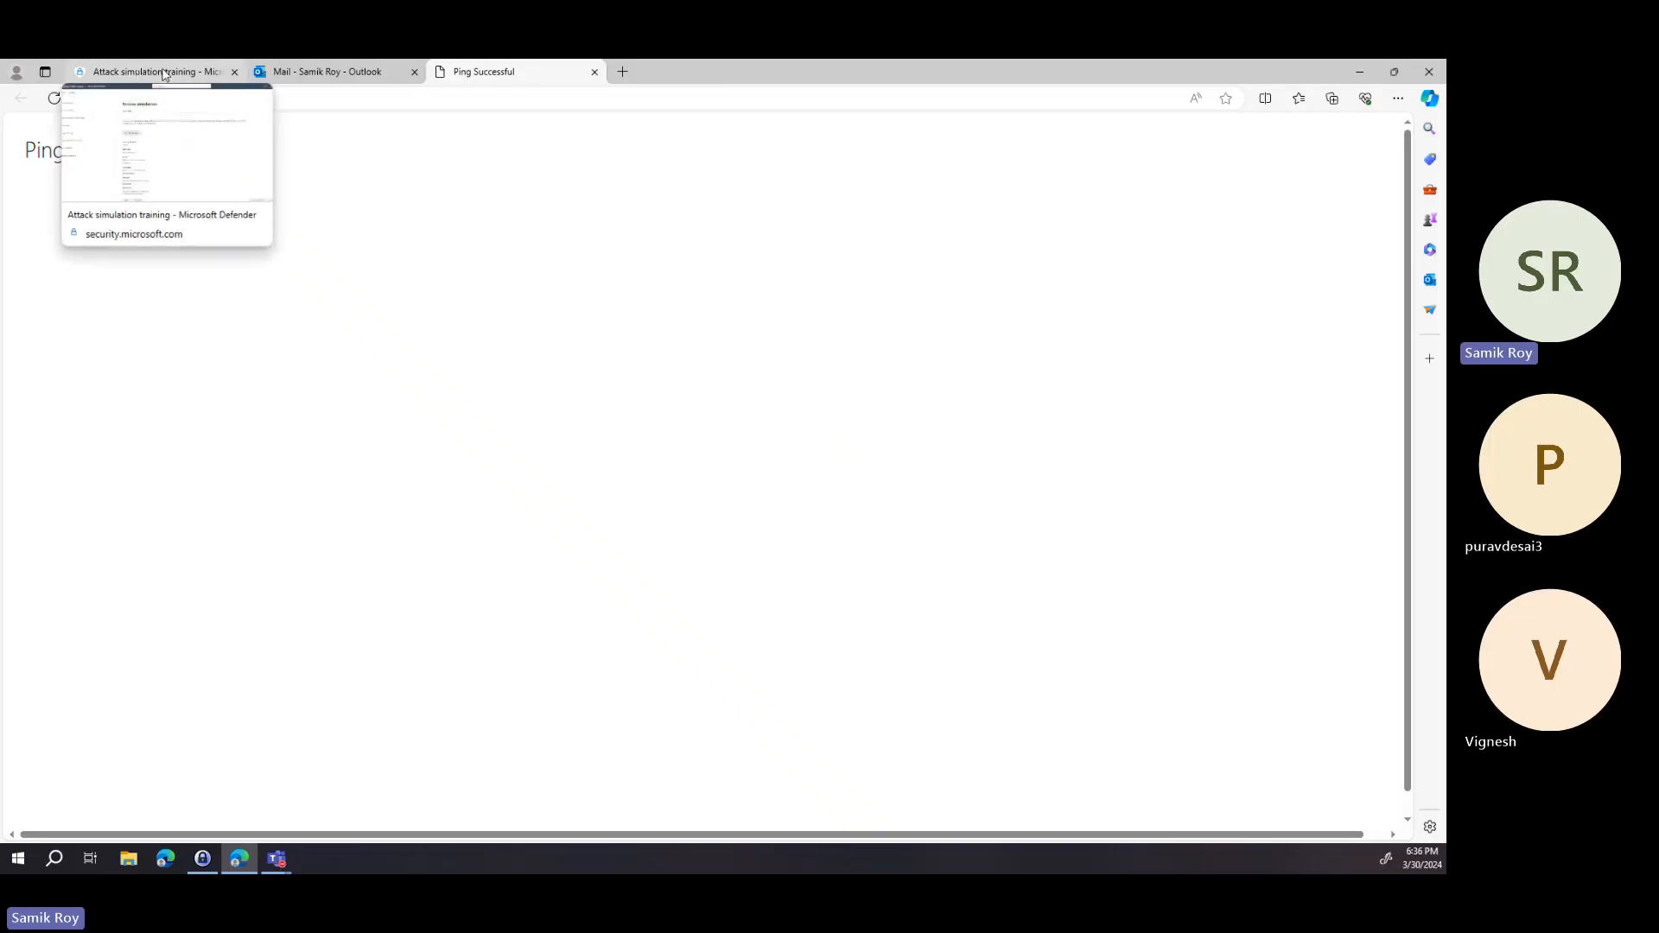
Return to the Defender tab and finish the scheduled simulation wizard.
{"action": "left_click", "coordinate": [166, 76]}
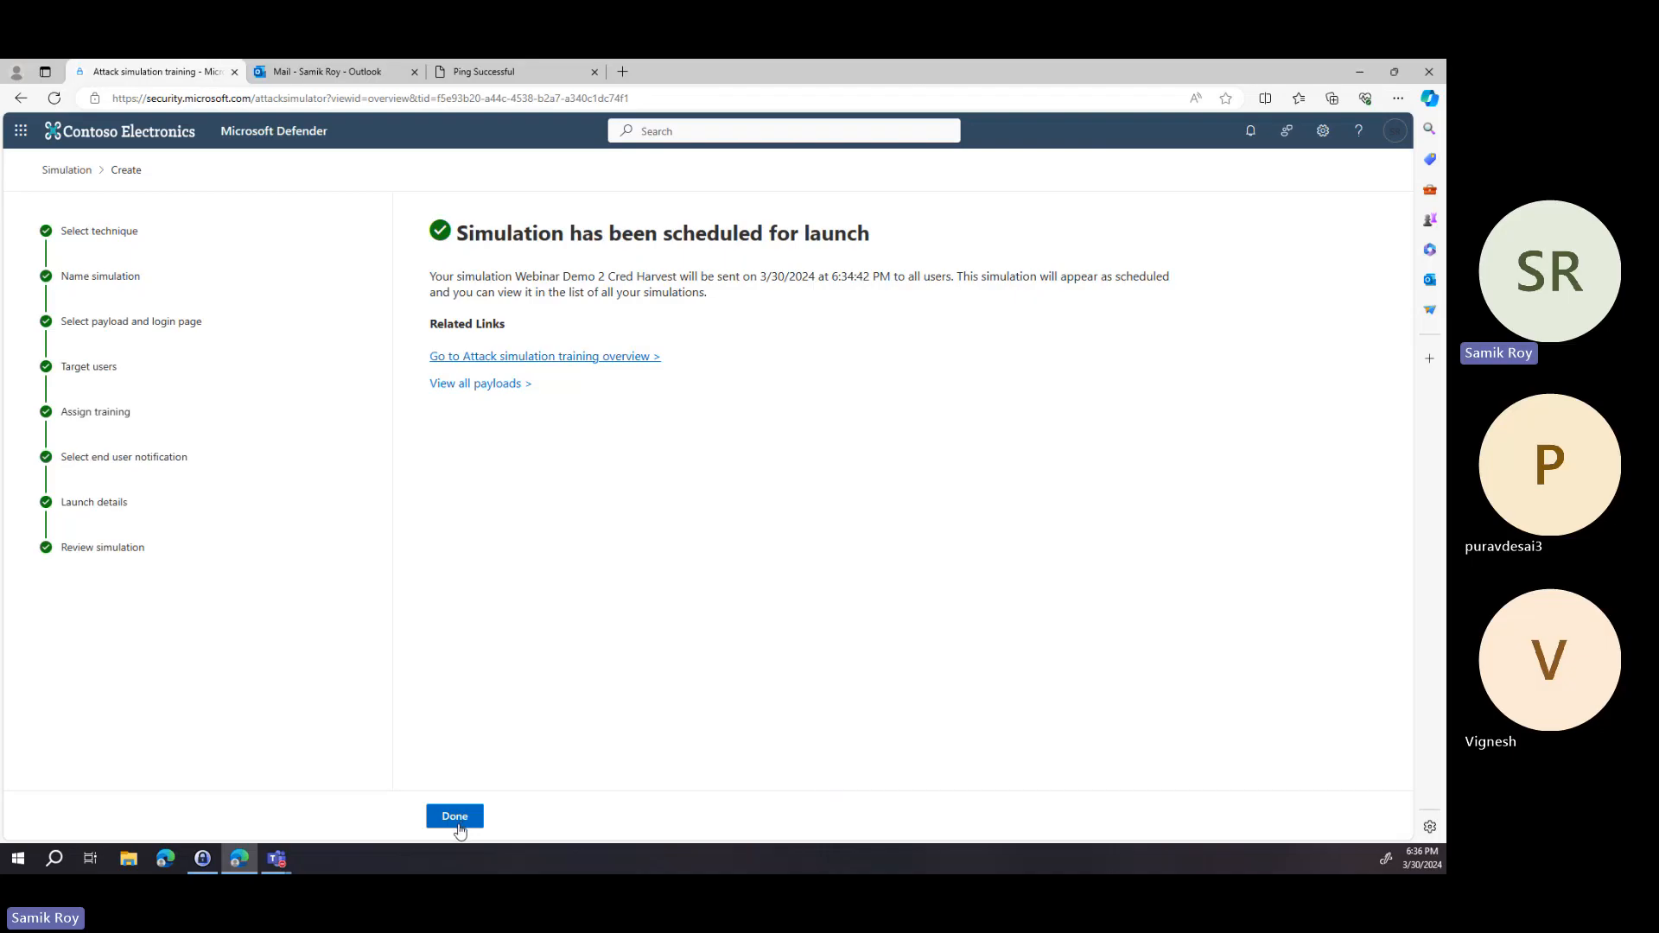
{"action": "left_click", "coordinate": [455, 816]}
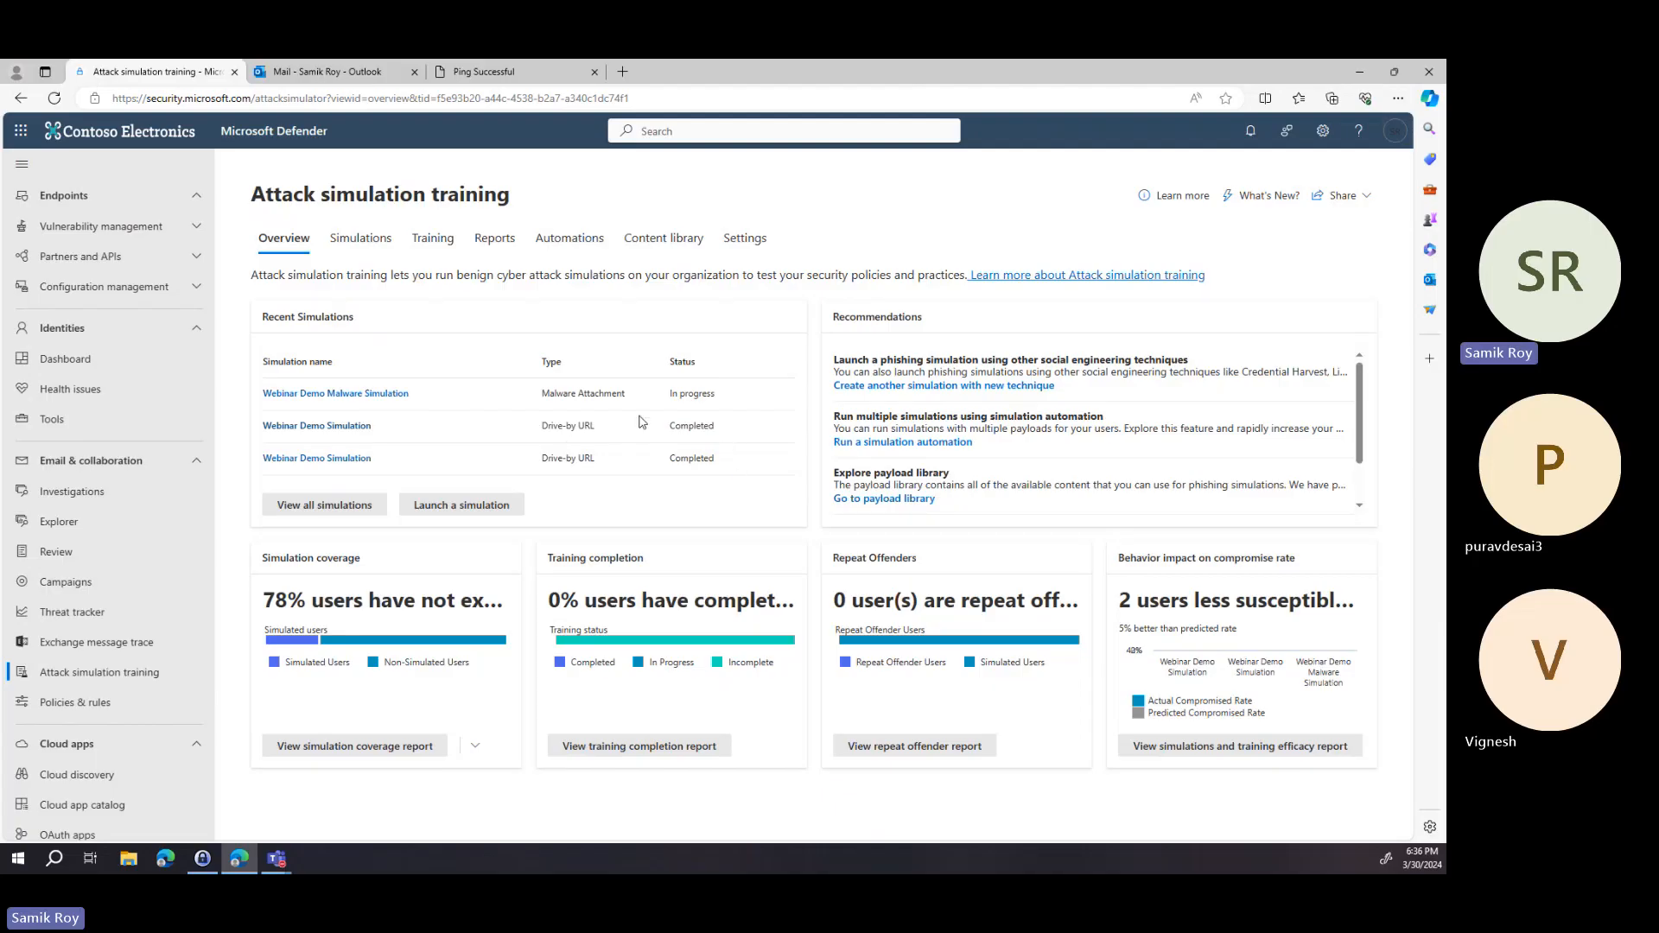
Examine the Simulations list across its columns and open the Training campaigns page.
{"action": "left_click", "coordinate": [367, 242]}
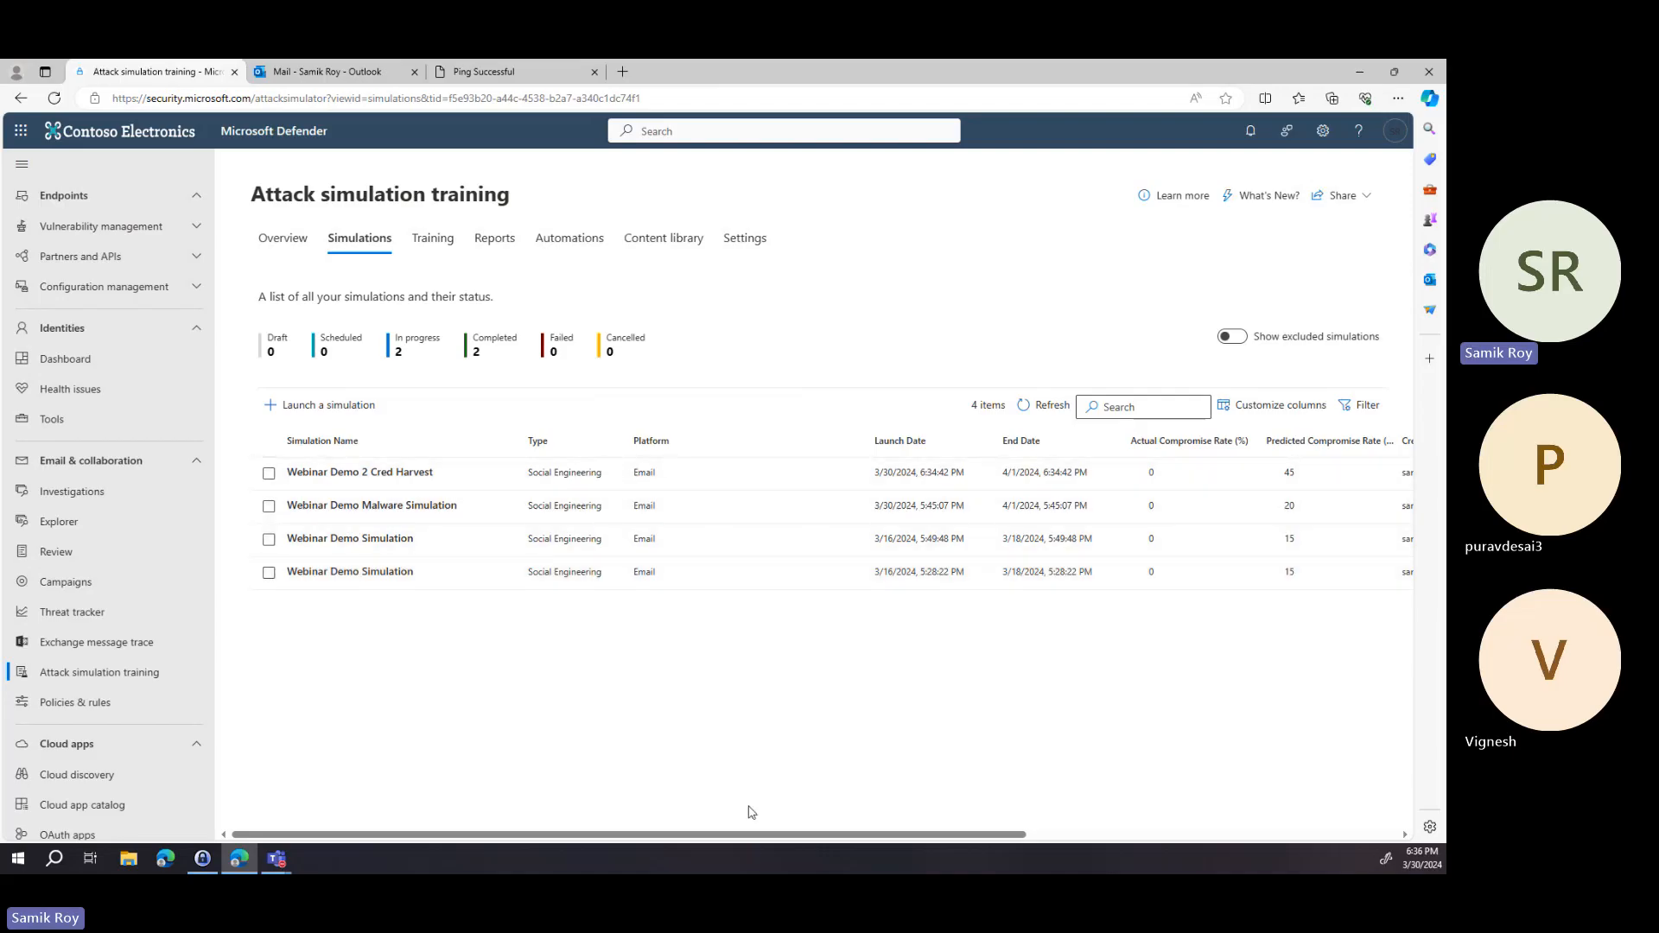
{"action": "left_click_drag", "start_coordinate": [771, 838], "coordinate": [855, 839]}
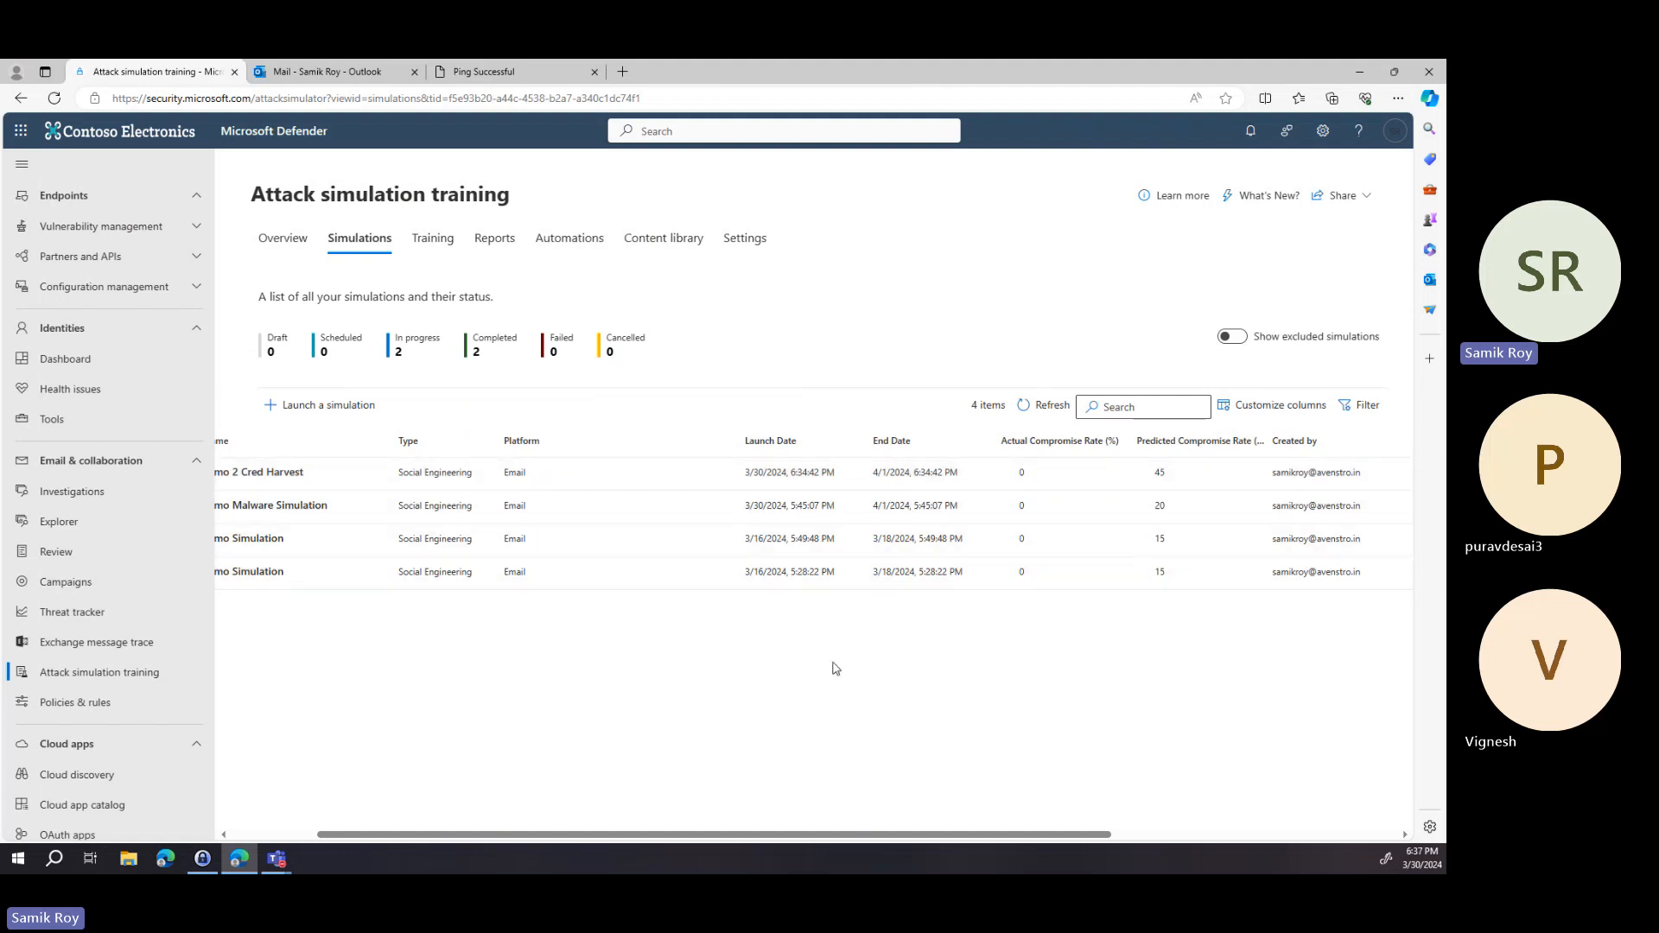
{"action": "left_click_drag", "start_coordinate": [832, 833], "coordinate": [746, 833]}
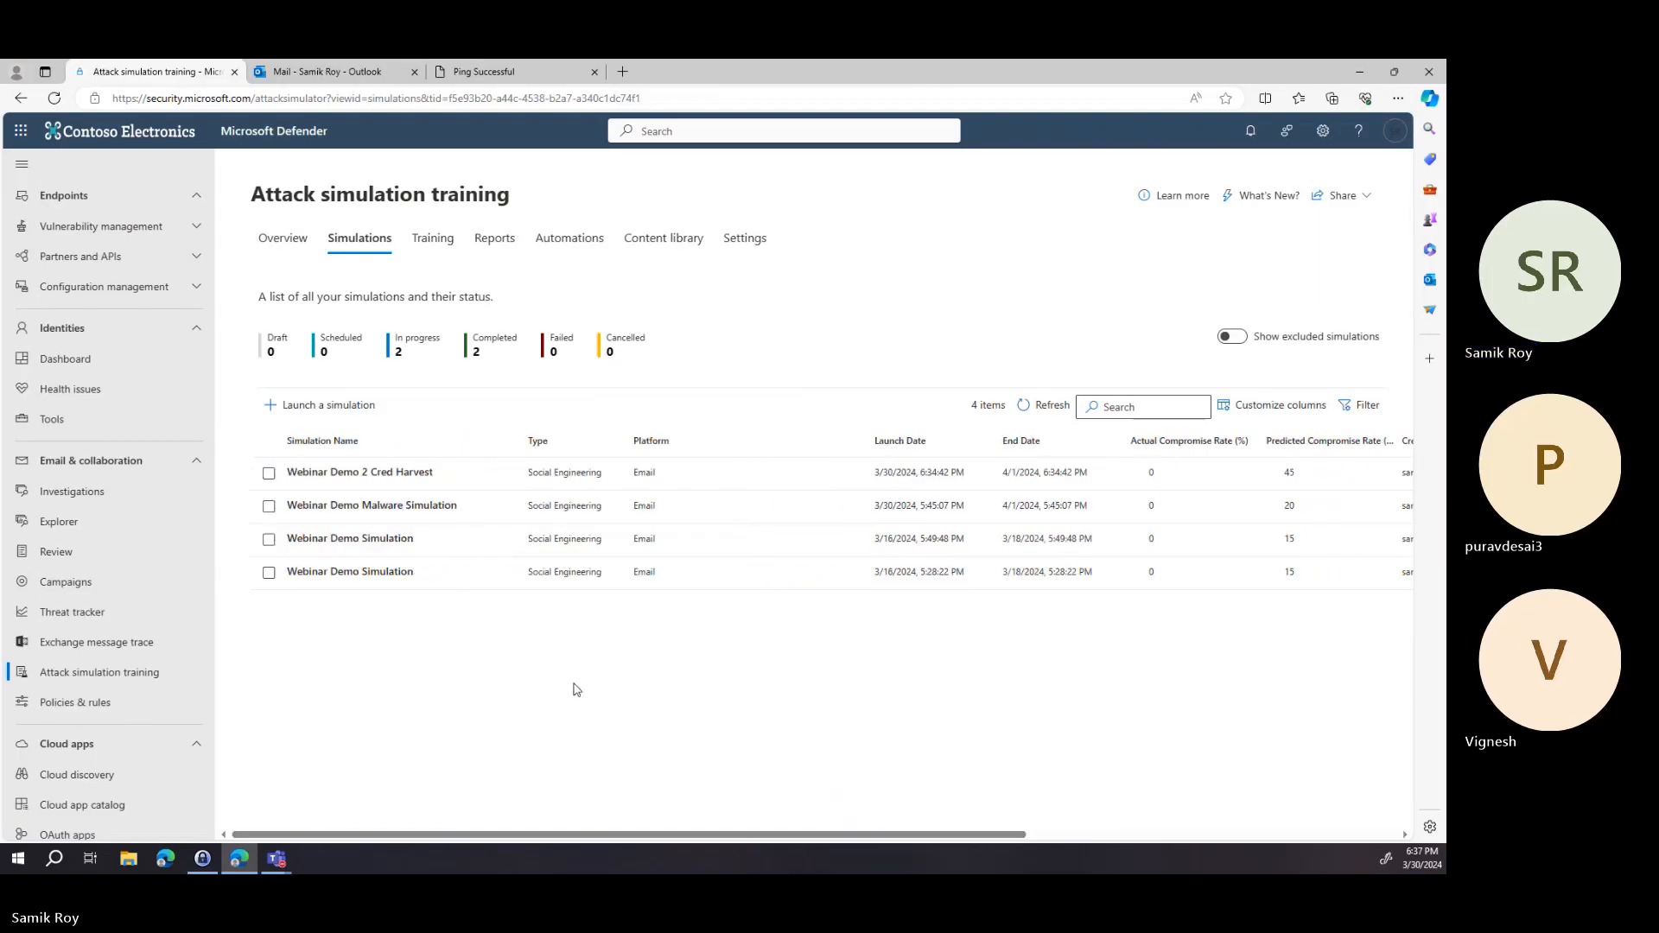
{"action": "left_click", "coordinate": [432, 253]}
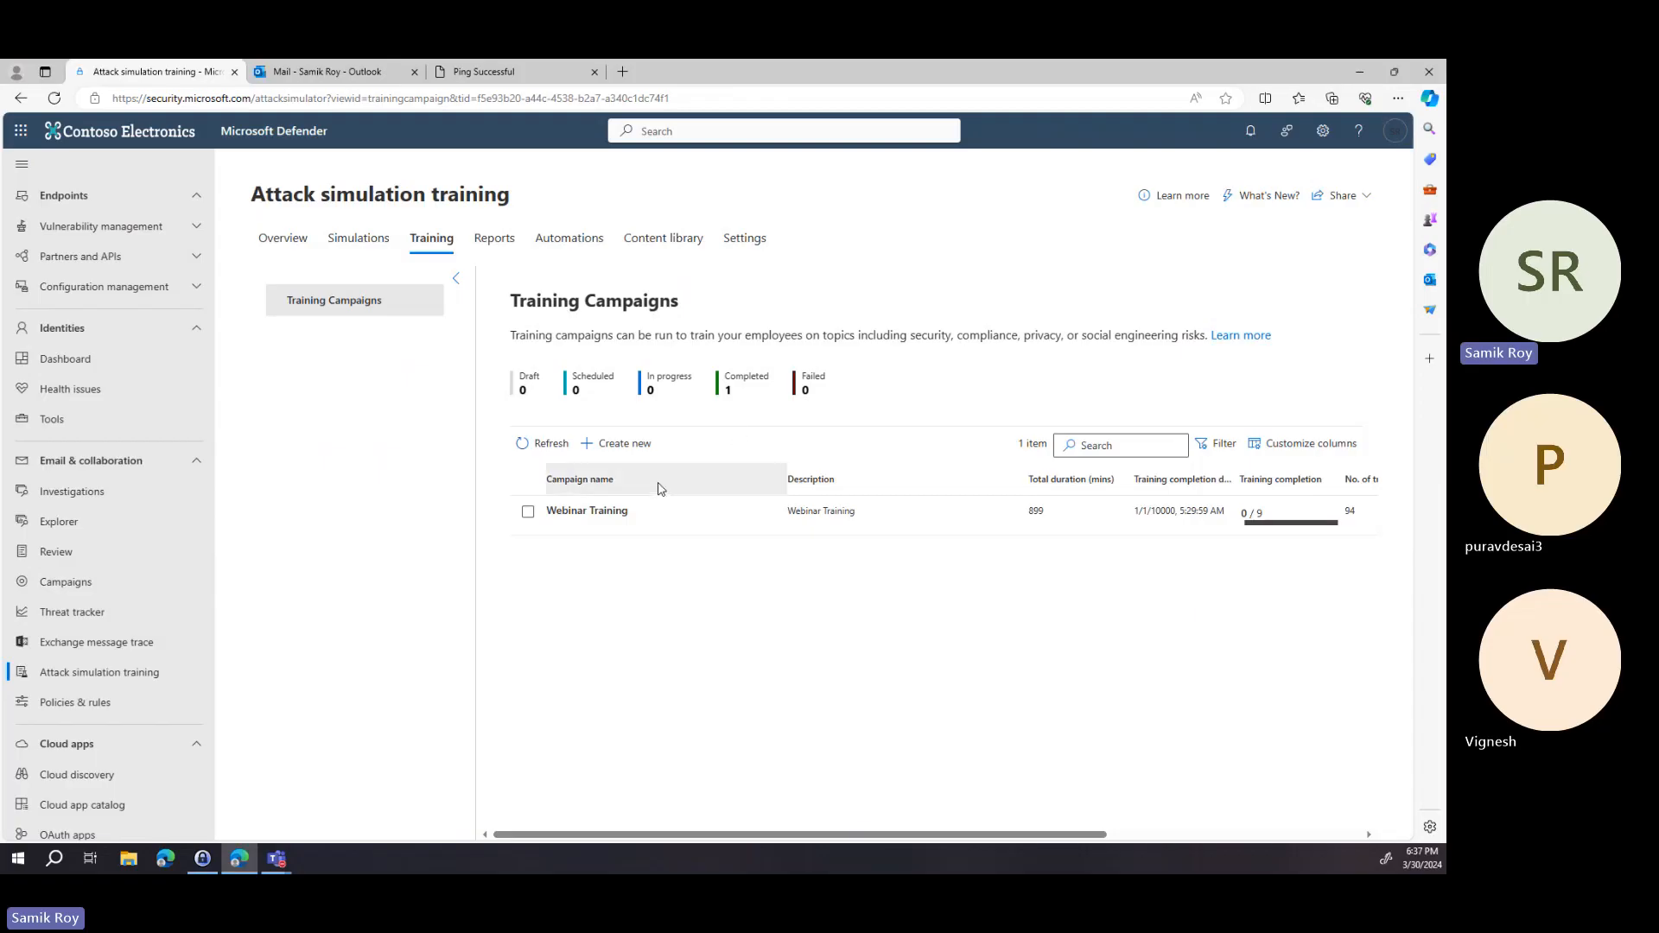
Open the Webinar Training campaign to review its report and user list, then close the campaign panel.
{"action": "left_click", "coordinate": [675, 526]}
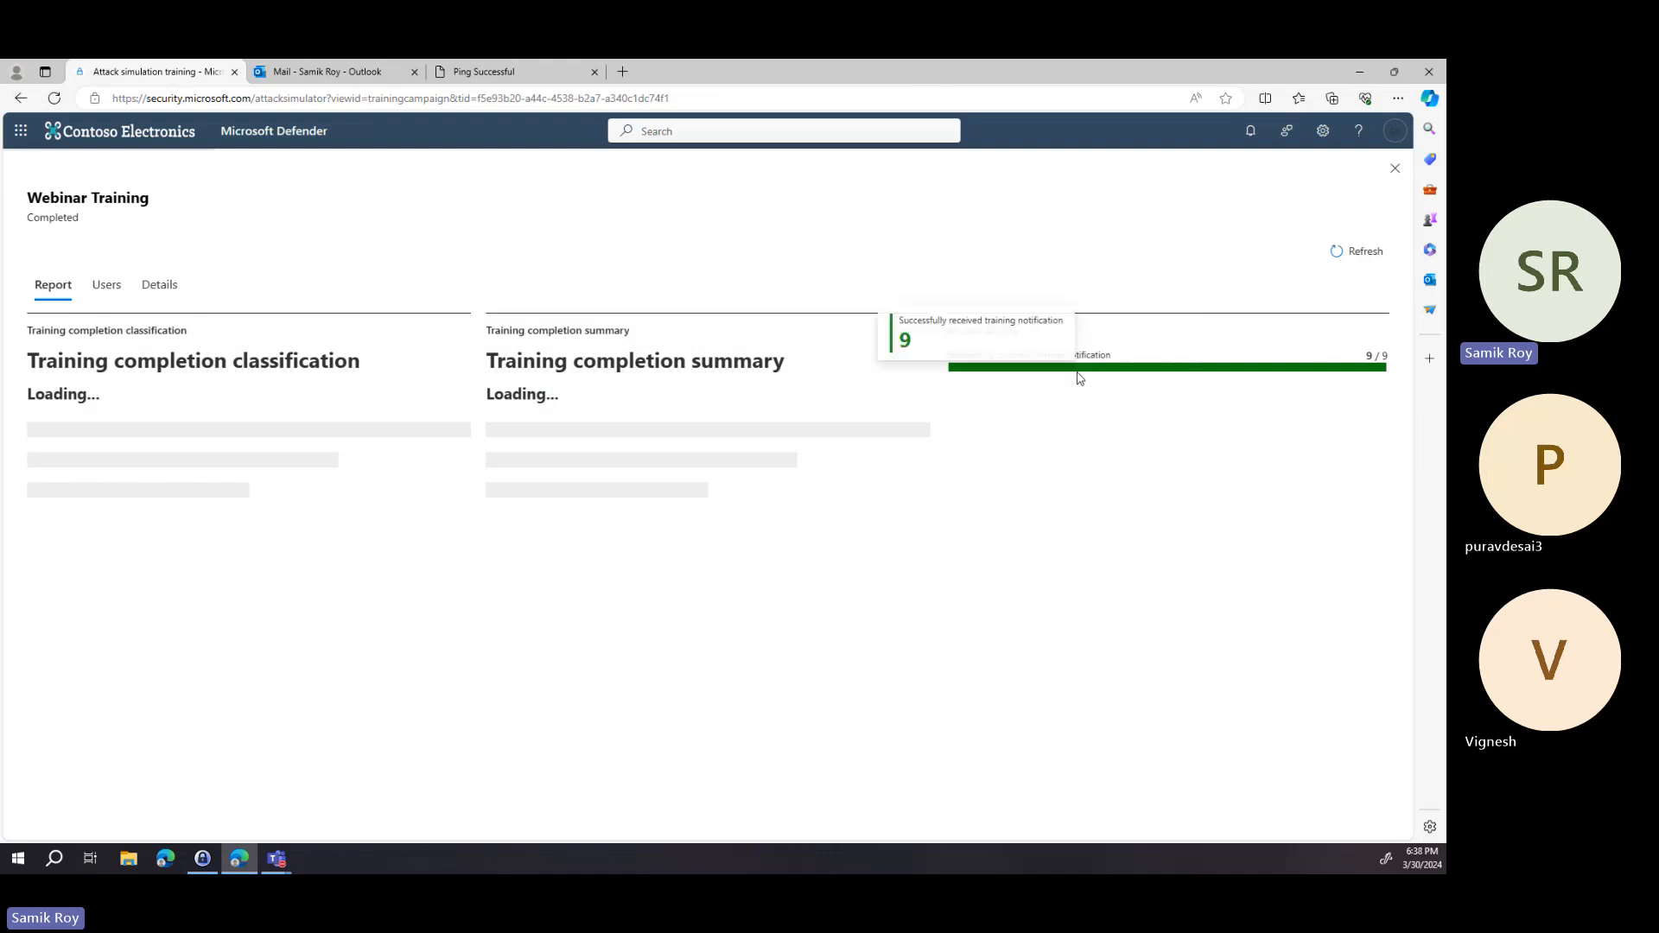
{"action": "mouse_move", "coordinate": [1148, 359]}
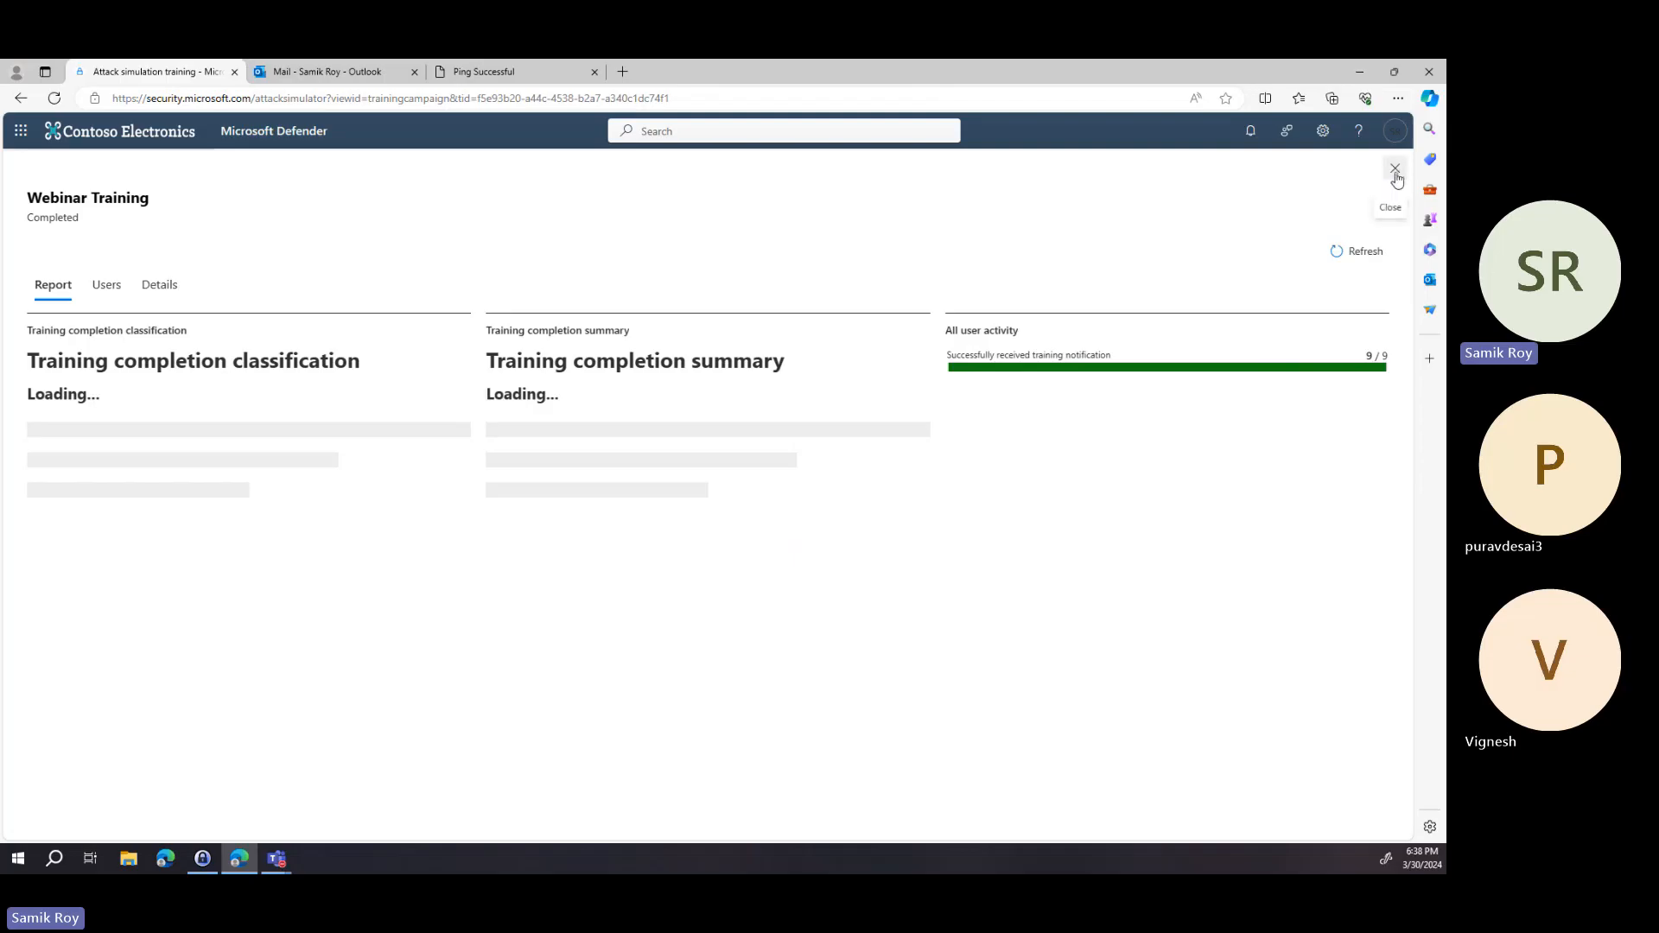
{"action": "left_click", "coordinate": [105, 289]}
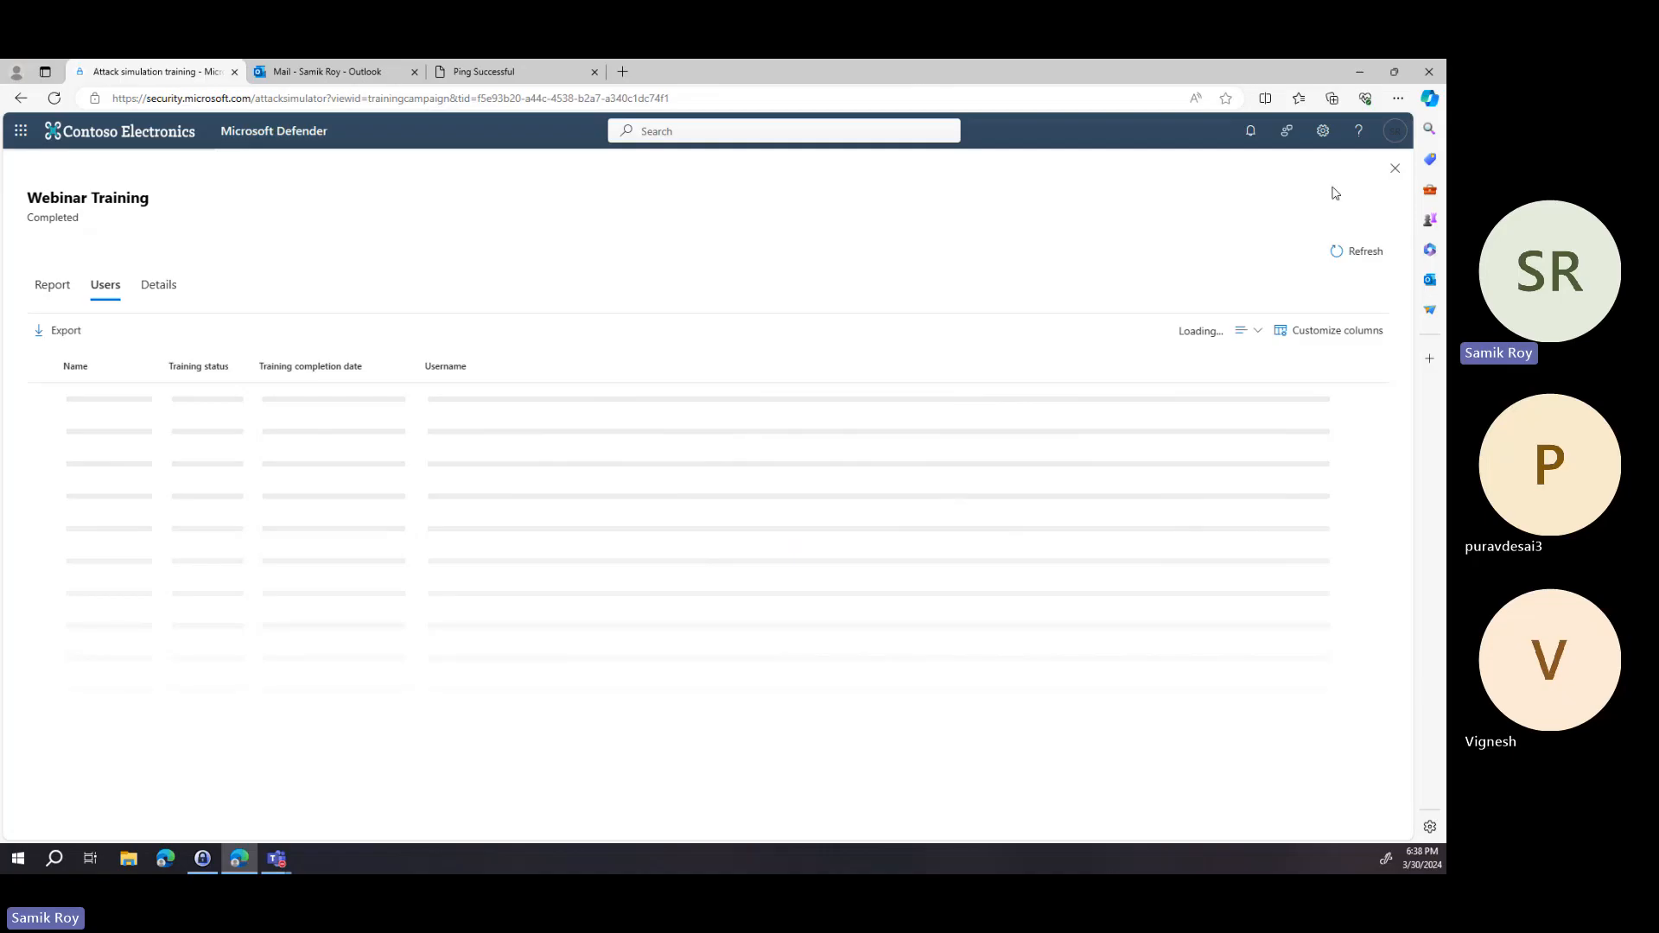
{"action": "left_click", "coordinate": [1395, 168]}
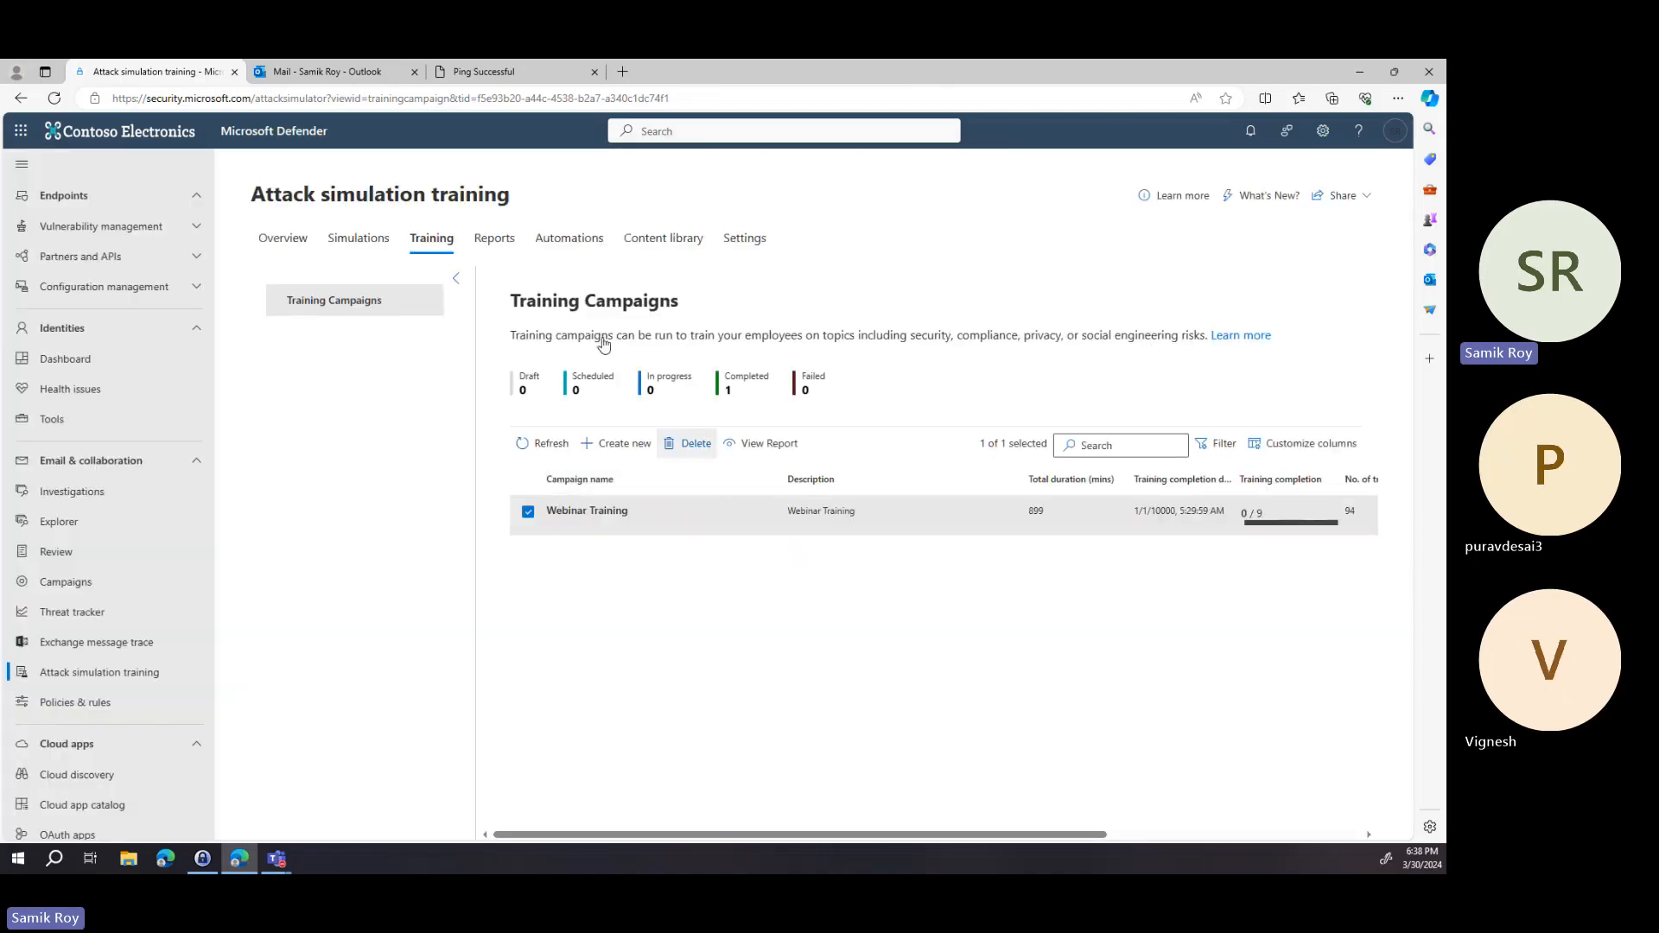
View the Reports overview page, then open the Automations page.
{"action": "left_click", "coordinate": [495, 249]}
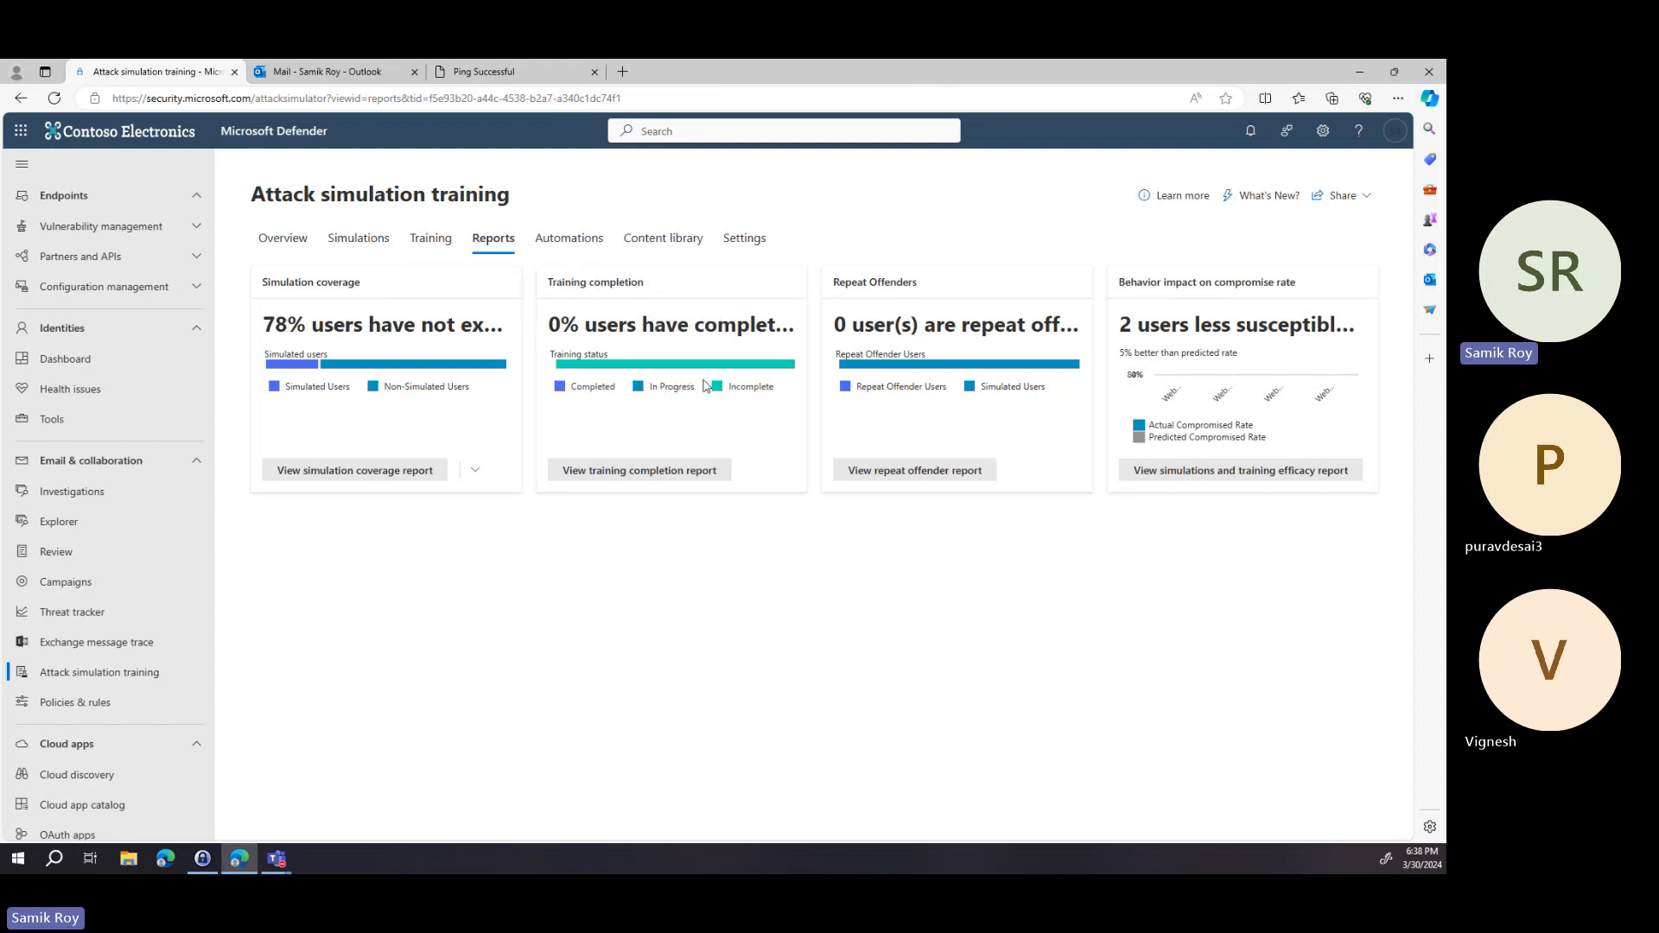
{"action": "mouse_move", "coordinate": [706, 372]}
{"action": "left_click", "coordinate": [578, 245]}
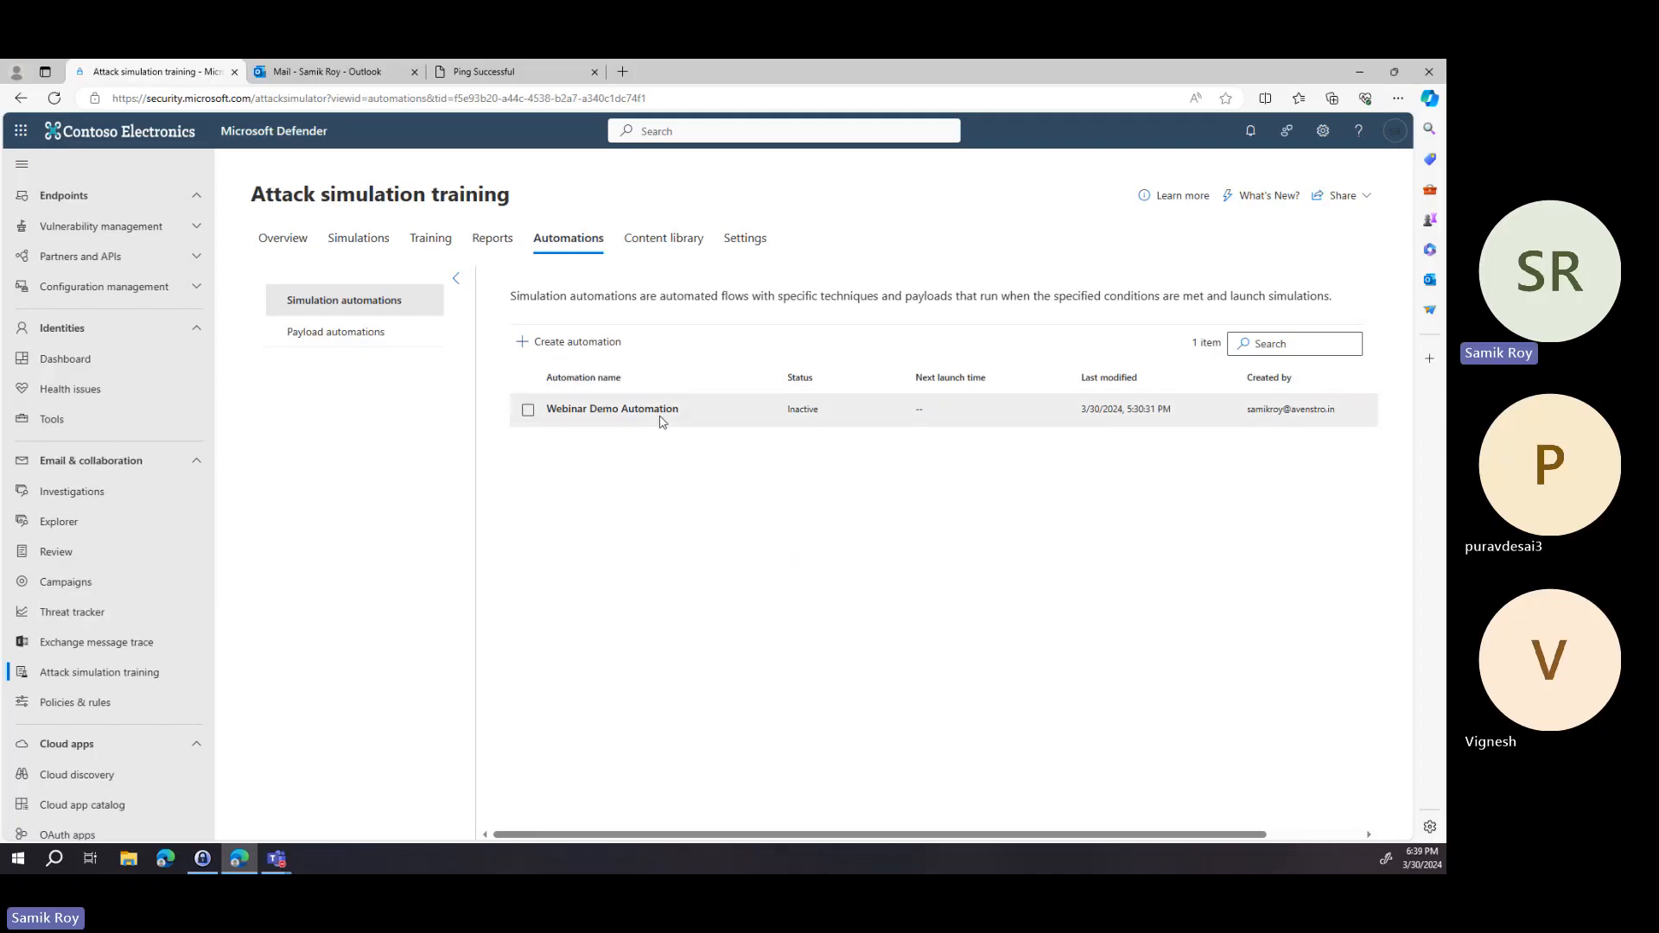
Create a new simulation automation named webinar demo 2 automation, reuse that text as its description, and continue.
{"action": "left_click", "coordinate": [595, 350]}
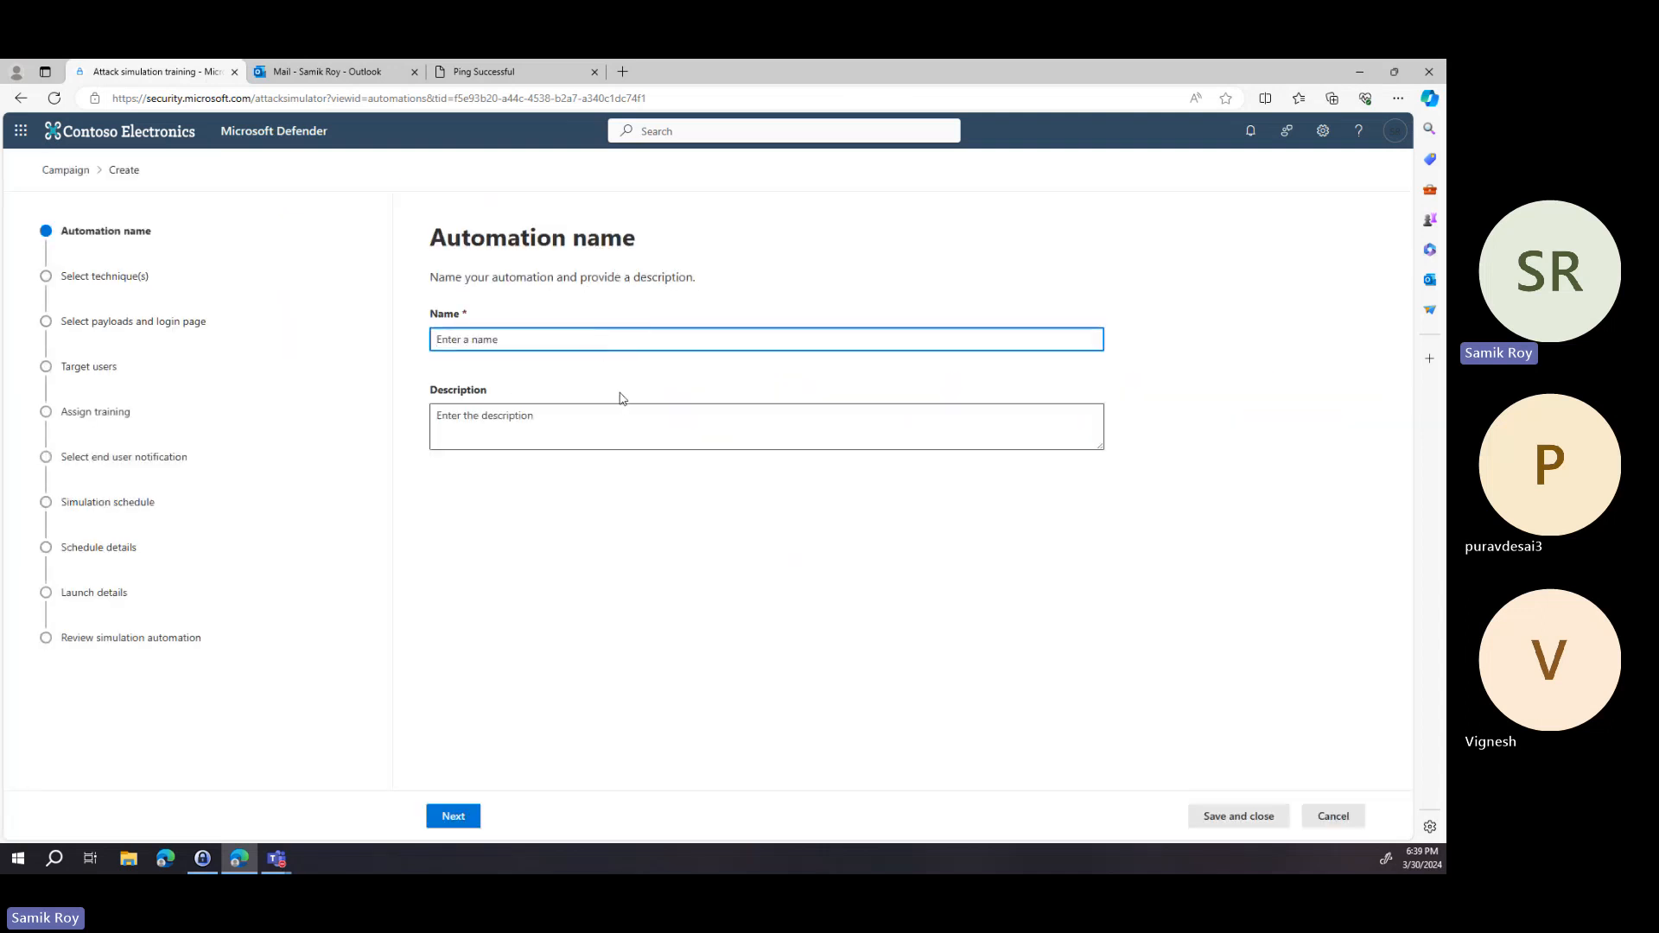
{"action": "type", "text": "We"}
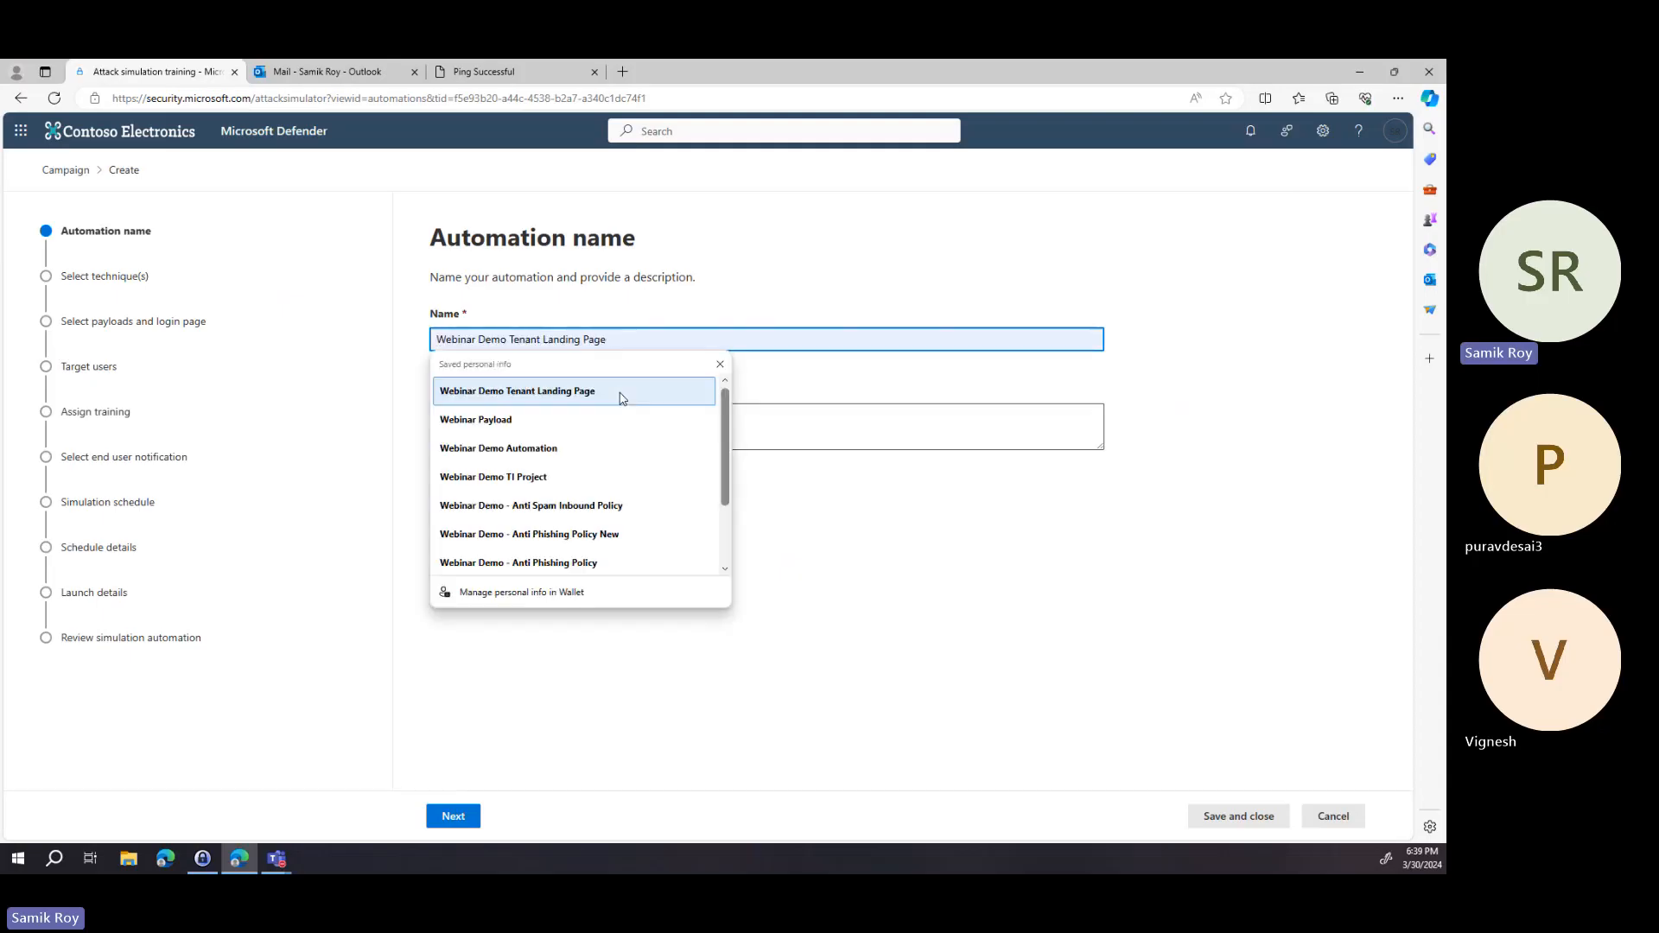
{"action": "type", "text": "b"}
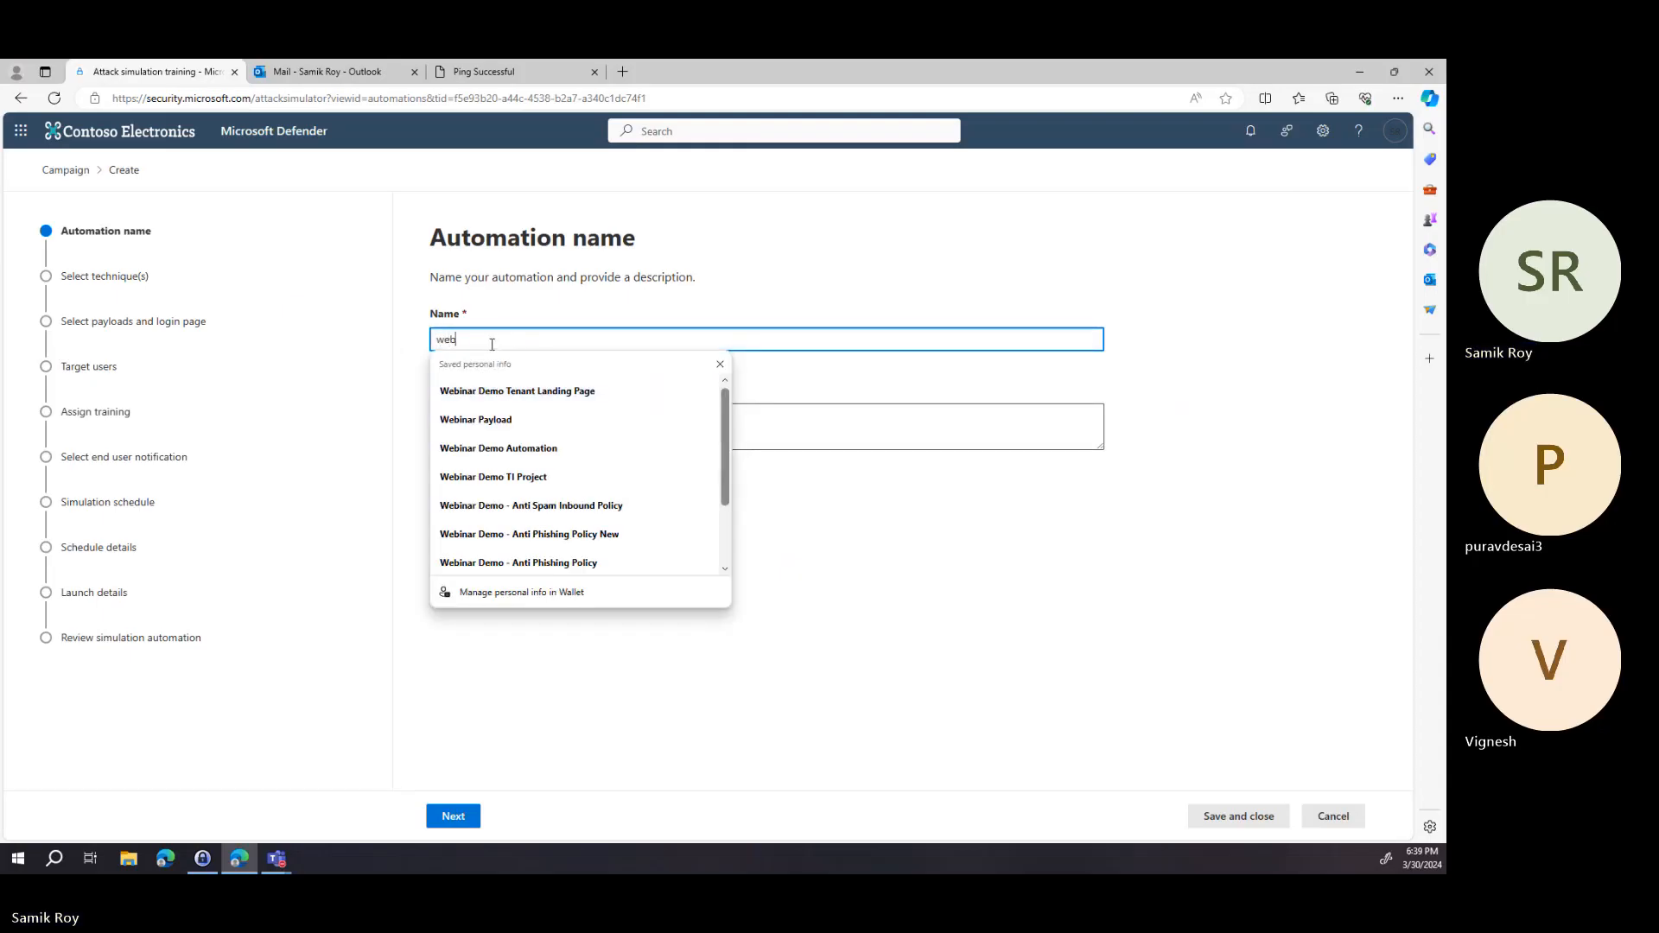
{"action": "type", "text": "inar demo 2"}
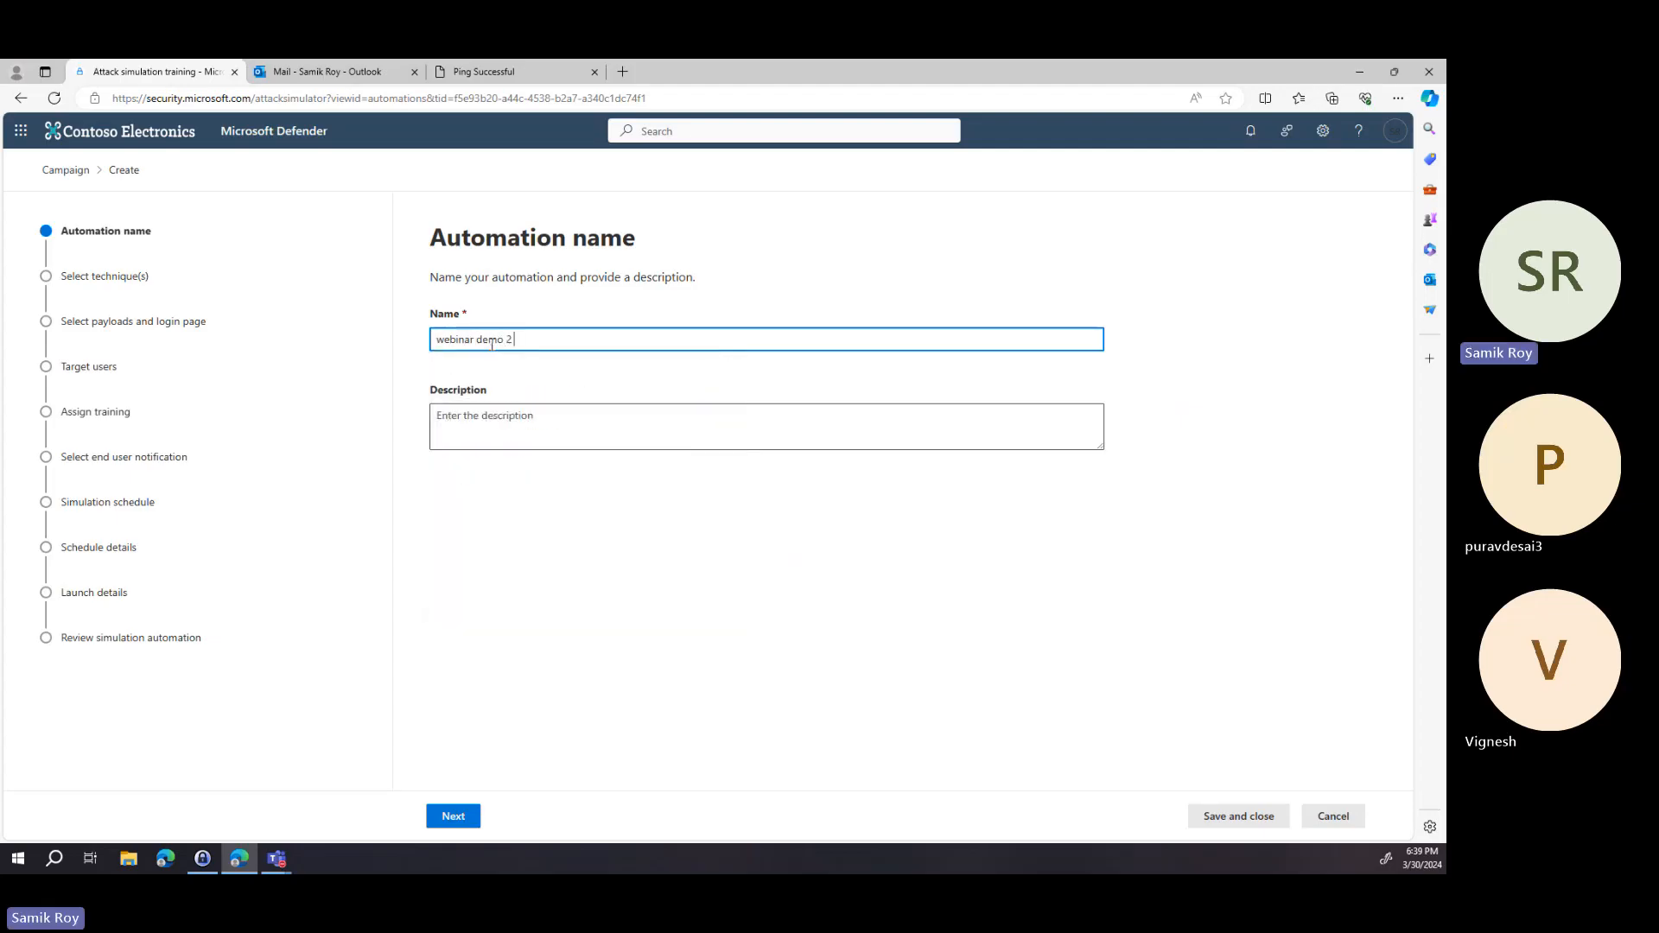
{"action": "type", "text": " automation"}
{"action": "key", "text": "ctrl+a"}
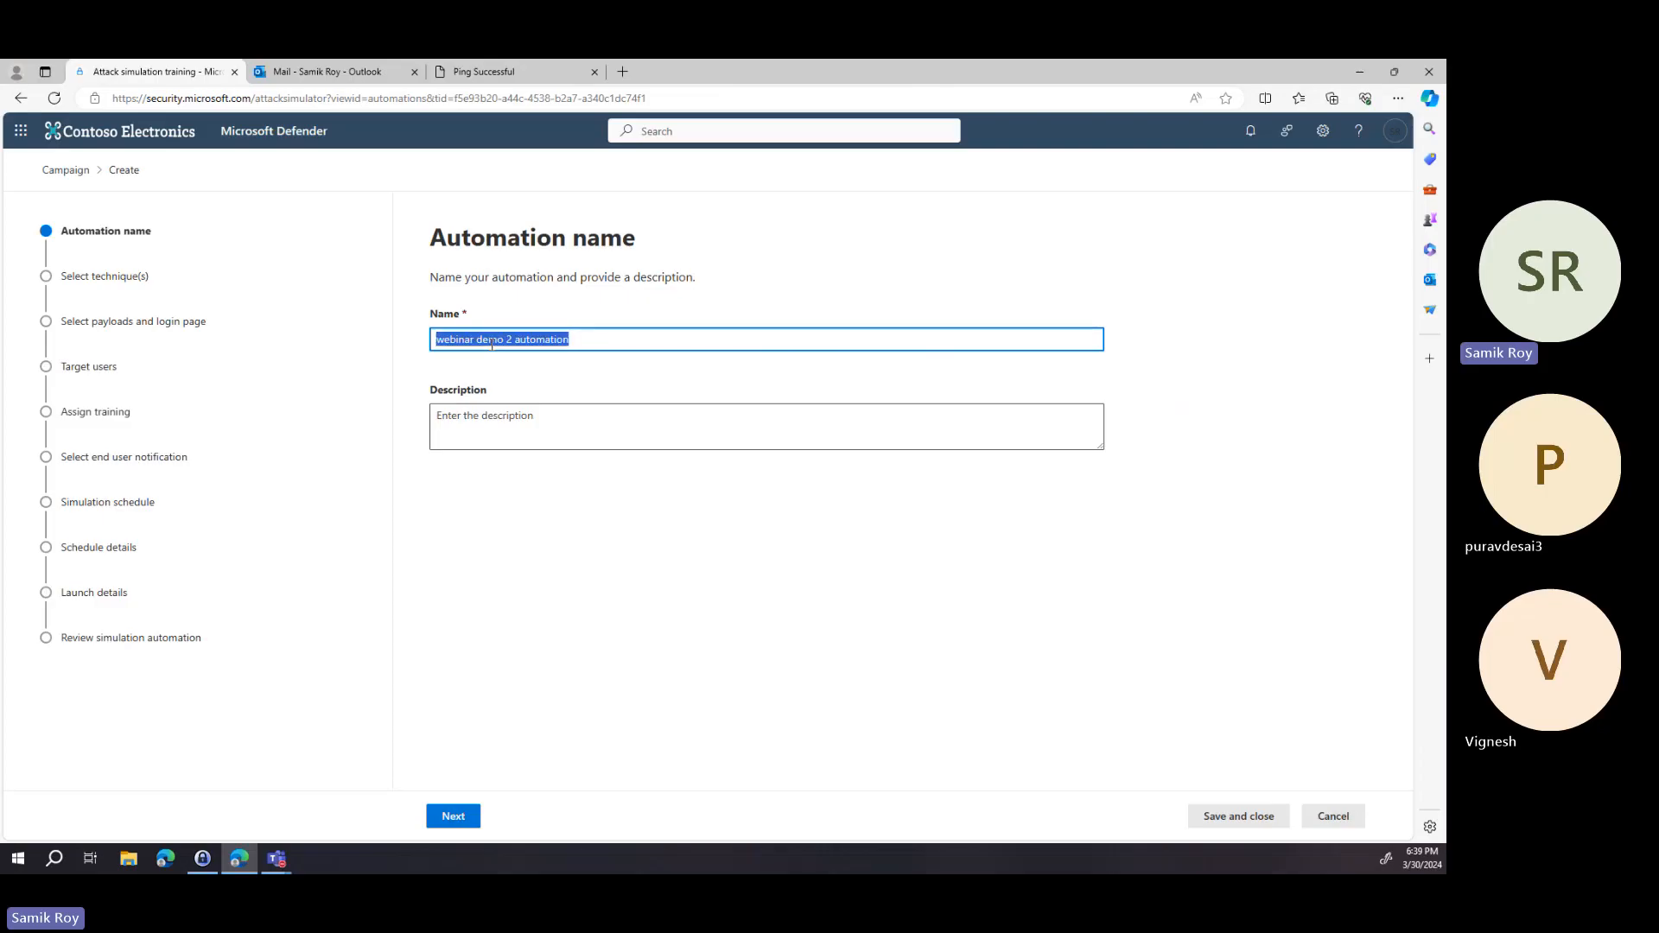
{"action": "key", "text": "ctrl+c"}
{"action": "left_click", "coordinate": [502, 409]}
{"action": "key", "text": "ctrl+v"}
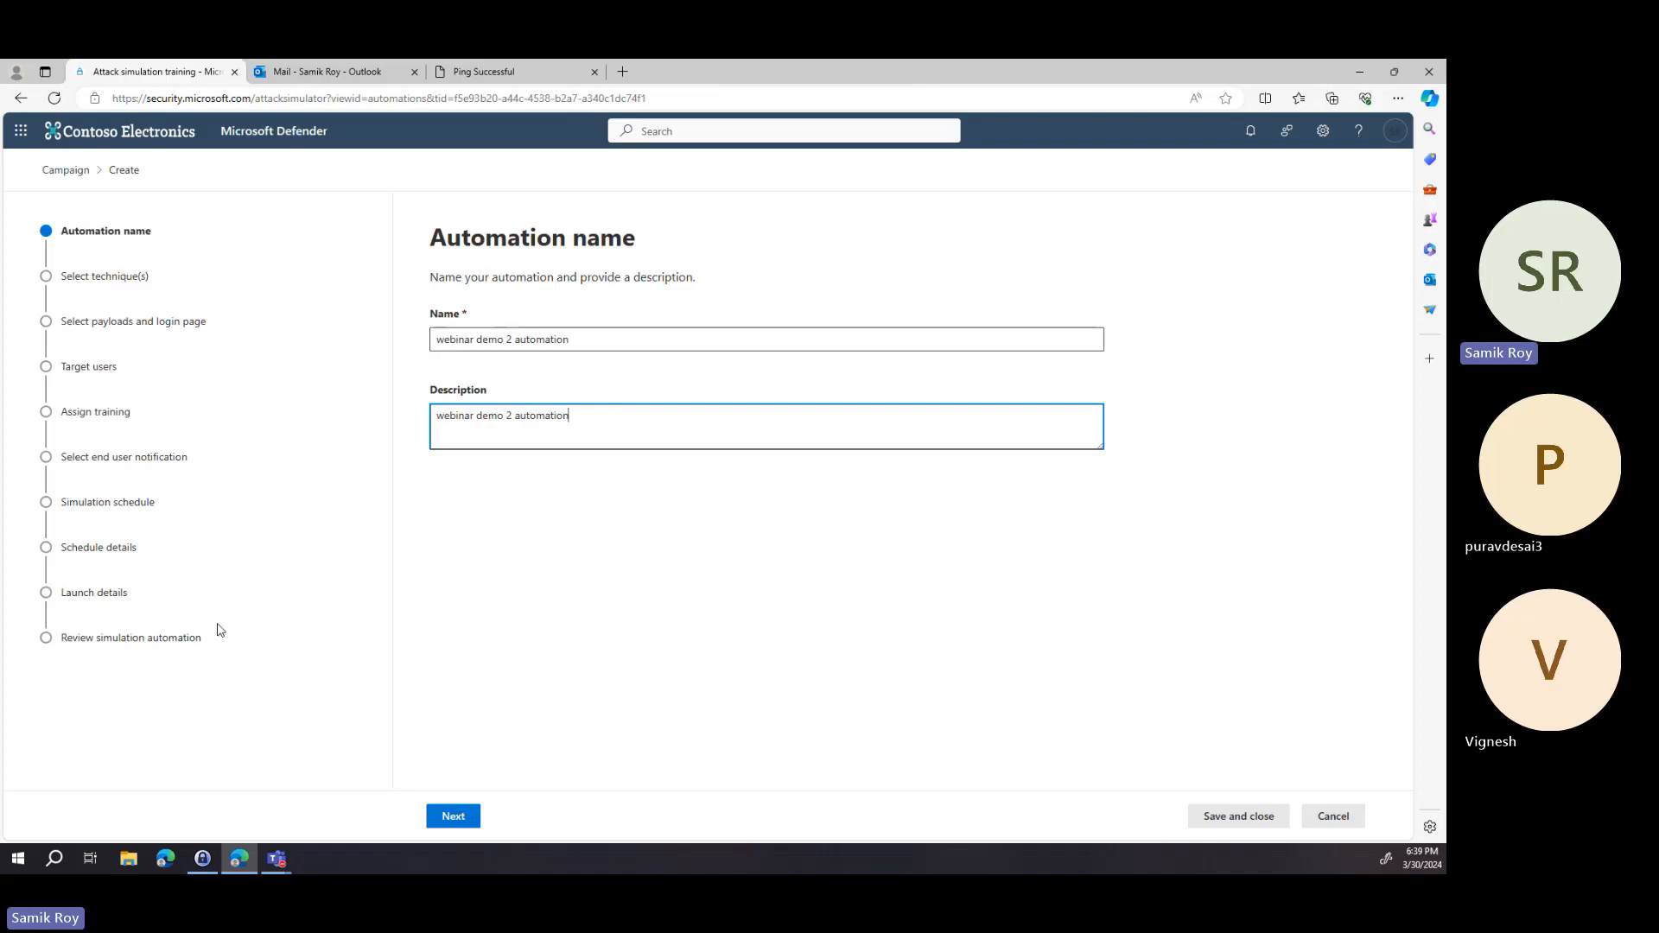
{"action": "left_click", "coordinate": [450, 817]}
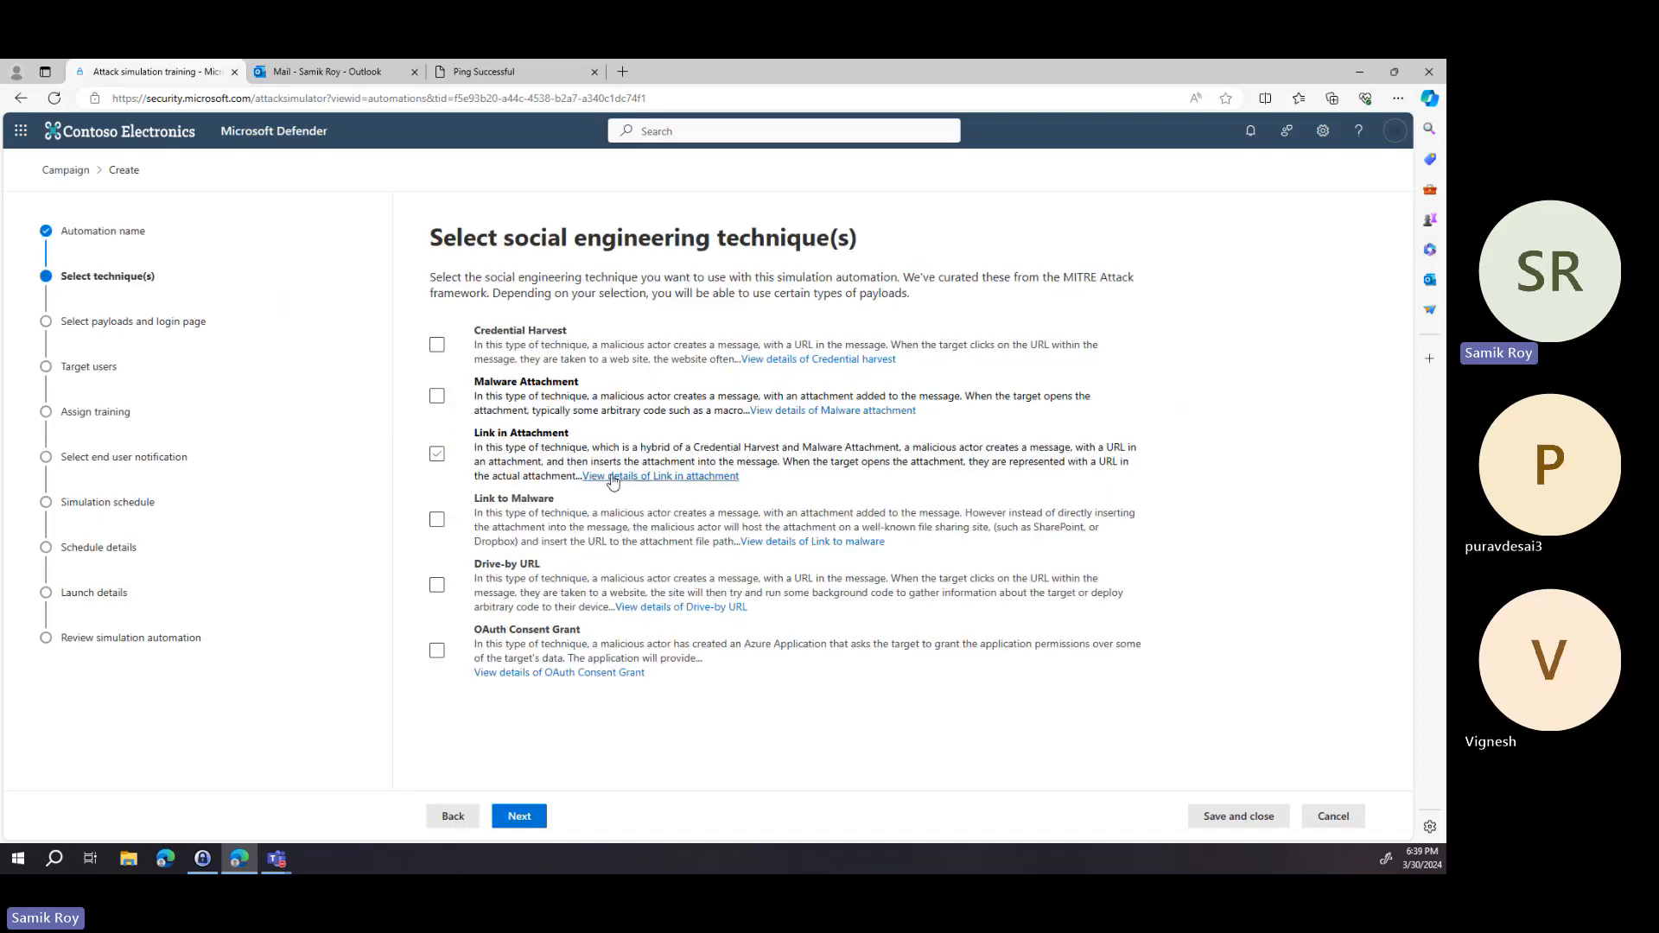
Select all six social engineering techniques for the automation and continue.
{"action": "left_click", "coordinate": [437, 345]}
{"action": "left_click", "coordinate": [438, 396]}
{"action": "left_click", "coordinate": [437, 453]}
{"action": "left_click", "coordinate": [438, 519]}
{"action": "left_click", "coordinate": [437, 585]}
{"action": "left_click", "coordinate": [437, 651]}
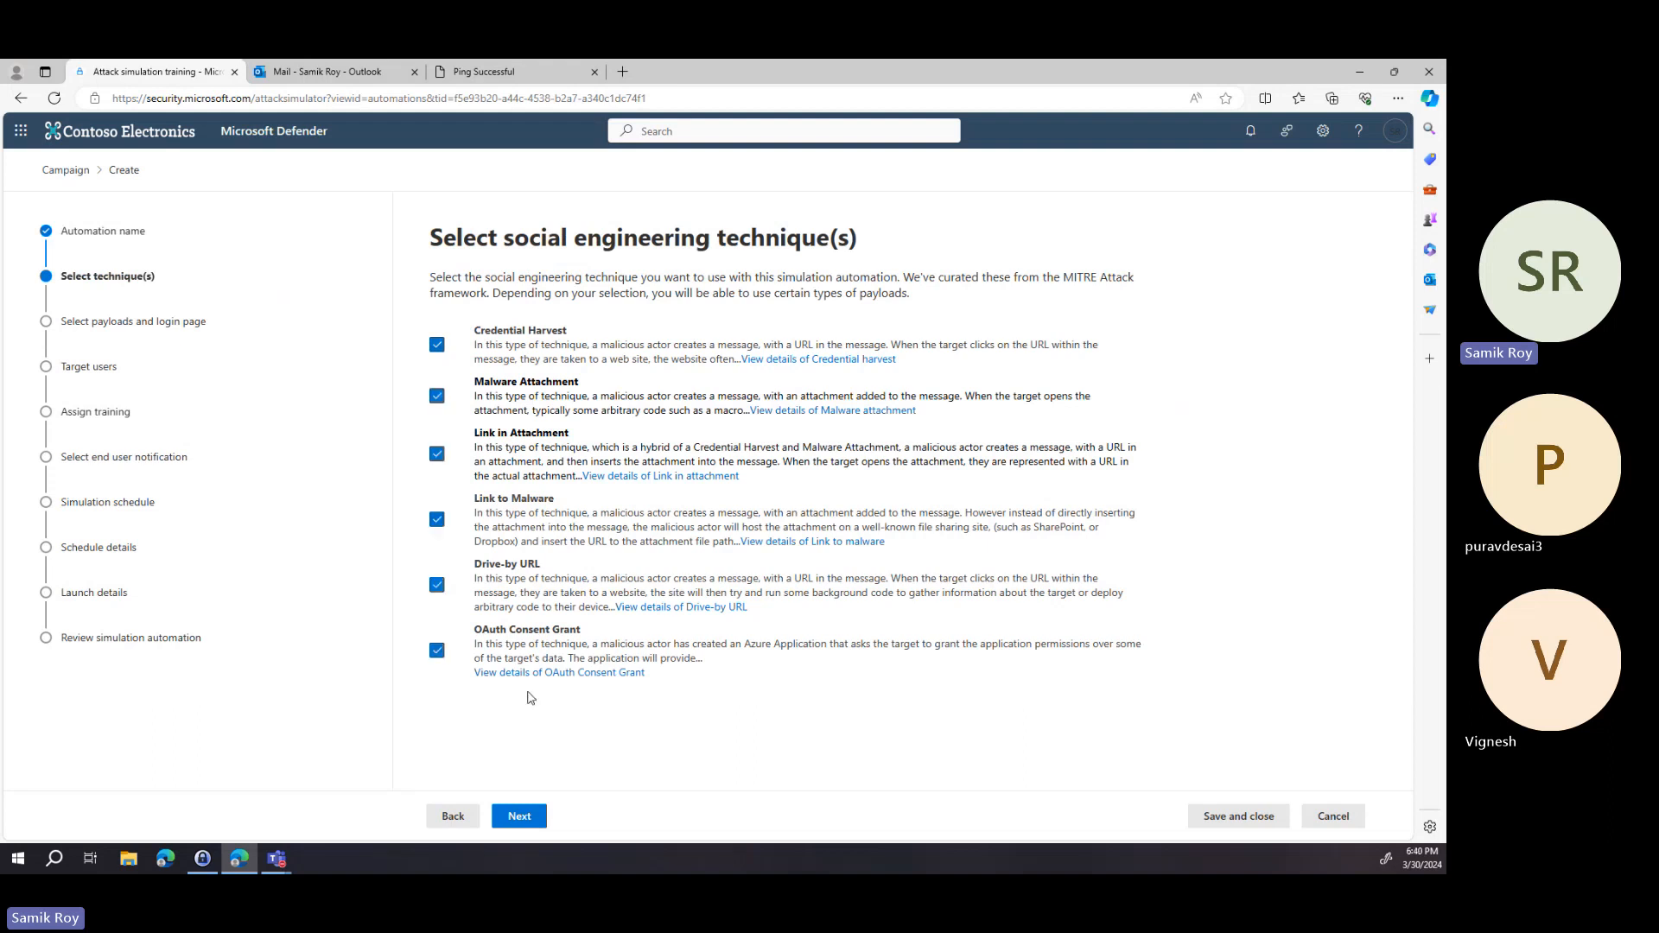
{"action": "left_click", "coordinate": [518, 816]}
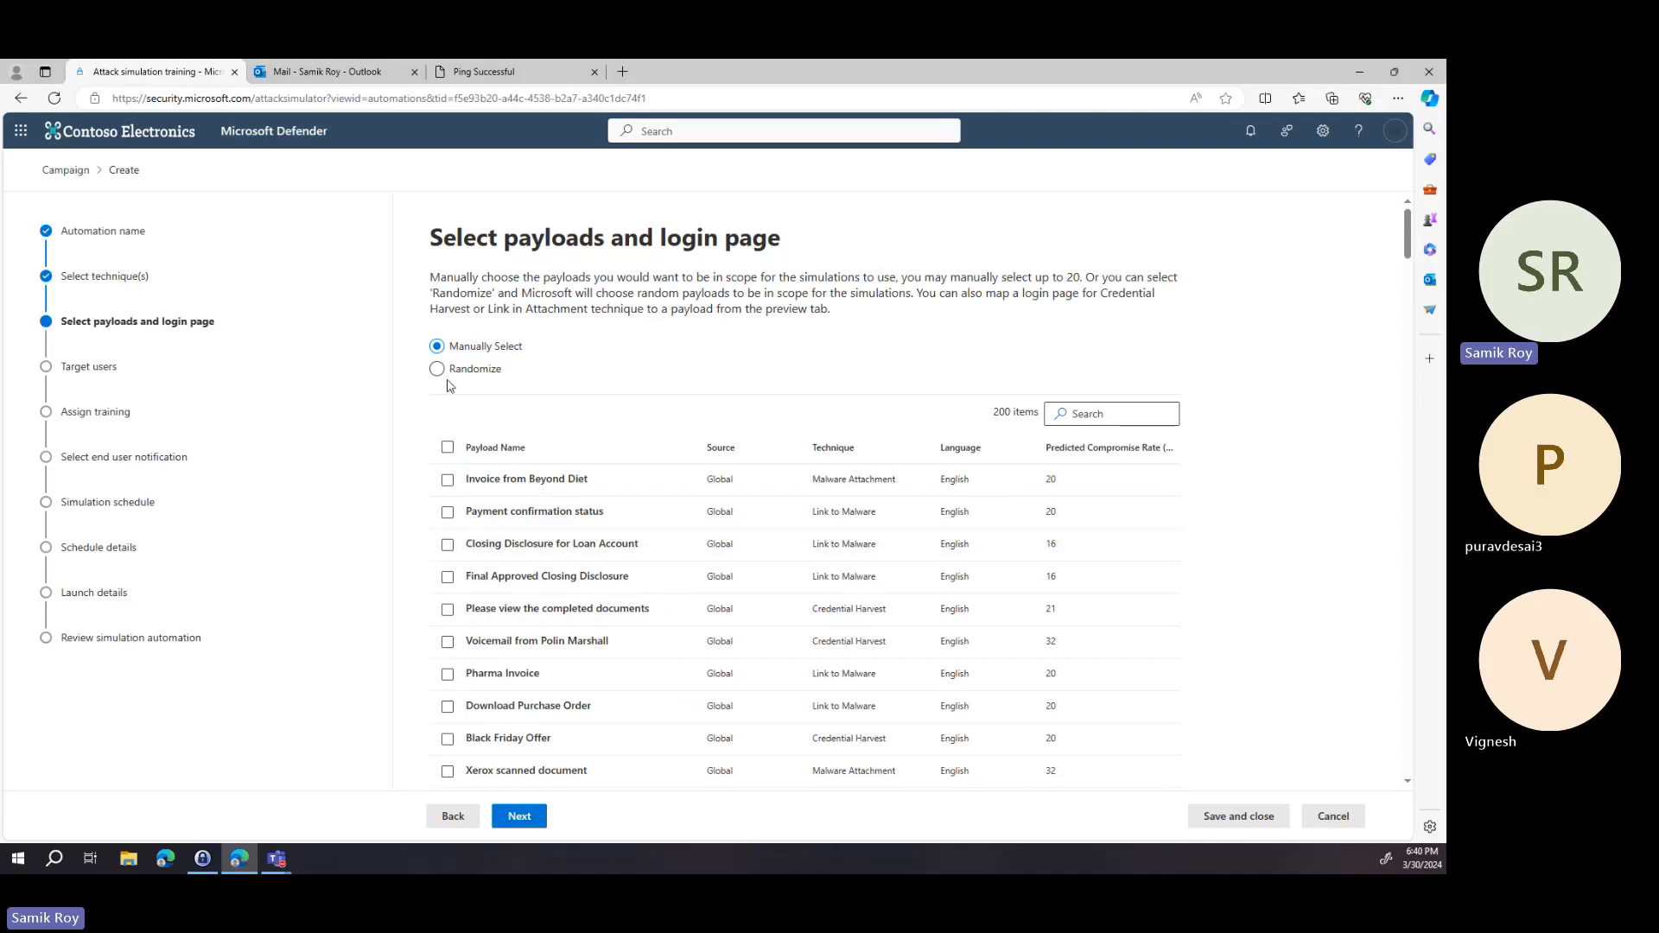
Select all payloads in the manual payload list.
{"action": "left_click", "coordinate": [447, 449]}
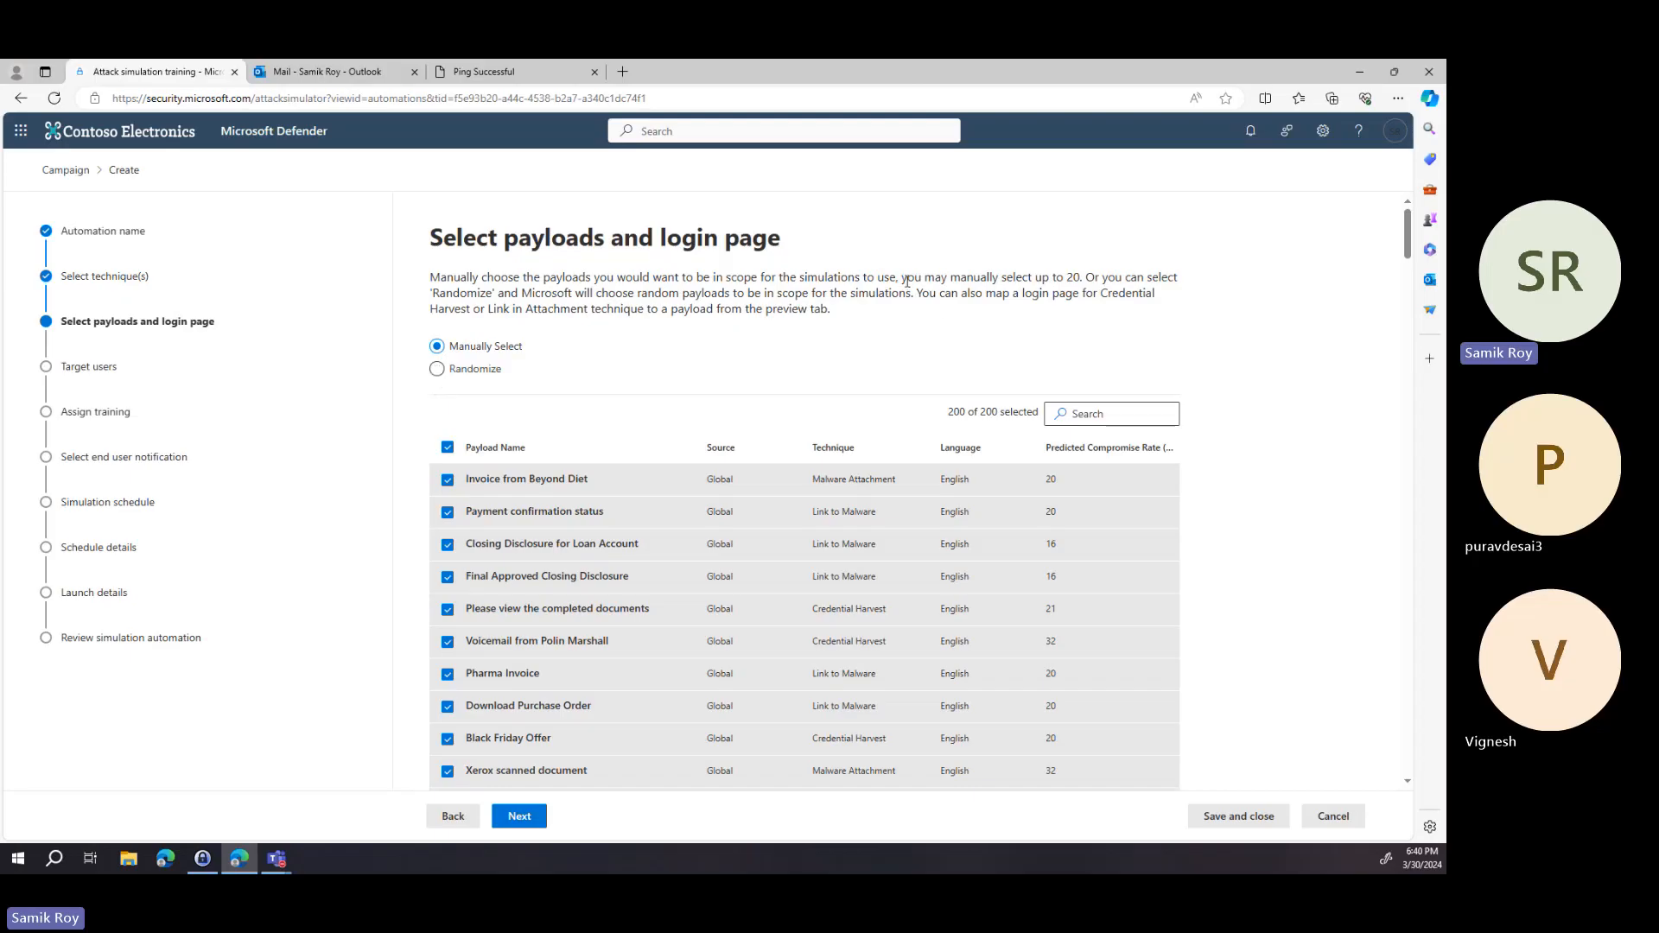
{"action": "left_click_drag", "start_coordinate": [906, 281], "coordinate": [1095, 279]}
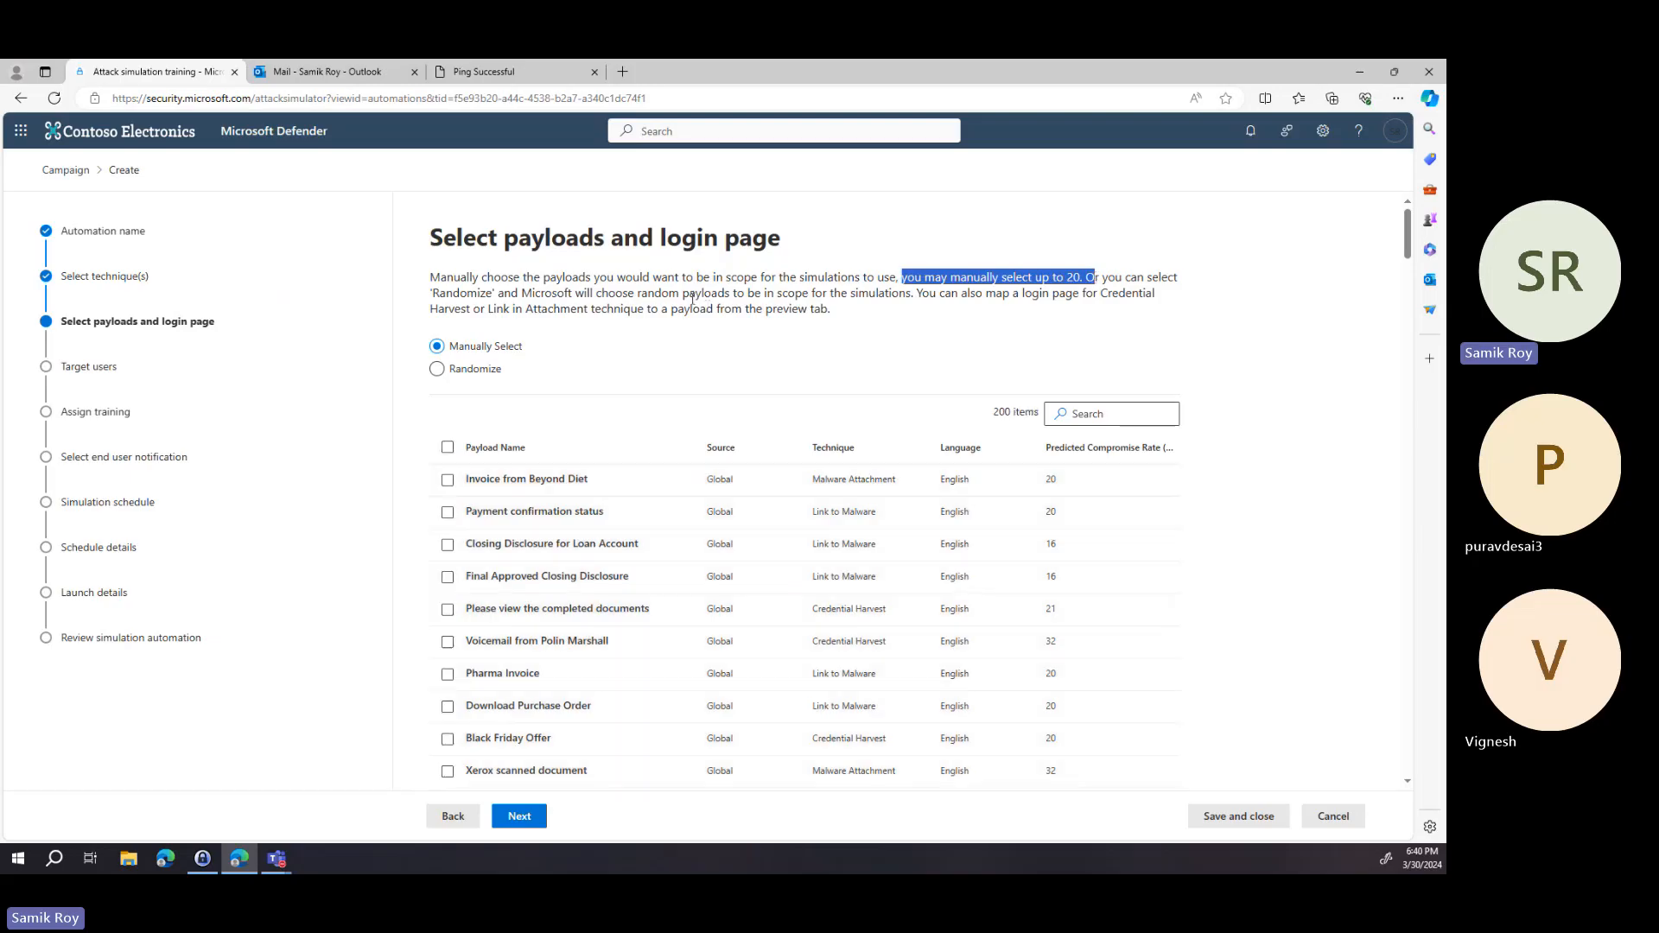
{"action": "left_click_drag", "start_coordinate": [662, 294], "coordinate": [917, 290]}
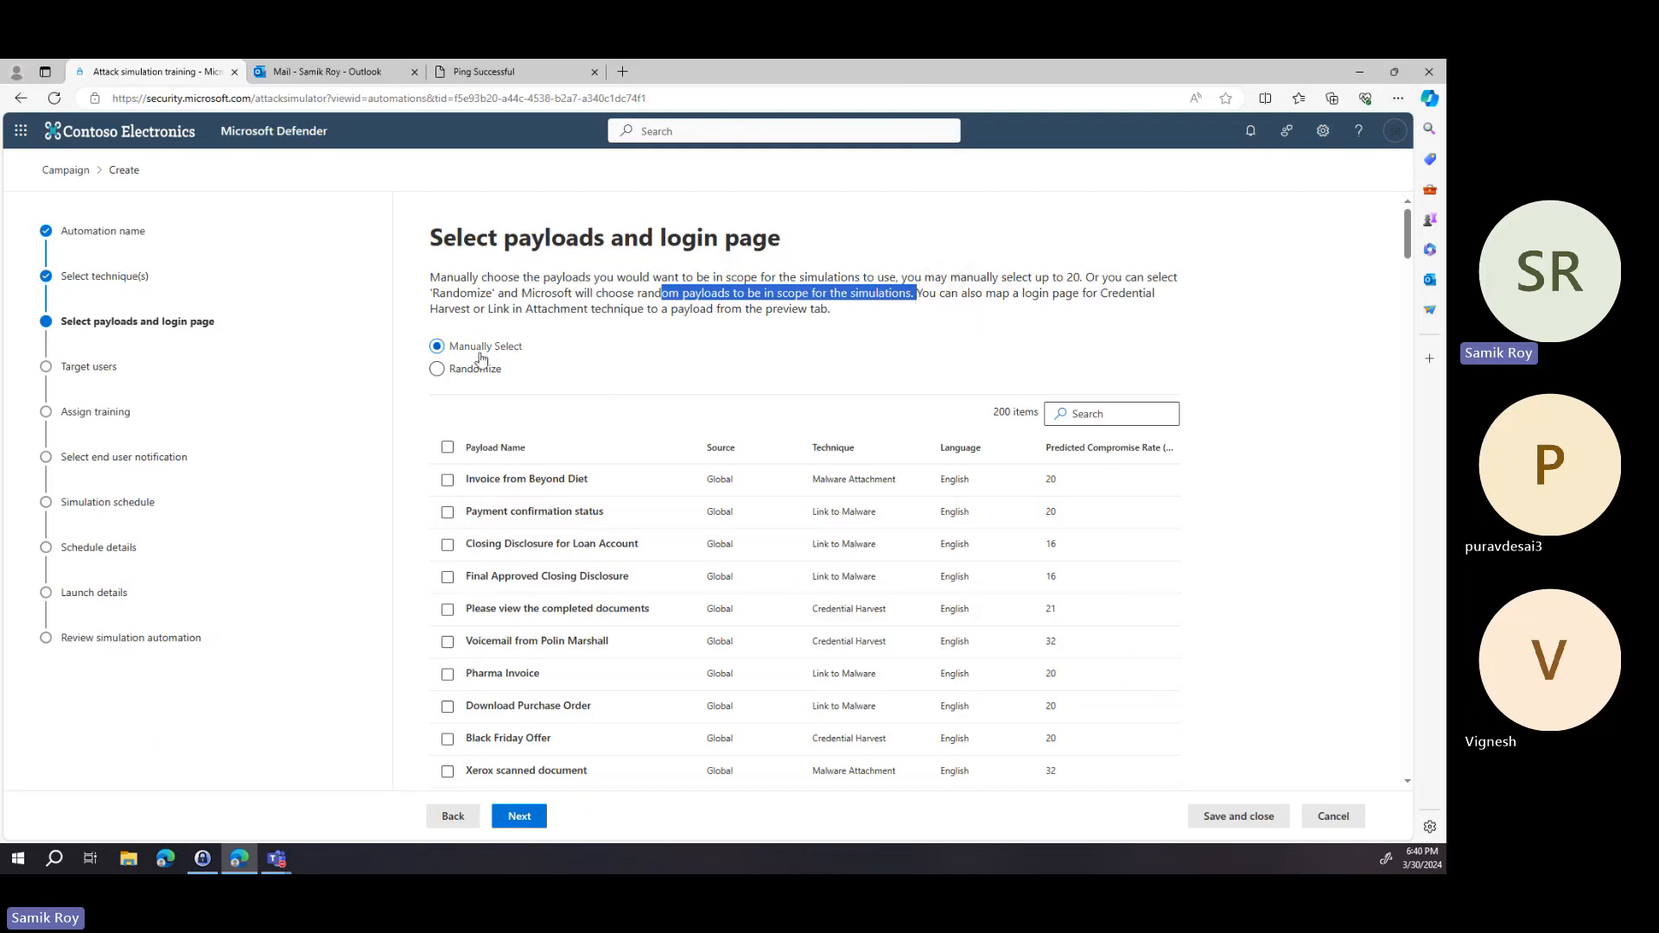
{"action": "left_click", "coordinate": [448, 447]}
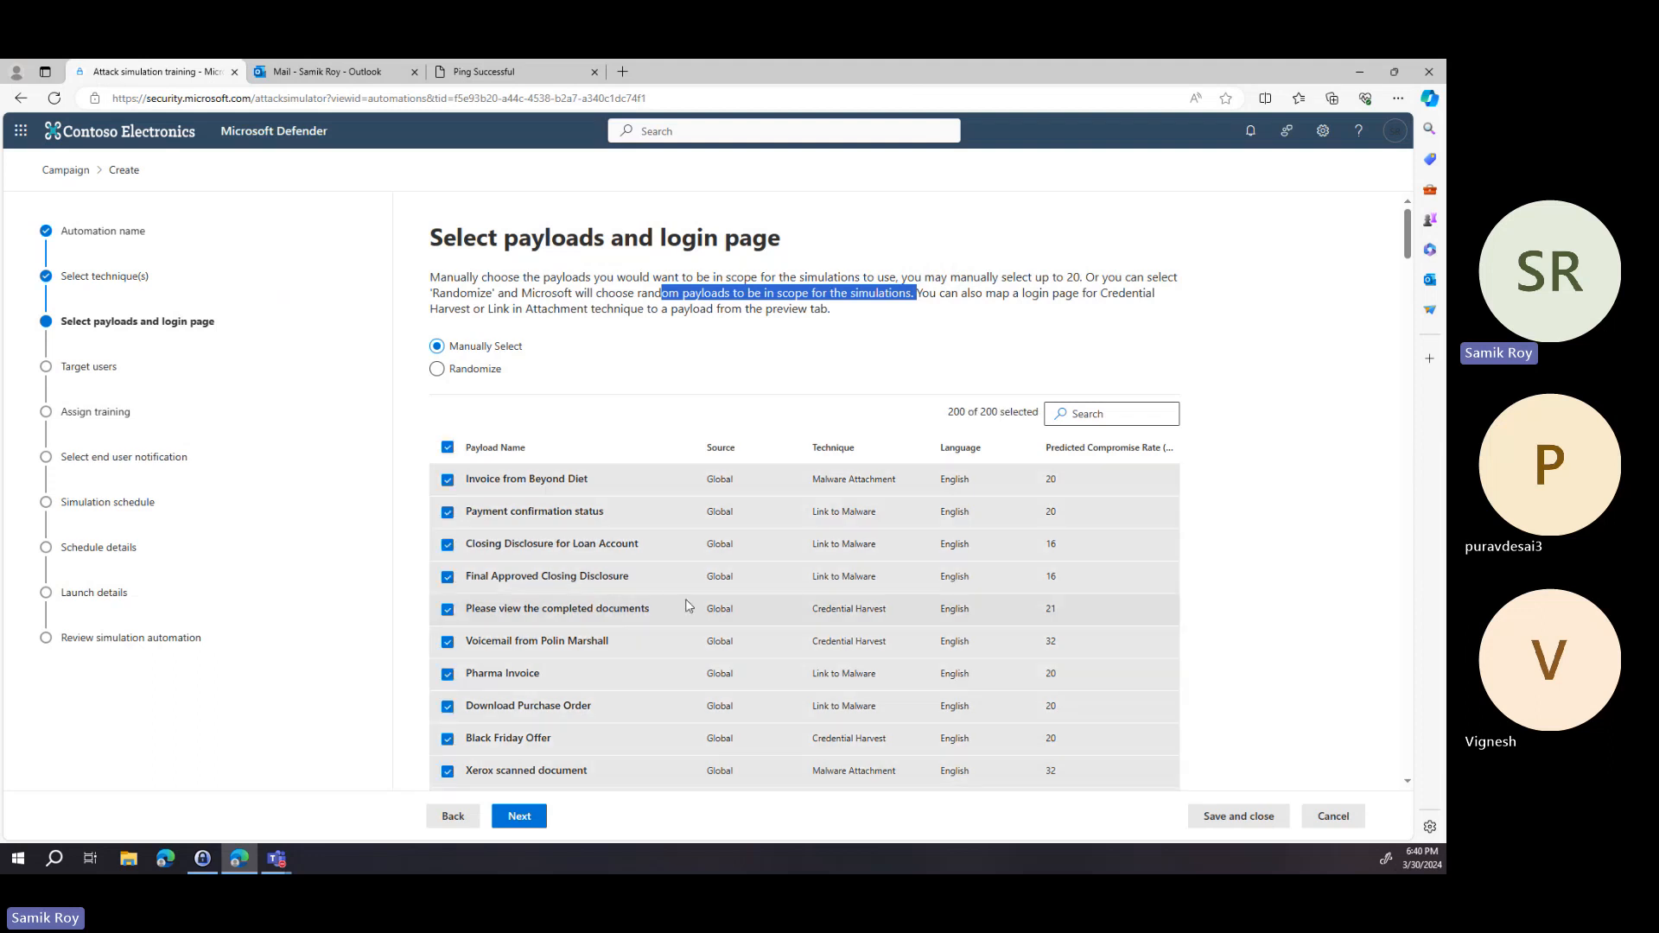
{"action": "scroll", "coordinate": [686, 598], "scroll_direction": "down", "scroll_amount": 4}
{"action": "scroll", "coordinate": [687, 598], "scroll_direction": "up", "scroll_amount": 4}
Sort the payloads by Predicted Compromise Rate in descending order and try to continue.
{"action": "left_click", "coordinate": [1089, 449]}
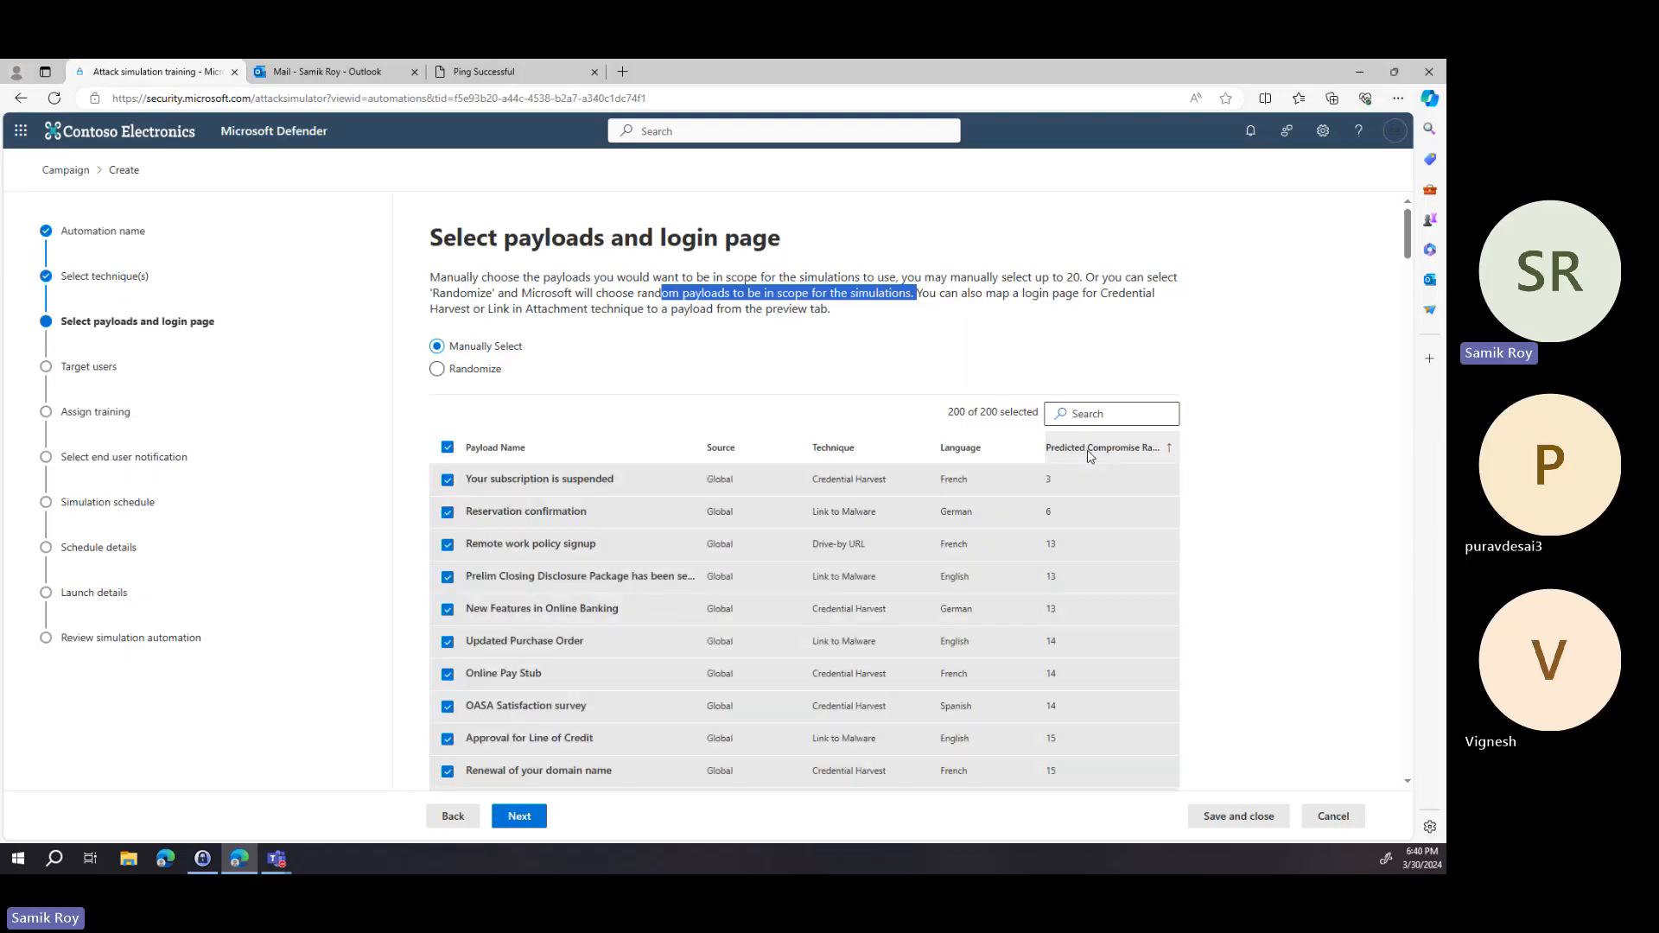
{"action": "left_click", "coordinate": [1090, 449]}
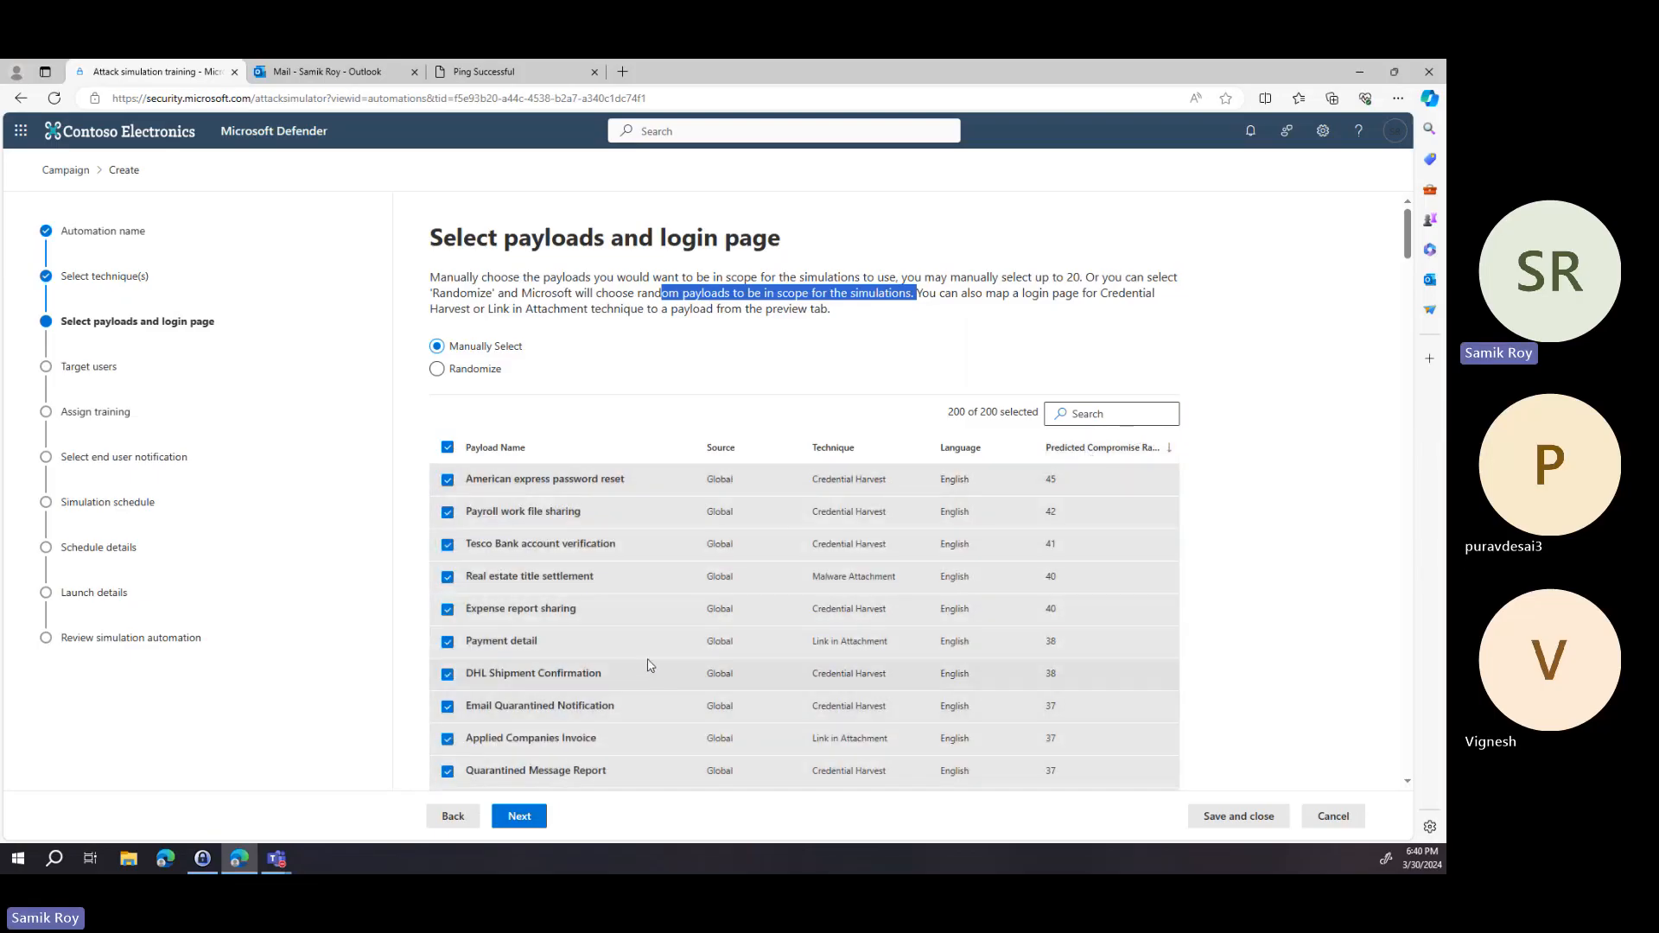
{"action": "left_click", "coordinate": [523, 817]}
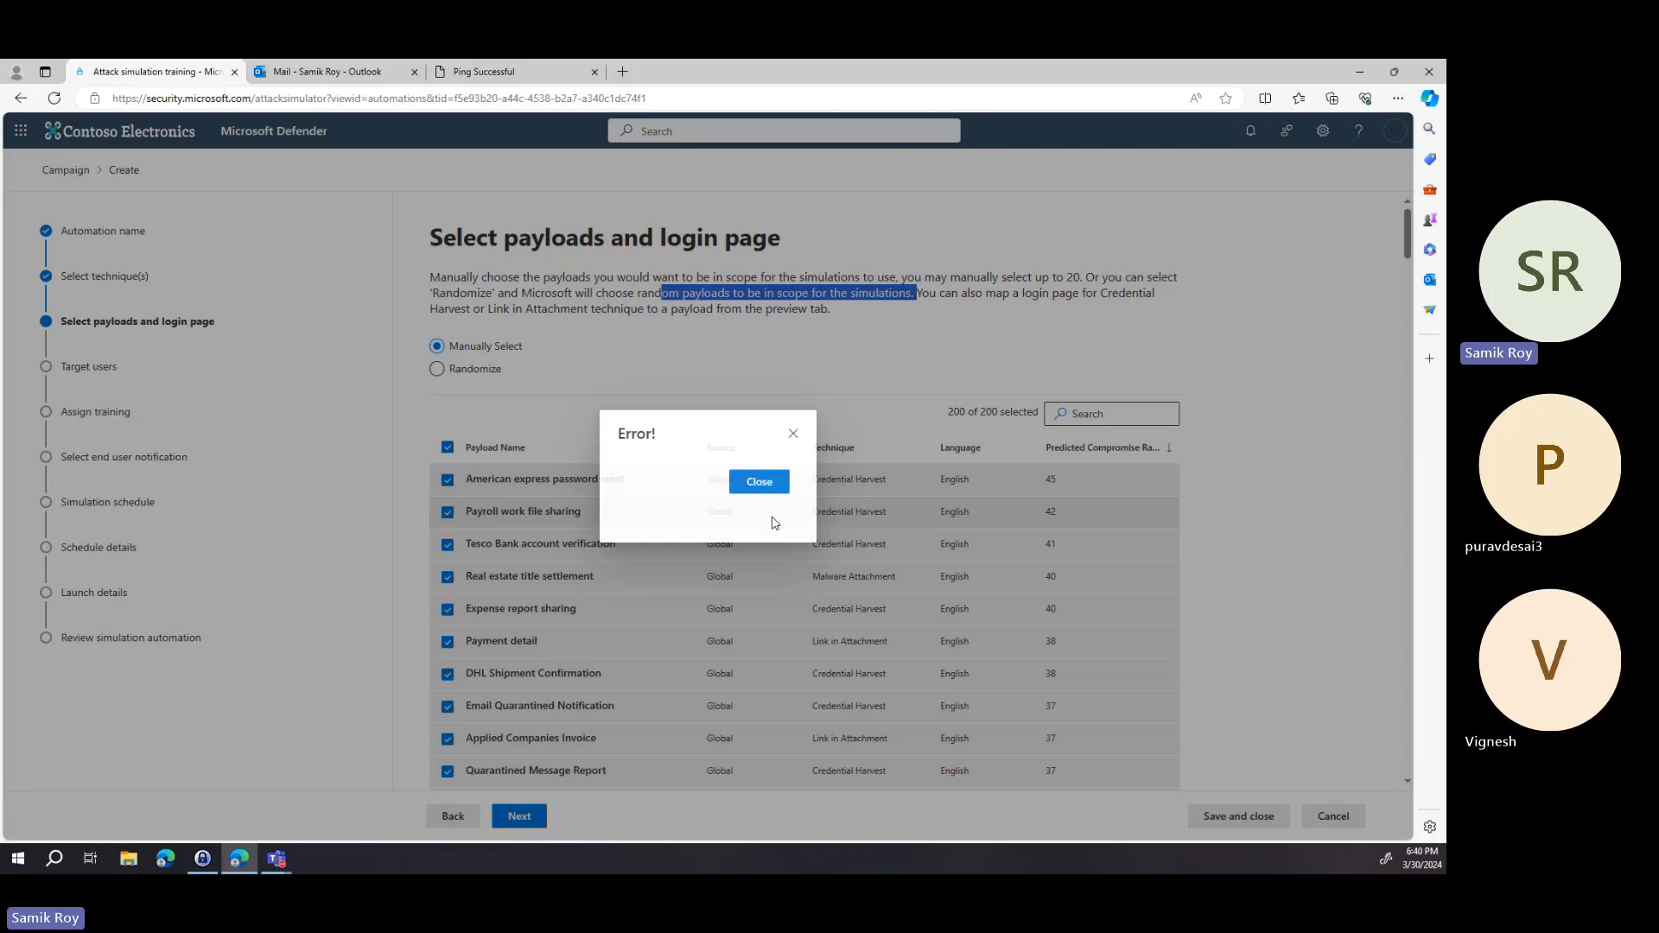
{"action": "left_click", "coordinate": [778, 510]}
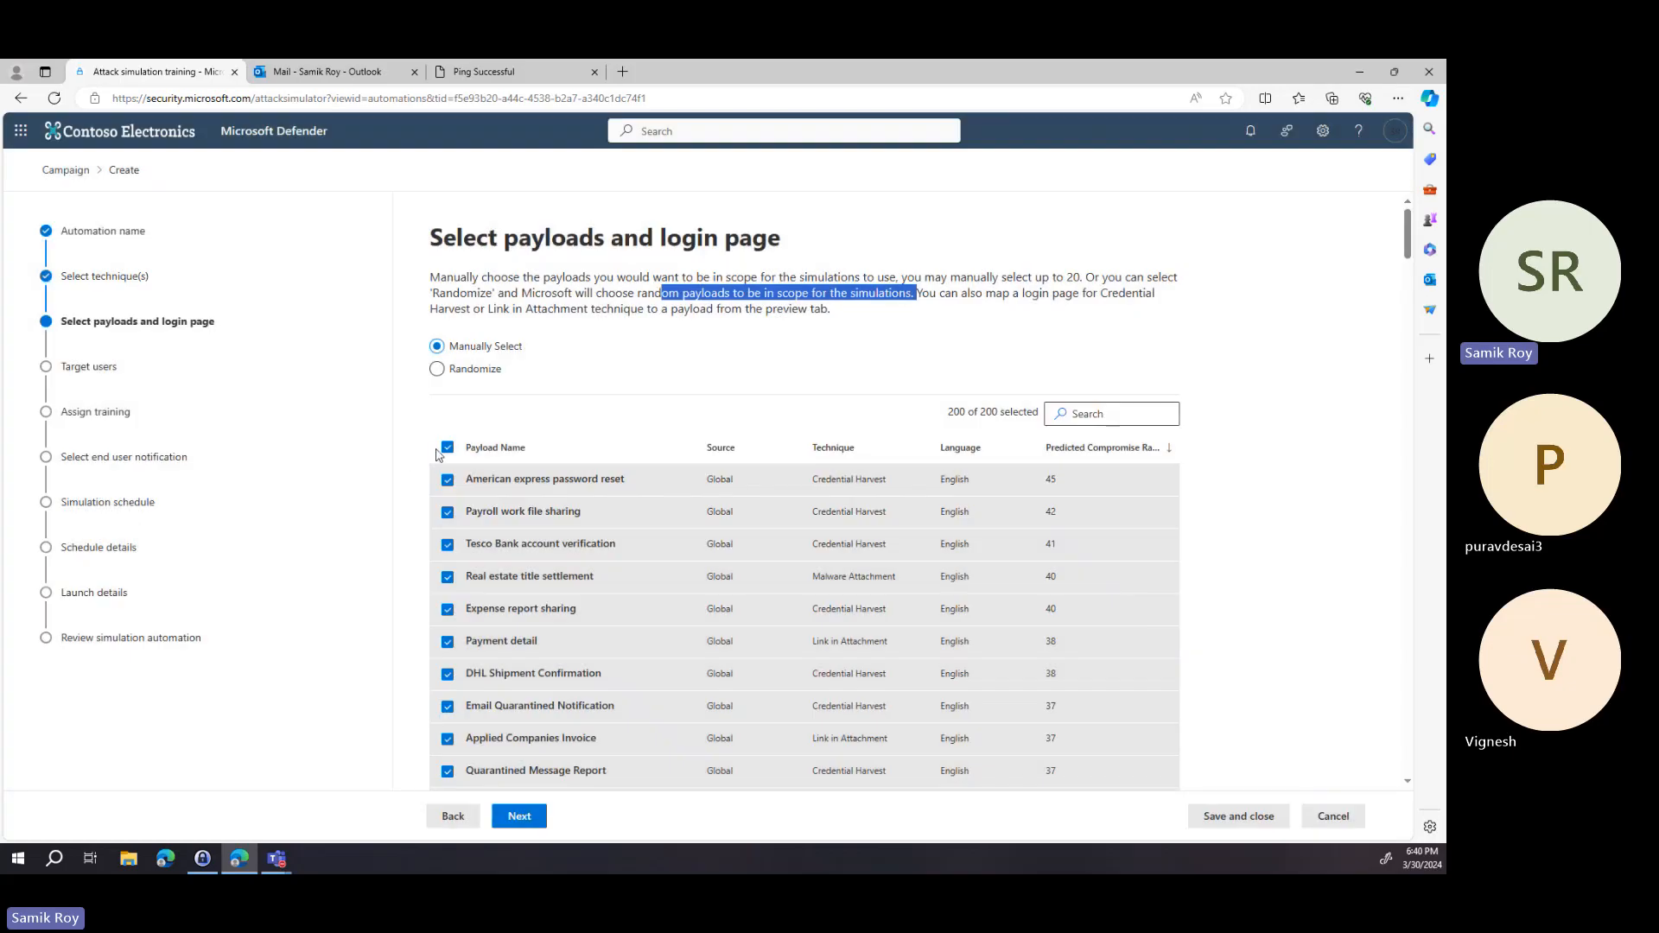
Select only the top four payloads, American express password reset through Real estate title settlement, and try to continue.
{"action": "left_click", "coordinate": [447, 447]}
{"action": "left_click", "coordinate": [447, 479]}
{"action": "left_click", "coordinate": [448, 512]}
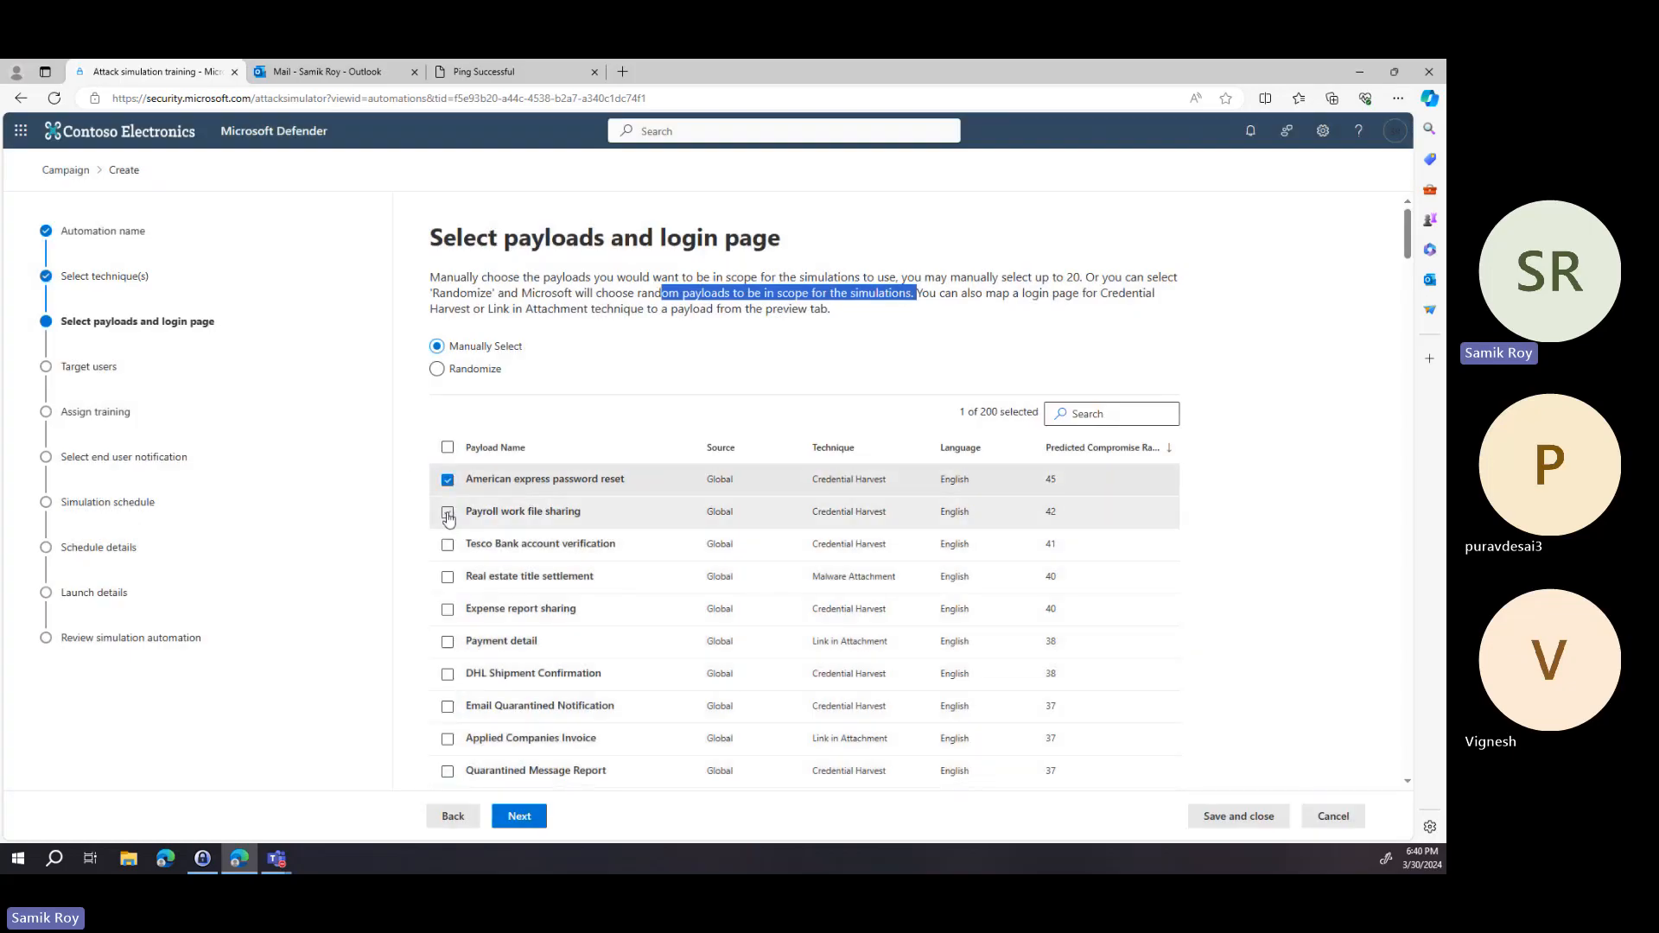
{"action": "left_click", "coordinate": [447, 544]}
{"action": "left_click", "coordinate": [447, 577]}
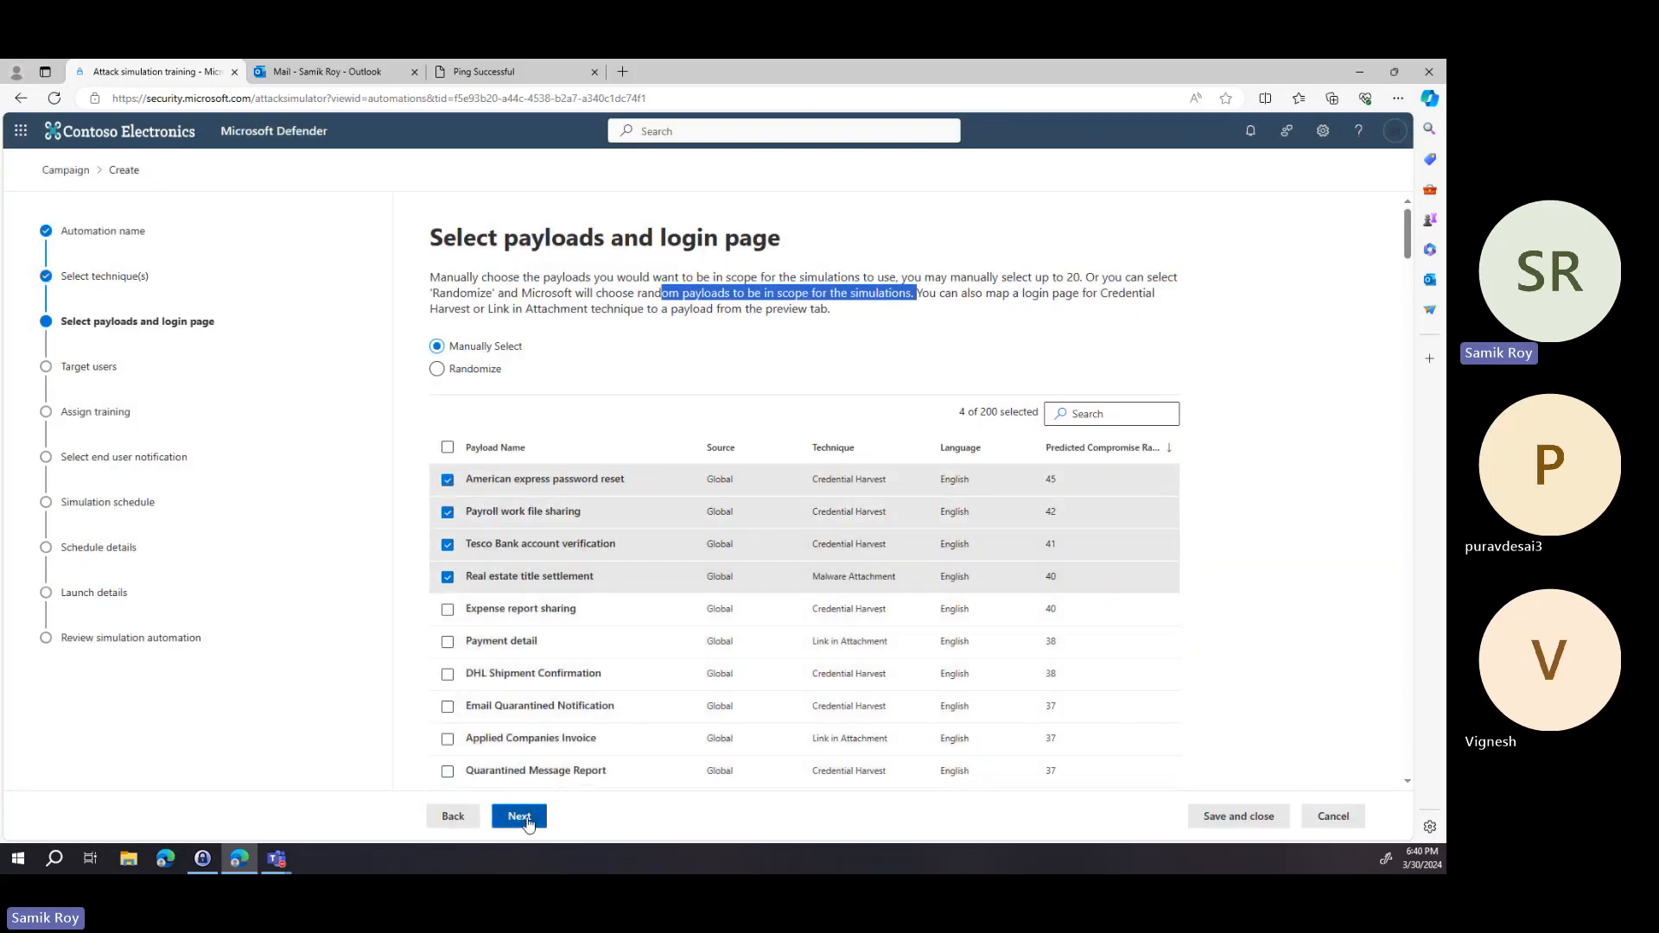
{"action": "left_click", "coordinate": [518, 816]}
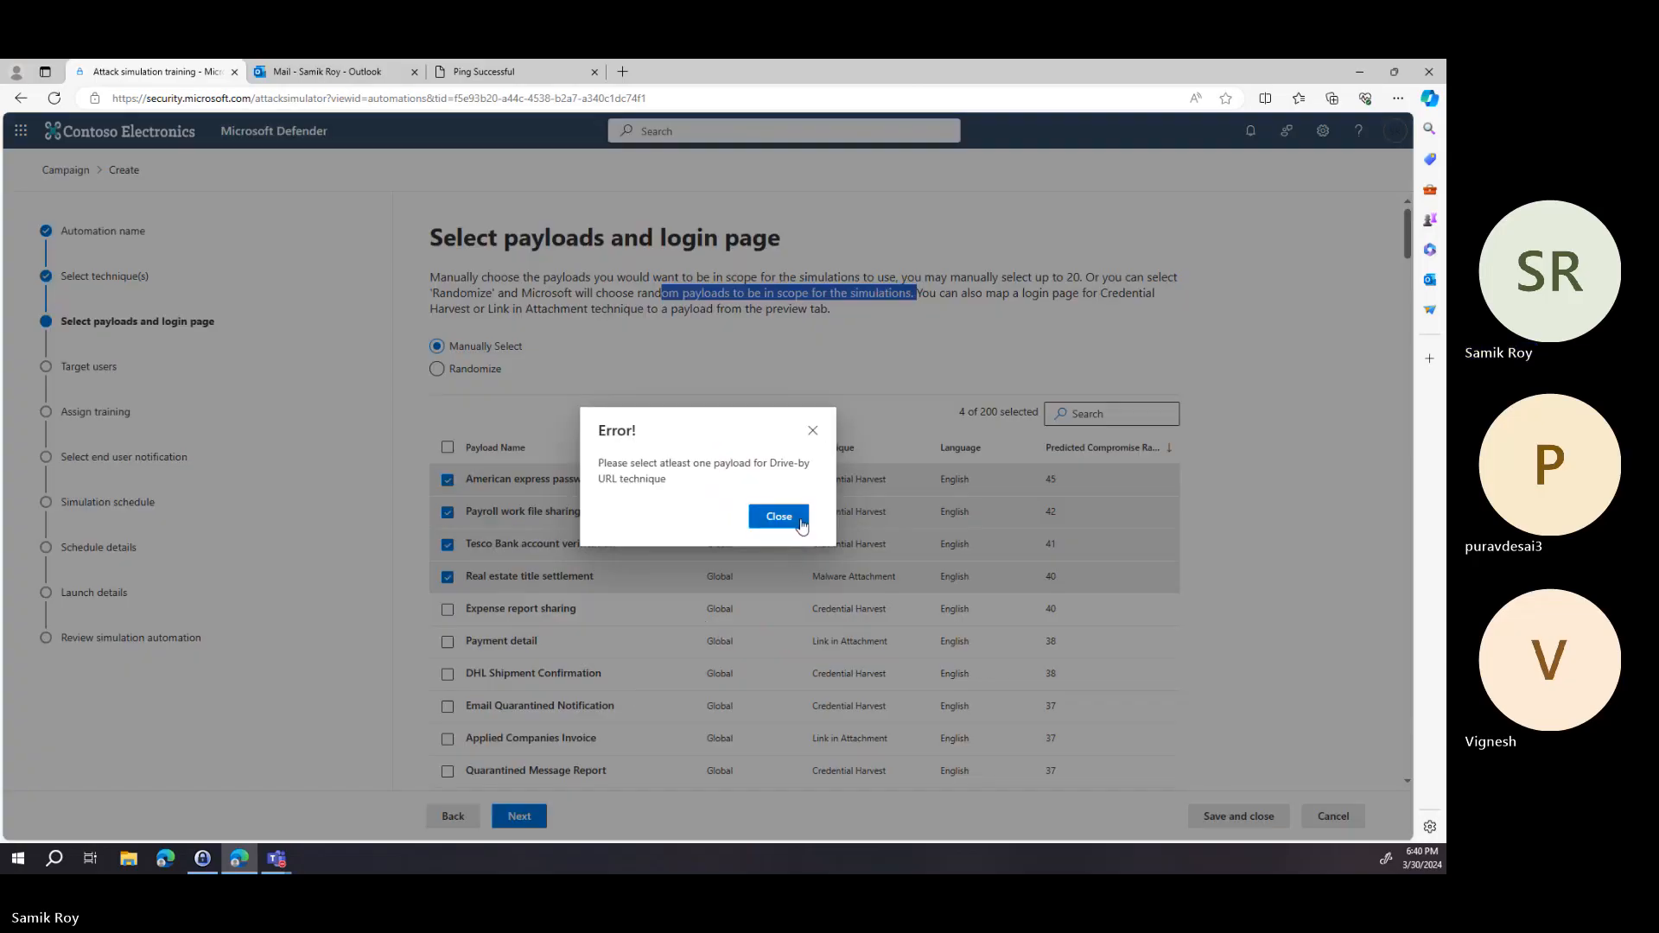
{"action": "left_click", "coordinate": [801, 525]}
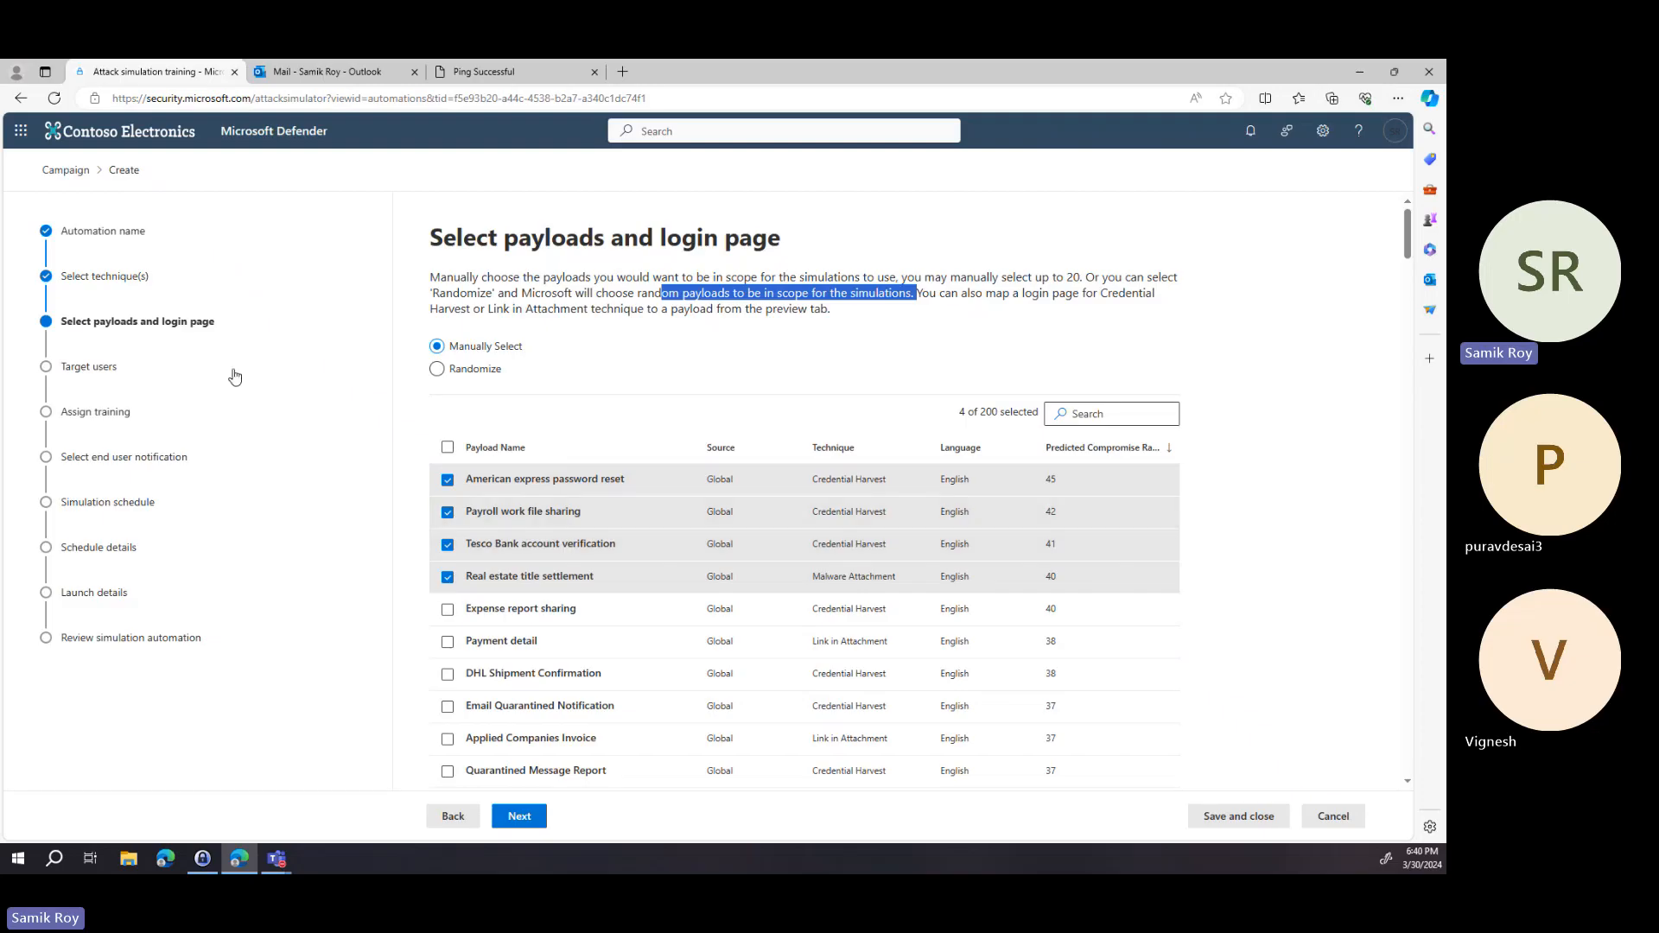
Go back to check the selected techniques and return to the payload list.
{"action": "left_click", "coordinate": [453, 815]}
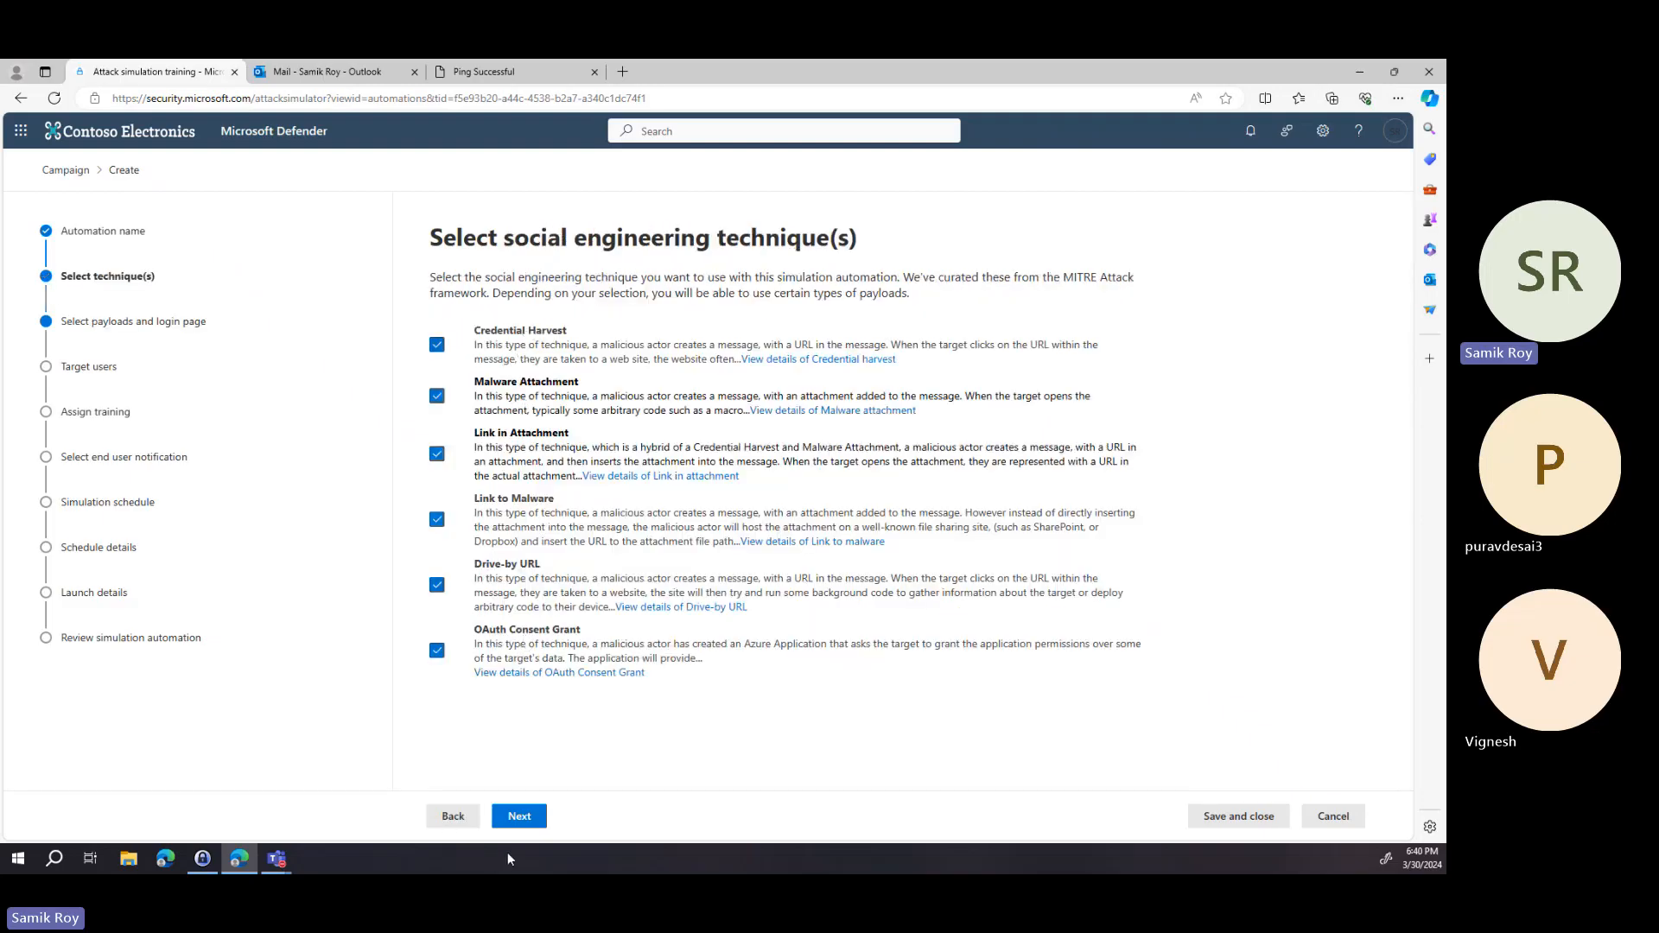
{"action": "left_click", "coordinate": [521, 819]}
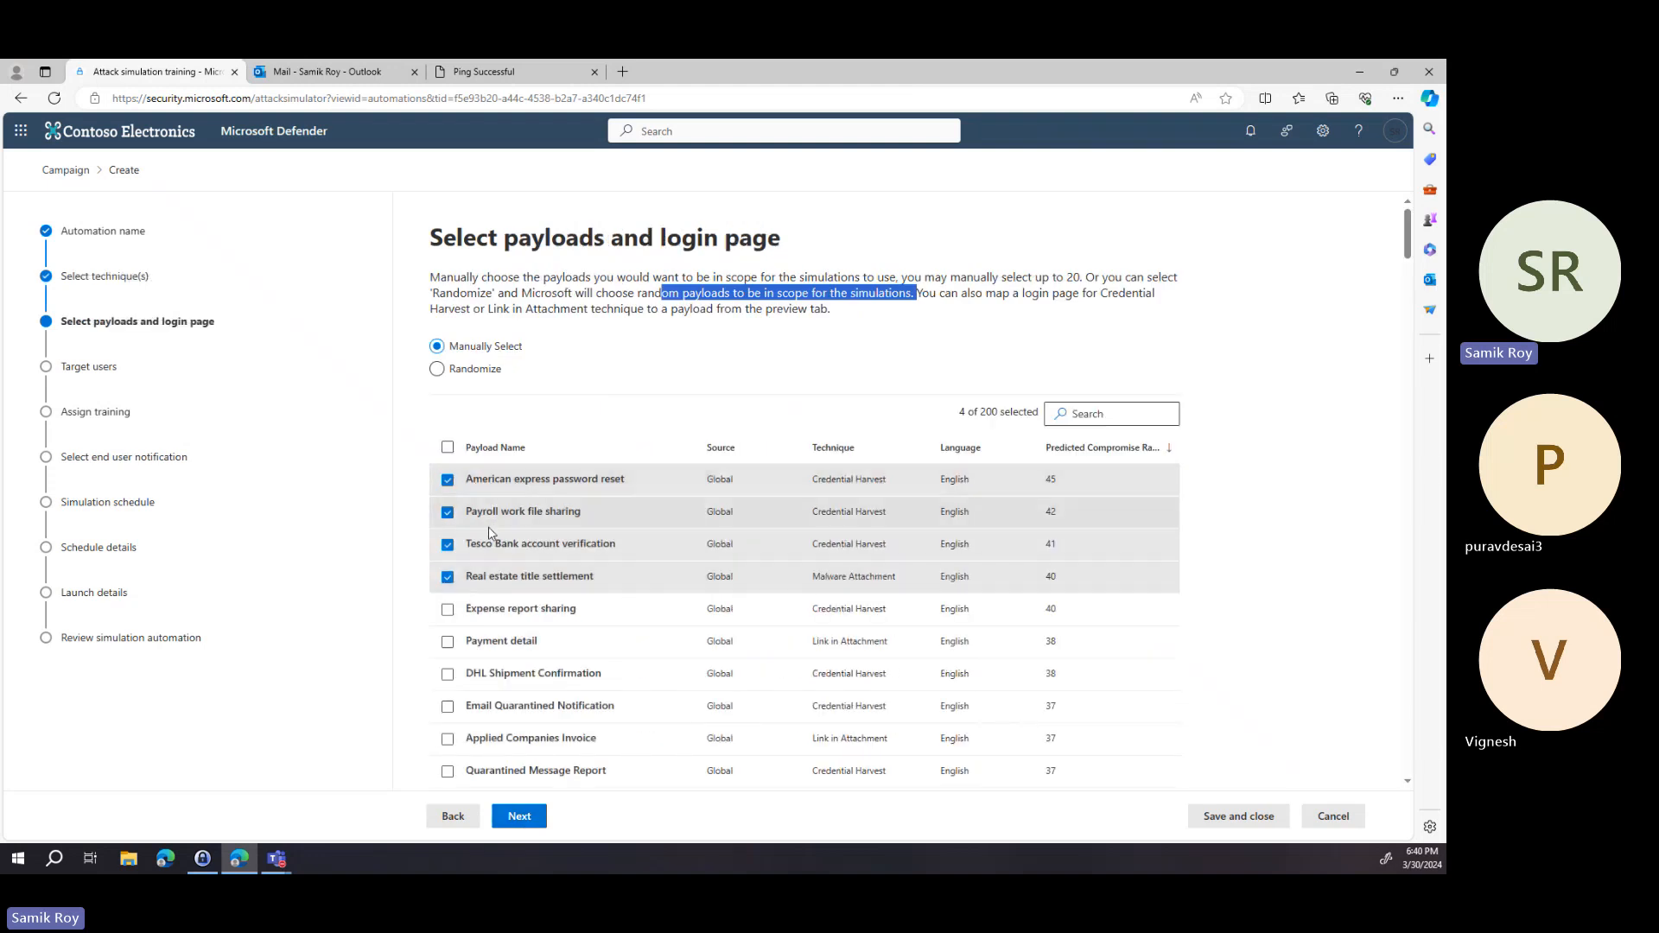
{"action": "scroll", "coordinate": [558, 588], "scroll_direction": "down", "scroll_amount": 1}
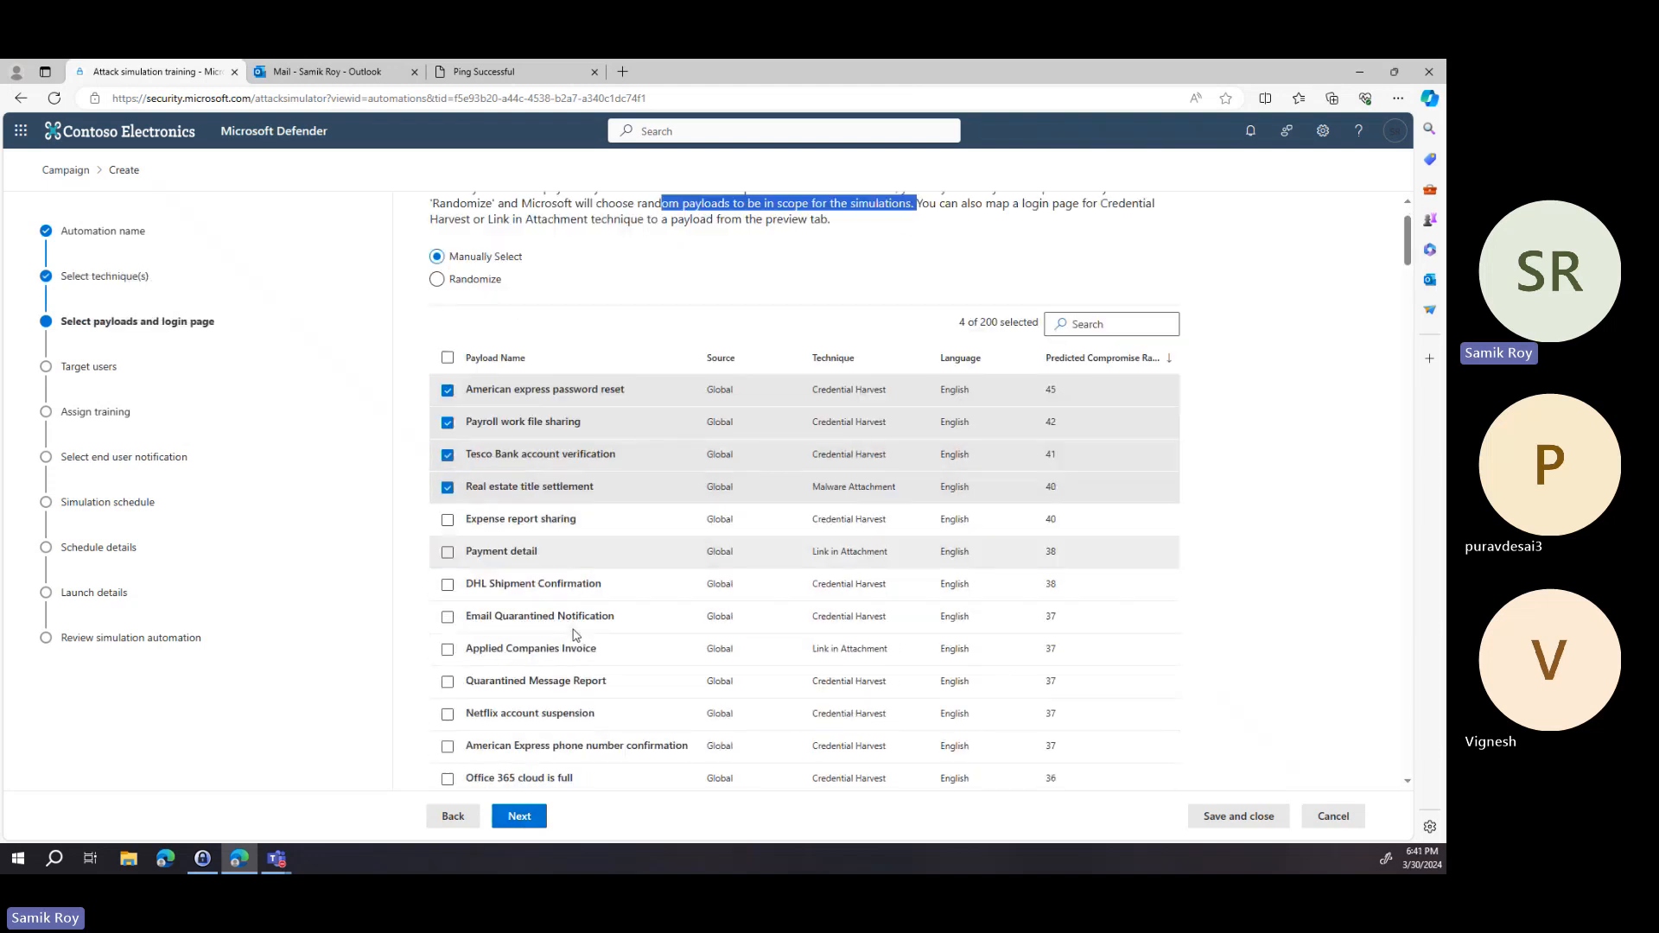
{"action": "scroll", "coordinate": [631, 586], "scroll_direction": "up", "scroll_amount": 1}
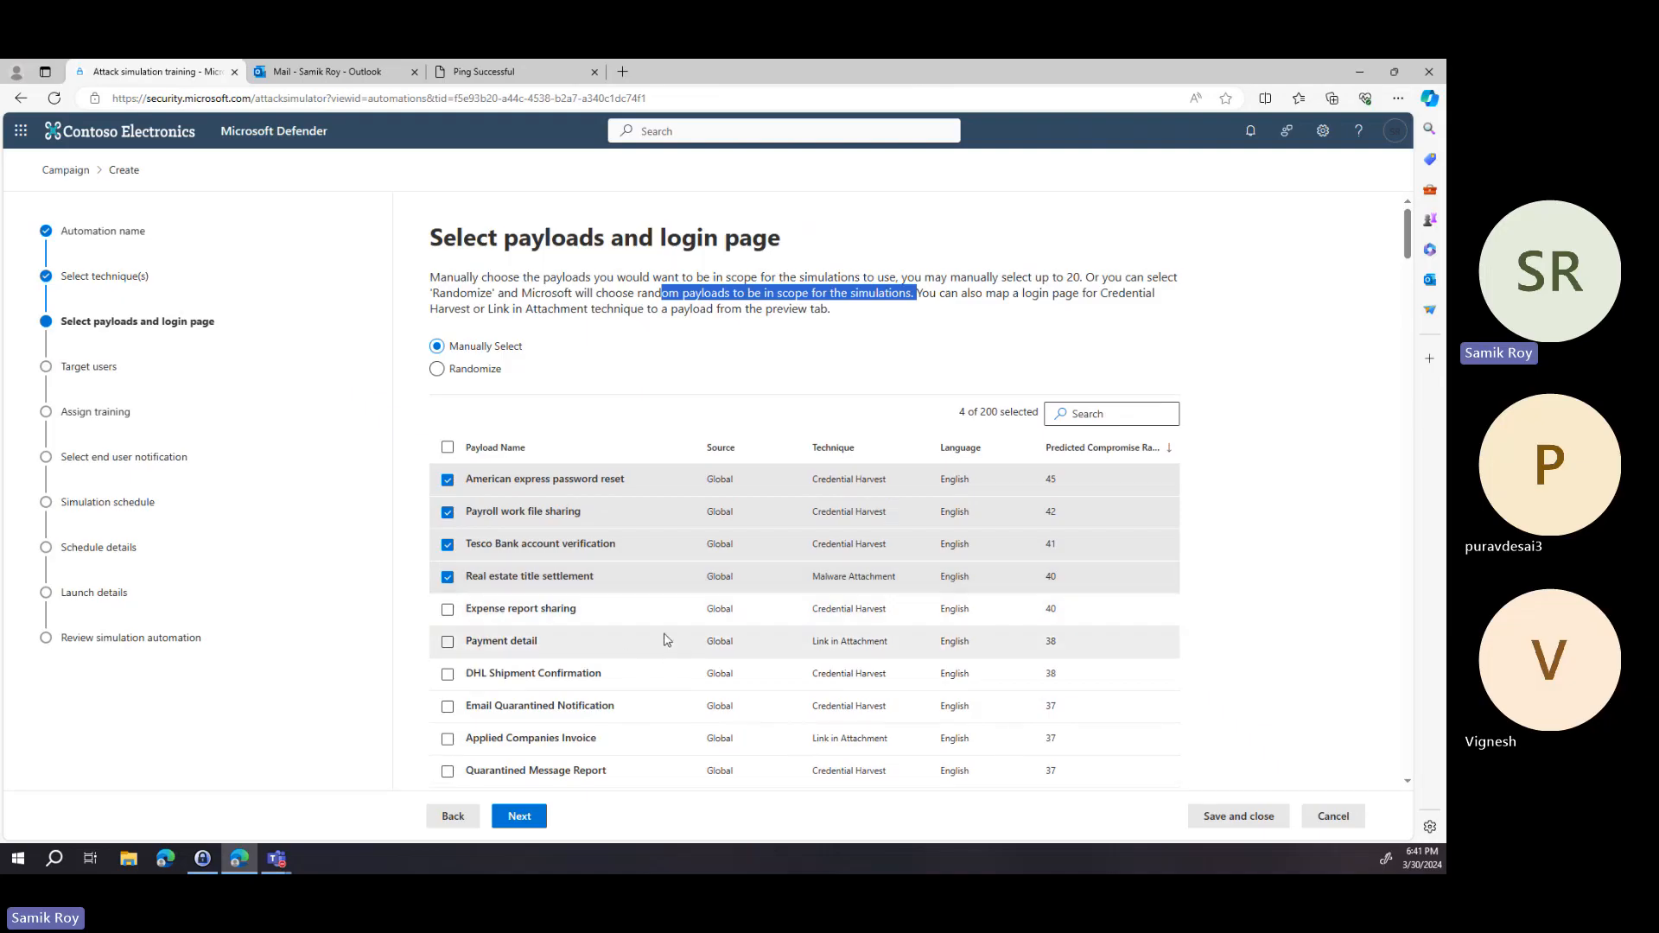
Switch payload selection to Randomize, continue, and name the OAuth payload app Webinar Demo app 2.
{"action": "left_click", "coordinate": [438, 370]}
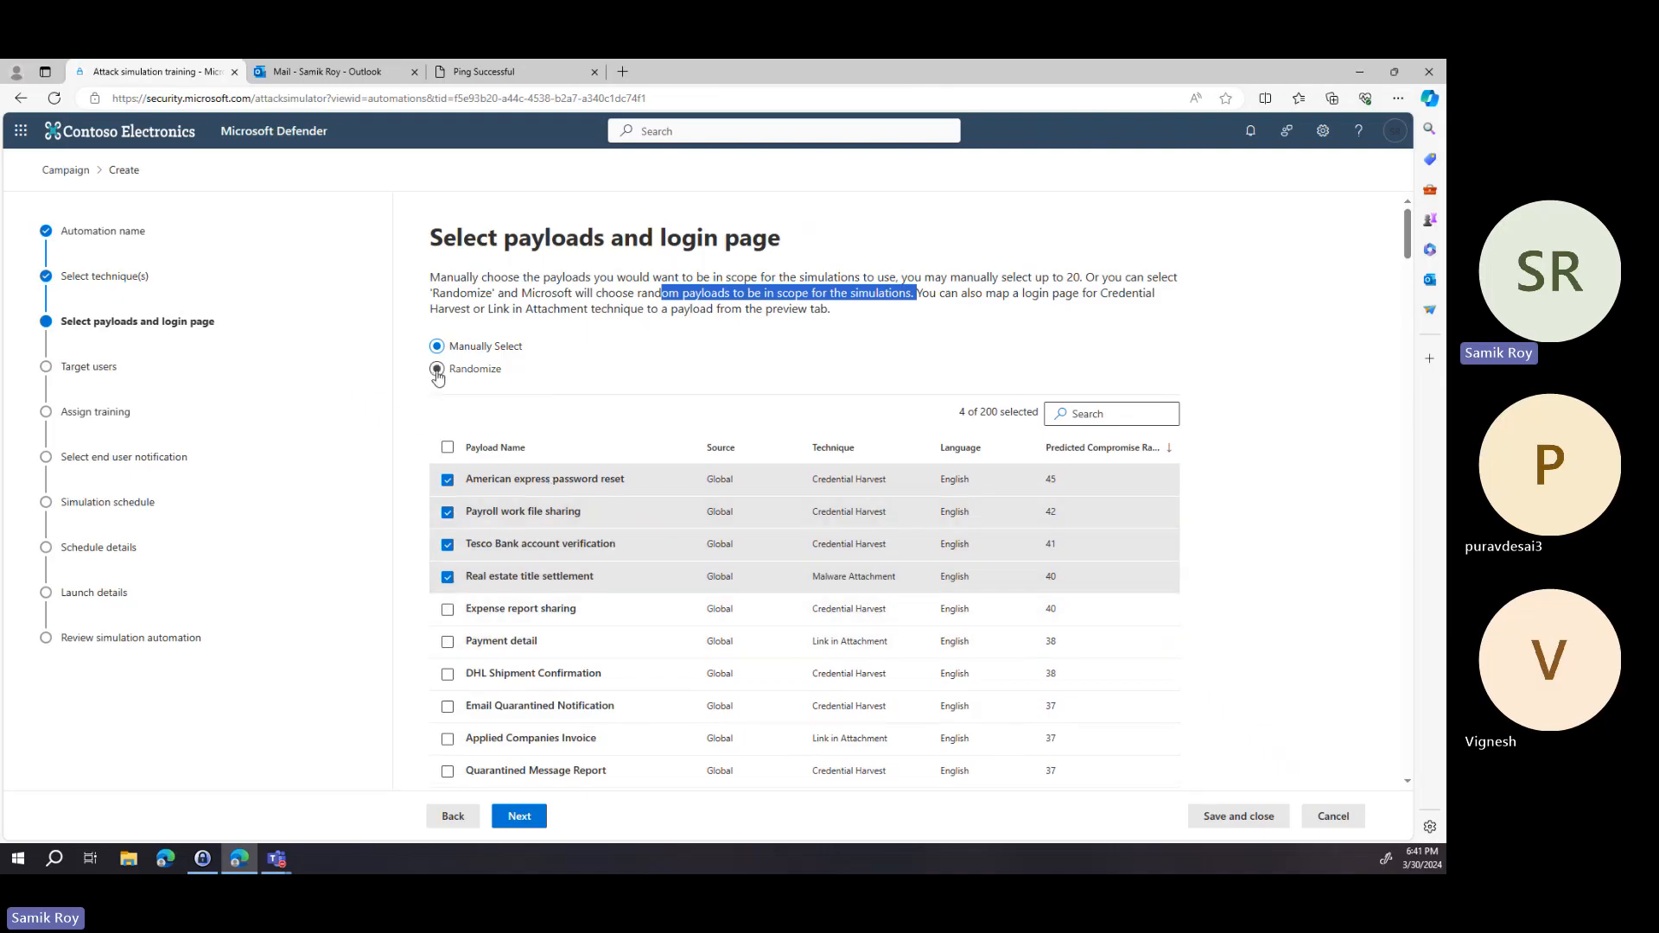
{"action": "left_click", "coordinate": [526, 821]}
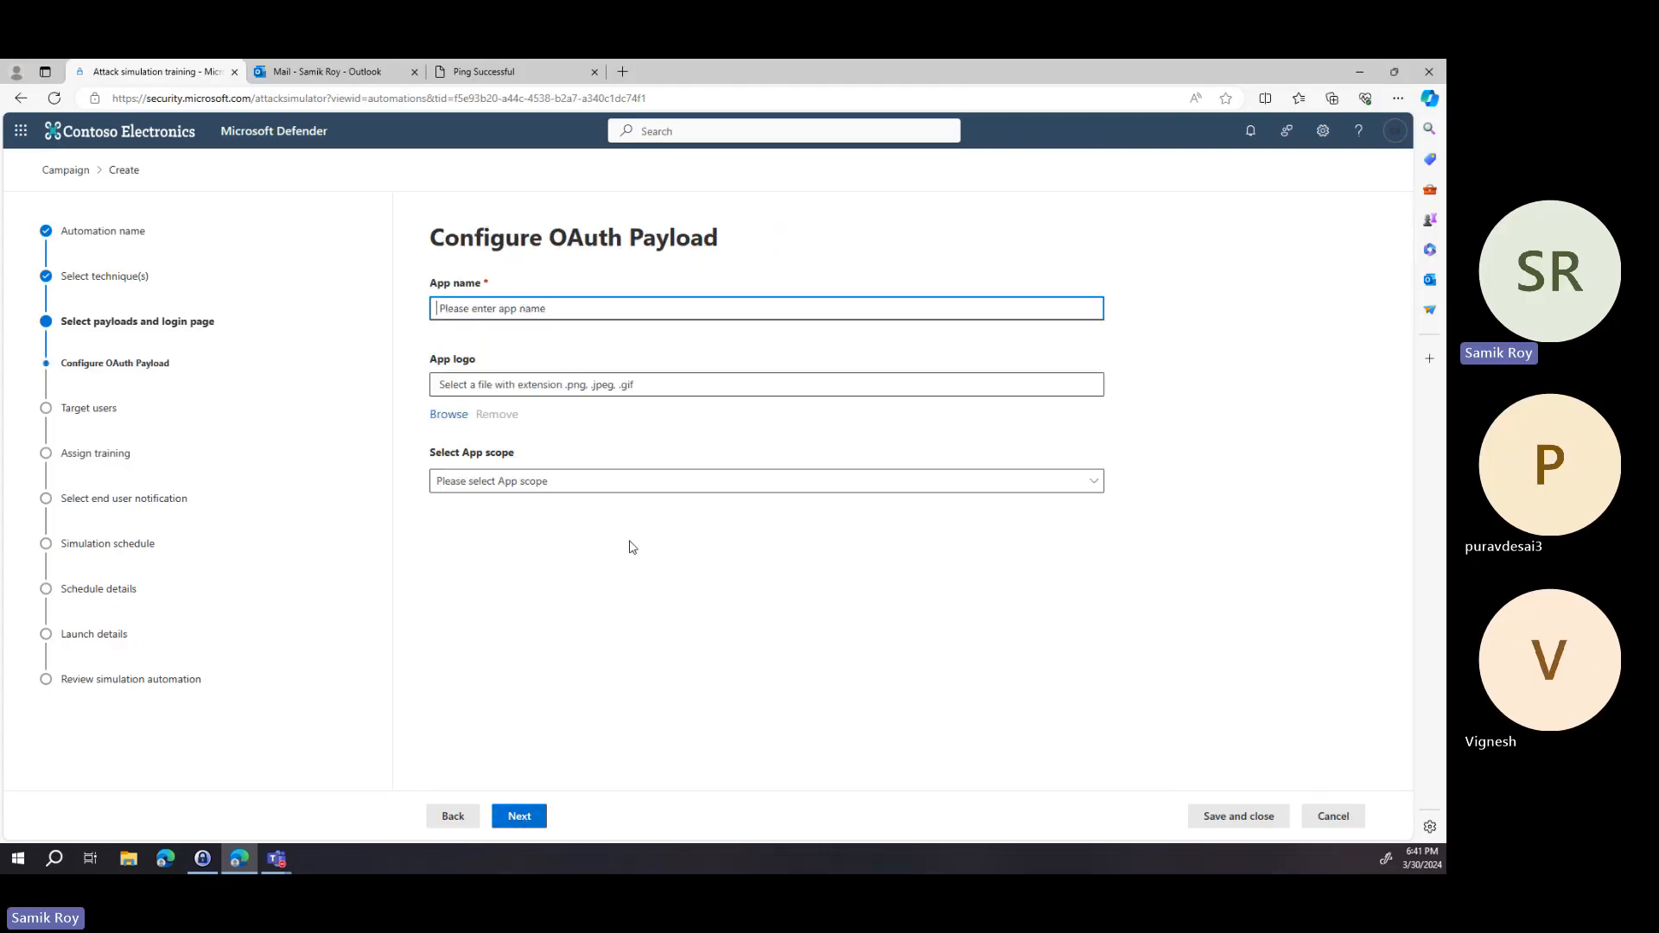
{"action": "type", "text": "Webinar D"}
{"action": "key", "text": "BackSpace"}
{"action": "type", "text": "emo "}
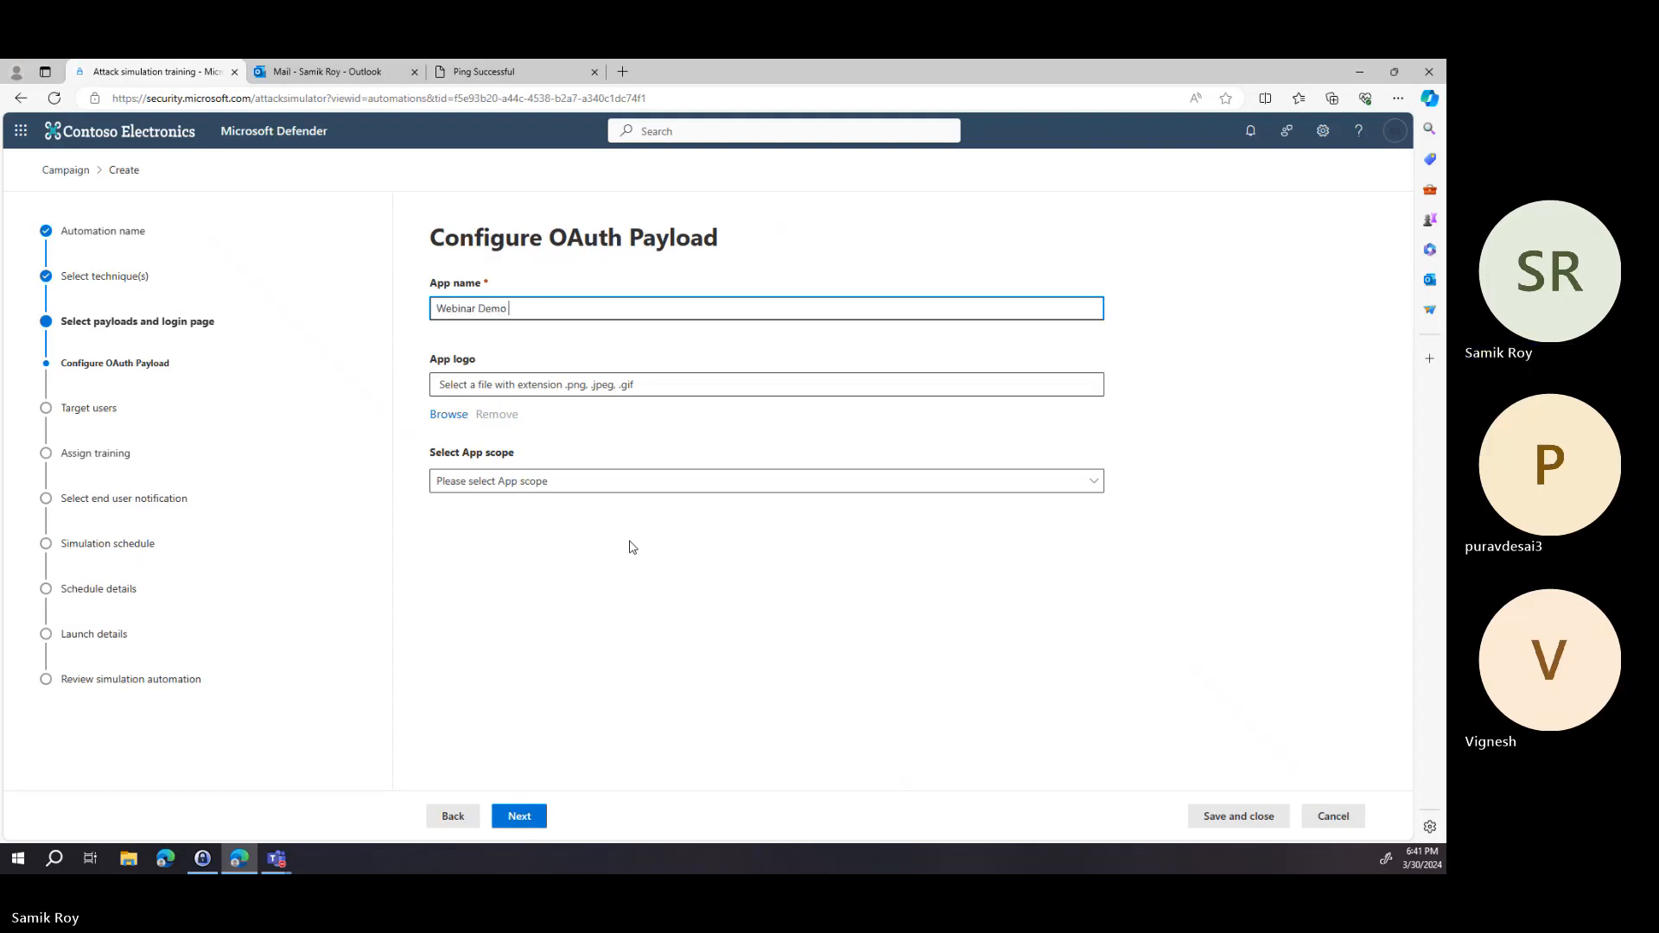
{"action": "type", "text": "app 2"}
{"action": "key", "text": "ctrl+a"}
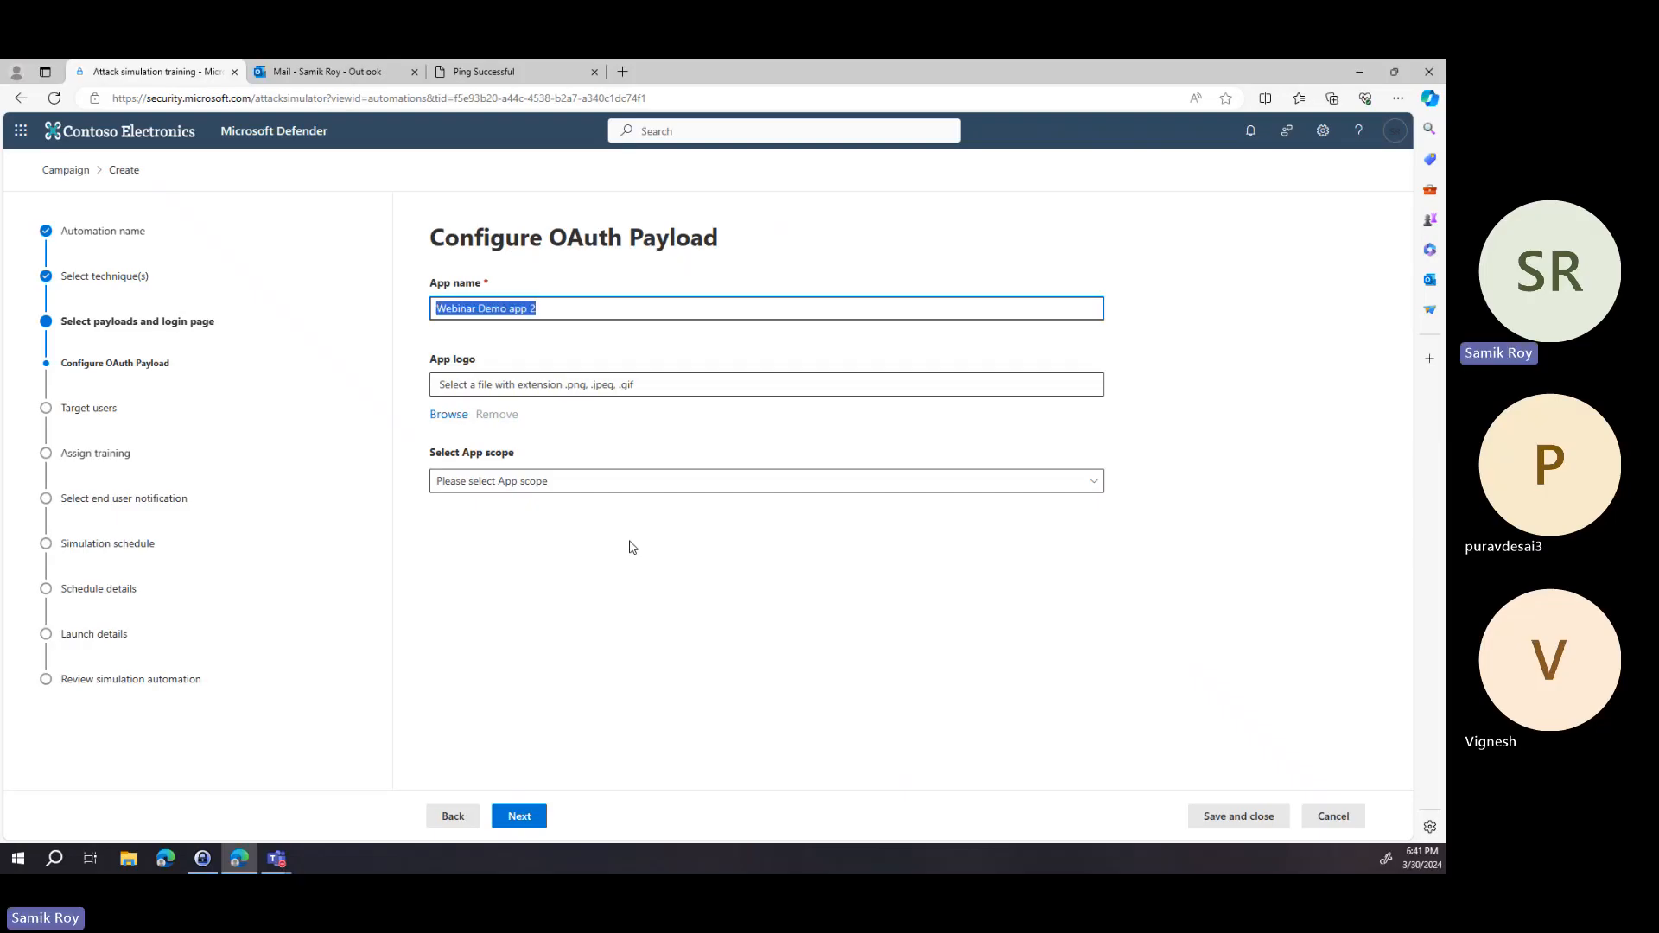
{"action": "left_click", "coordinate": [683, 390]}
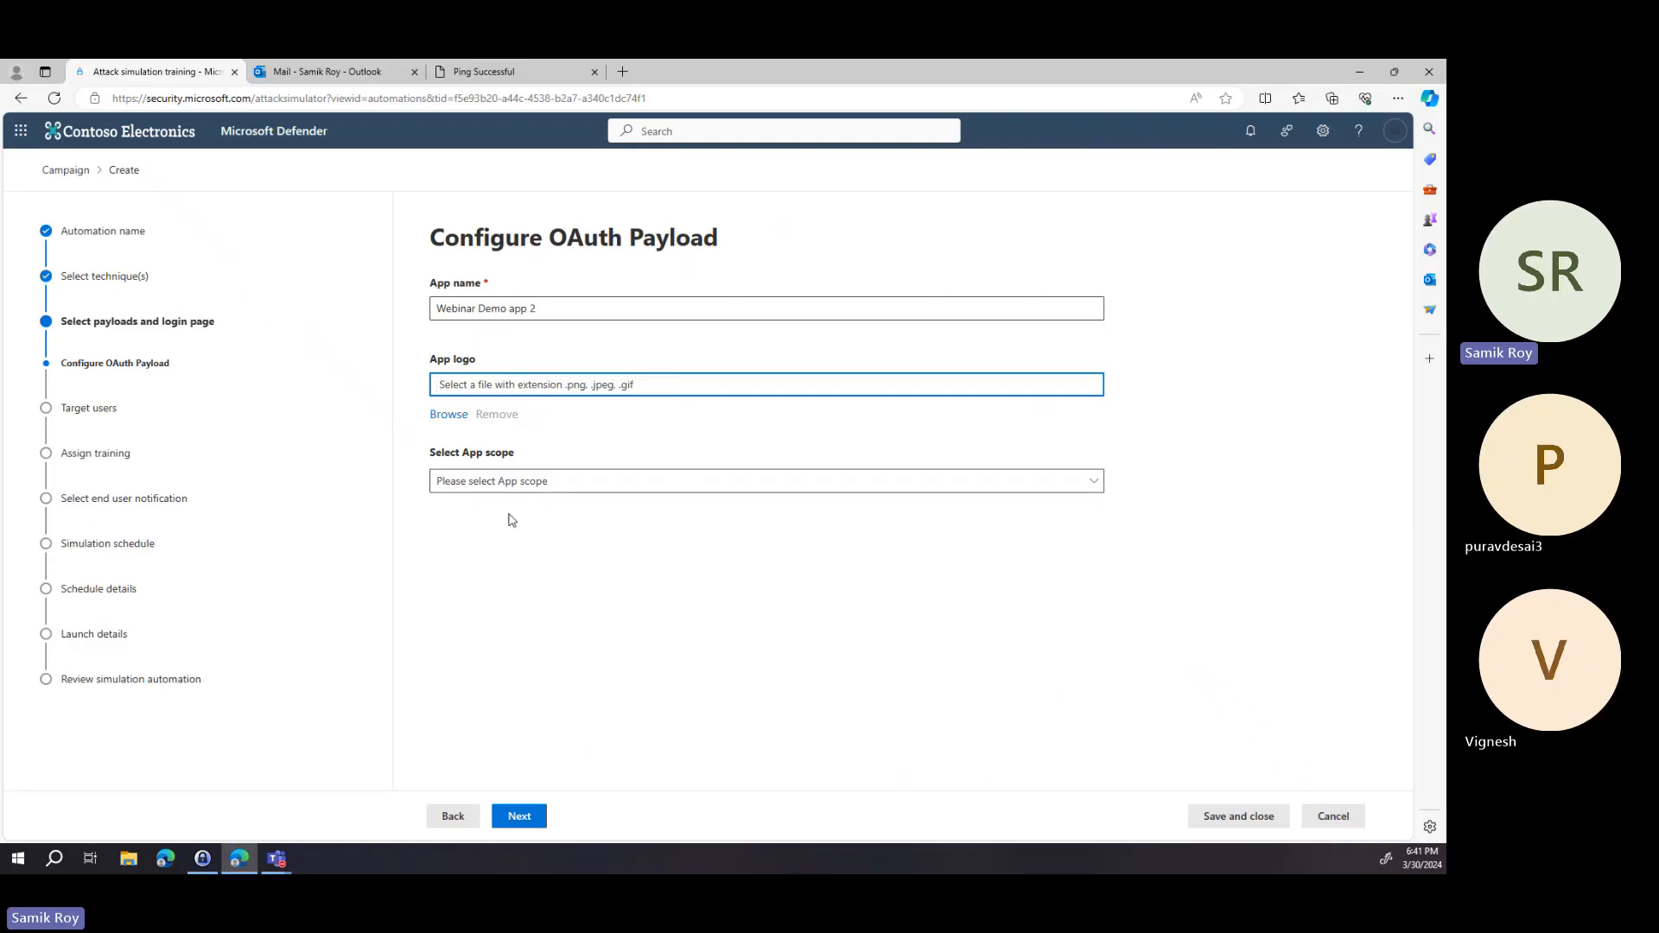
Set the OAuth app scope to Send mail as a user and continue.
{"action": "left_click", "coordinate": [526, 491]}
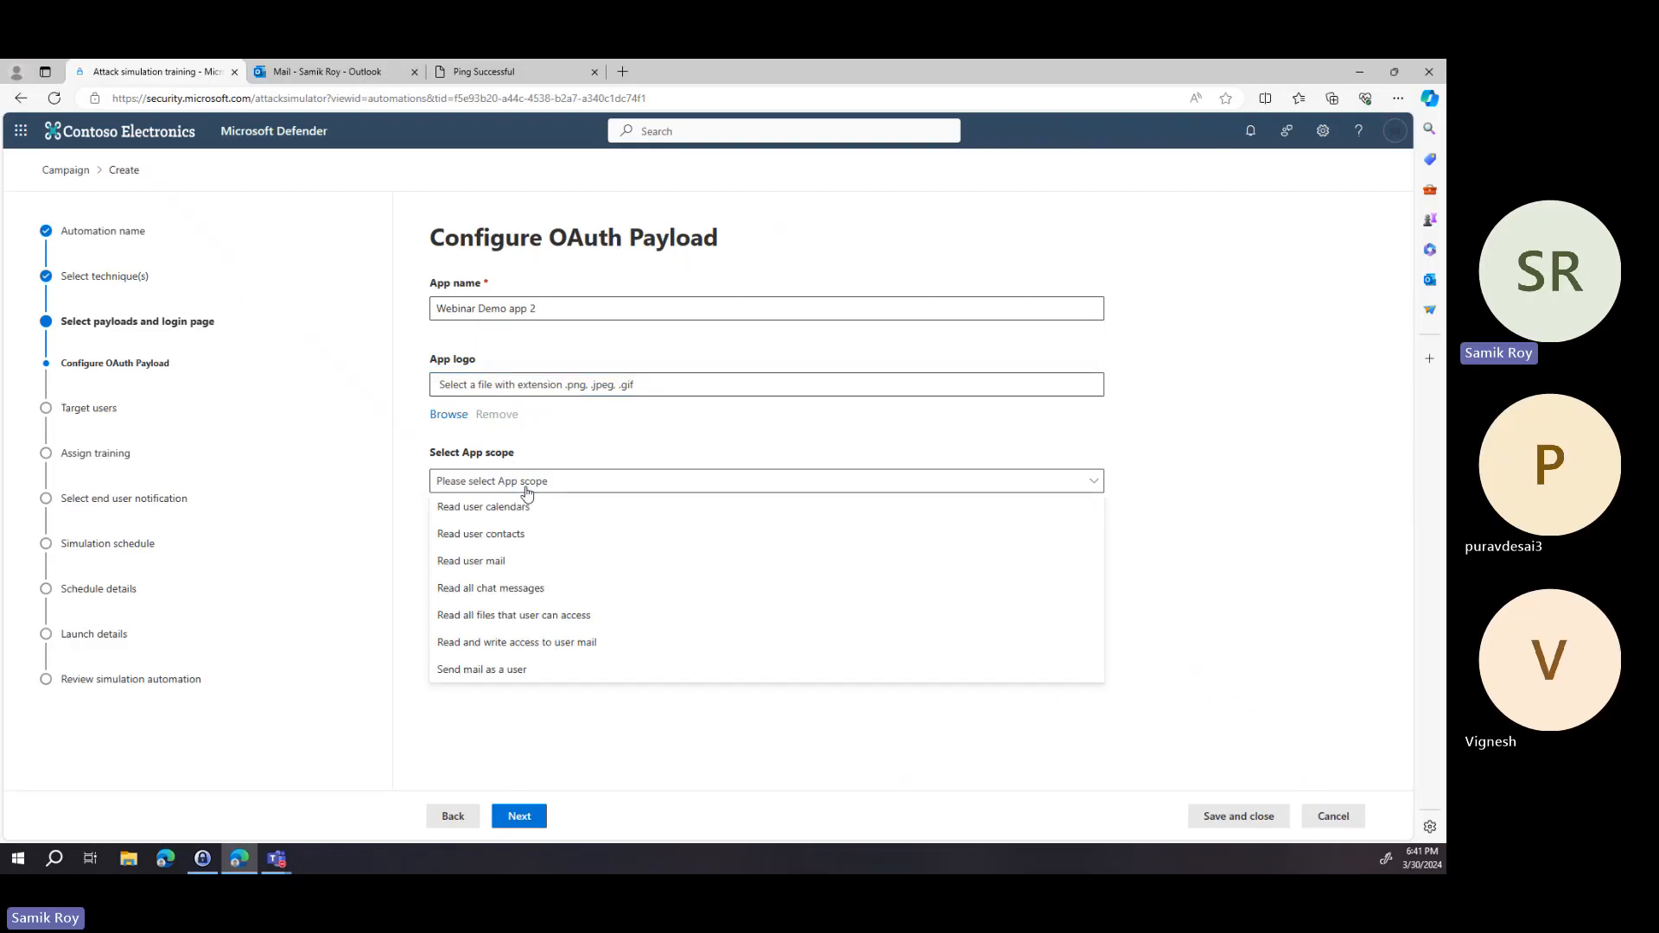
{"action": "left_click", "coordinate": [572, 676]}
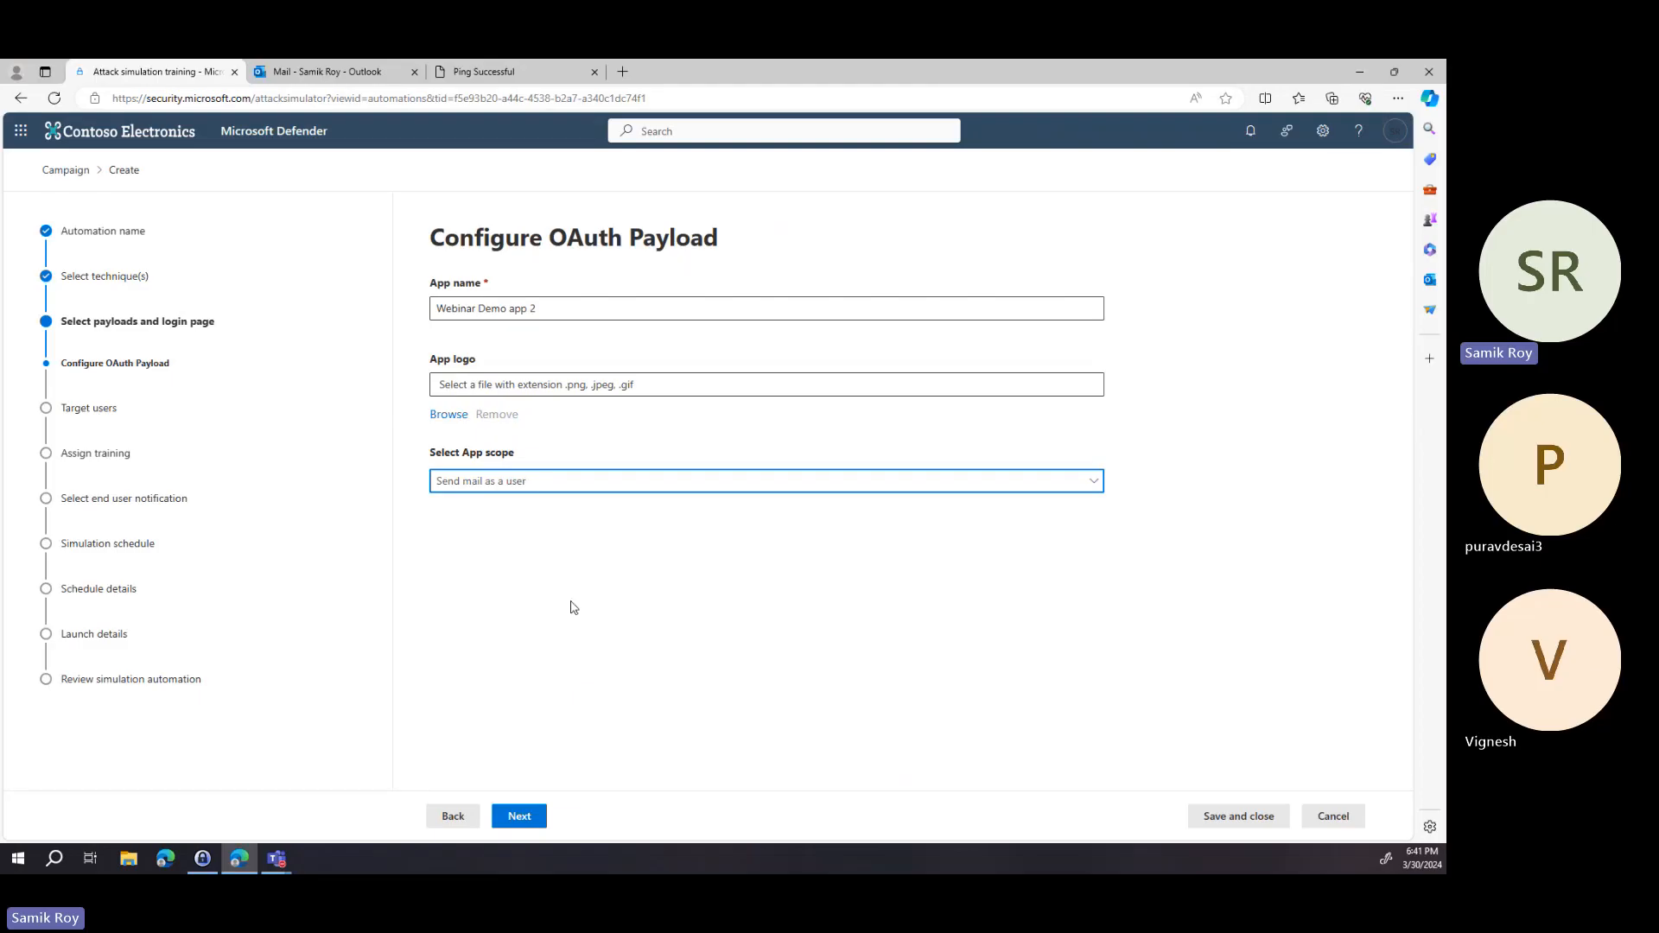
{"action": "left_click", "coordinate": [536, 823]}
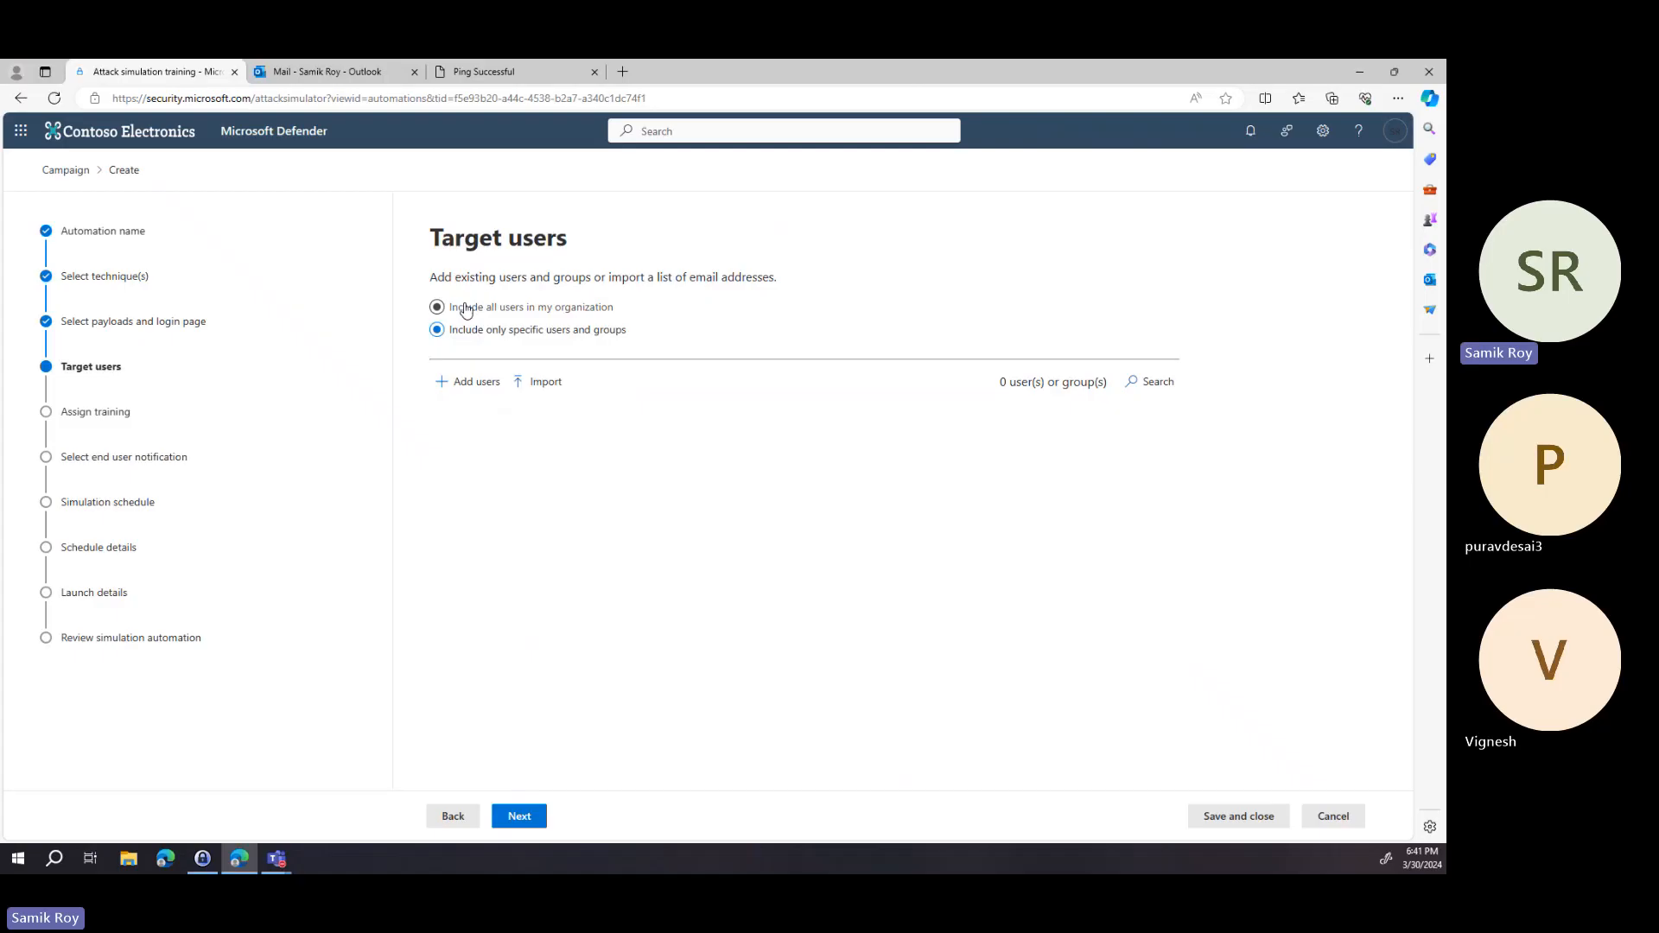
Target all users in the organization and continue.
{"action": "left_click", "coordinate": [466, 310]}
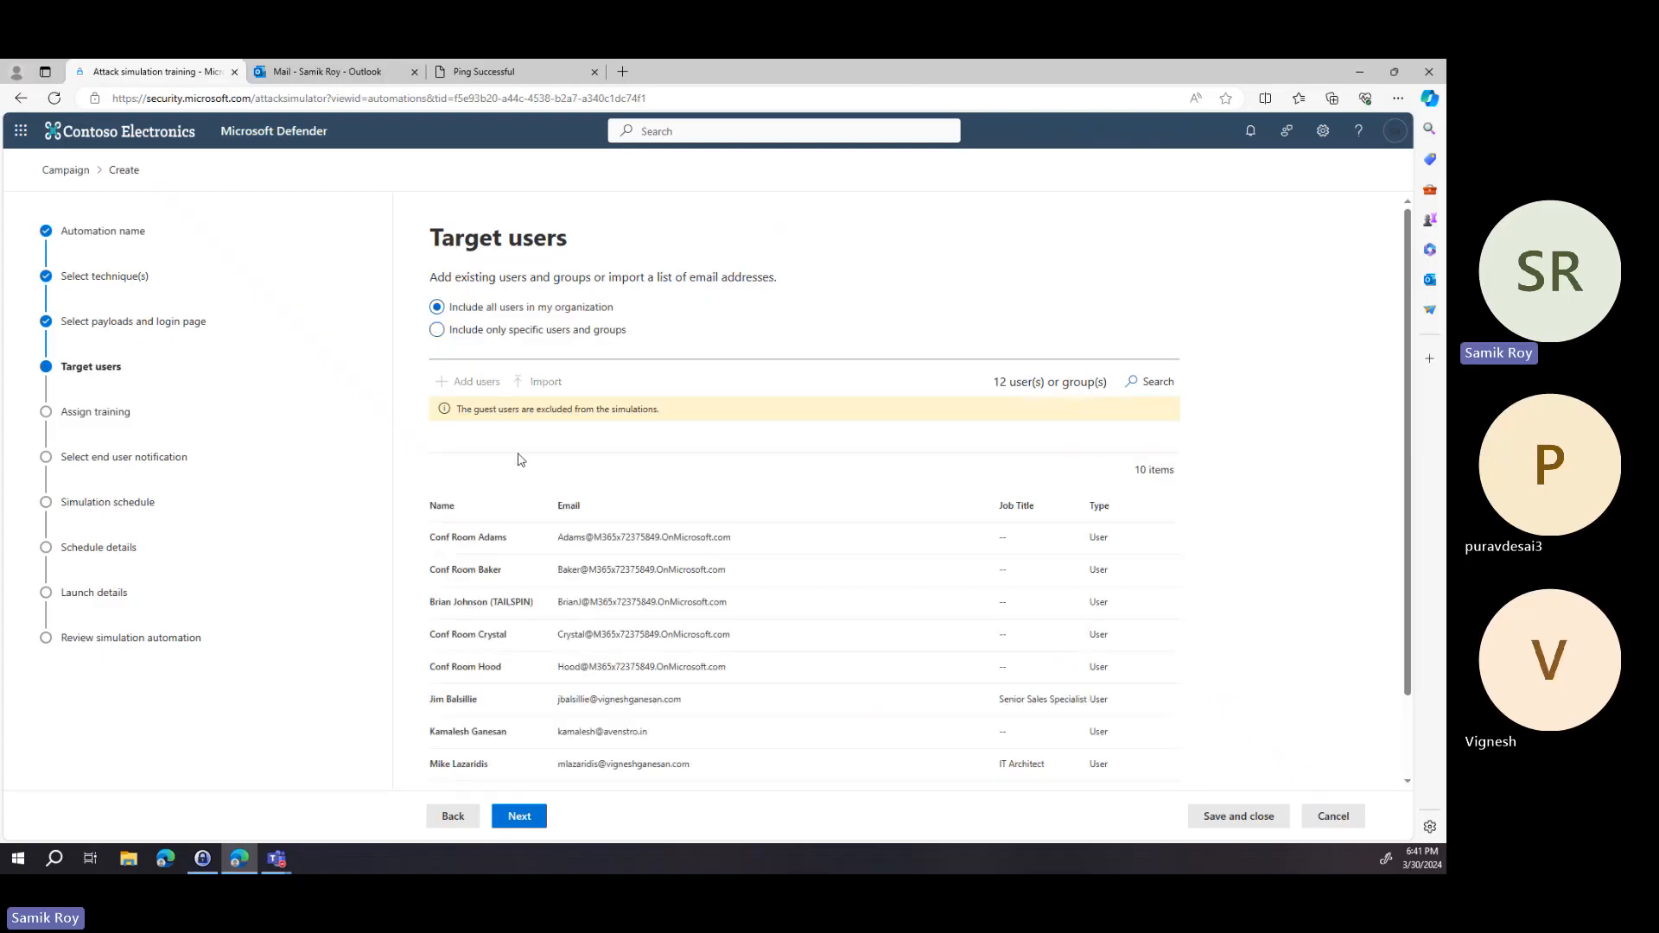
{"action": "left_click", "coordinate": [522, 817]}
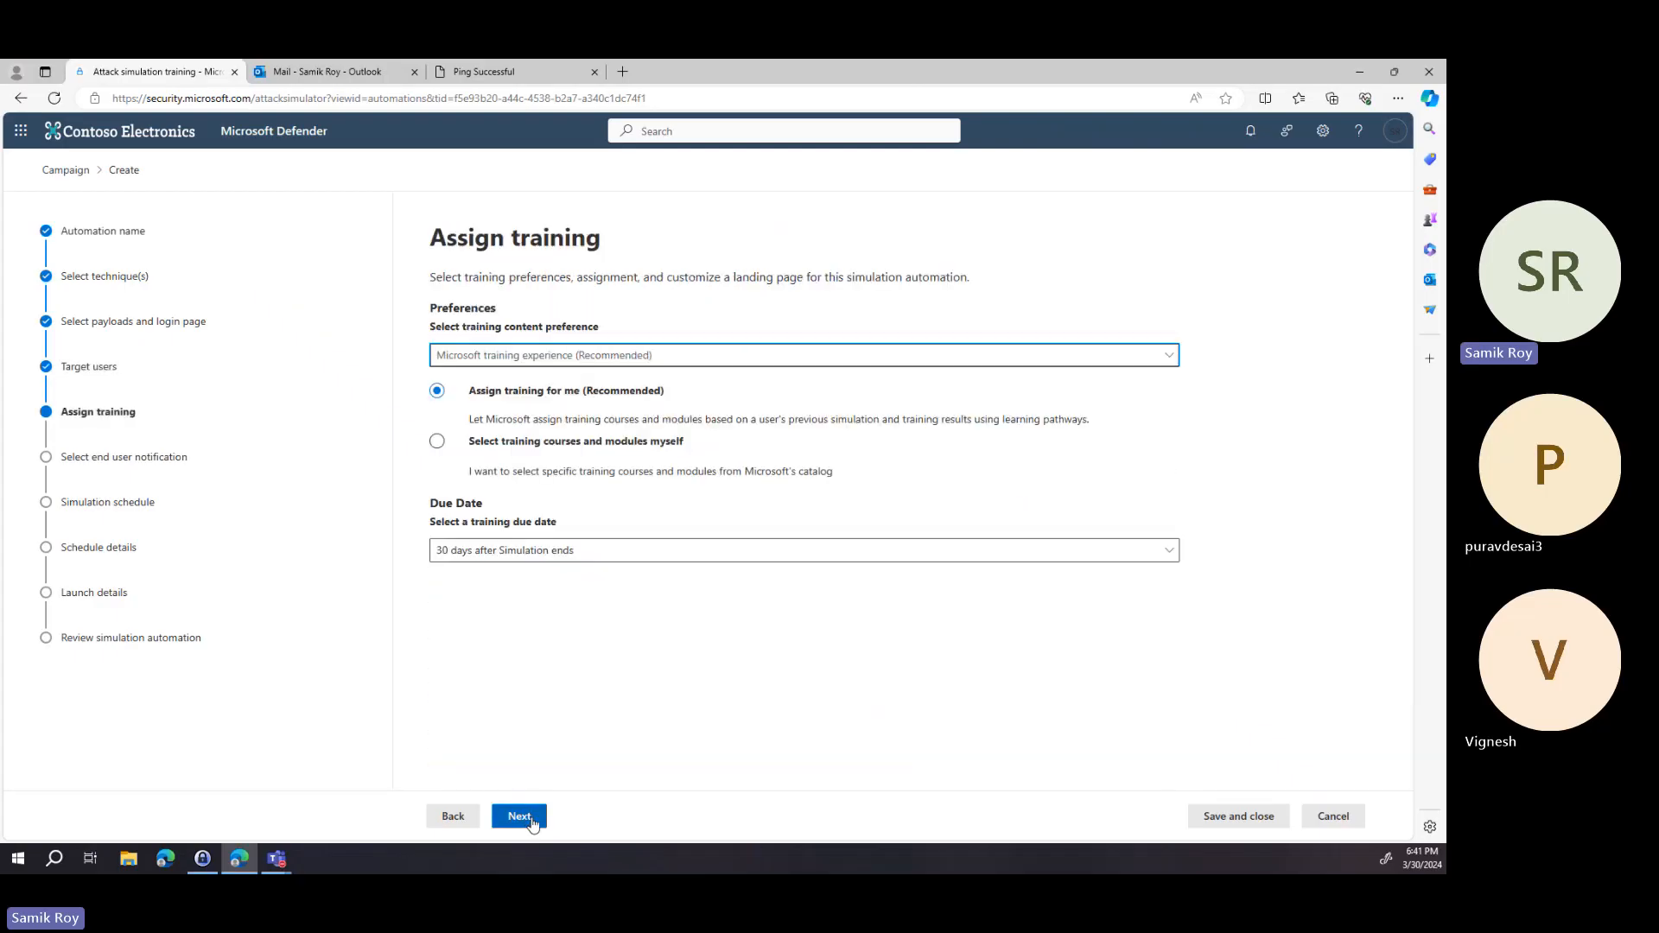
Keep Microsoft training experience (Recommended), set the training due date to 7 days after Simulation ends, and continue.
{"action": "left_click", "coordinate": [650, 355]}
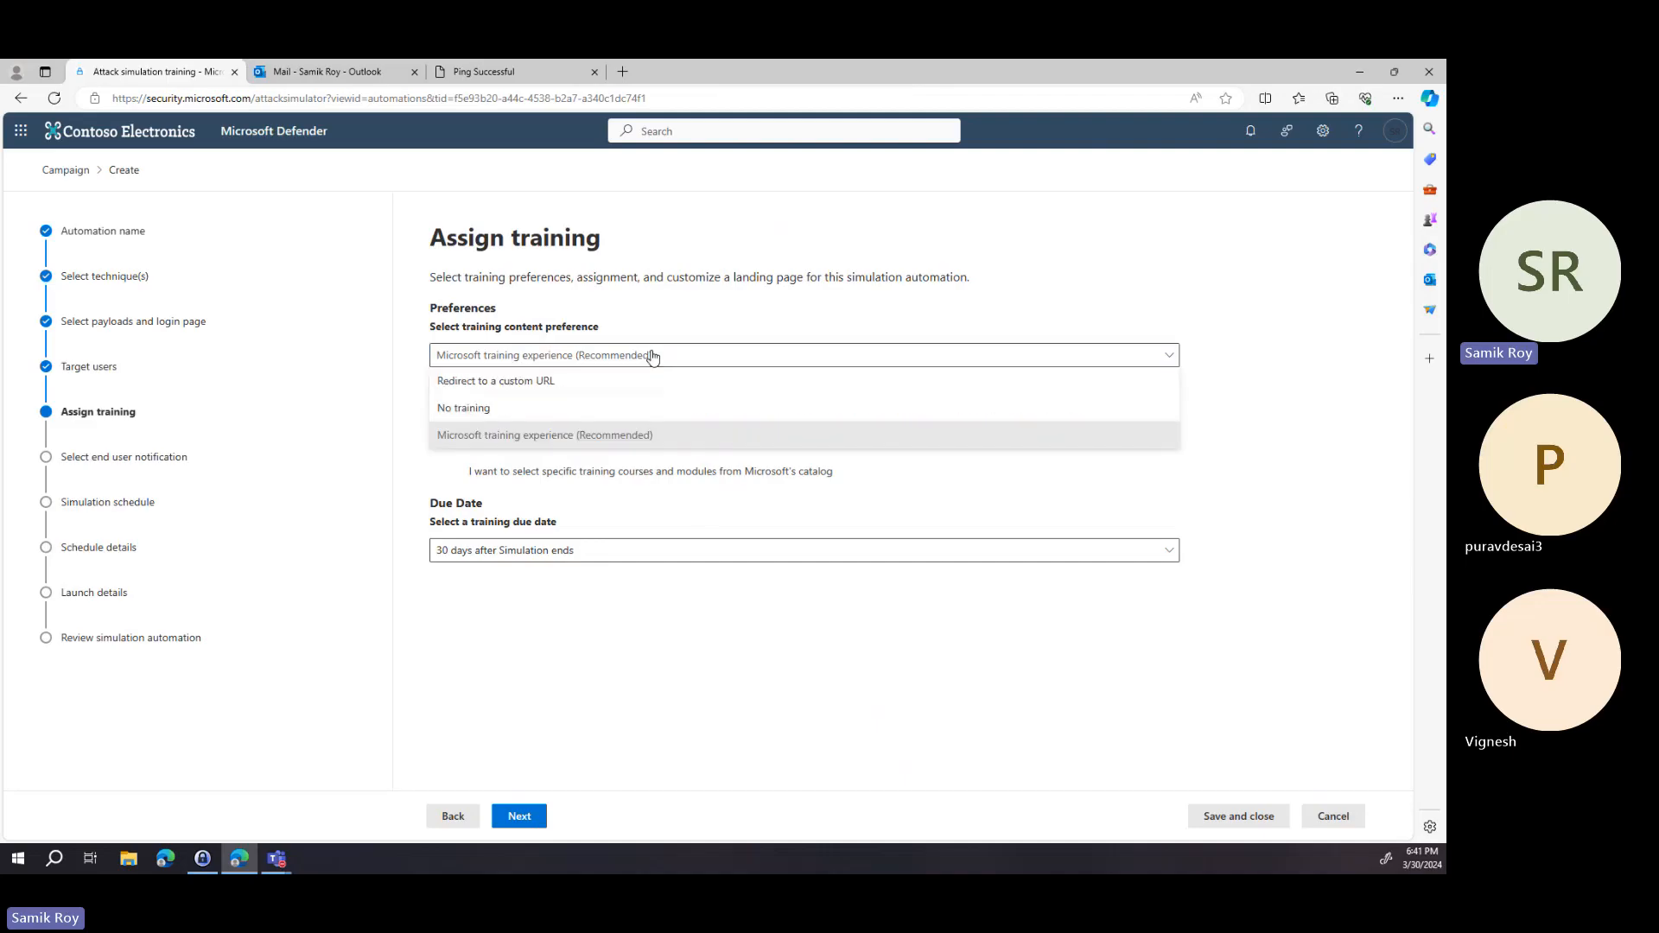
{"action": "left_click", "coordinate": [680, 436]}
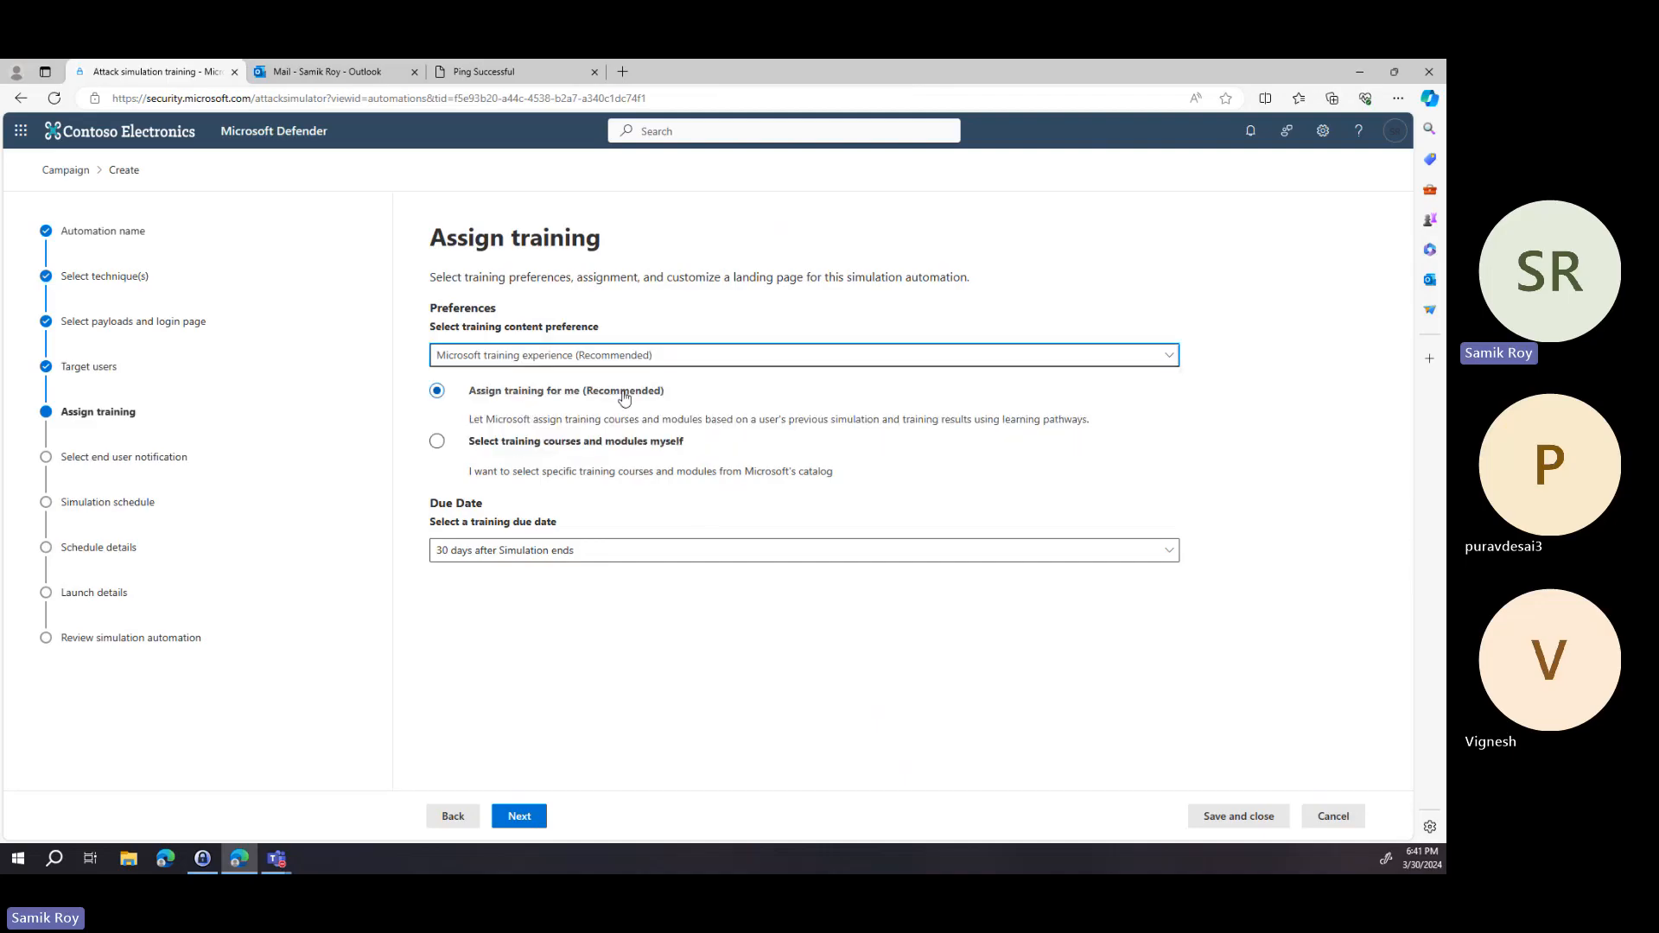
{"action": "left_click", "coordinate": [548, 553]}
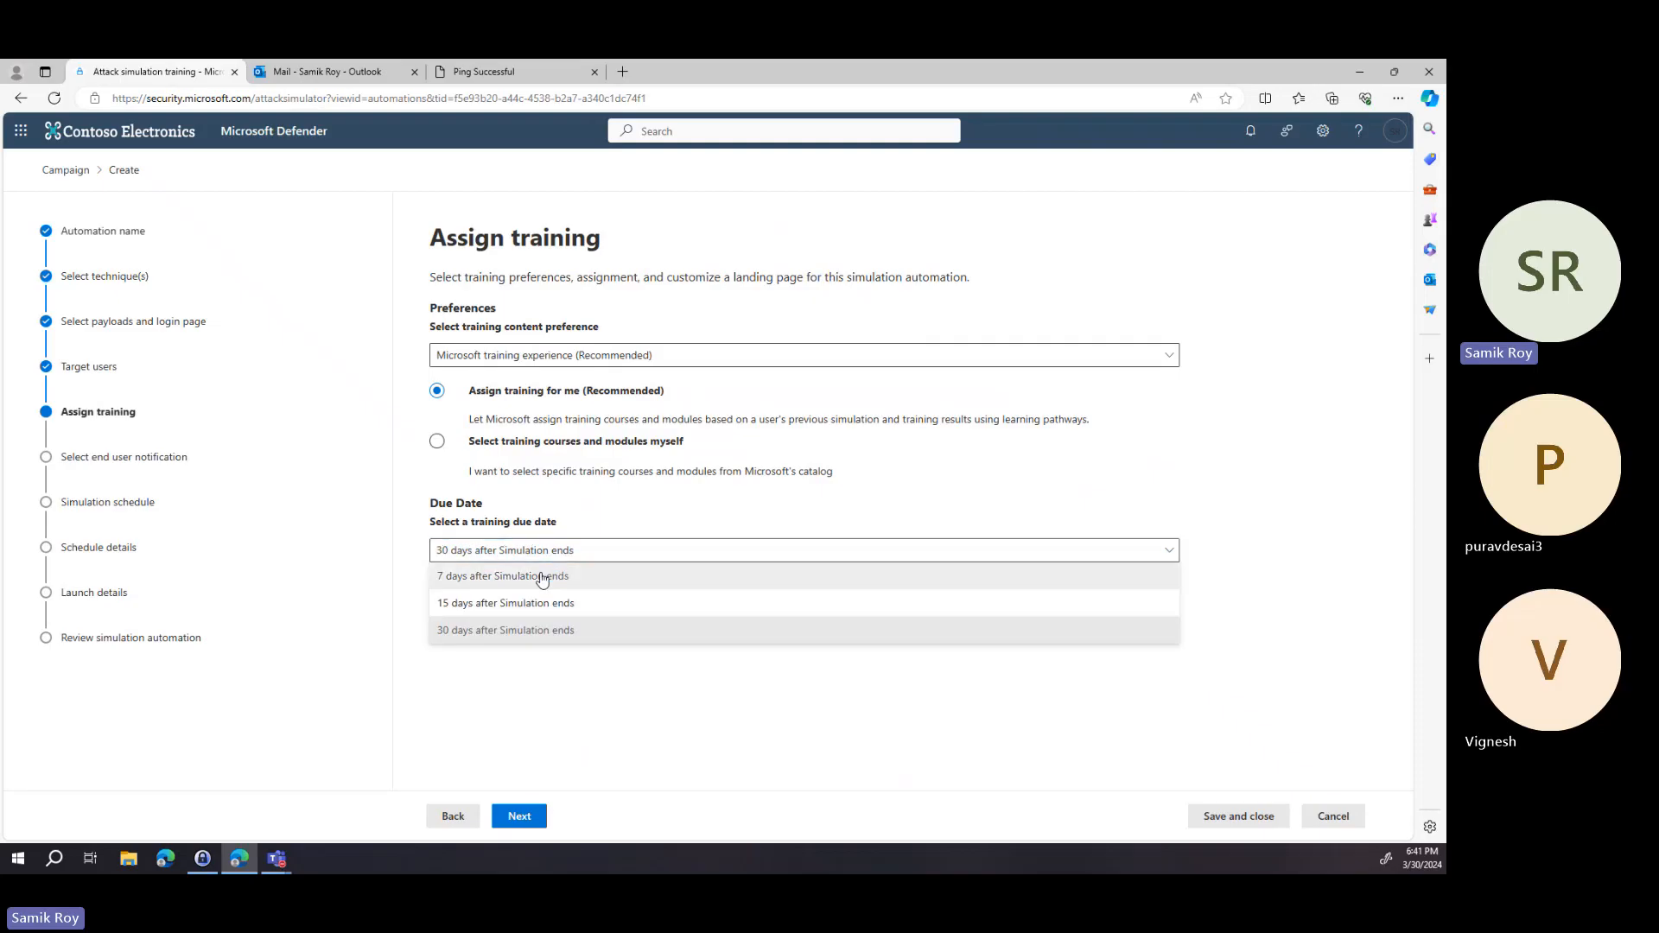
{"action": "left_click", "coordinate": [539, 575]}
{"action": "left_click", "coordinate": [519, 816]}
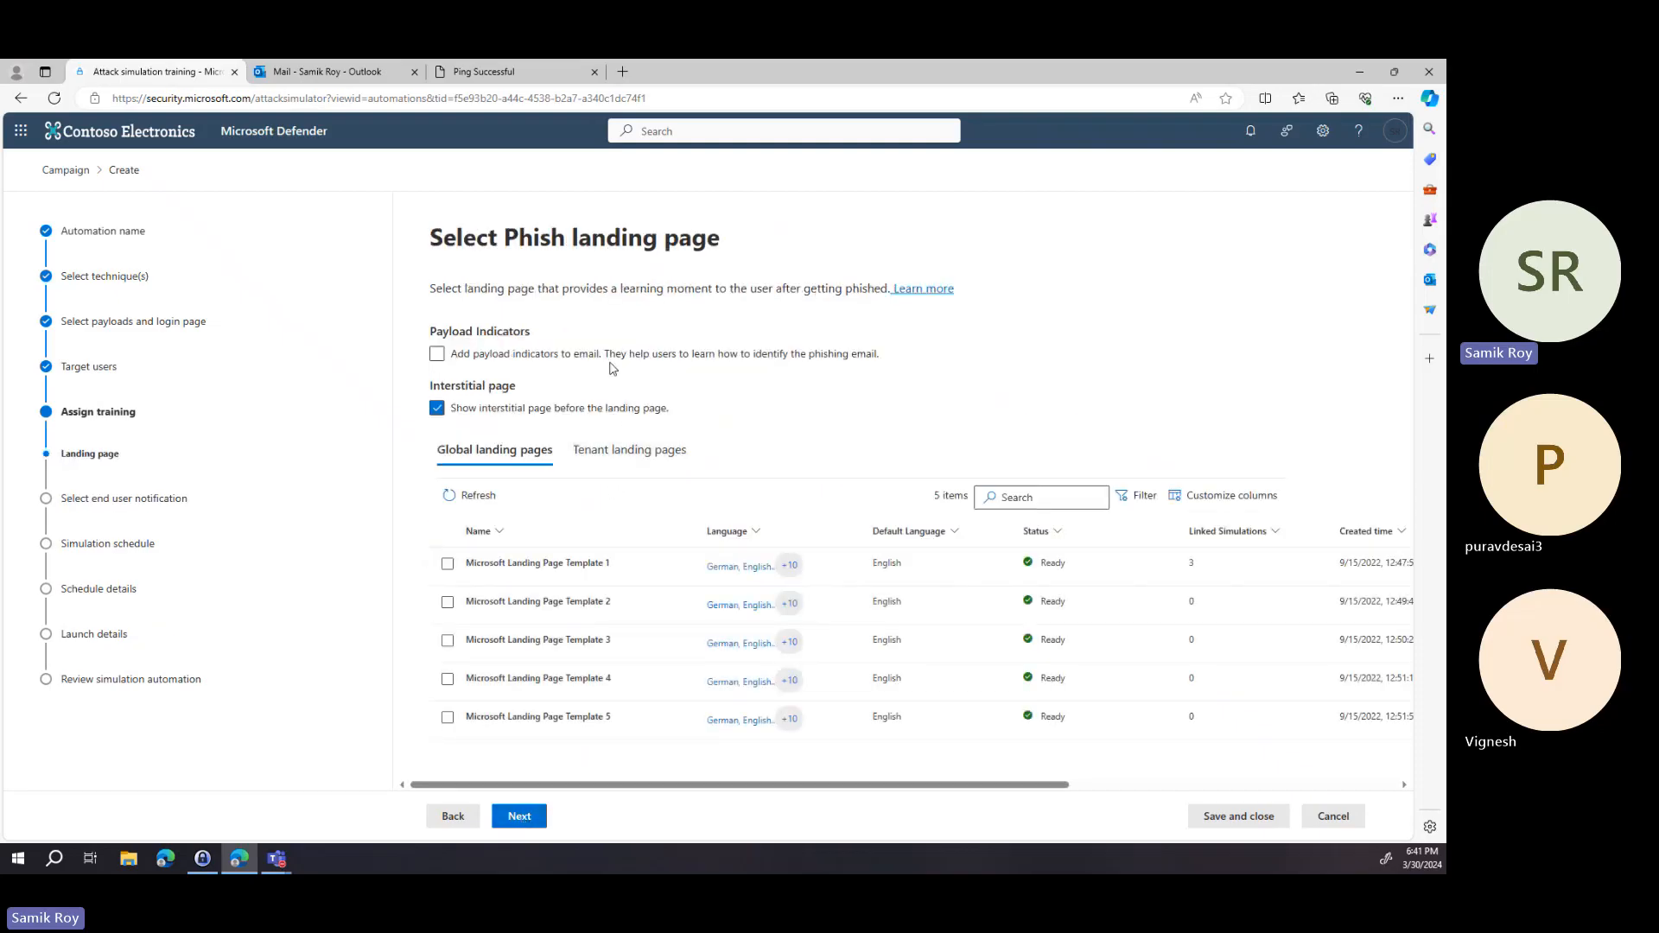
Select Microsoft Landing Page Template 1 as the phish landing page and continue.
{"action": "left_click", "coordinate": [447, 564]}
{"action": "scroll", "coordinate": [608, 745], "scroll_direction": "down", "scroll_amount": 2}
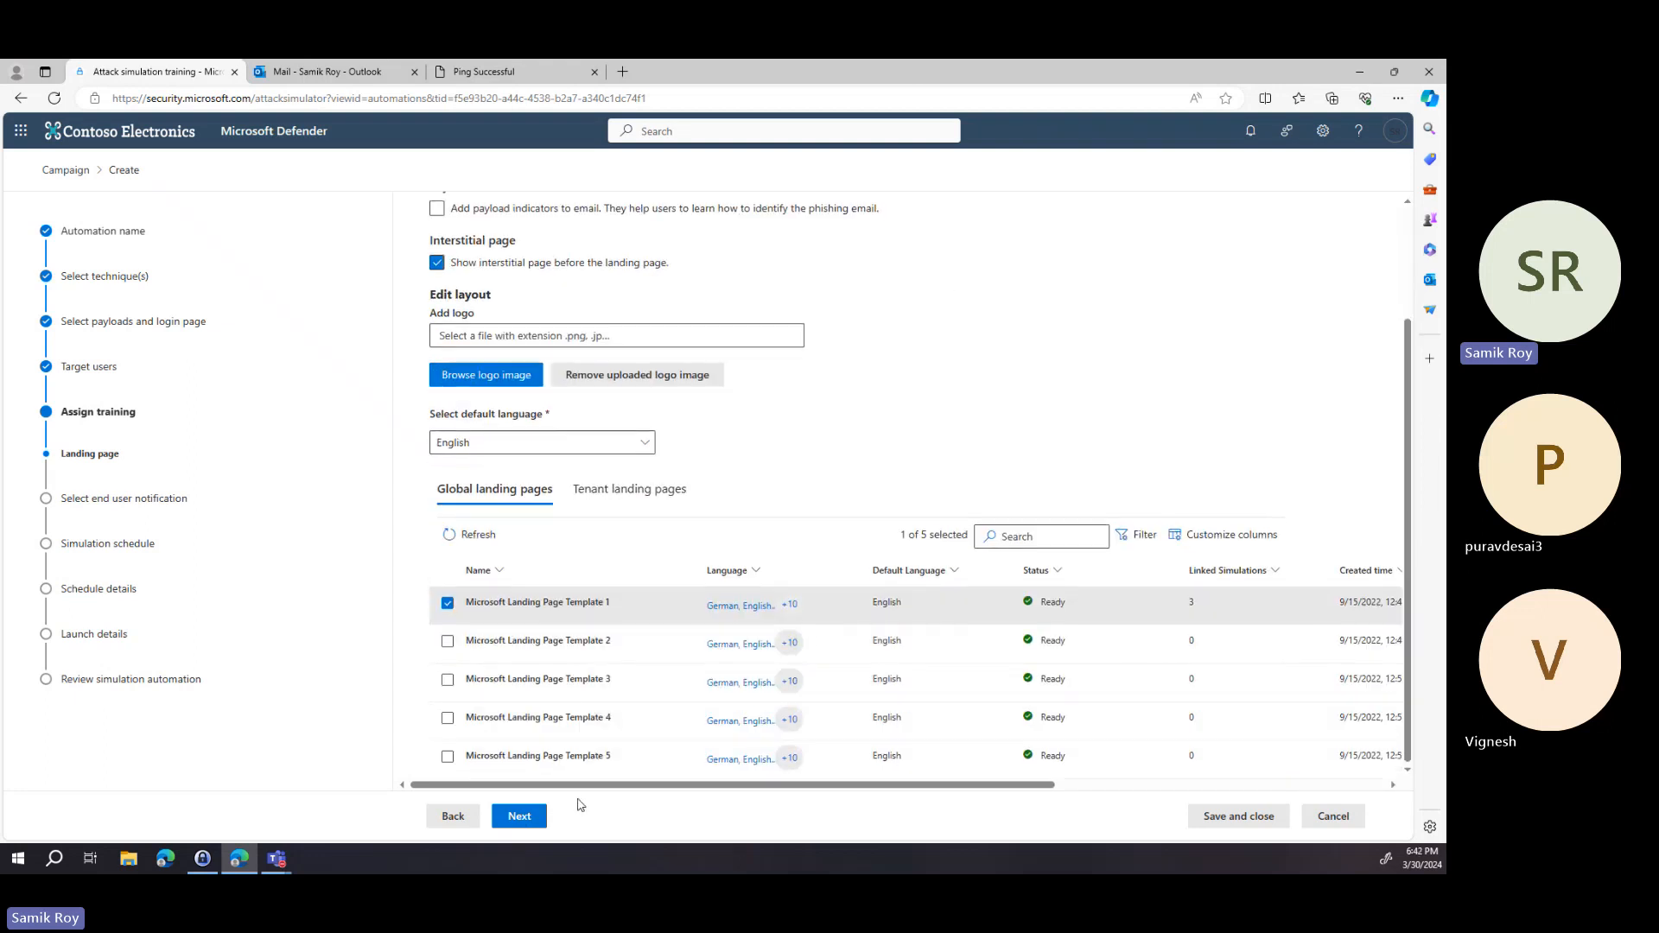
{"action": "left_click", "coordinate": [541, 817]}
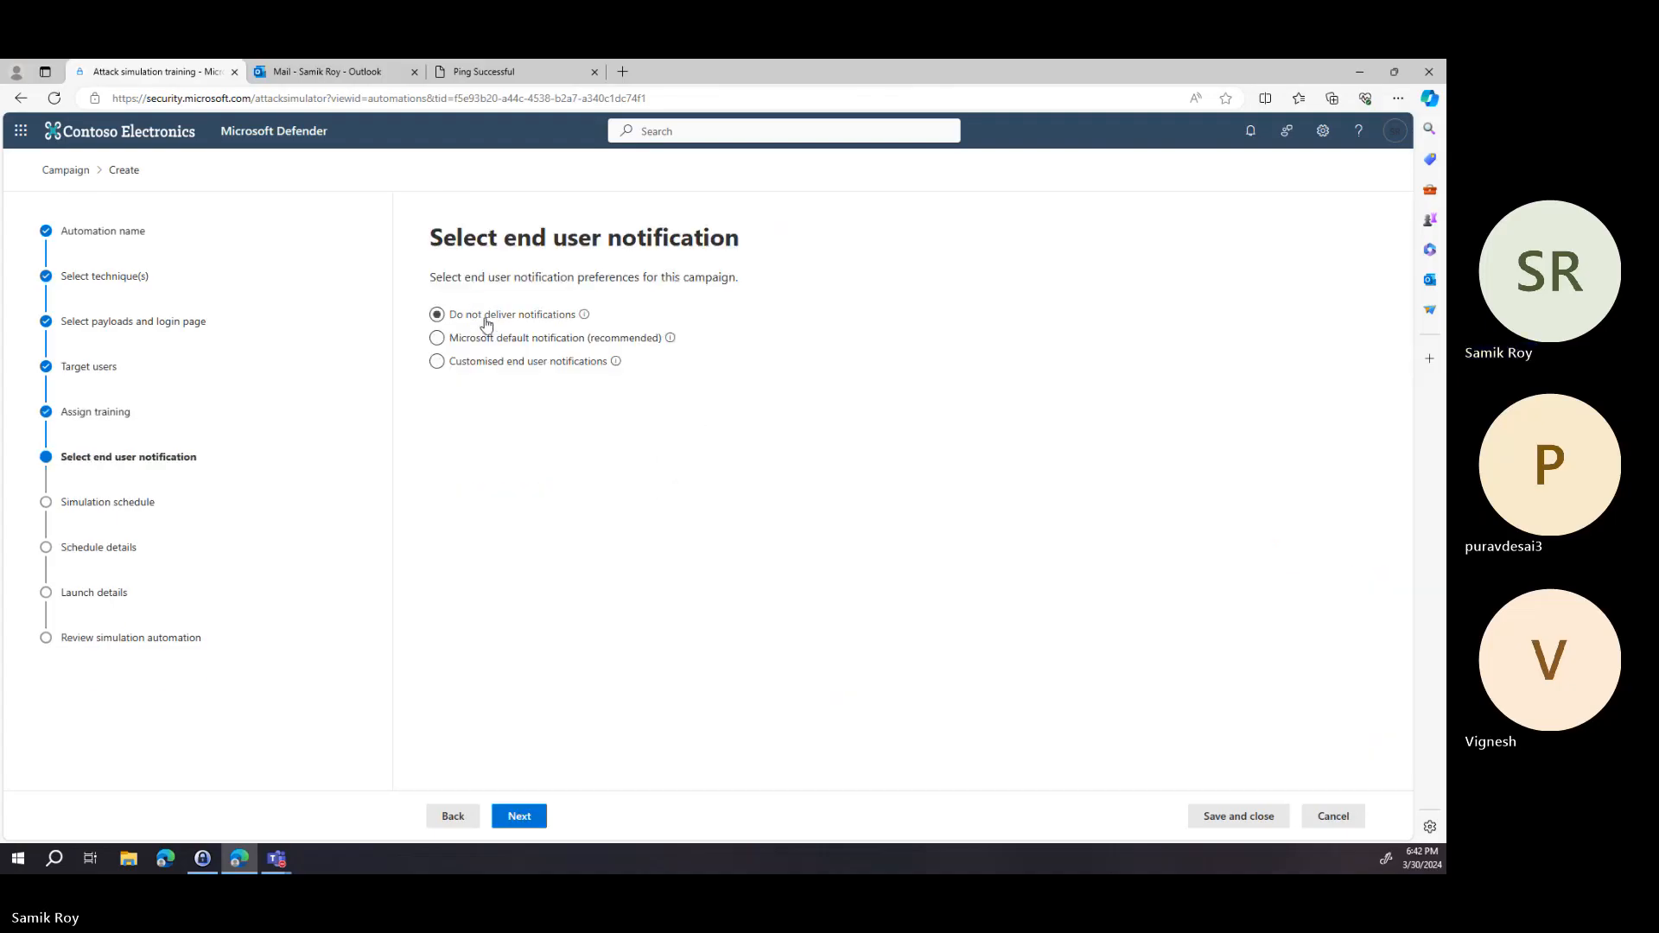
Use Microsoft default notifications, deliver positive reinforcement during simulation, send training reminders Weekly, and continue.
{"action": "left_click", "coordinate": [487, 339]}
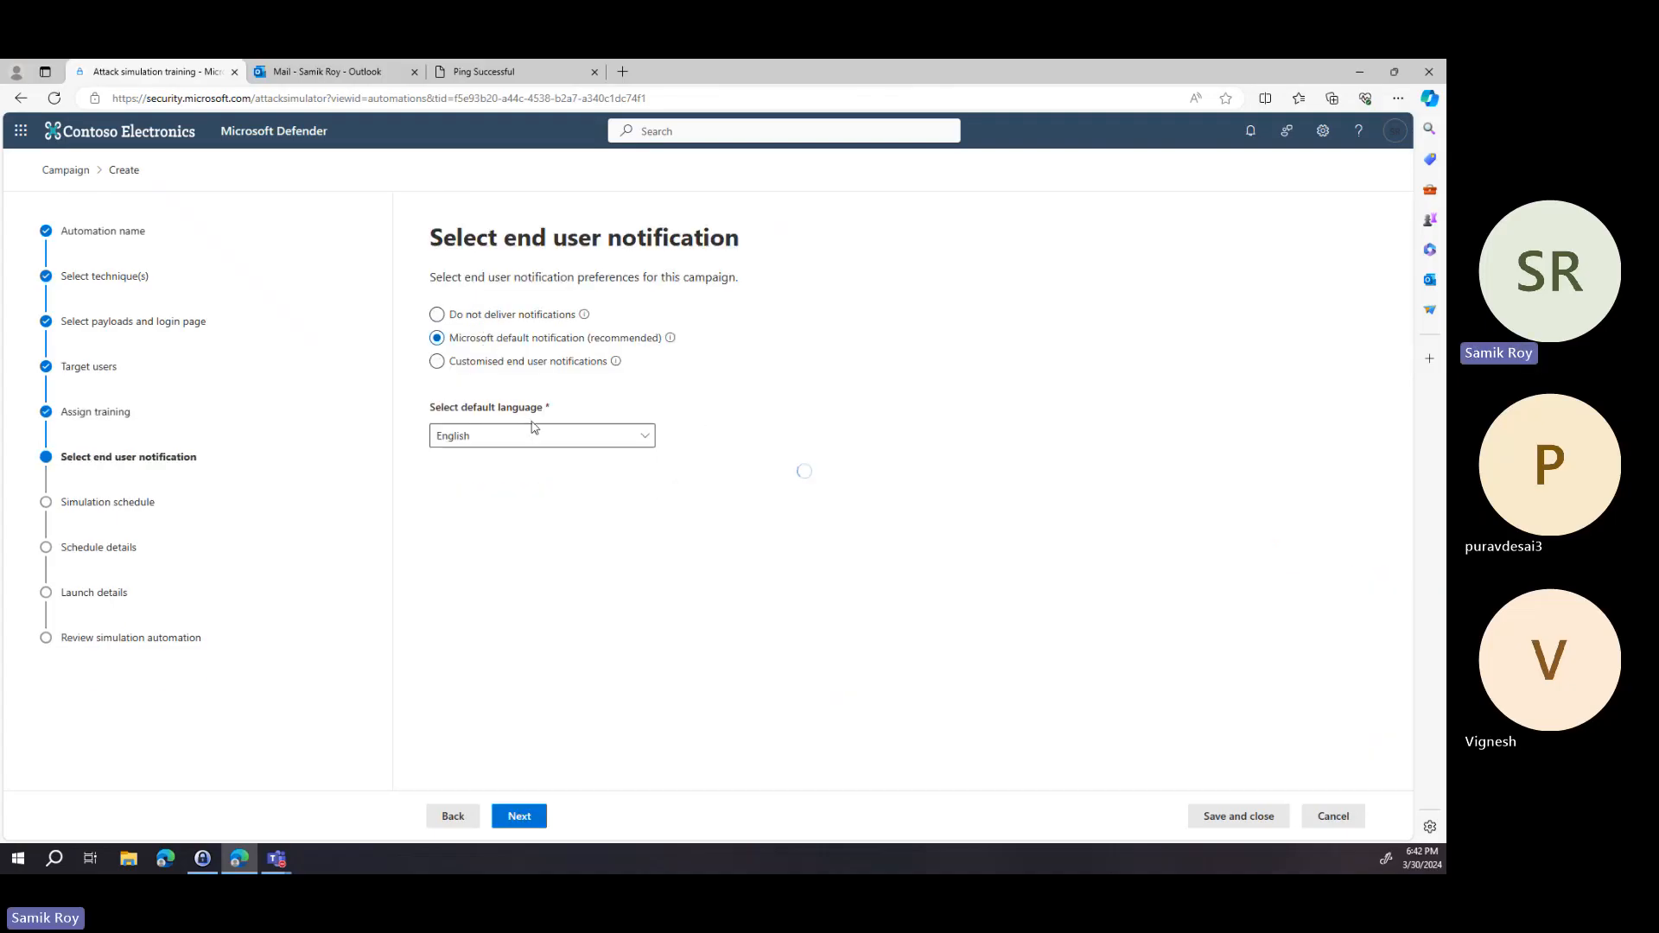
{"action": "left_click", "coordinate": [1017, 562]}
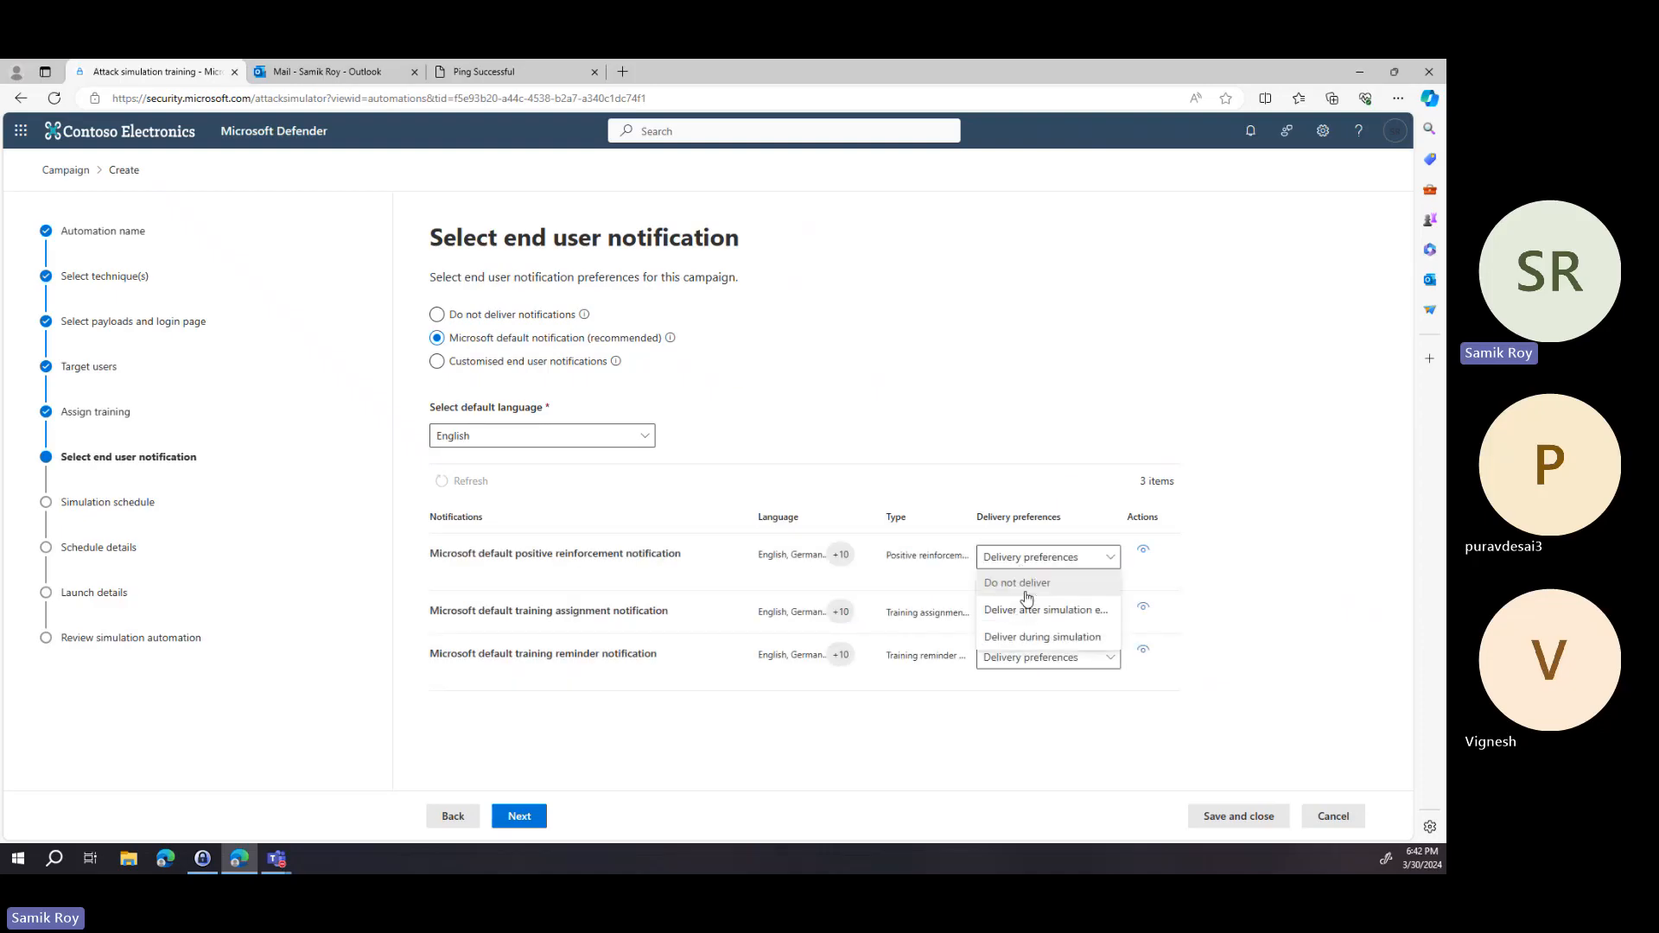
{"action": "left_click", "coordinate": [1039, 645]}
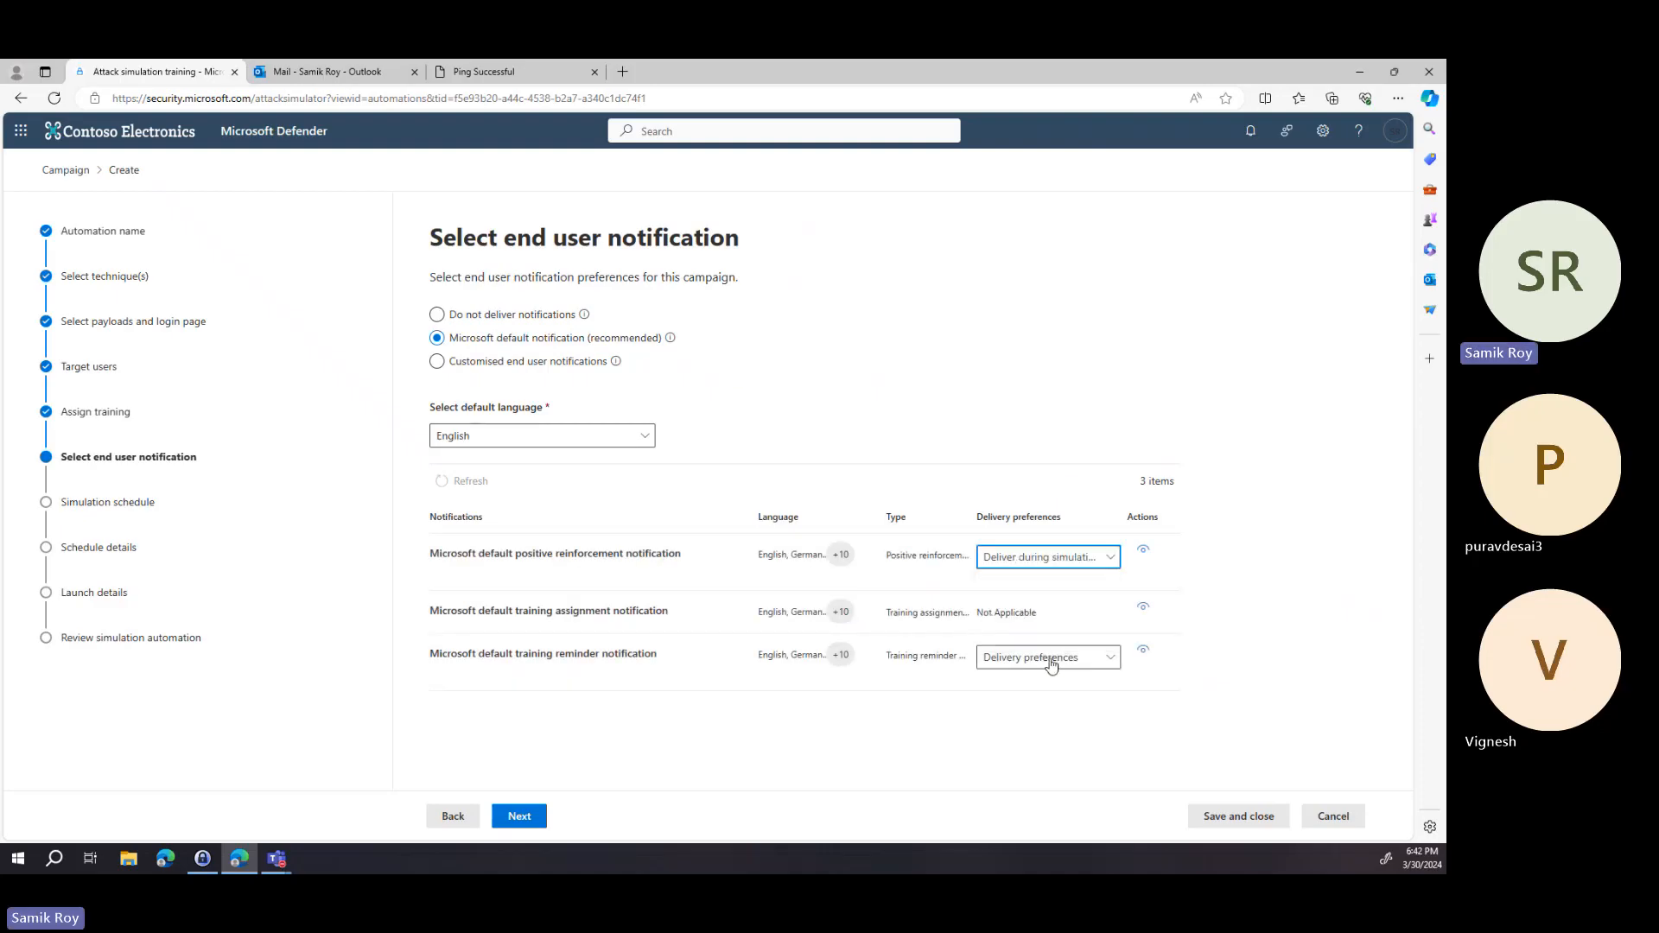
{"action": "left_click", "coordinate": [1052, 658]}
{"action": "left_click", "coordinate": [1050, 712]}
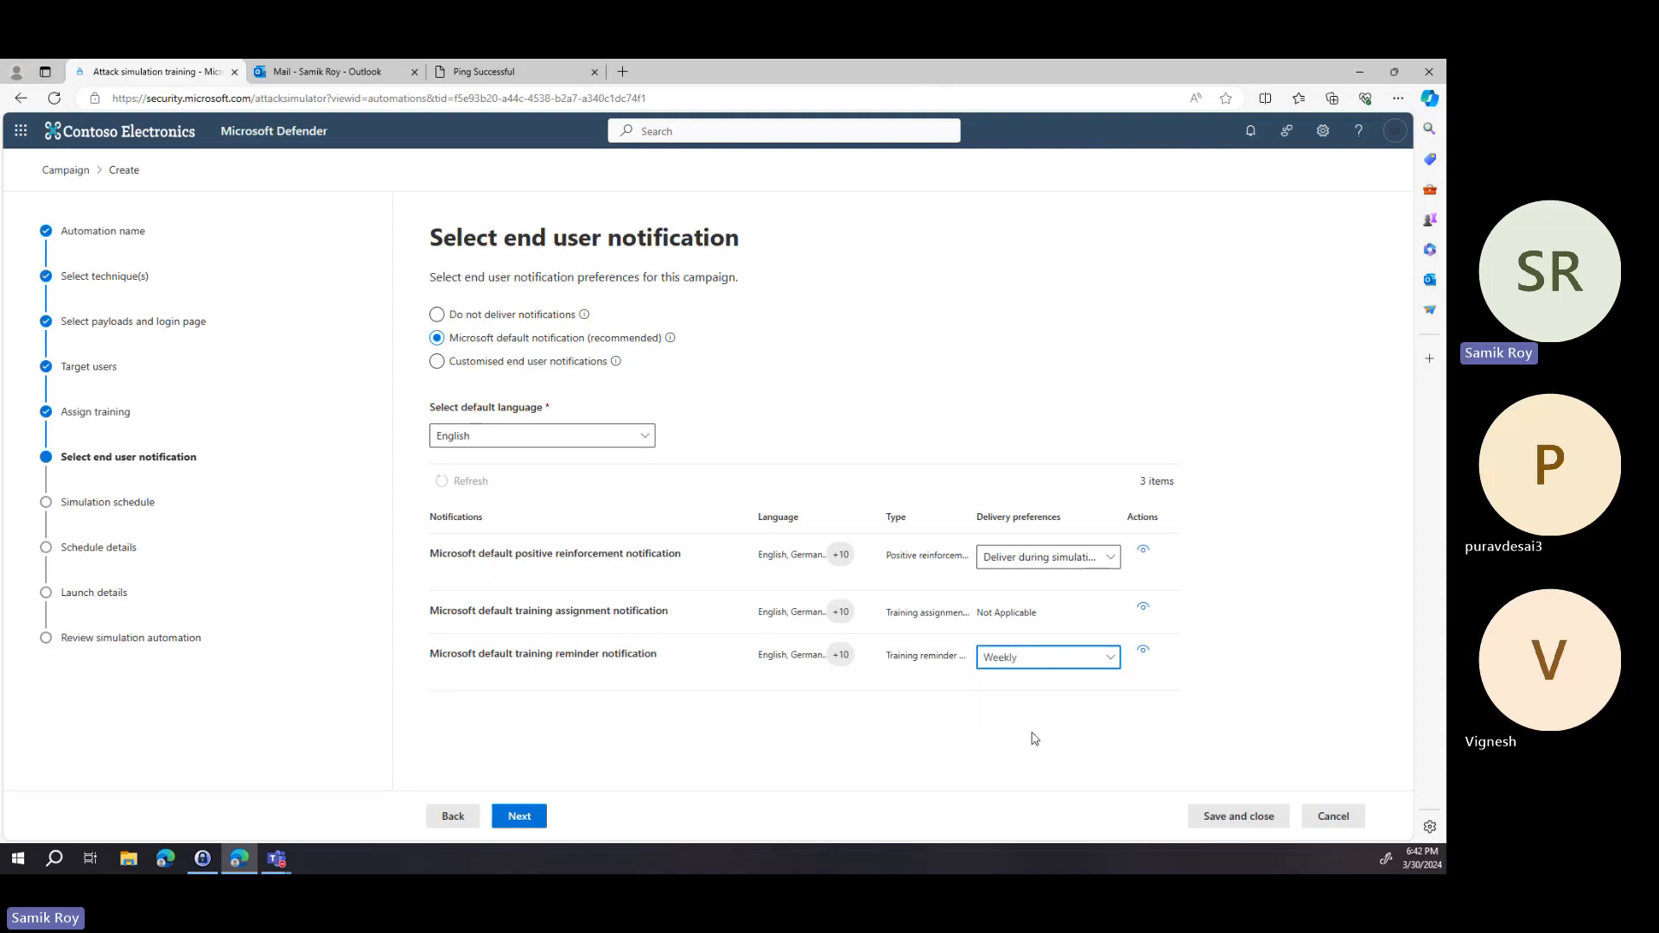
{"action": "left_click", "coordinate": [521, 819]}
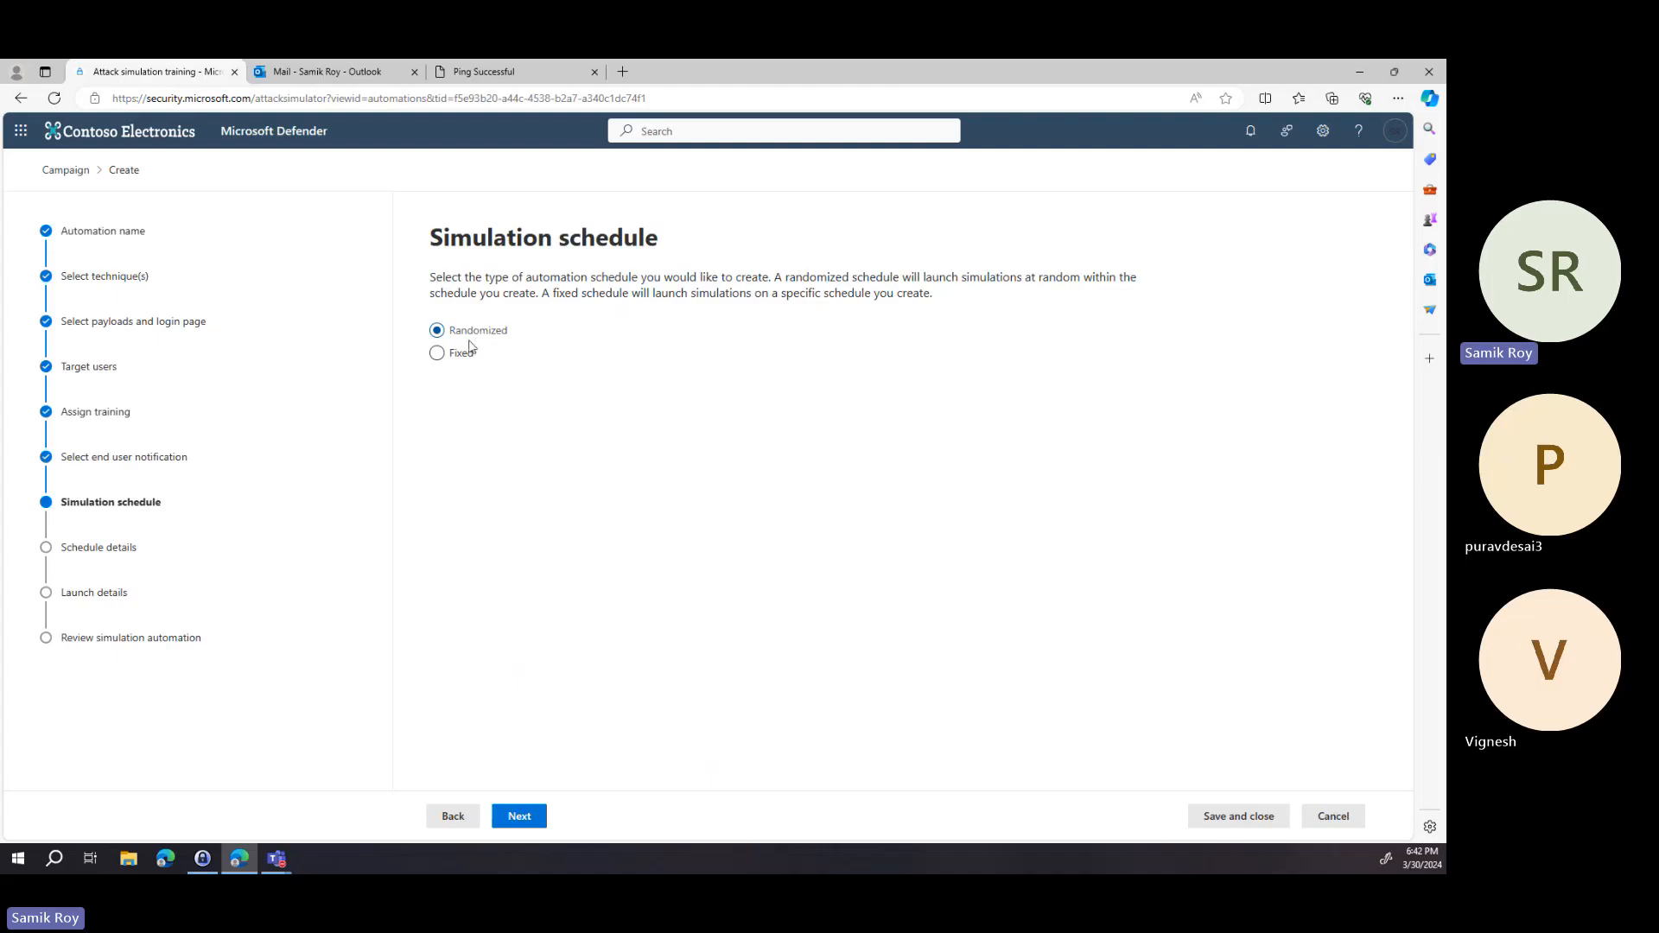
Continue with a fixed schedule and set the automation start date to Sat Mar 30 2024.
{"action": "left_click", "coordinate": [529, 820]}
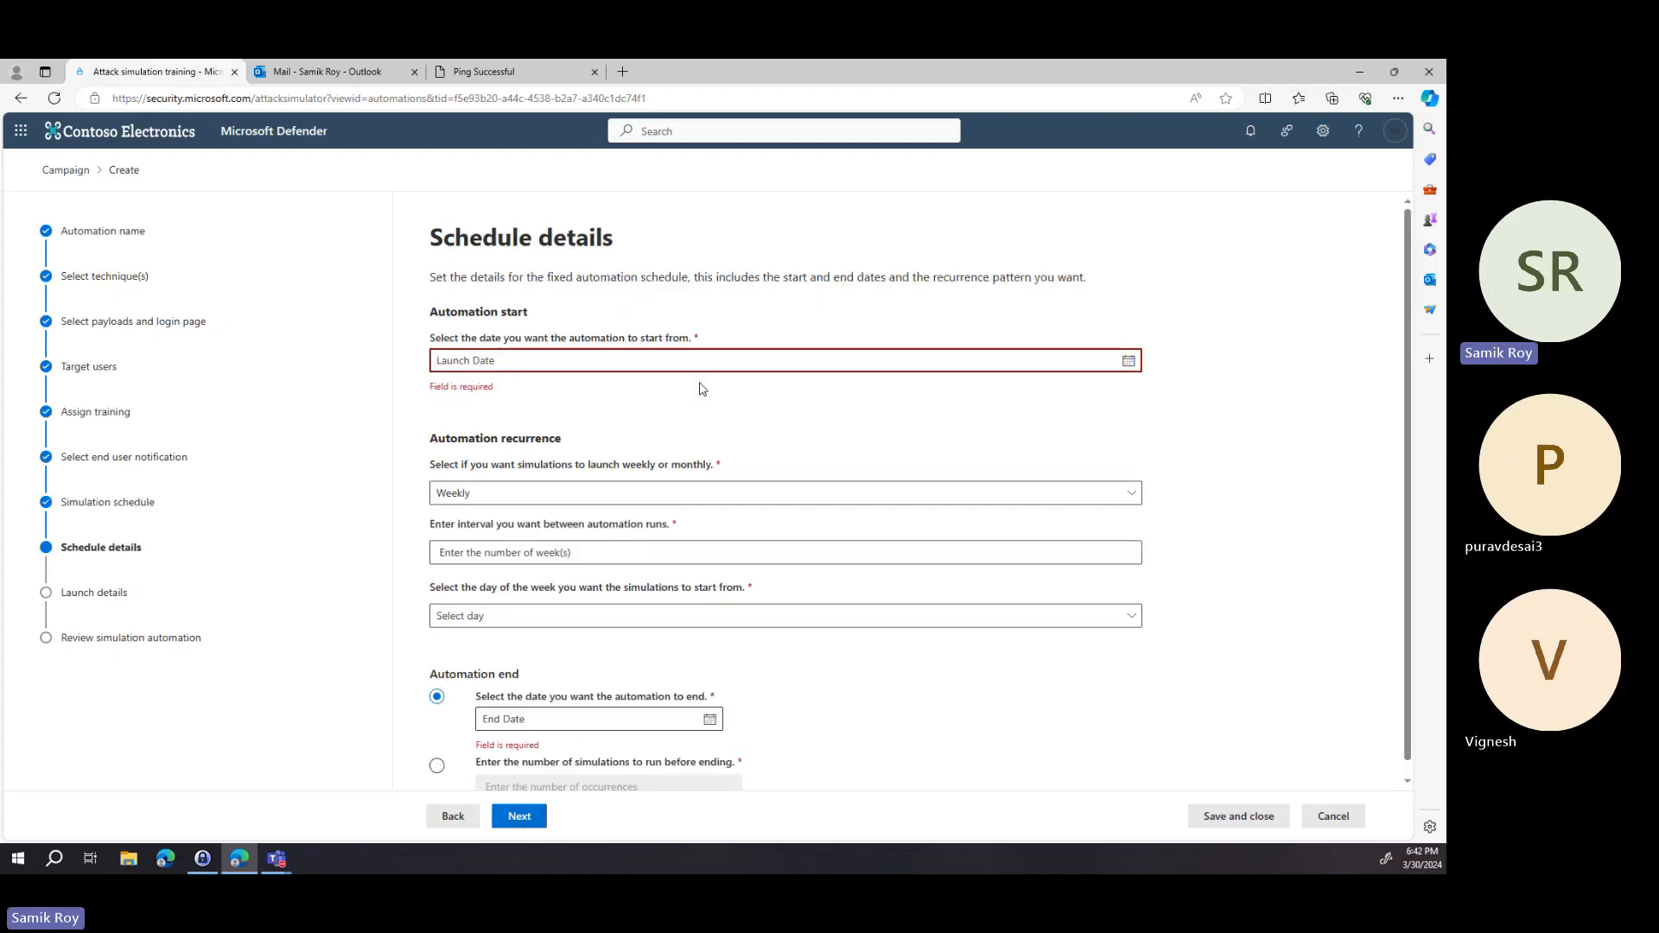
{"action": "left_click", "coordinate": [1128, 361]}
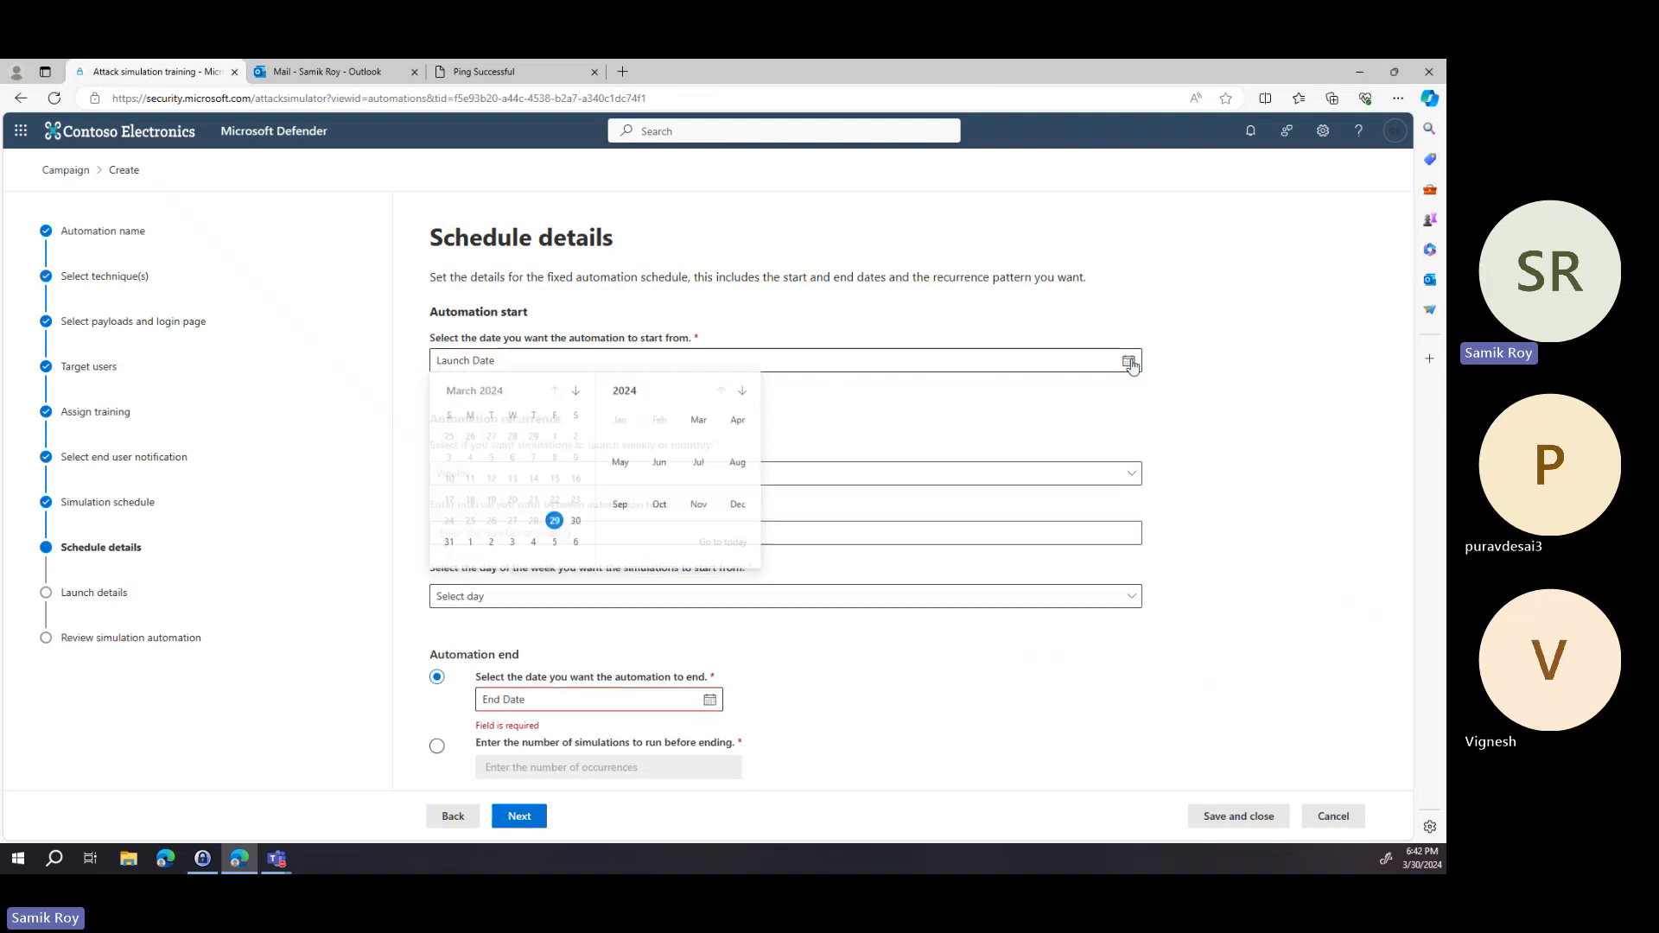
{"action": "left_click", "coordinate": [576, 522]}
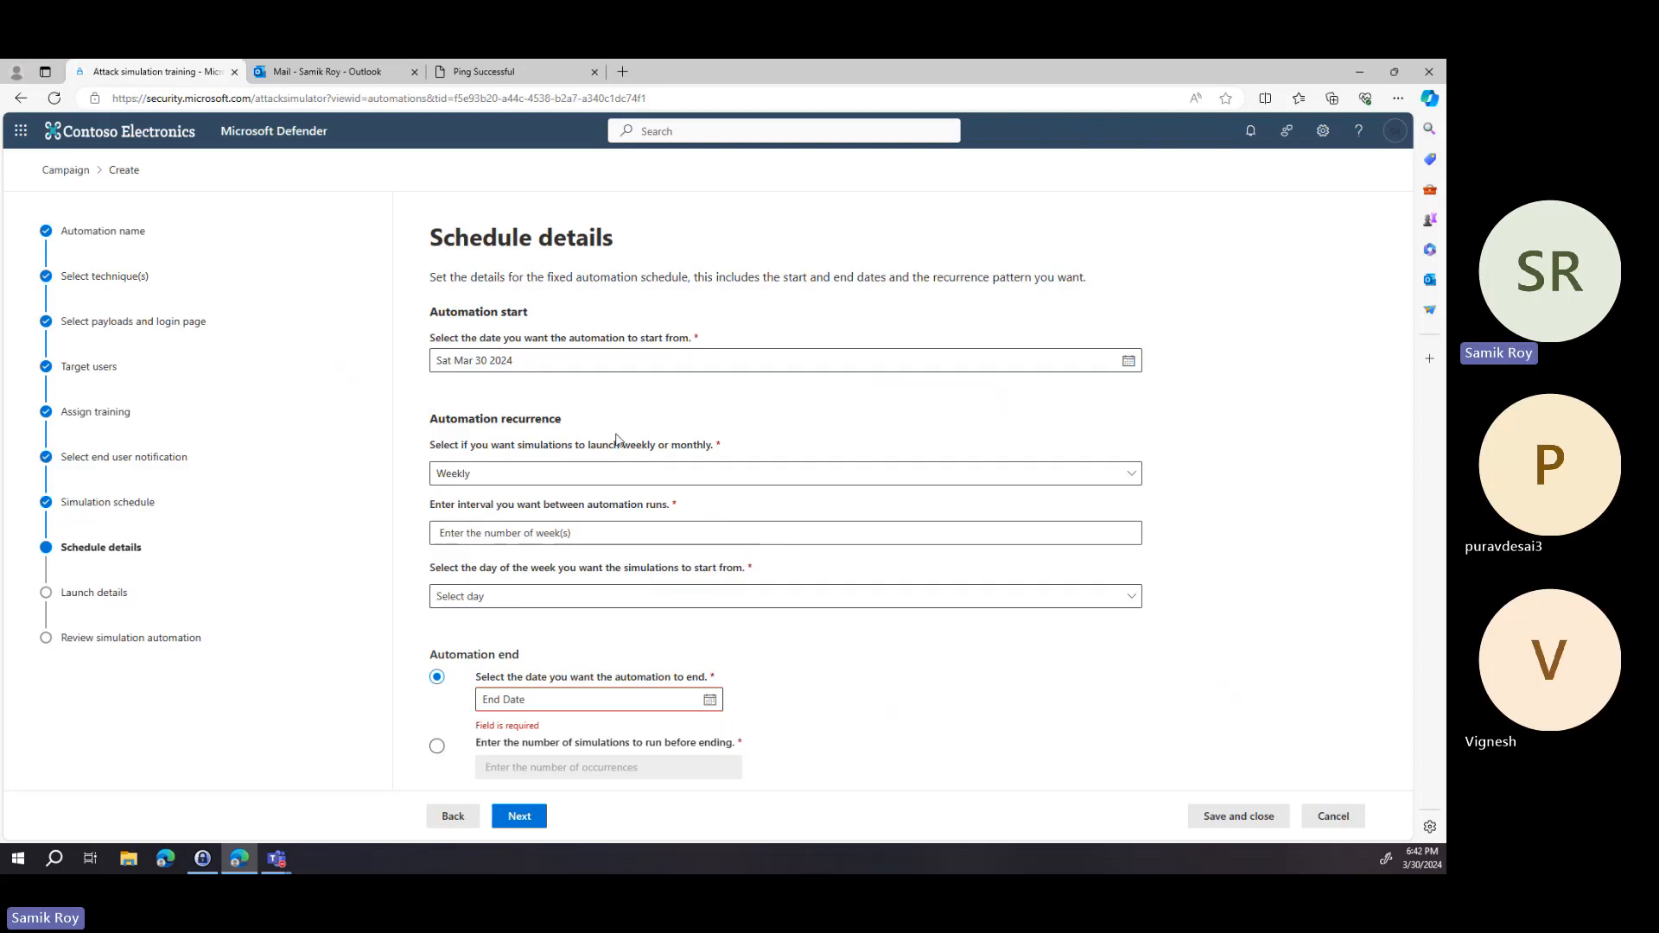
Set the automation recurrence to Monthly.
{"action": "left_click", "coordinate": [632, 476]}
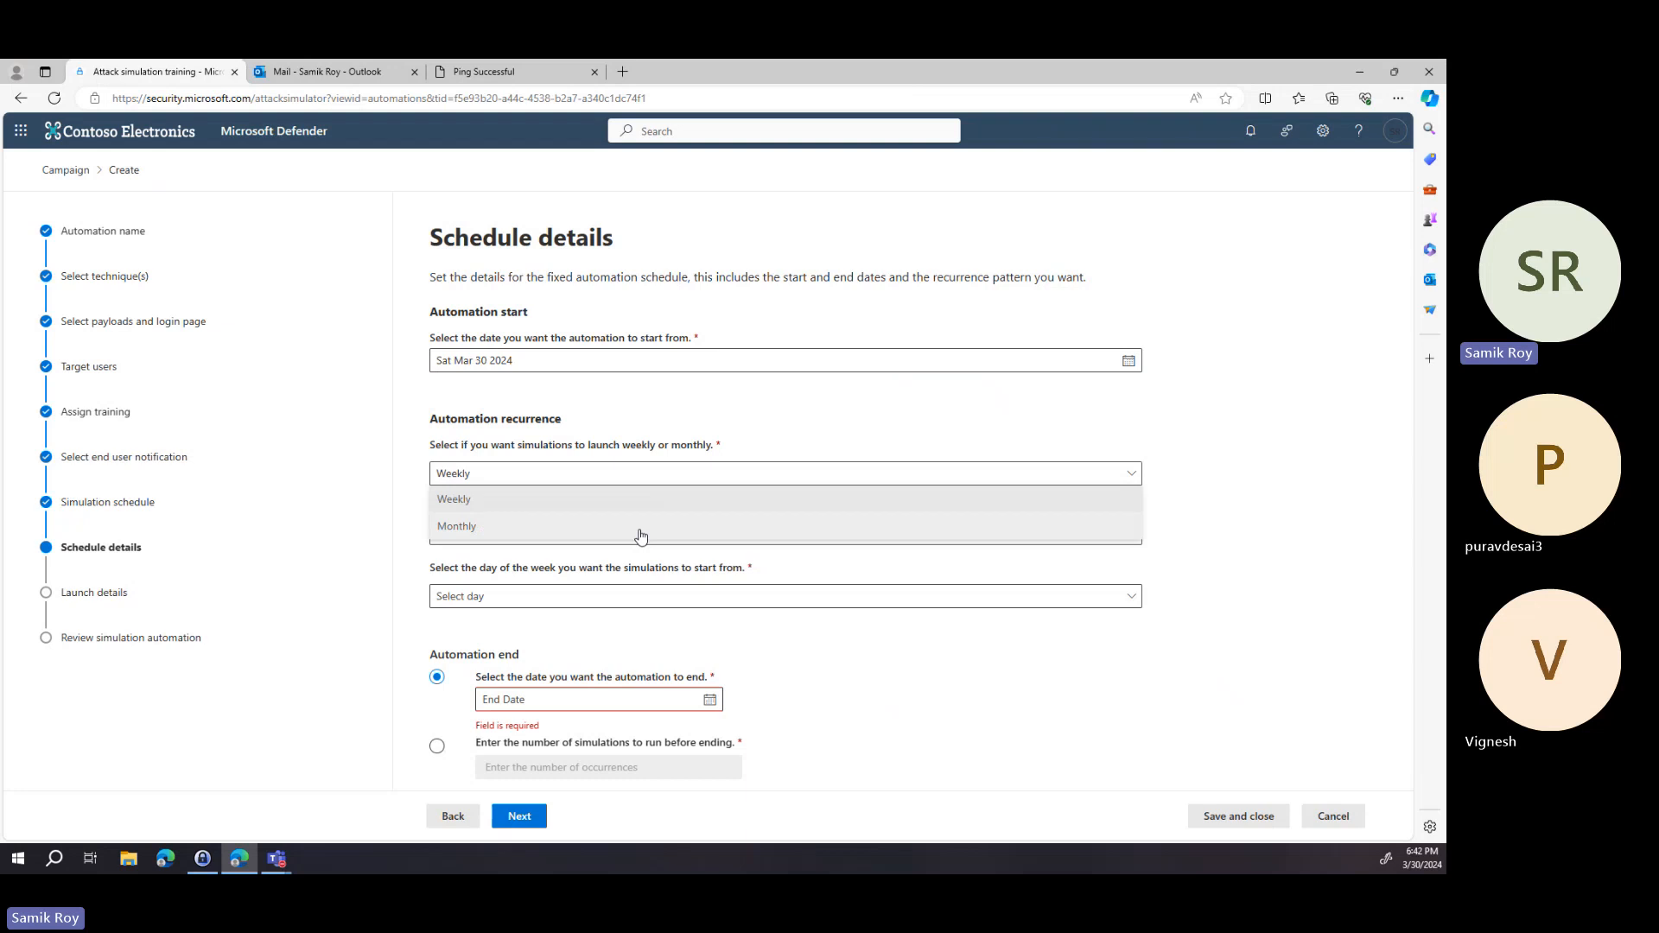
{"action": "left_click", "coordinate": [760, 416]}
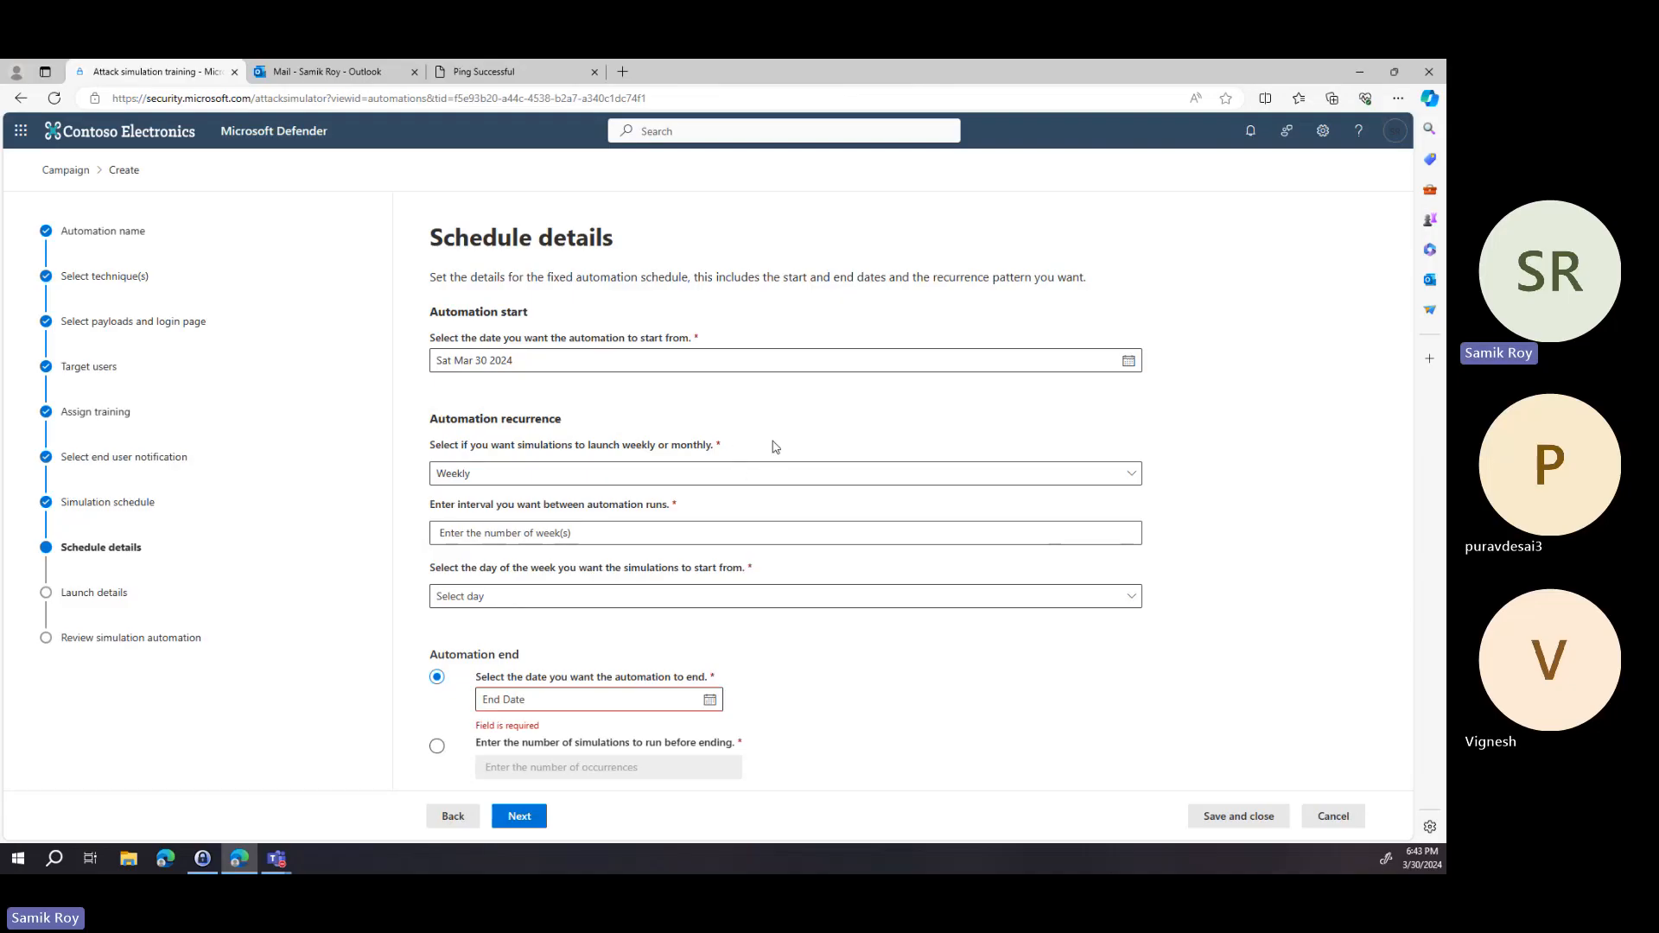
{"action": "left_click", "coordinate": [776, 474]}
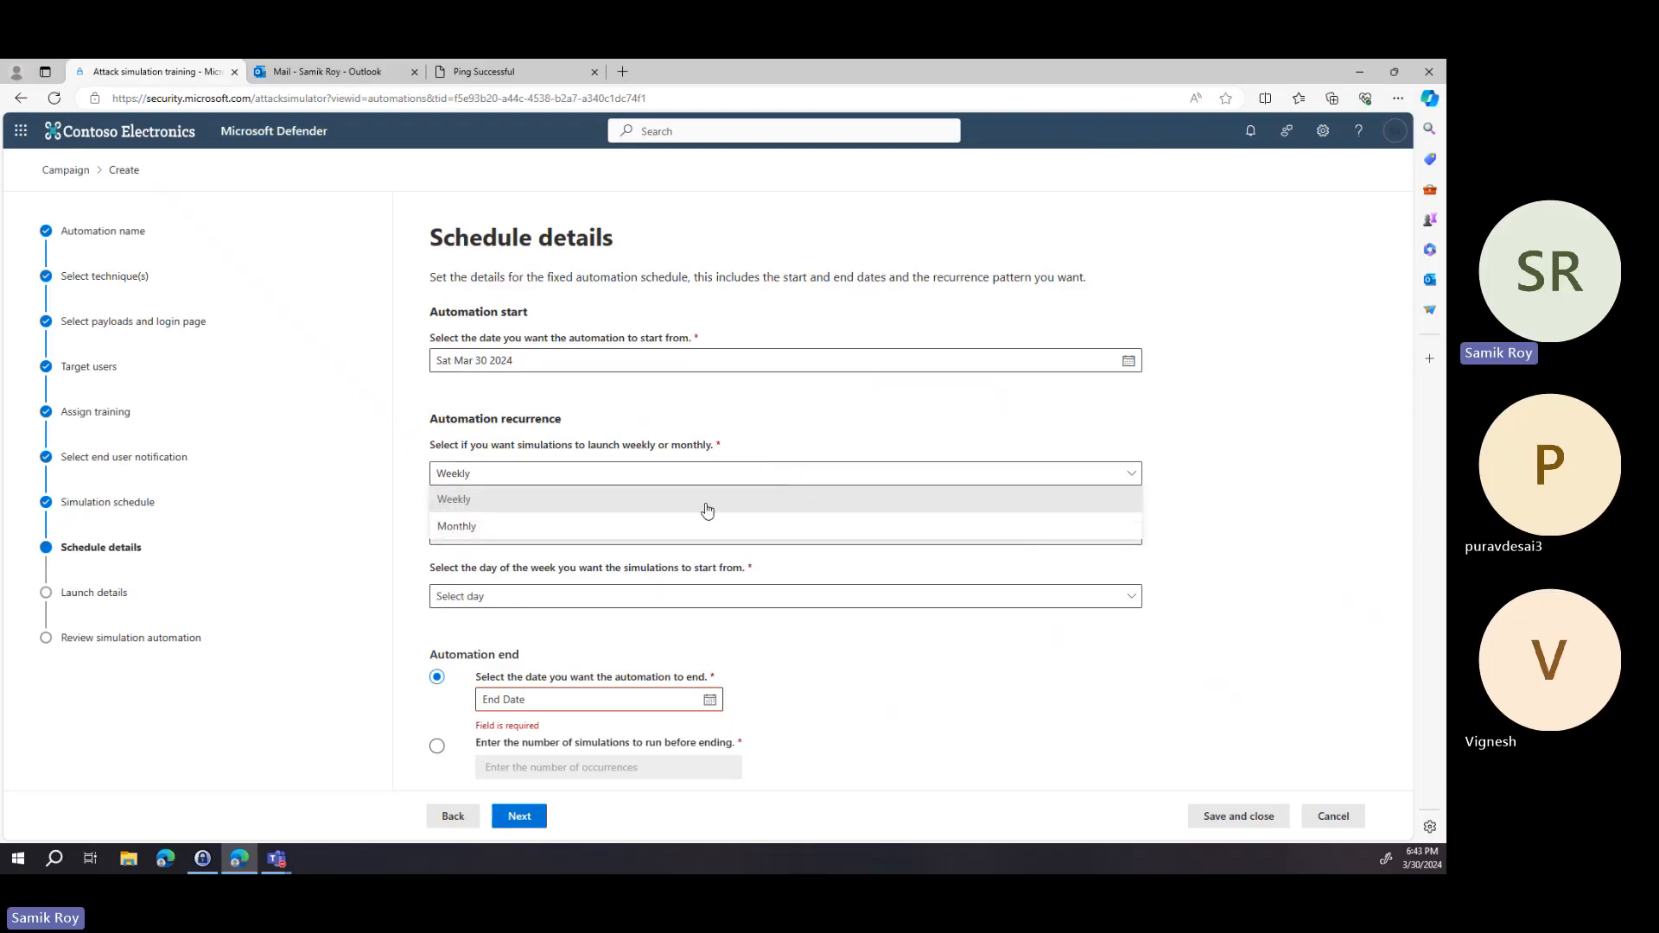
{"action": "left_click", "coordinate": [600, 528]}
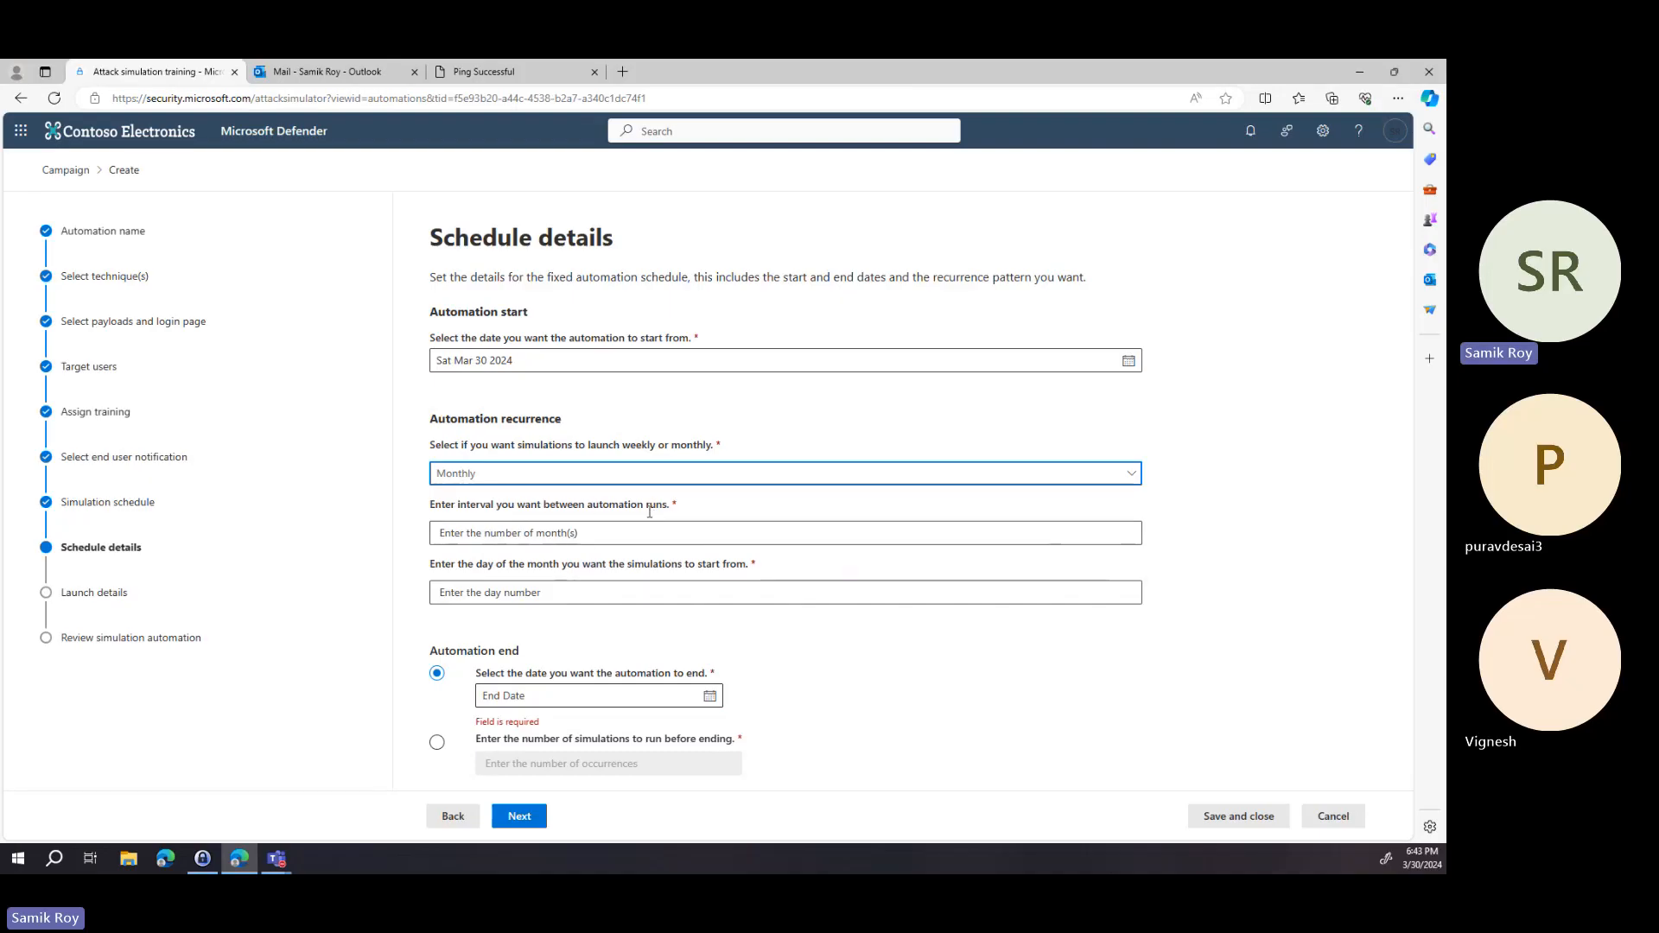
Set the interval between automation runs to 1 month and the start day of the month to 1.
{"action": "left_click", "coordinate": [607, 533]}
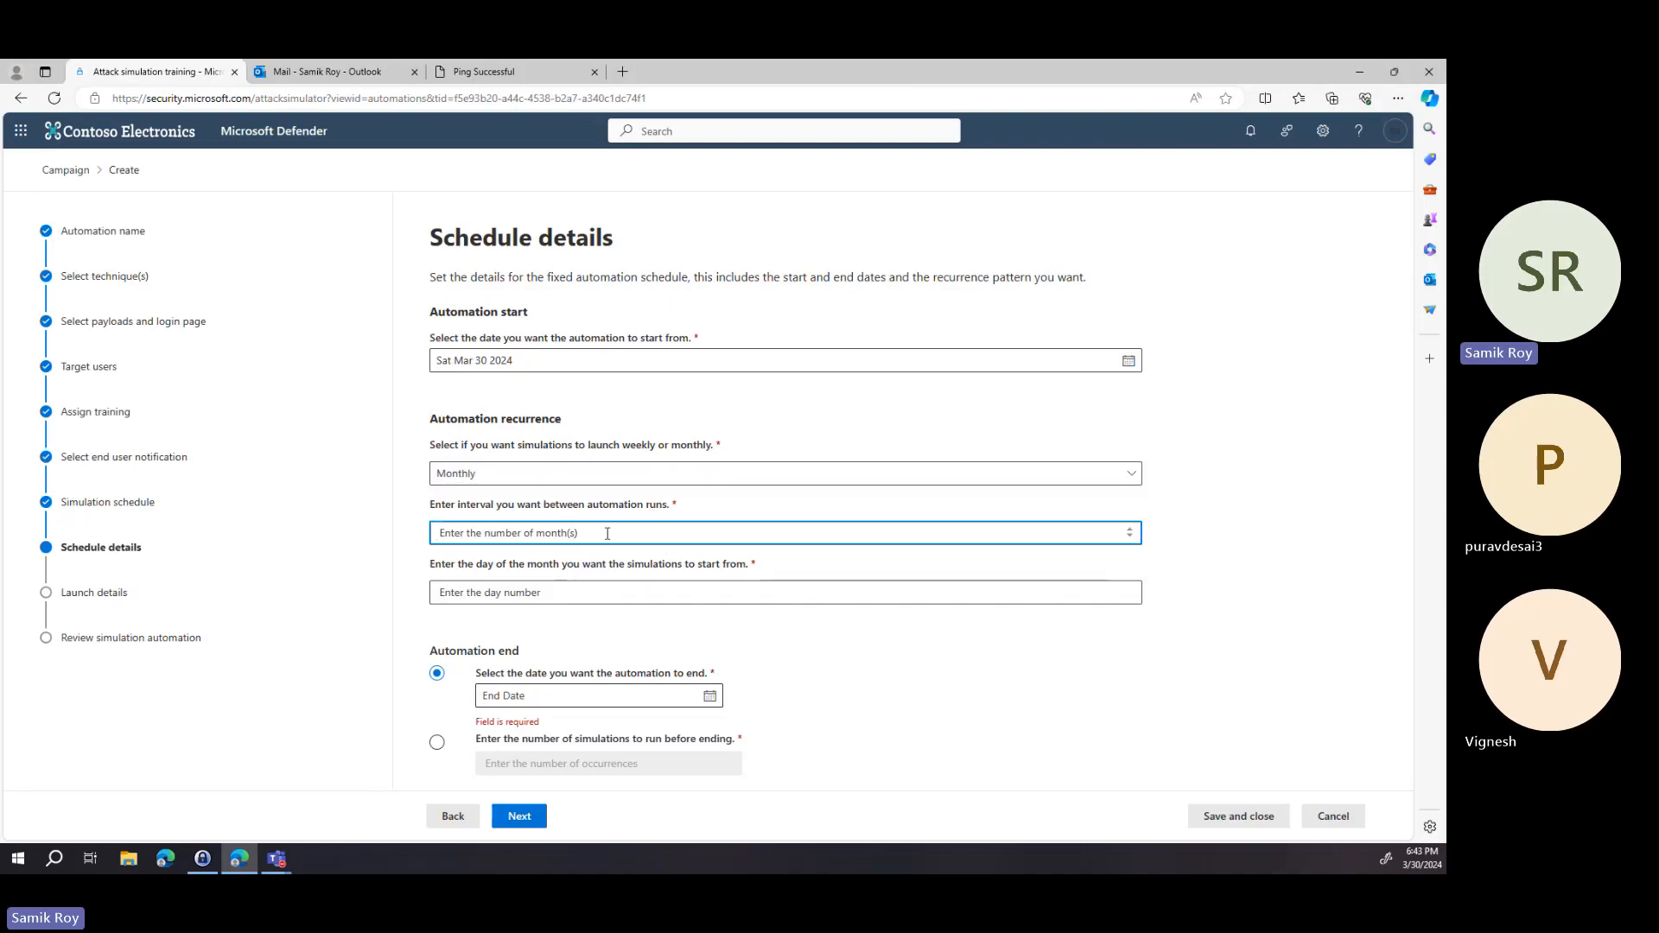
{"action": "type", "text": "1"}
{"action": "left_click", "coordinate": [769, 633]}
{"action": "left_click", "coordinate": [588, 593]}
{"action": "type", "text": "1"}
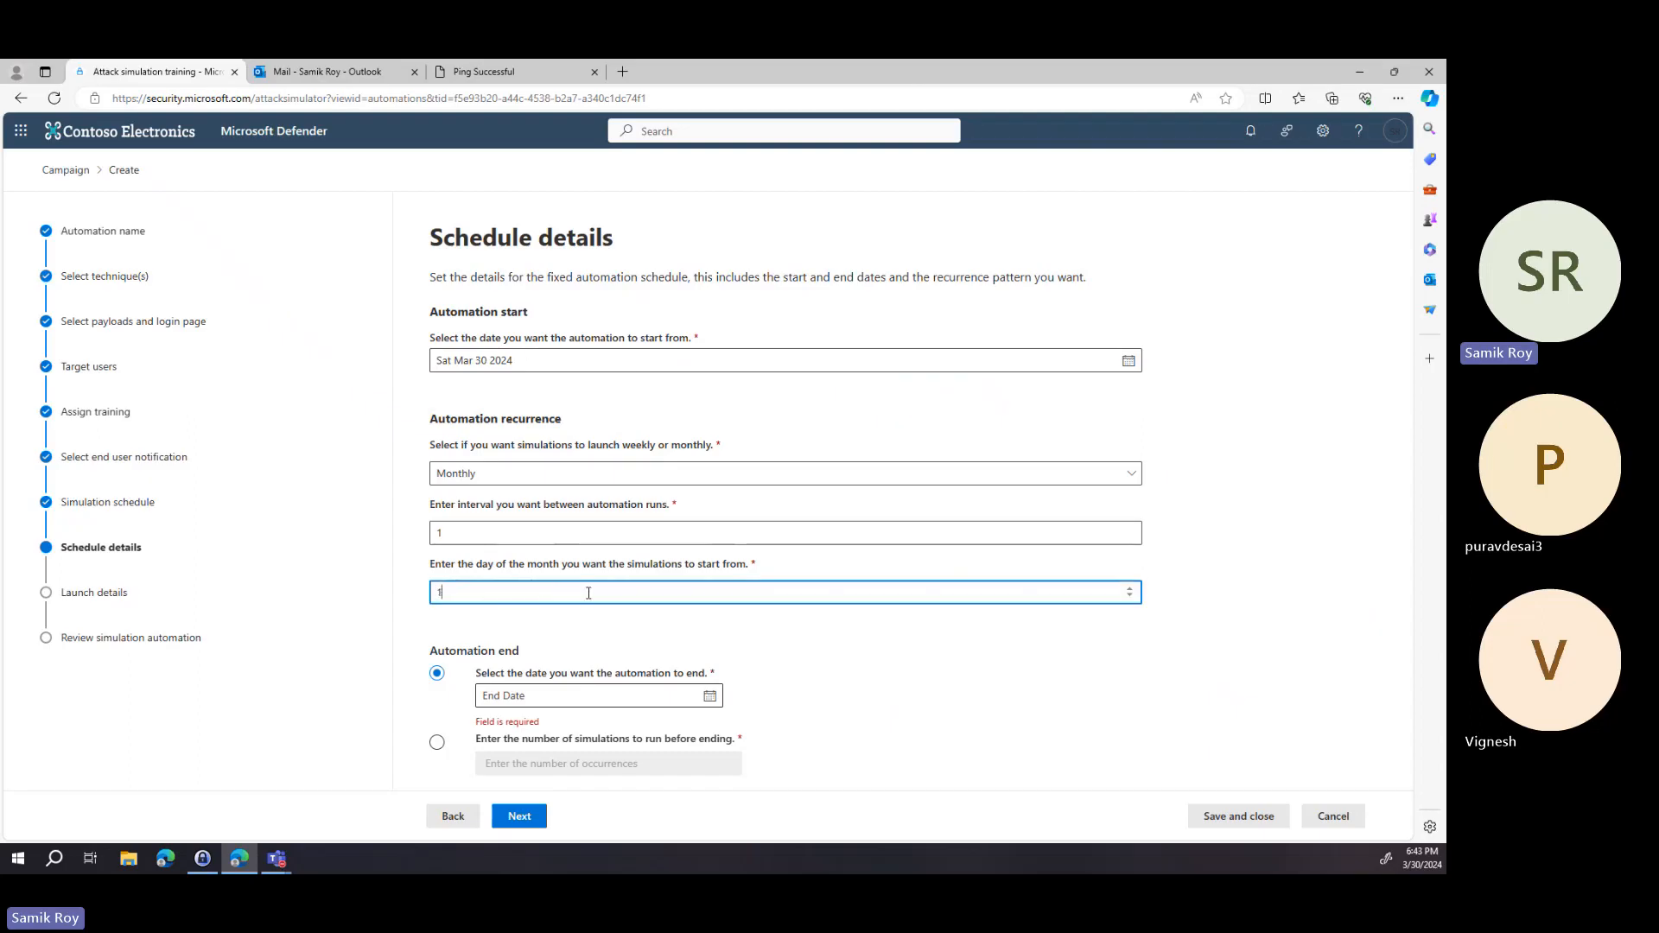
End the automation after 10 simulations and continue.
{"action": "left_click", "coordinate": [719, 633]}
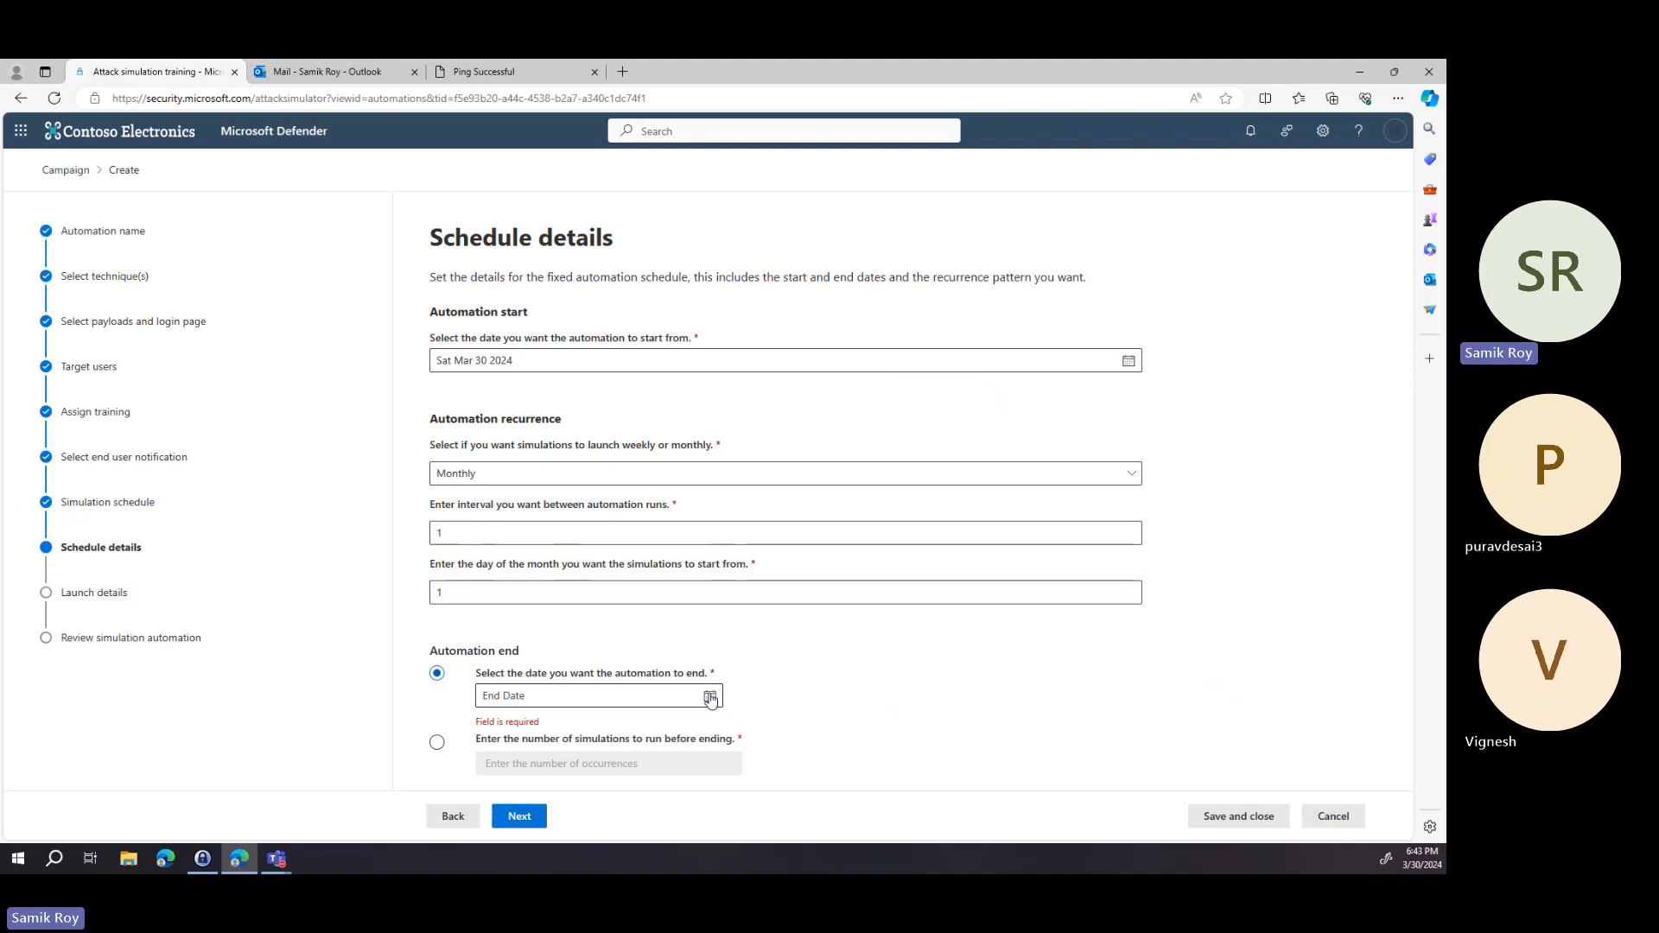
{"action": "left_click", "coordinate": [438, 742]}
{"action": "left_click", "coordinate": [538, 764]}
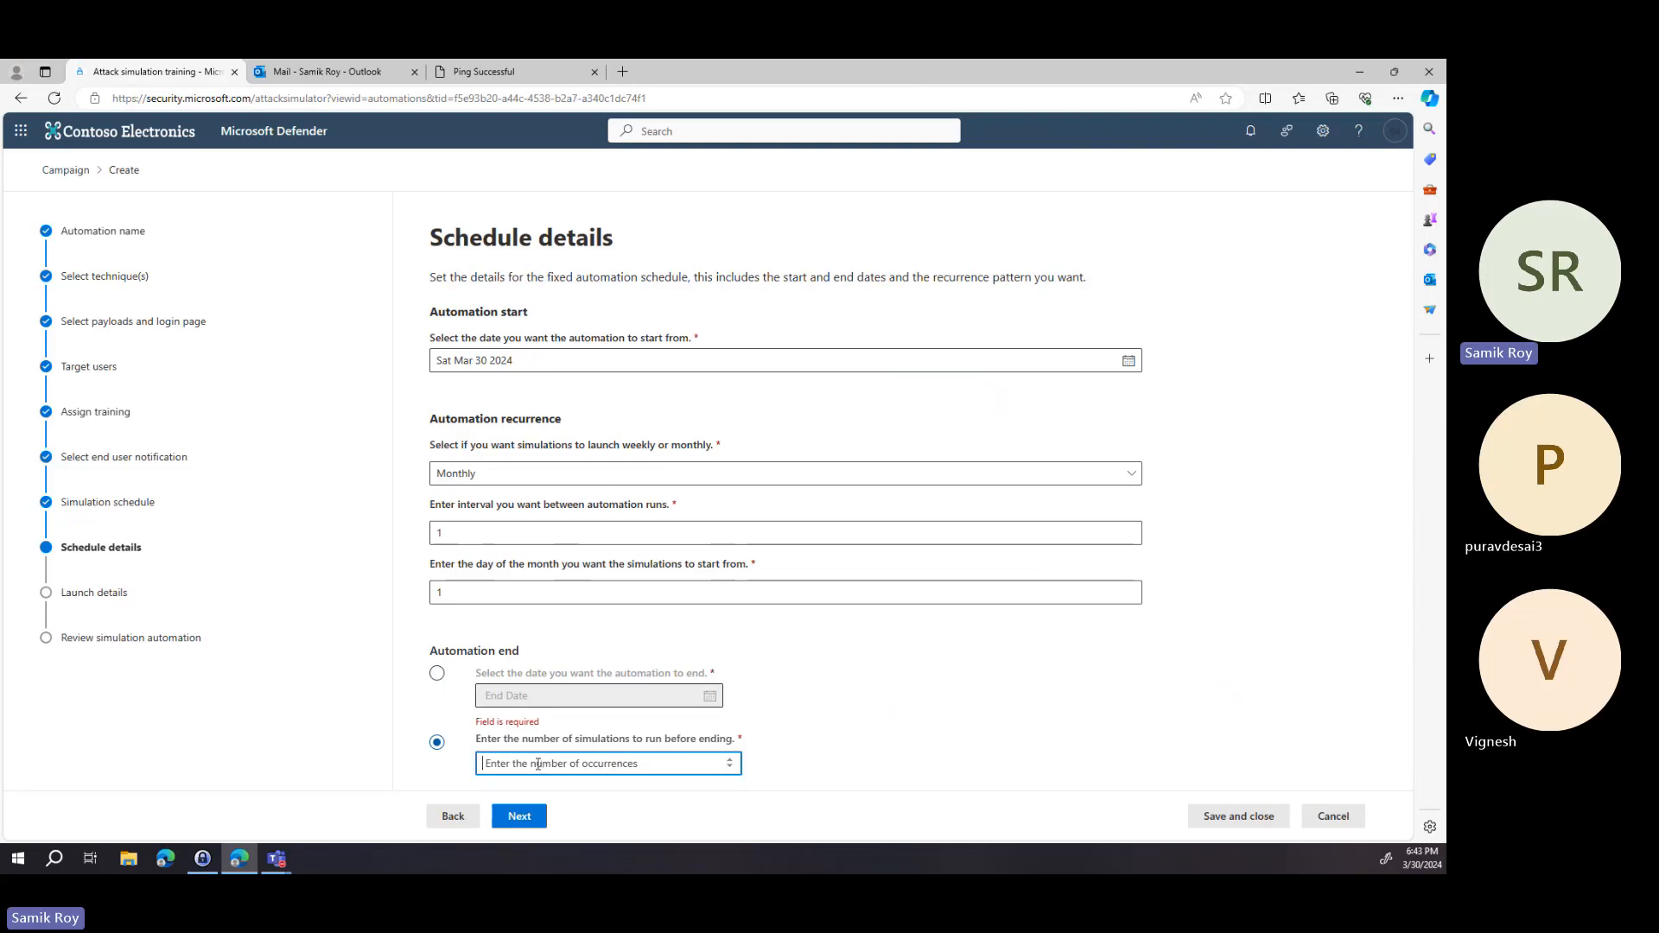
{"action": "type", "text": "10"}
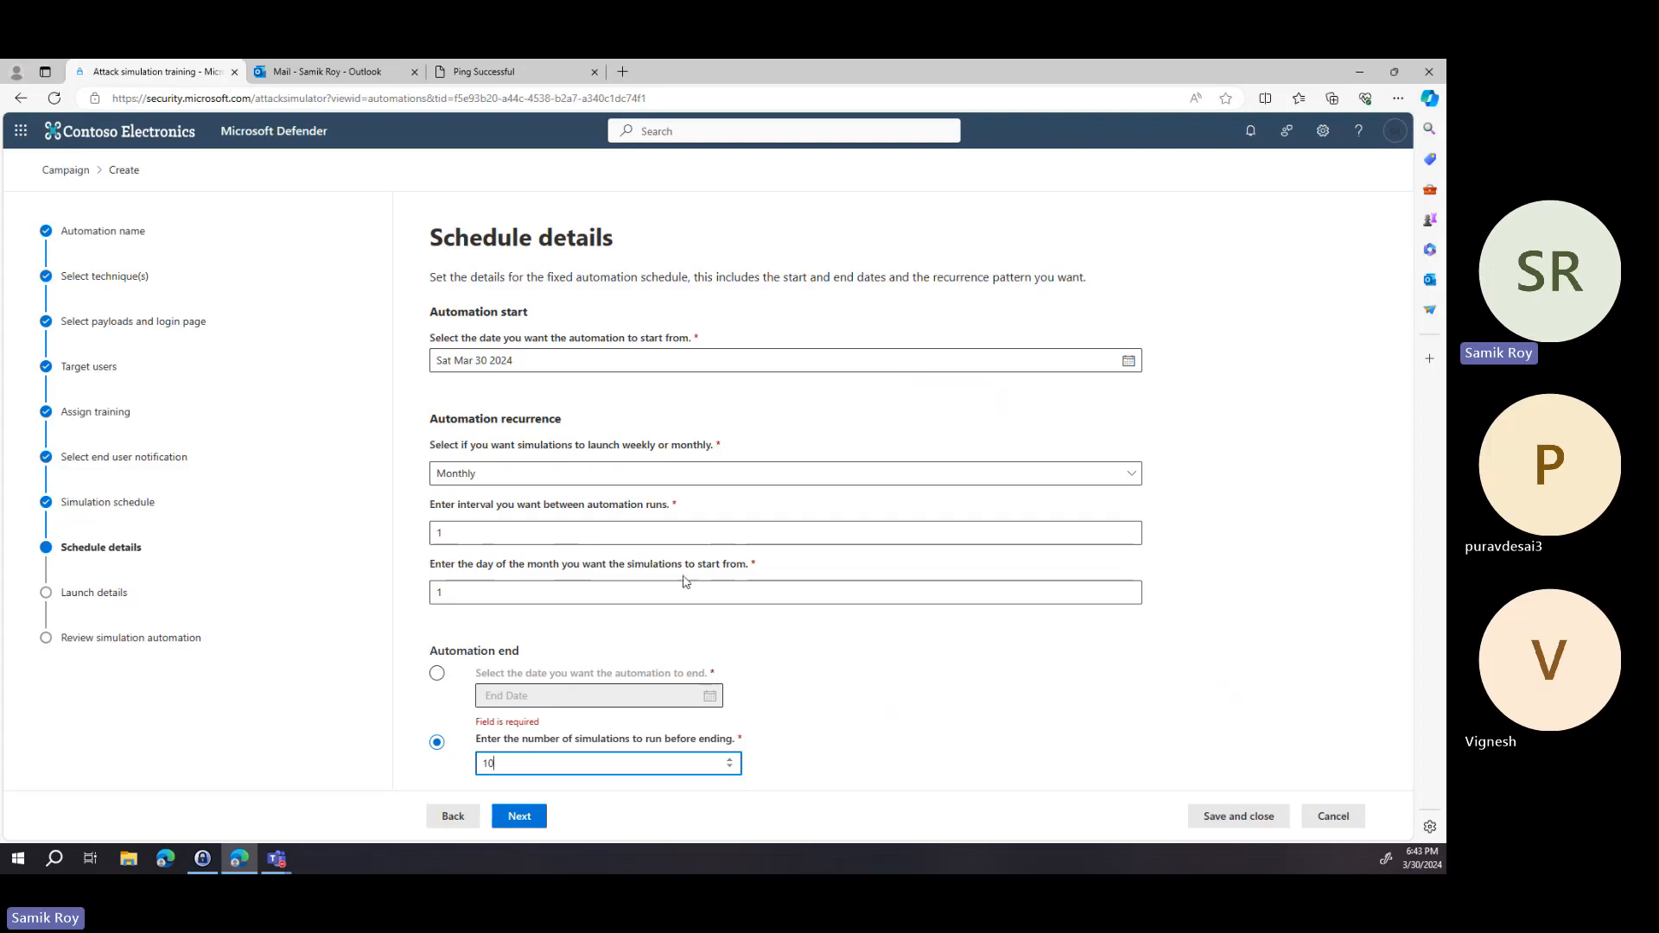
{"action": "left_click", "coordinate": [521, 818]}
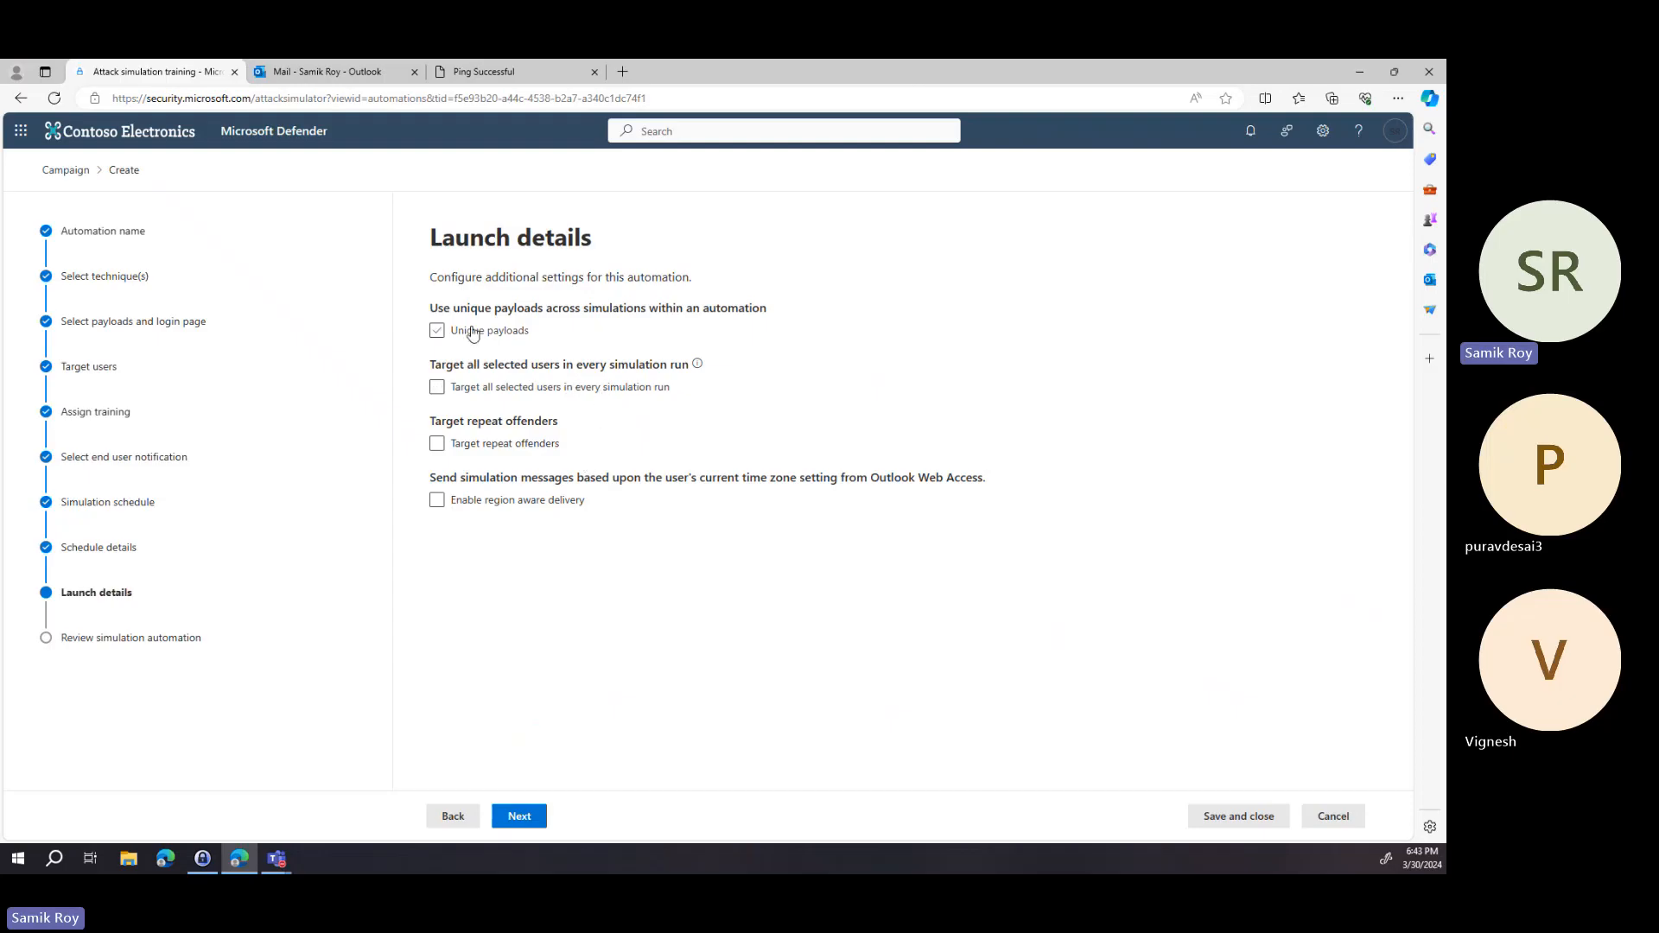
Enable unique payloads, targeting all selected users, and targeting repeat offenders with a maximum of 2 times, then continue.
{"action": "left_click", "coordinate": [440, 331]}
{"action": "left_click", "coordinate": [438, 331]}
{"action": "left_click", "coordinate": [439, 390]}
{"action": "left_click", "coordinate": [437, 444]}
{"action": "left_click", "coordinate": [553, 508]}
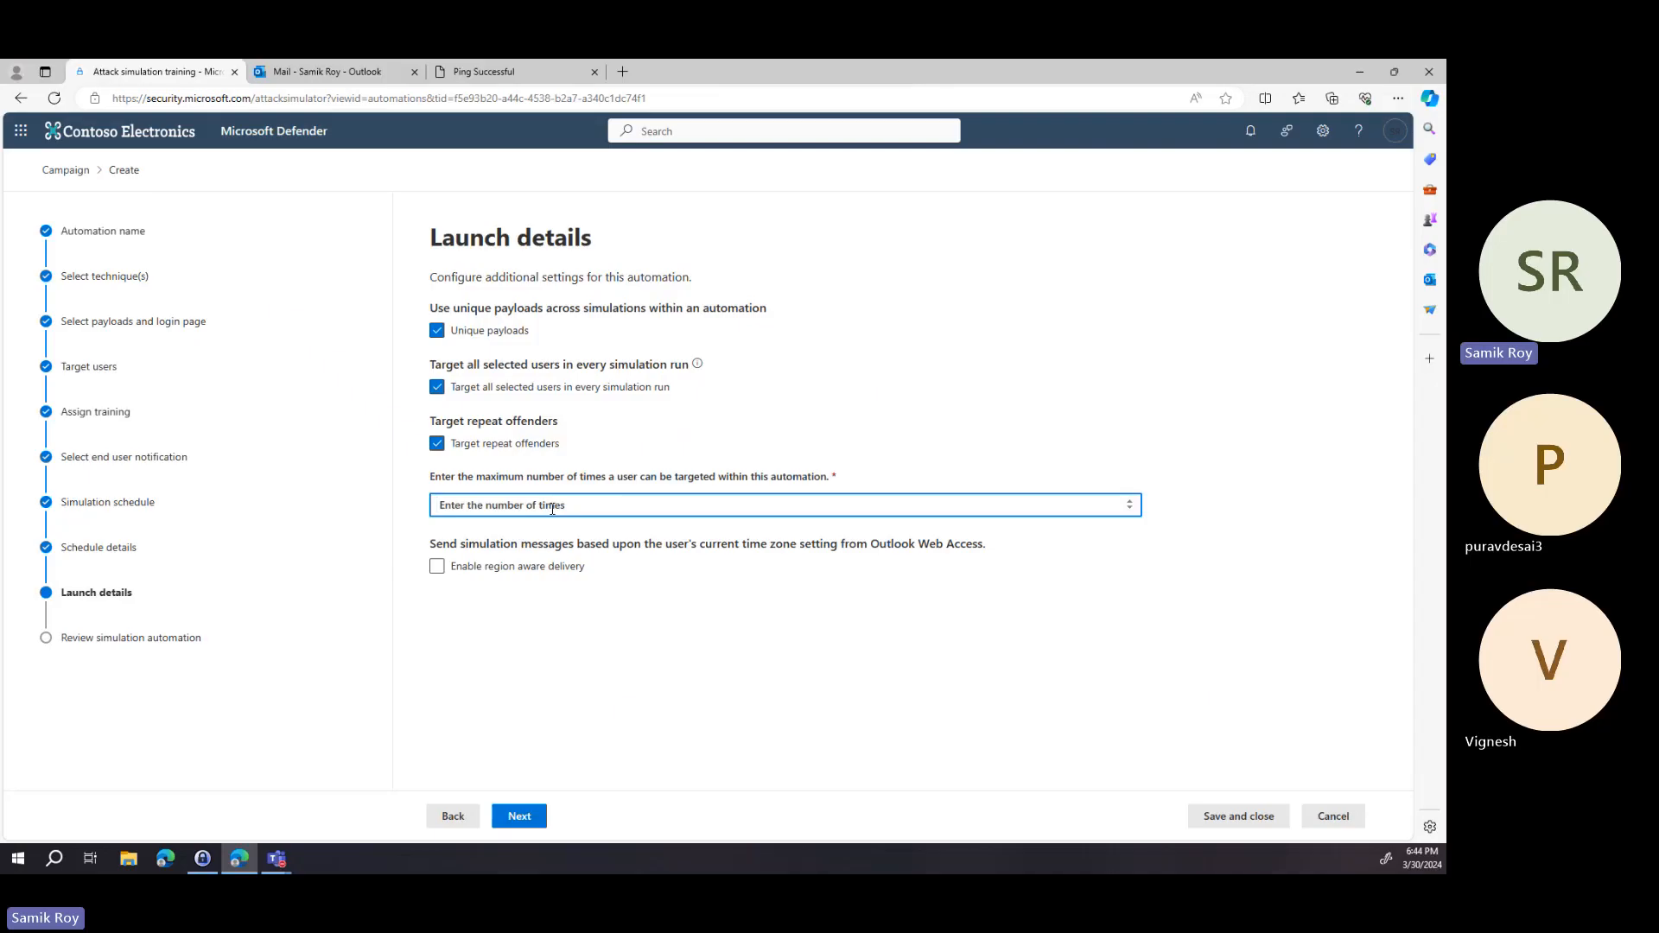
{"action": "type", "text": "2"}
{"action": "left_click", "coordinate": [622, 600]}
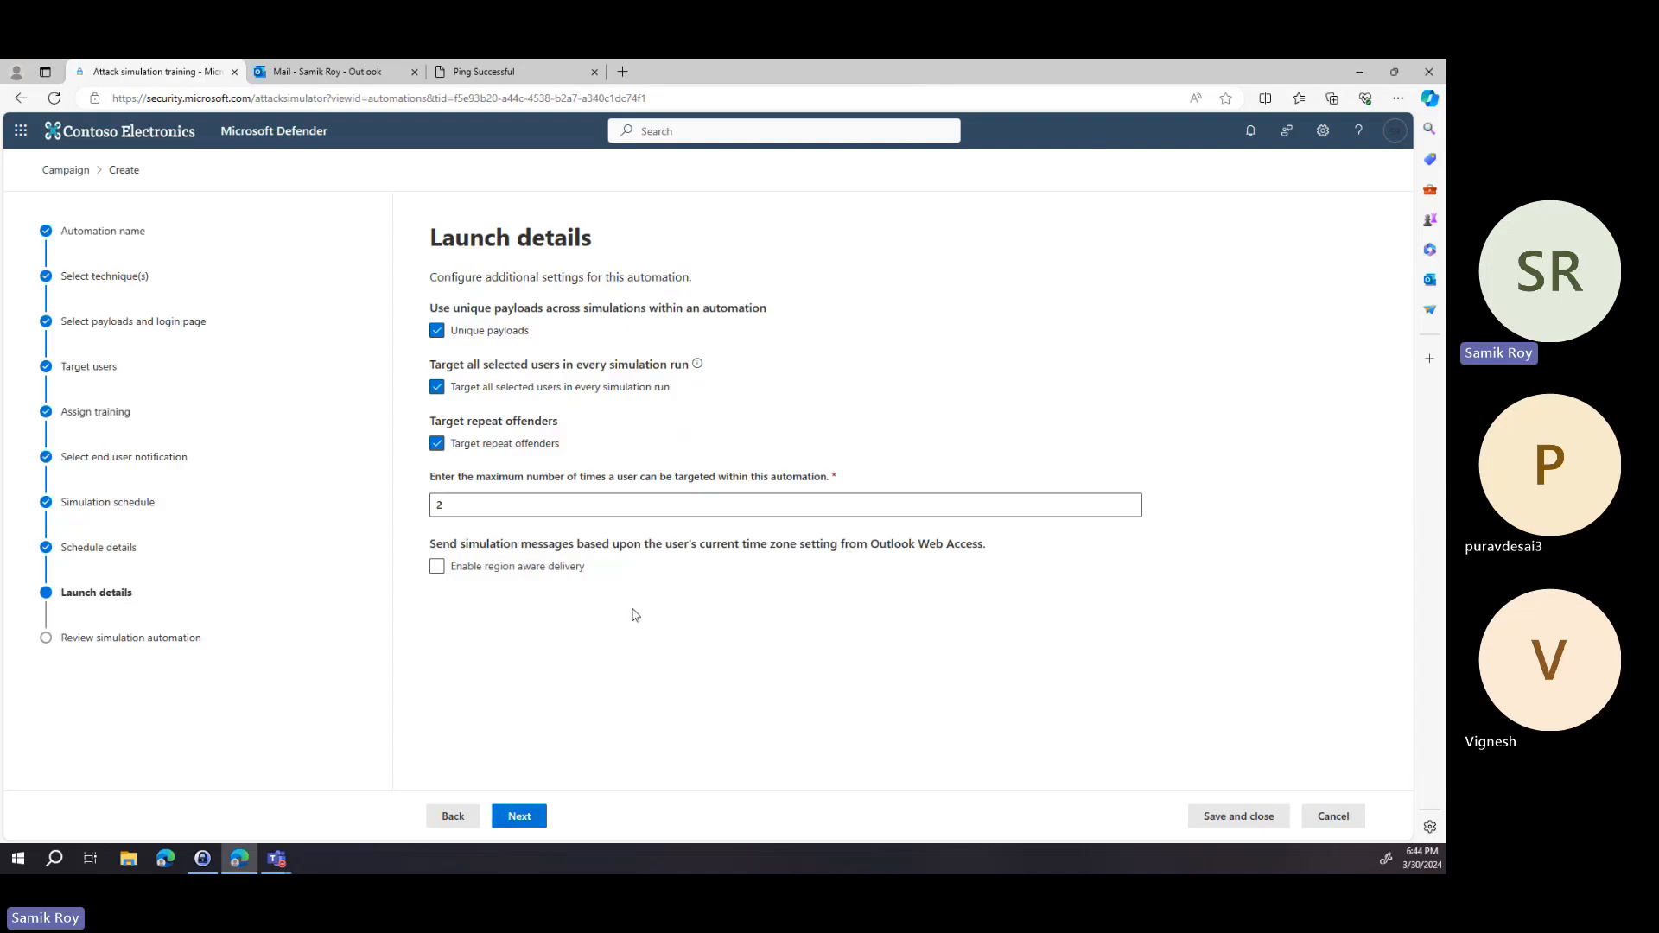
{"action": "left_click", "coordinate": [523, 818]}
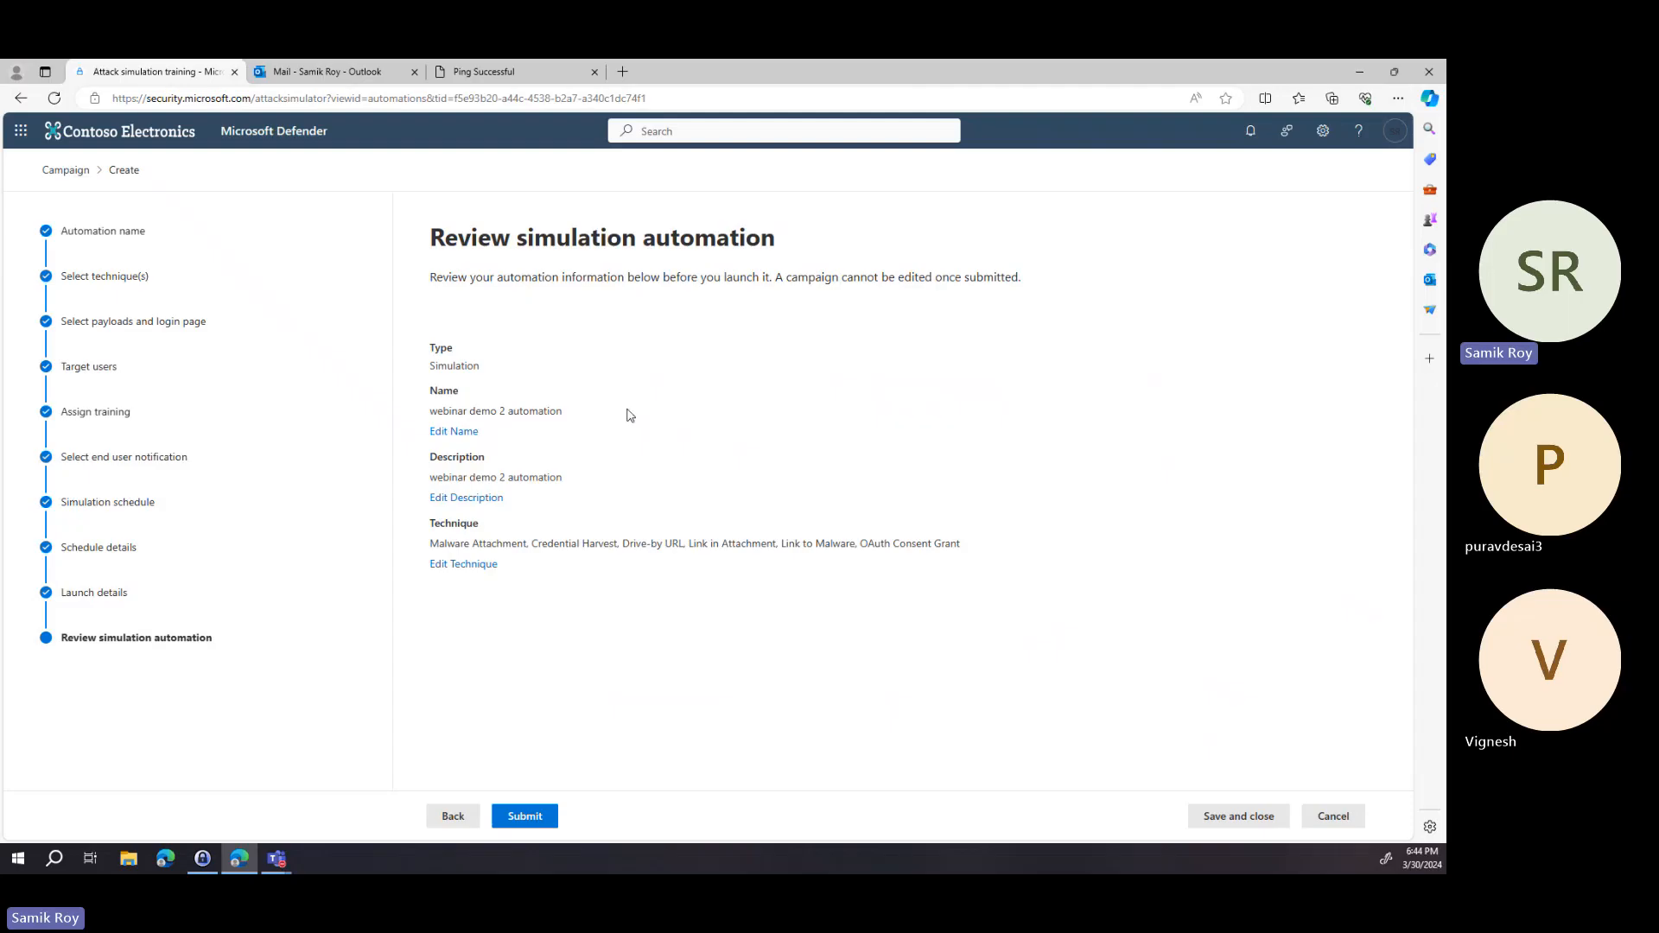
Submit the simulation automation and close the confirmation.
{"action": "left_click", "coordinate": [537, 816]}
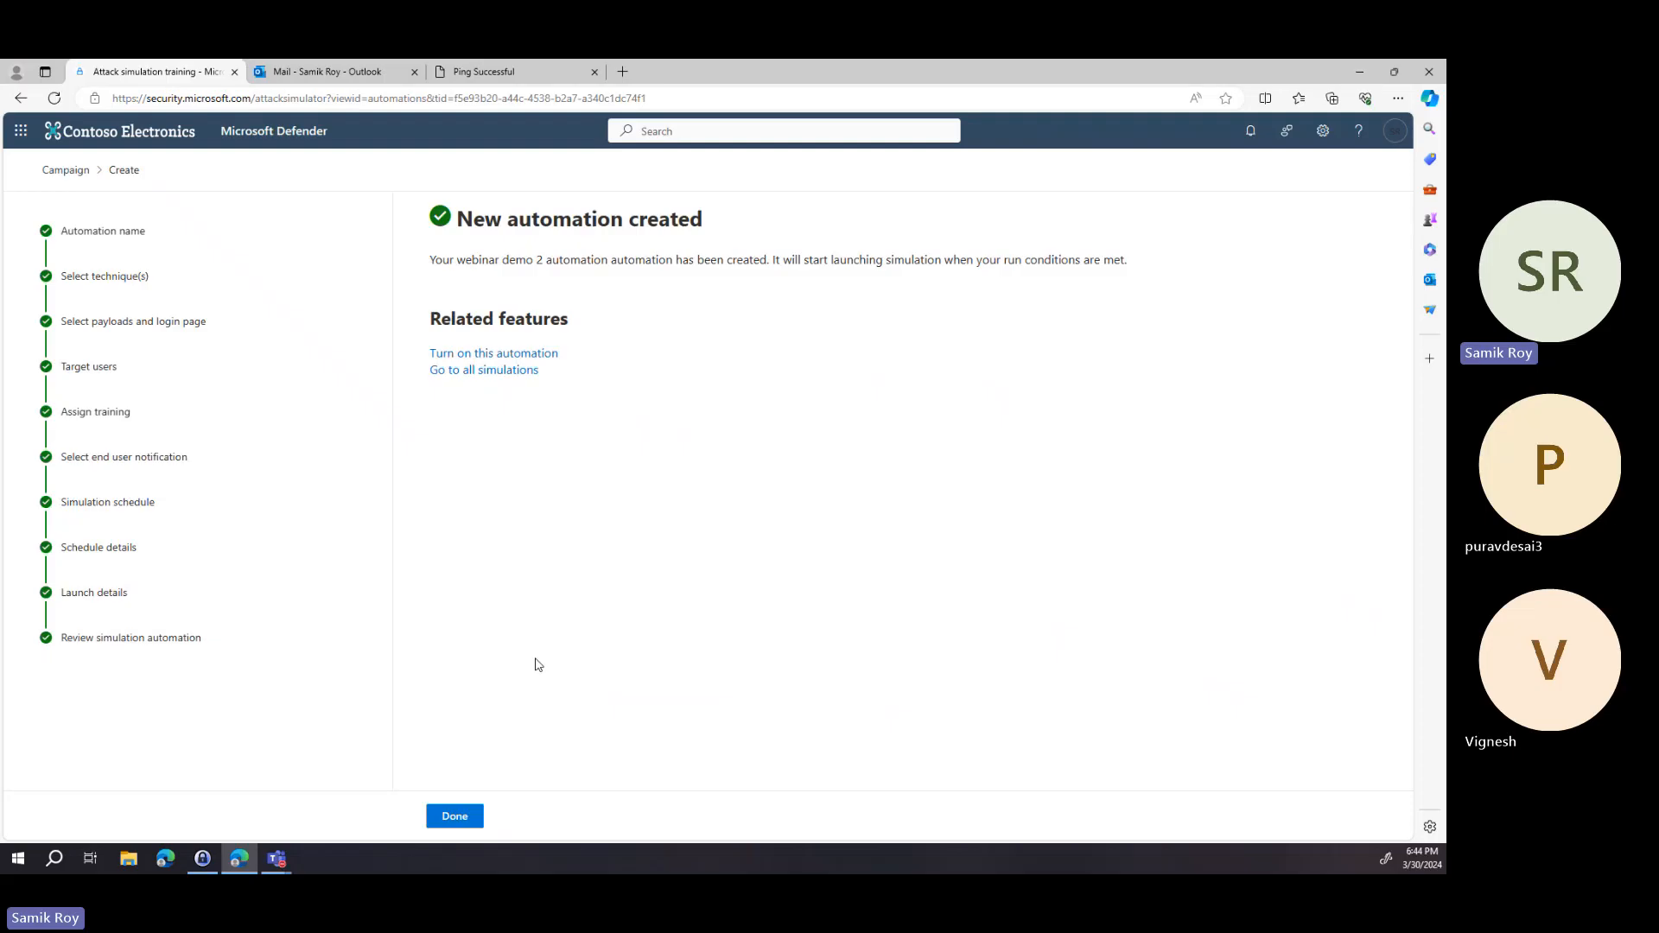
{"action": "left_click", "coordinate": [455, 816]}
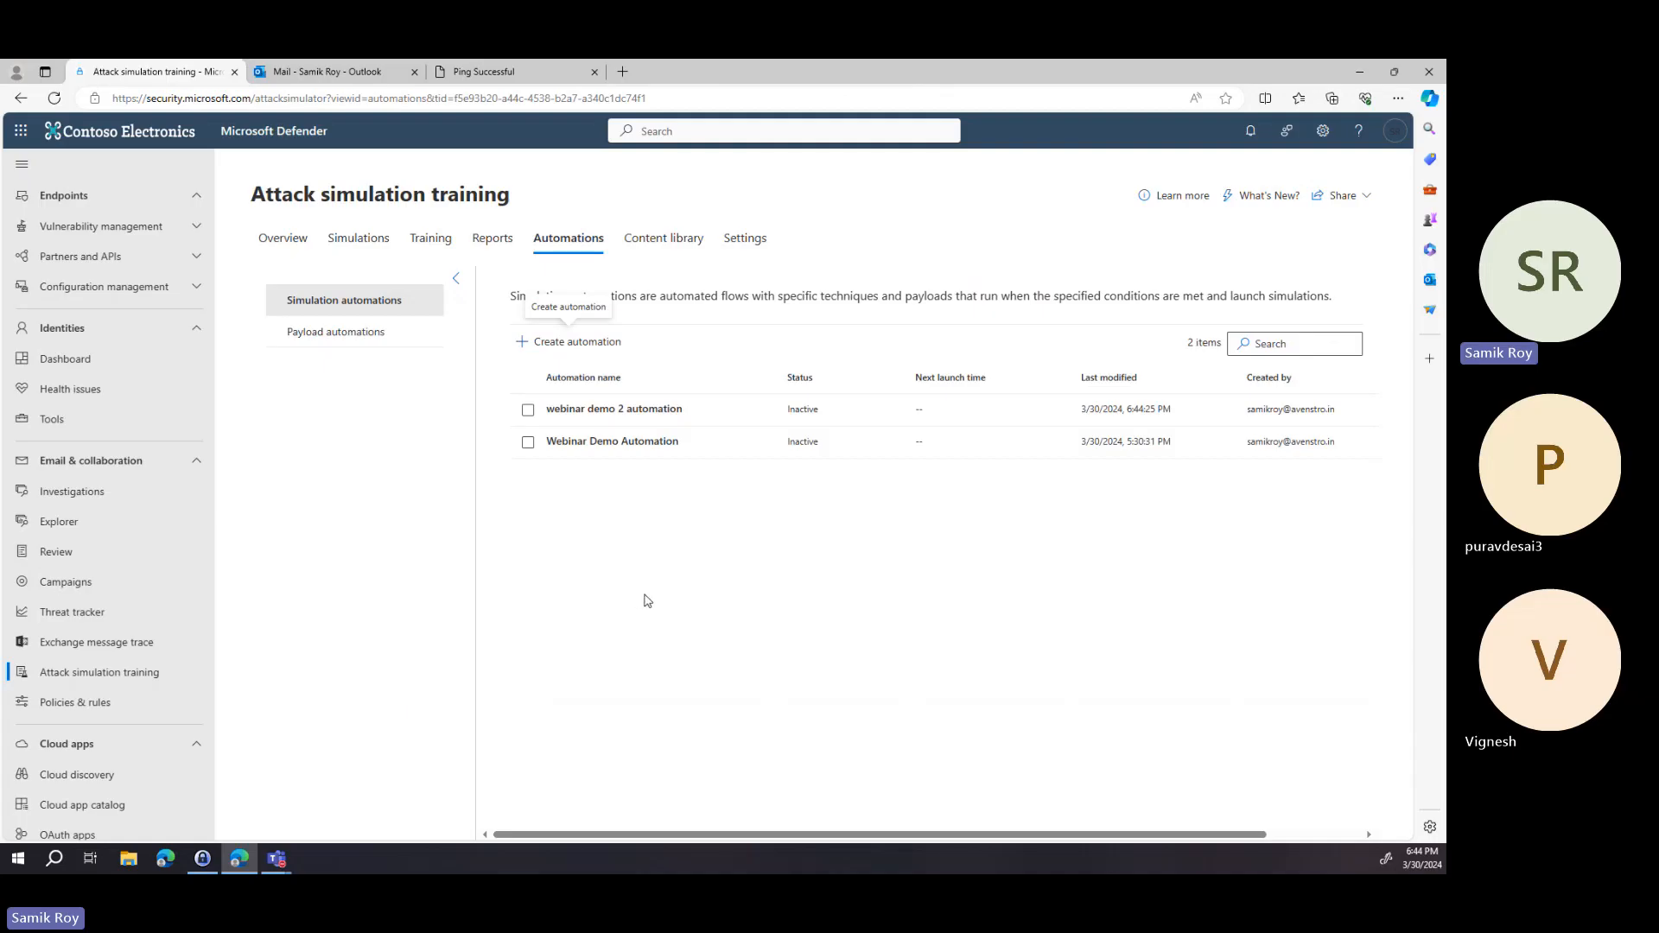
Open the payload automations list.
{"action": "left_click", "coordinate": [412, 334]}
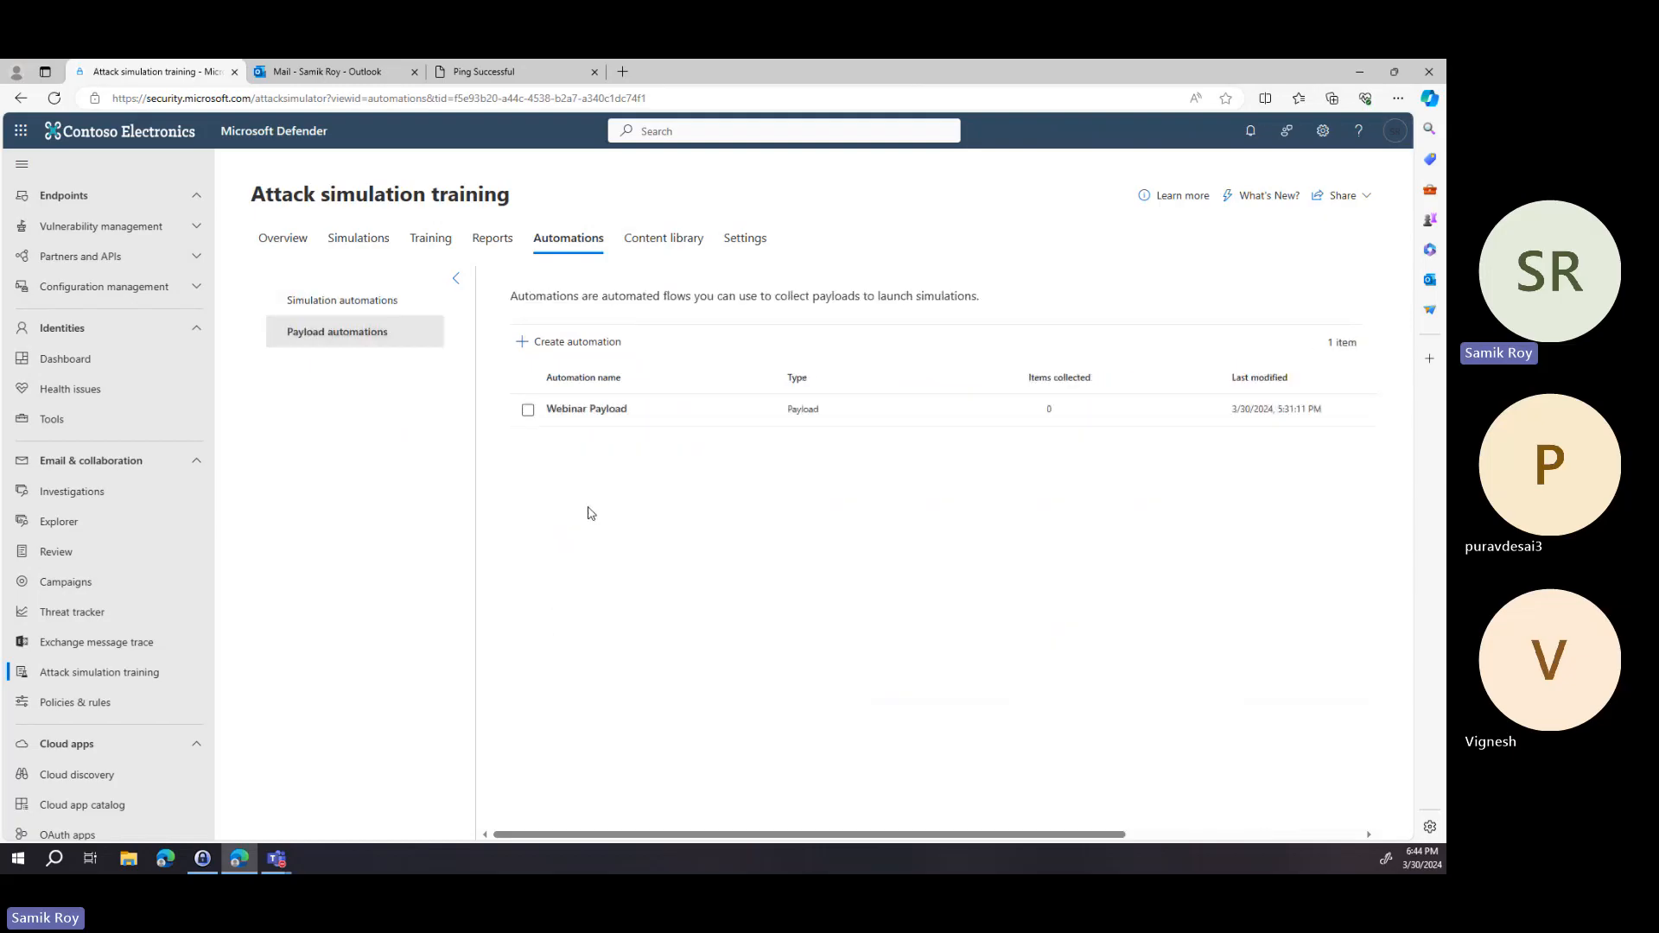
Open the Webinar Payload automation and step through its run conditions editor without saving changes.
{"action": "left_click", "coordinate": [620, 408]}
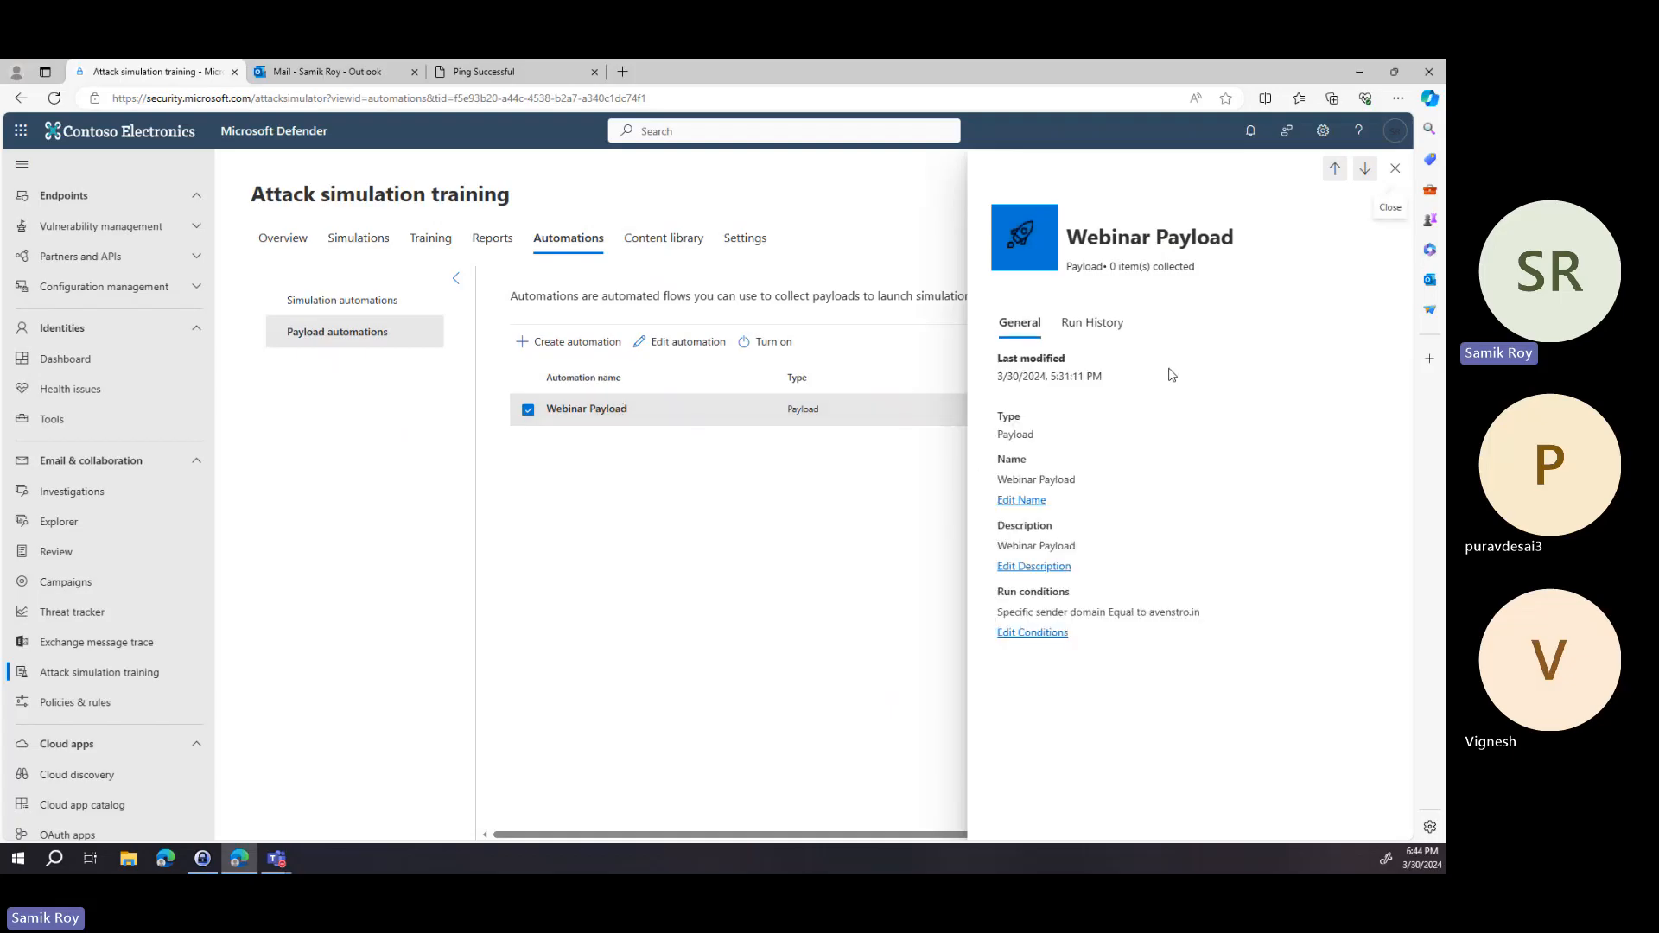
{"action": "left_click", "coordinate": [1033, 633]}
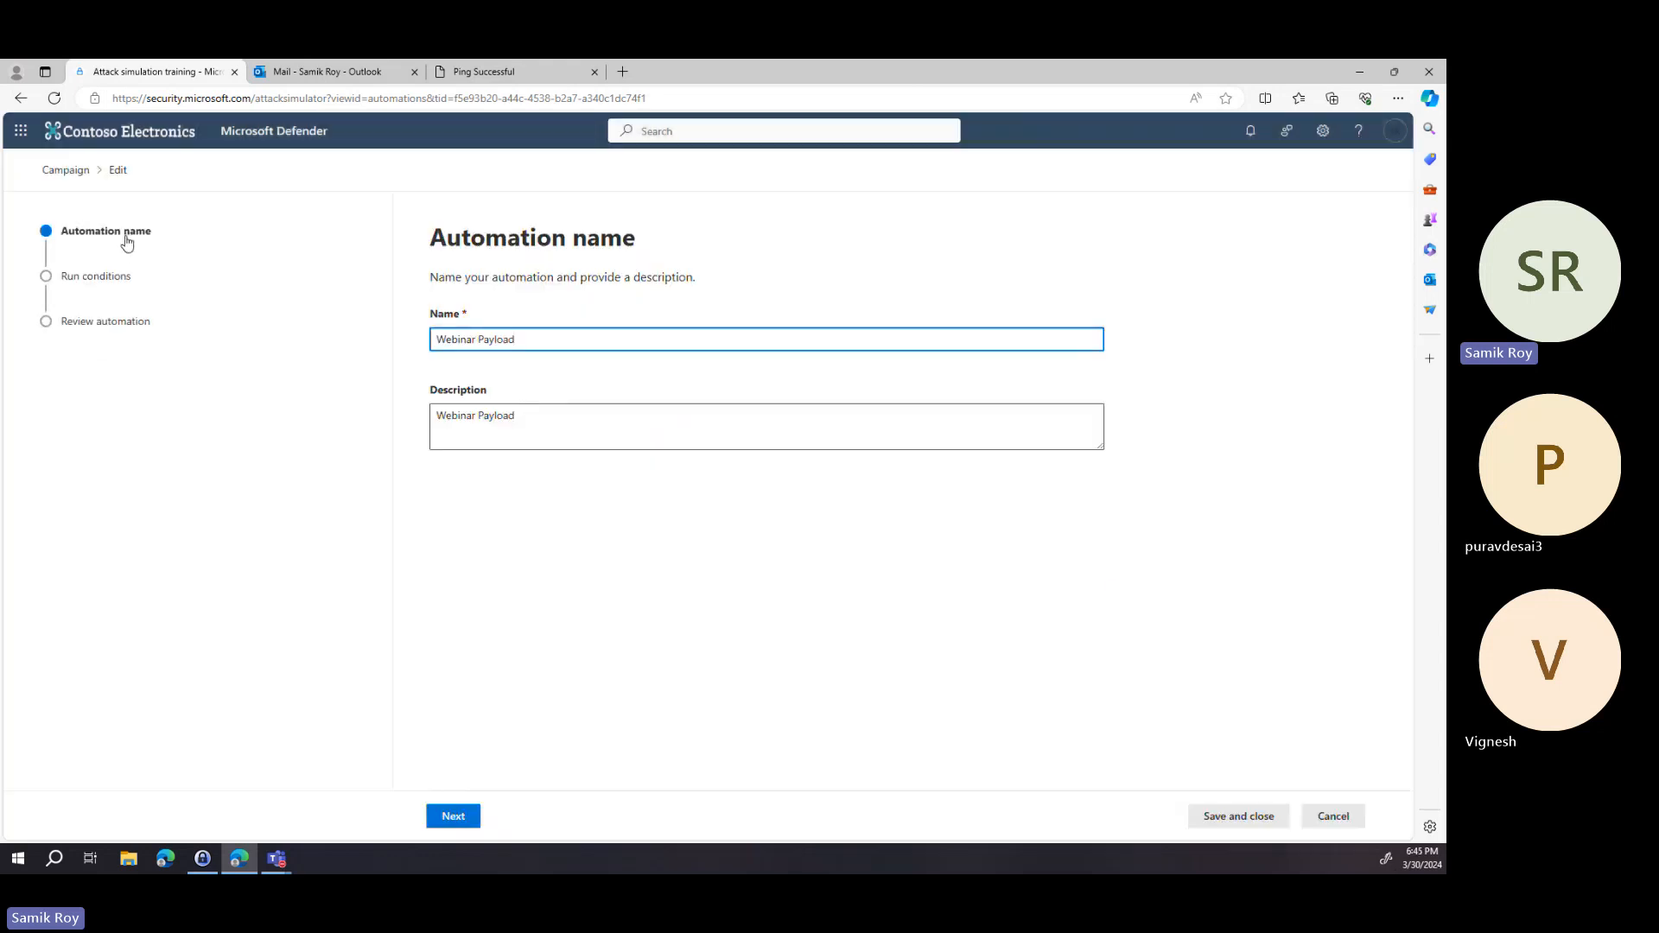
{"action": "left_click", "coordinate": [454, 816]}
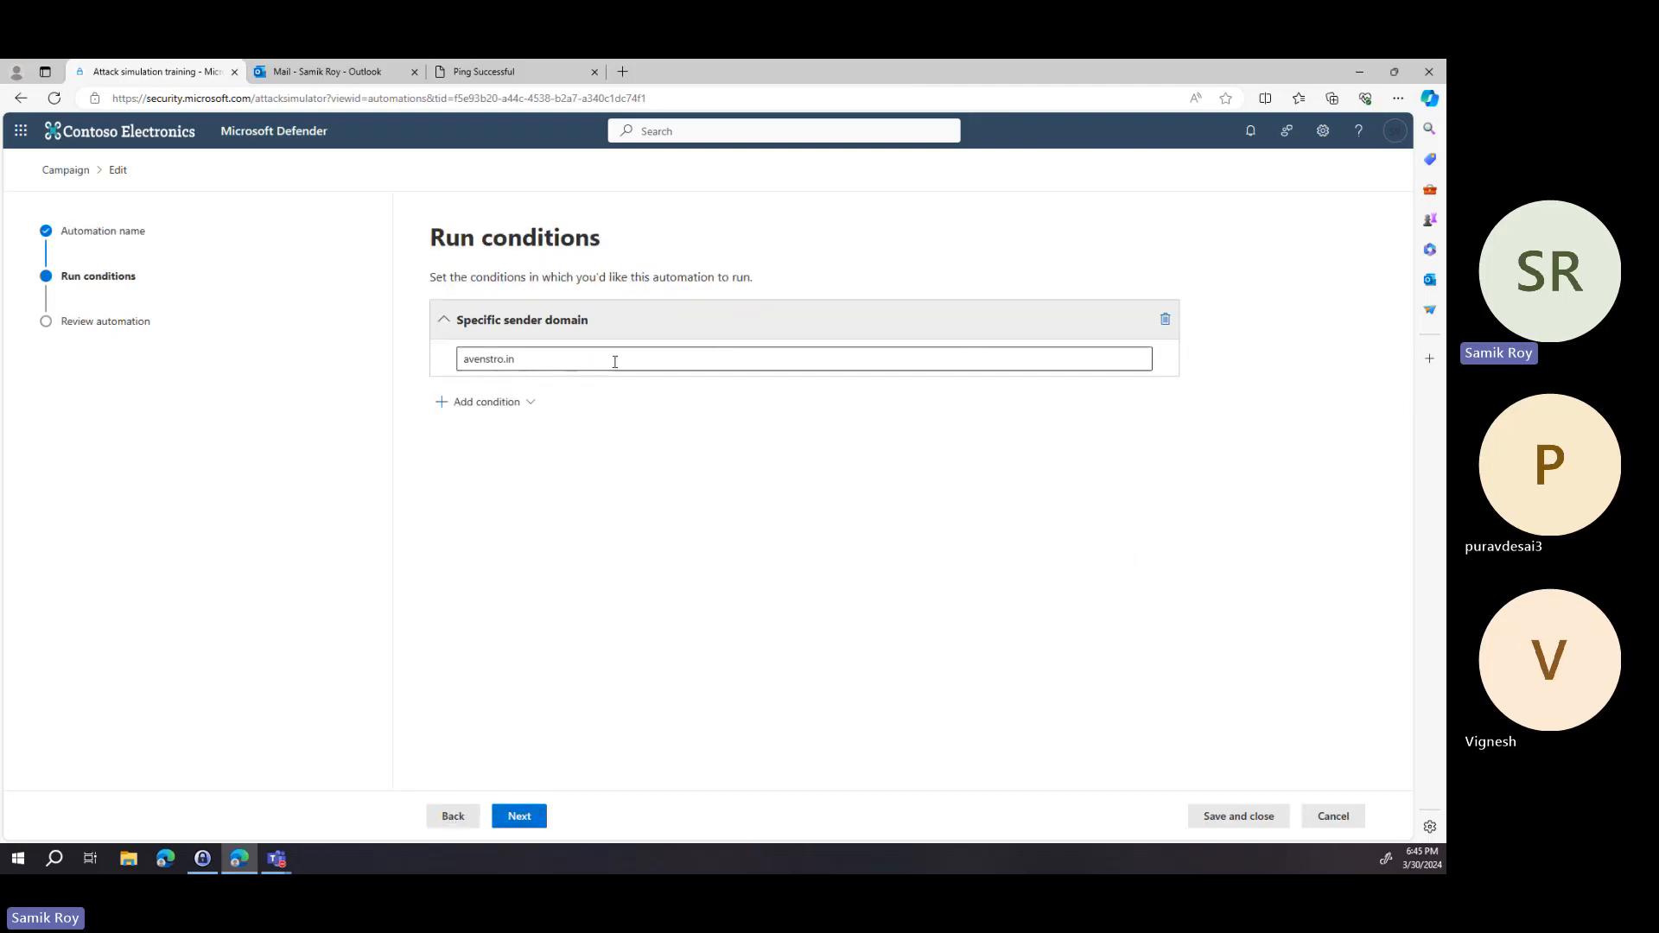
{"action": "left_click", "coordinate": [527, 406]}
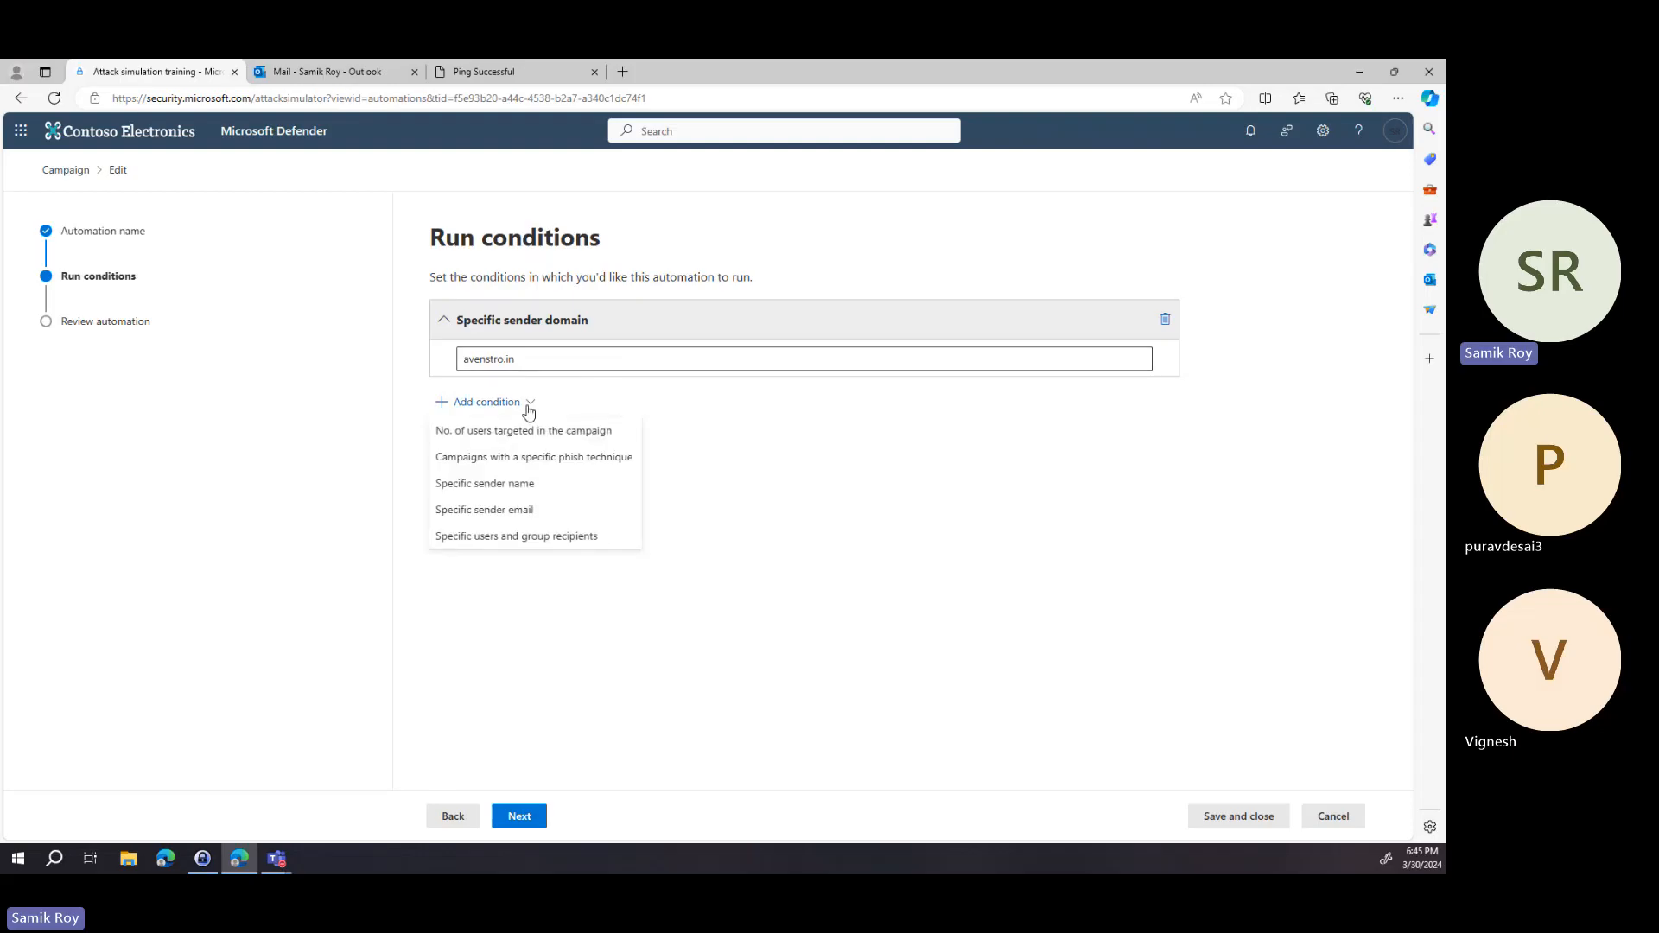
{"action": "left_click", "coordinate": [803, 413]}
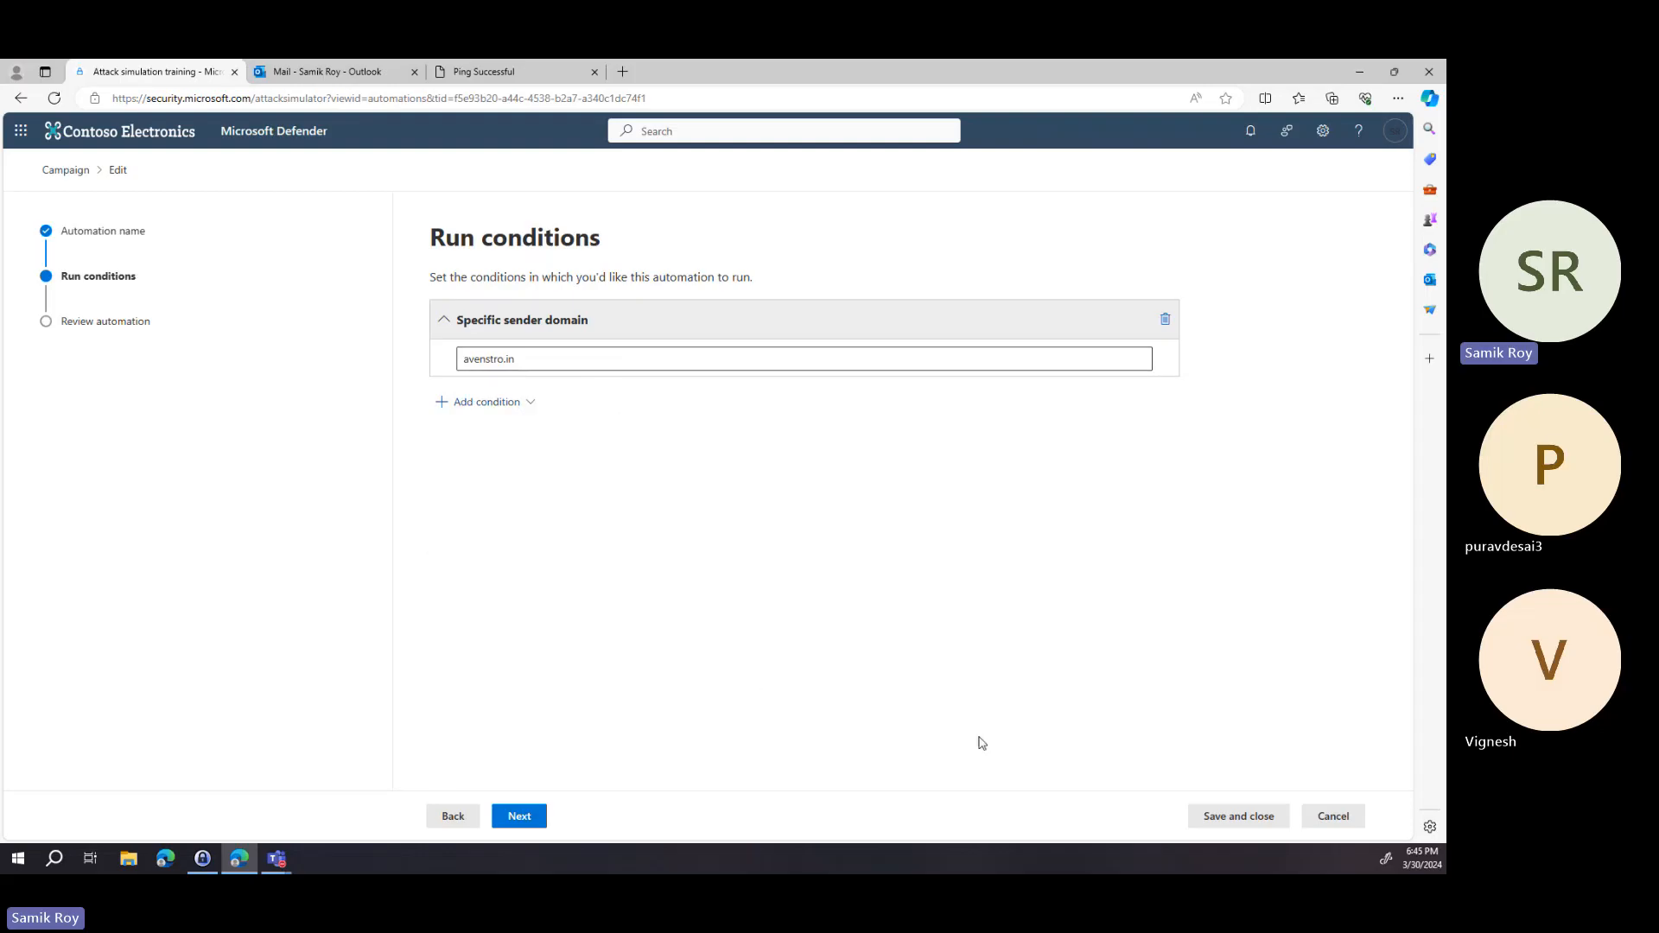
{"action": "left_click", "coordinate": [1354, 823]}
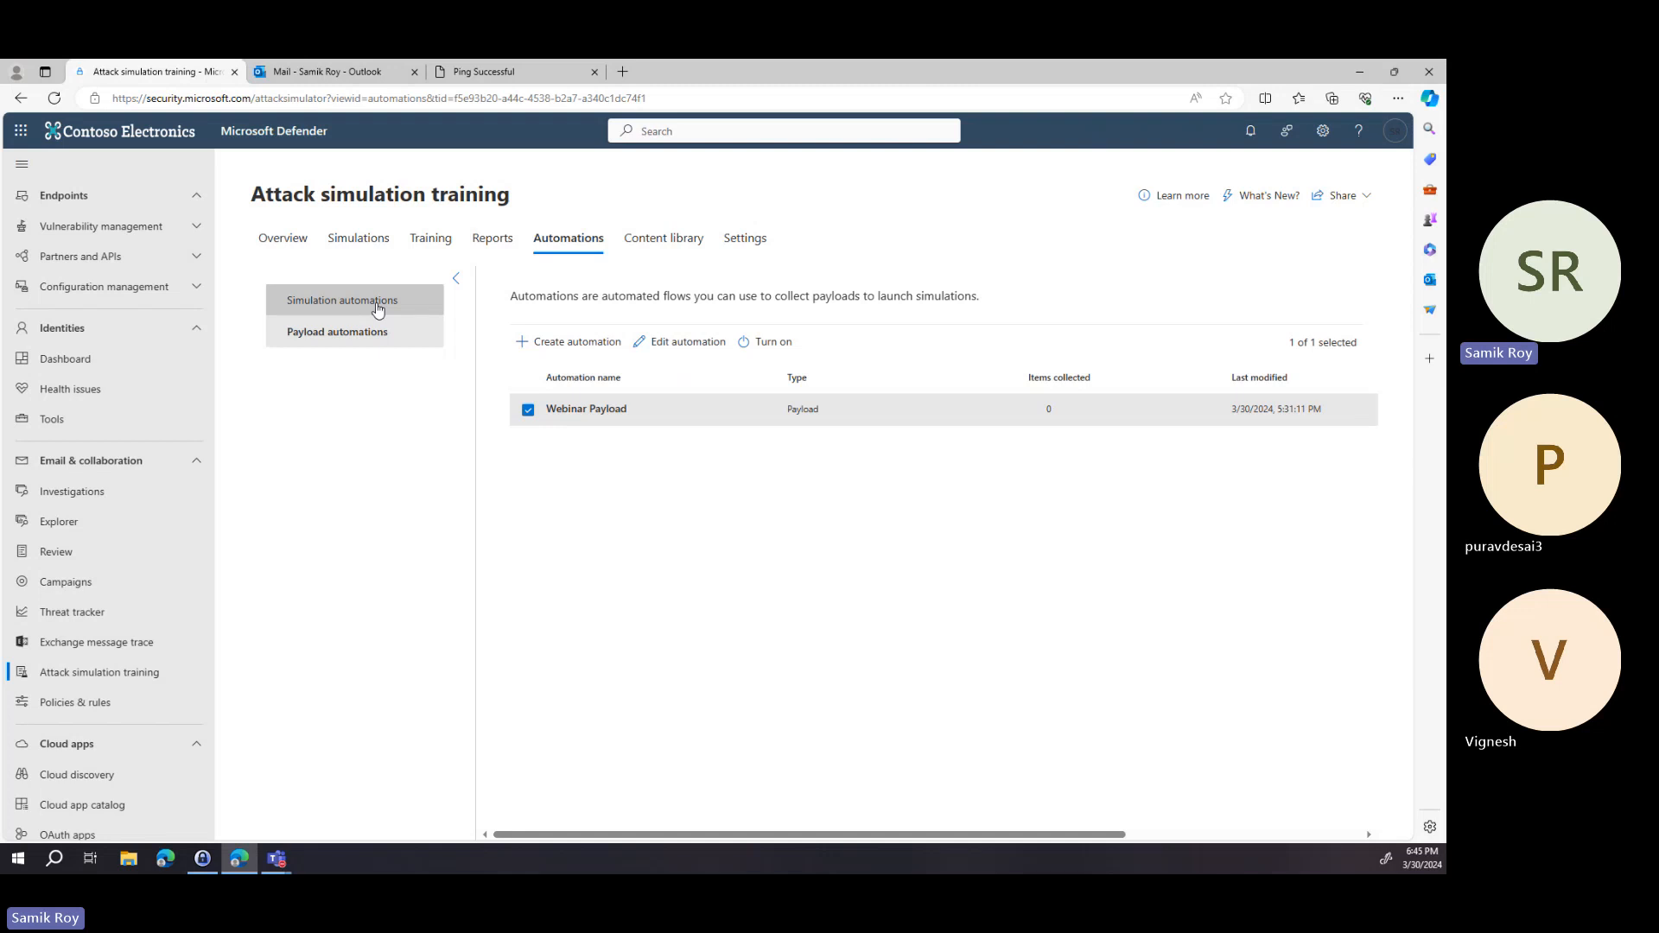
Open the Content library's global payloads and view the details of the Voicemail from Polin Marshall payload.
{"action": "left_click", "coordinate": [675, 241]}
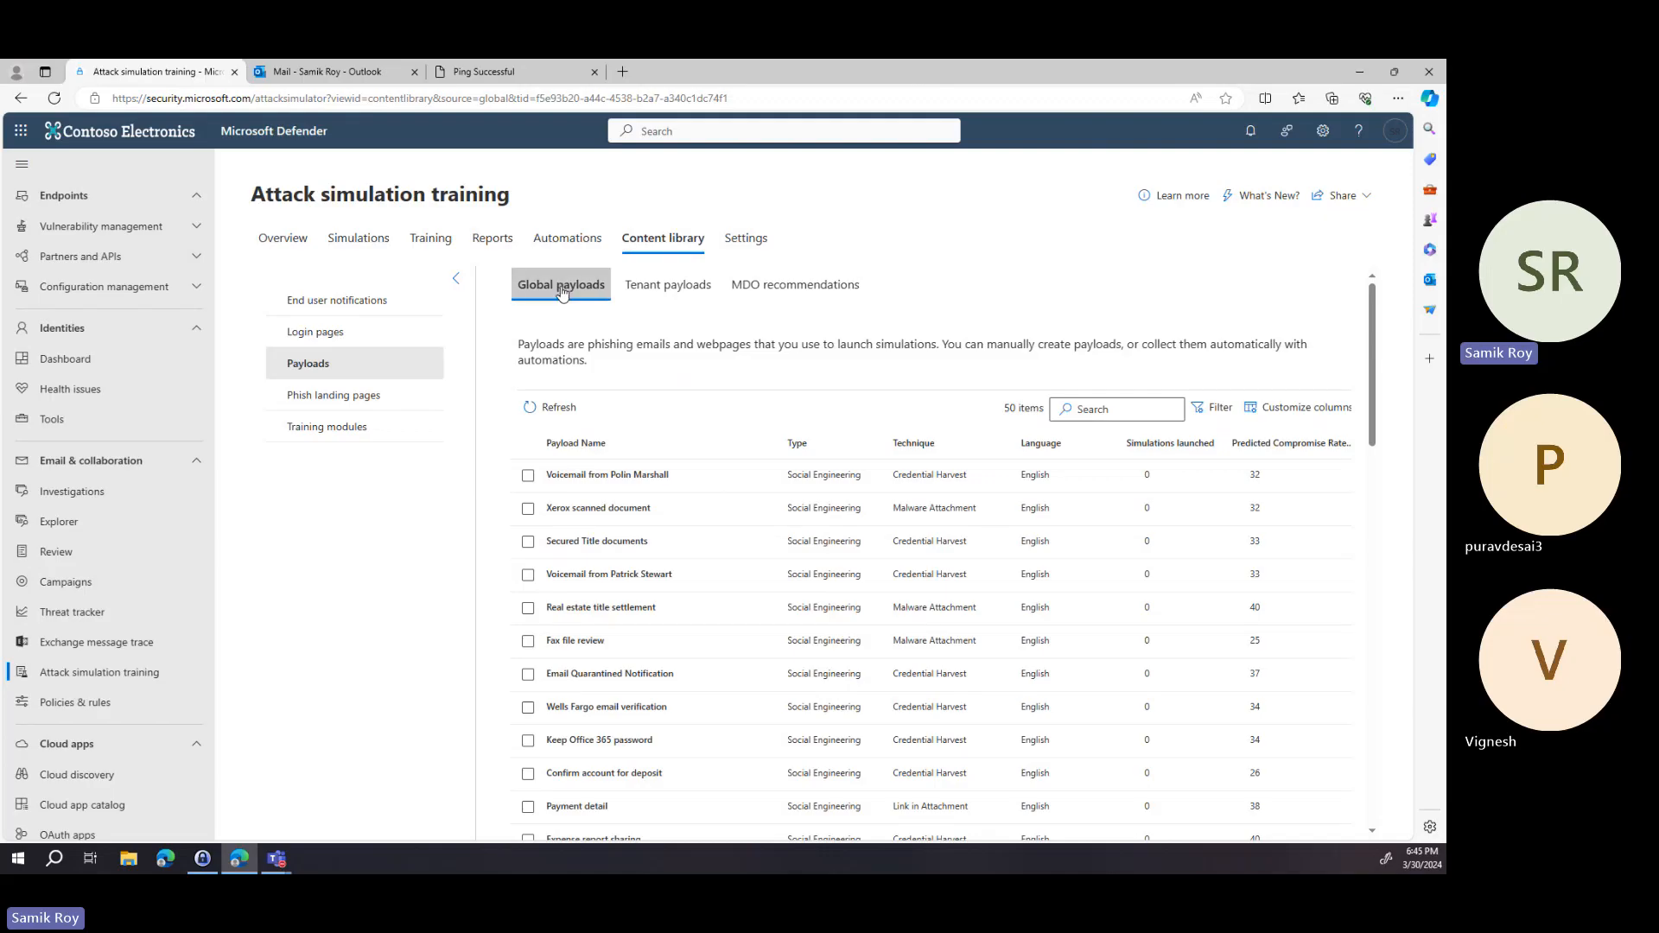
{"action": "scroll", "coordinate": [751, 481], "scroll_direction": "down", "scroll_amount": 5}
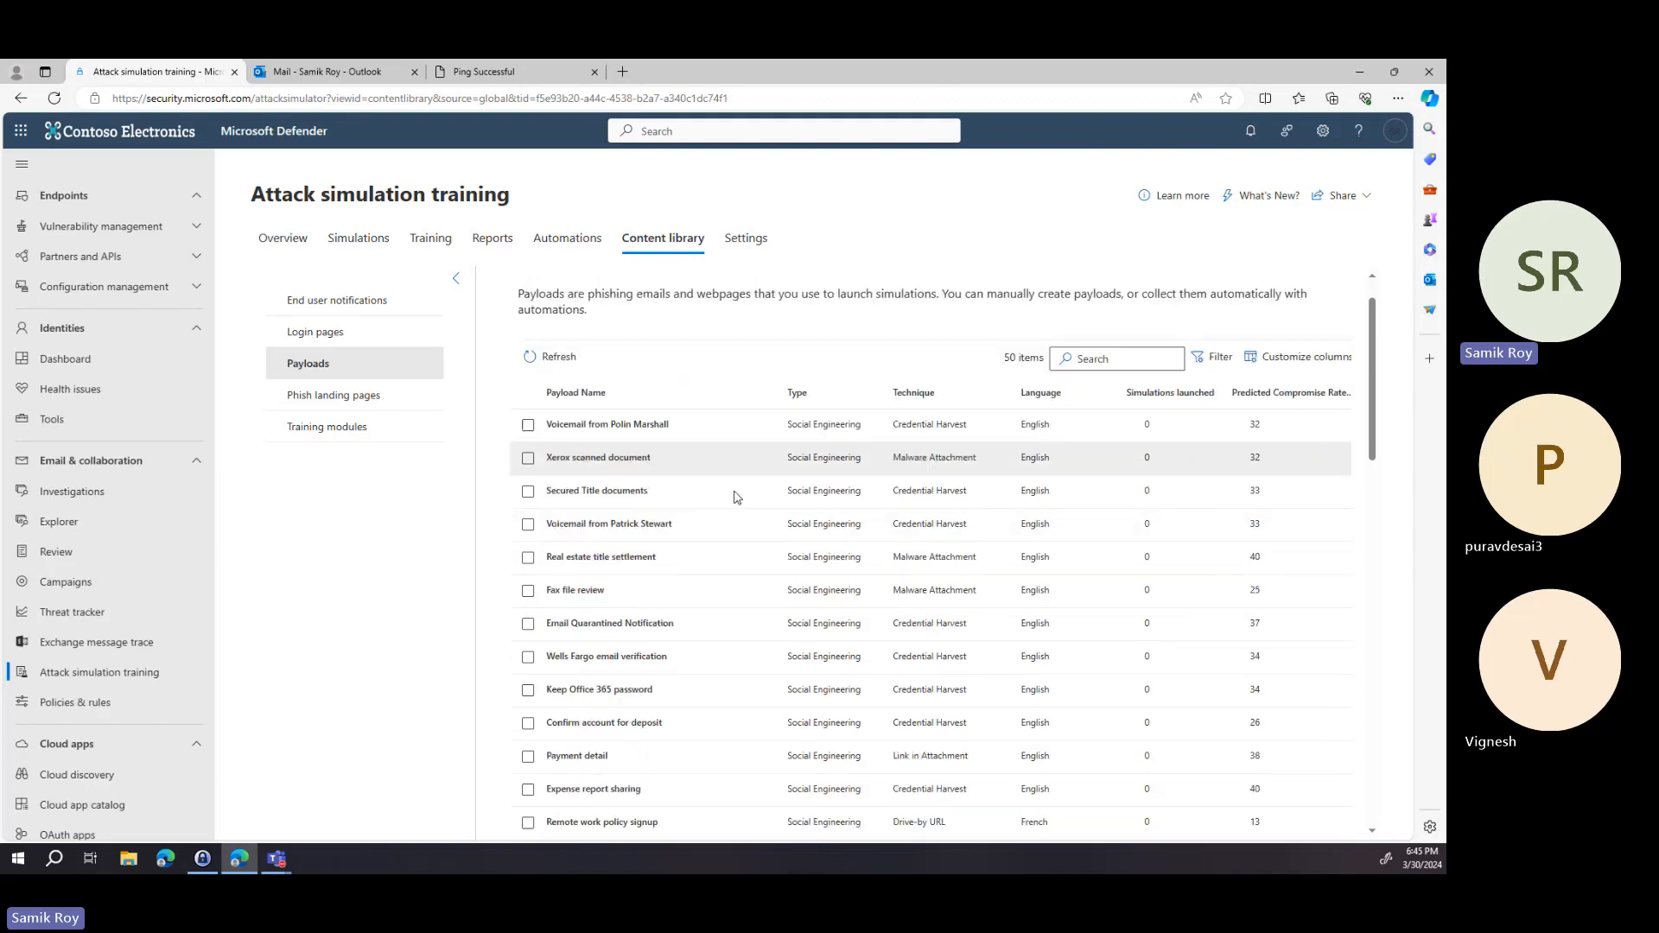
{"action": "scroll", "coordinate": [717, 549], "scroll_direction": "up", "scroll_amount": 5}
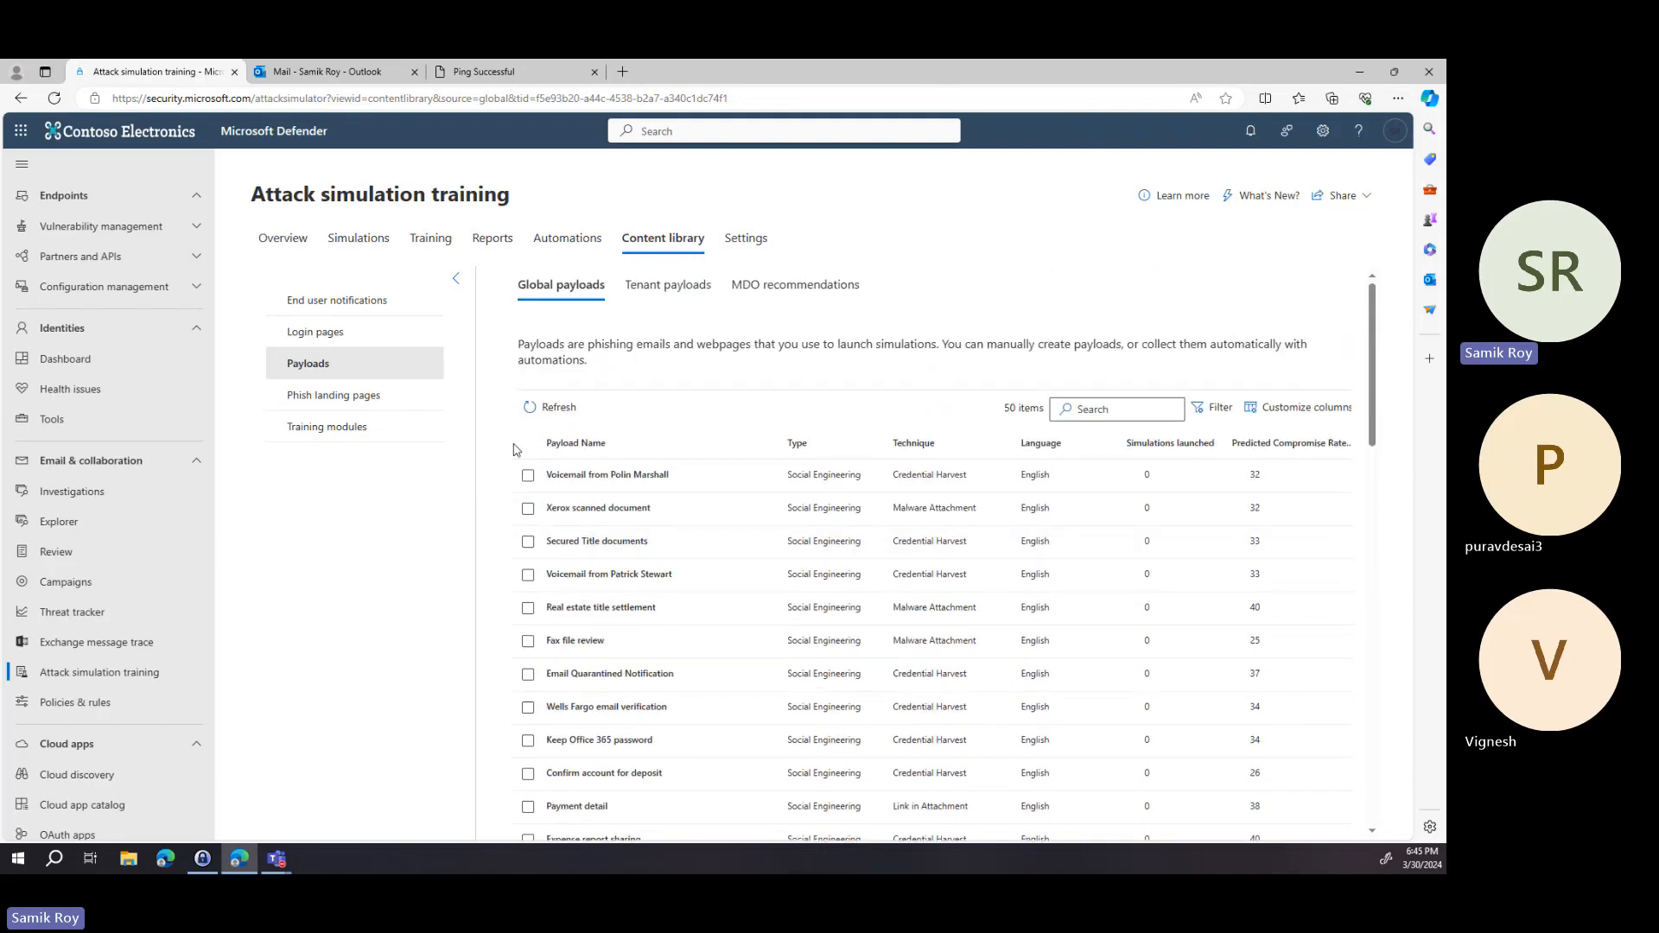
{"action": "left_click", "coordinate": [529, 476]}
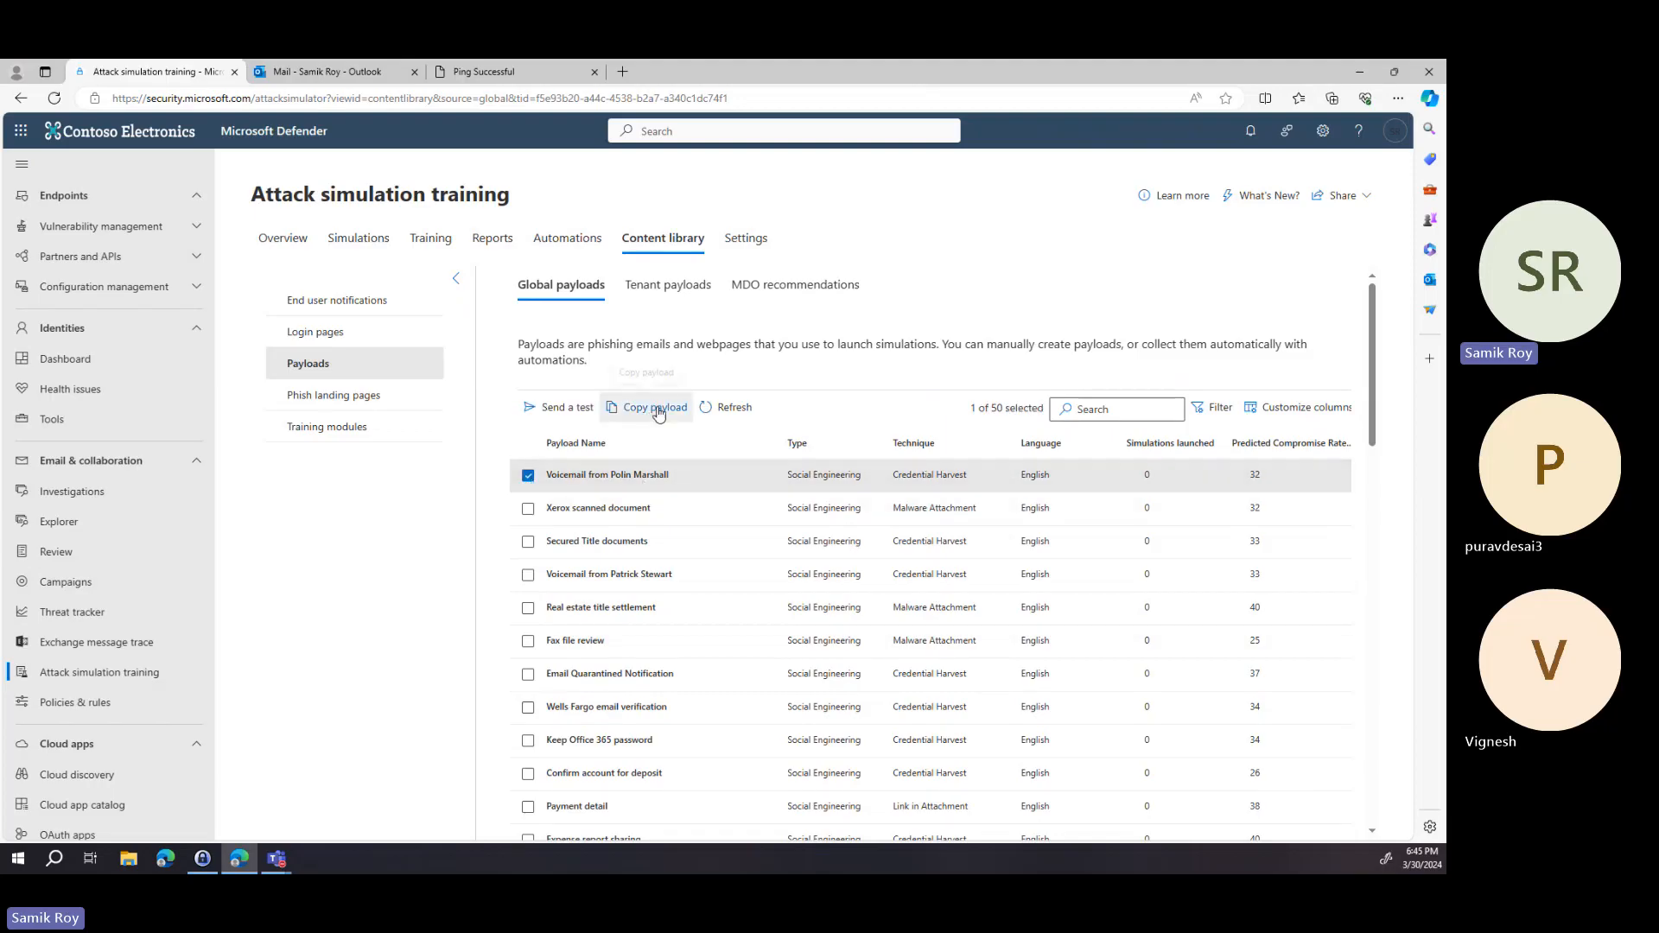
{"action": "left_click", "coordinate": [628, 476]}
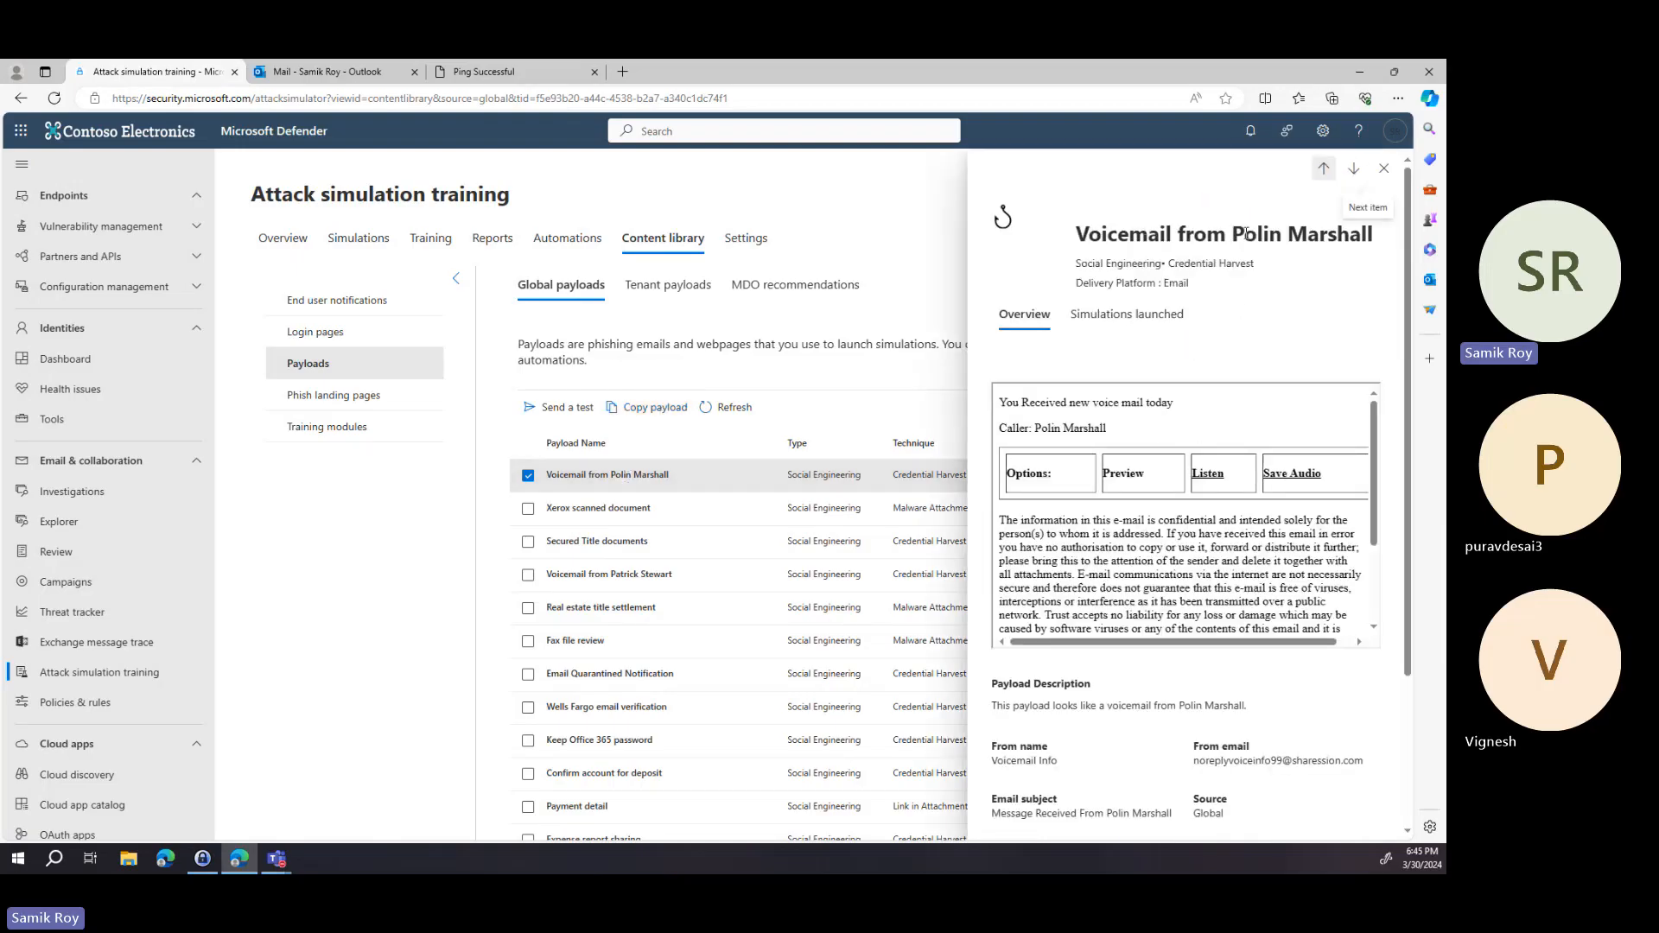
{"action": "scroll", "coordinate": [1241, 381], "scroll_direction": "down", "scroll_amount": 1}
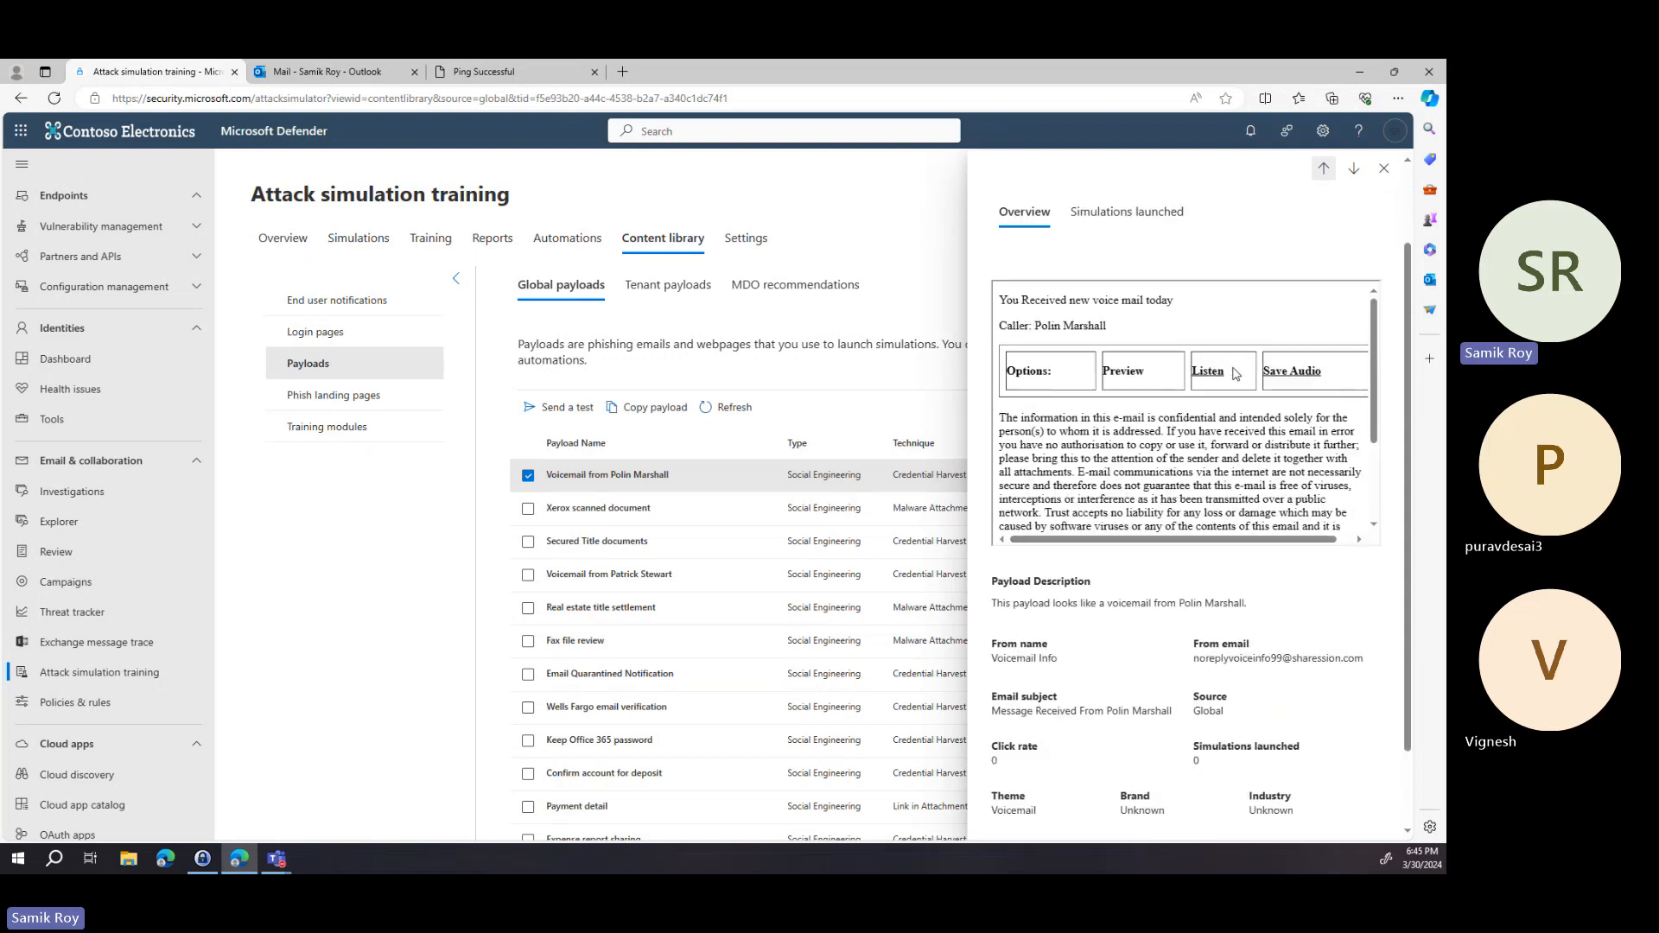
{"action": "scroll", "coordinate": [1241, 381], "scroll_direction": "up", "scroll_amount": 1}
Review the payload's simulations launched and overview details, then close the payload panel.
{"action": "left_click", "coordinate": [1127, 325]}
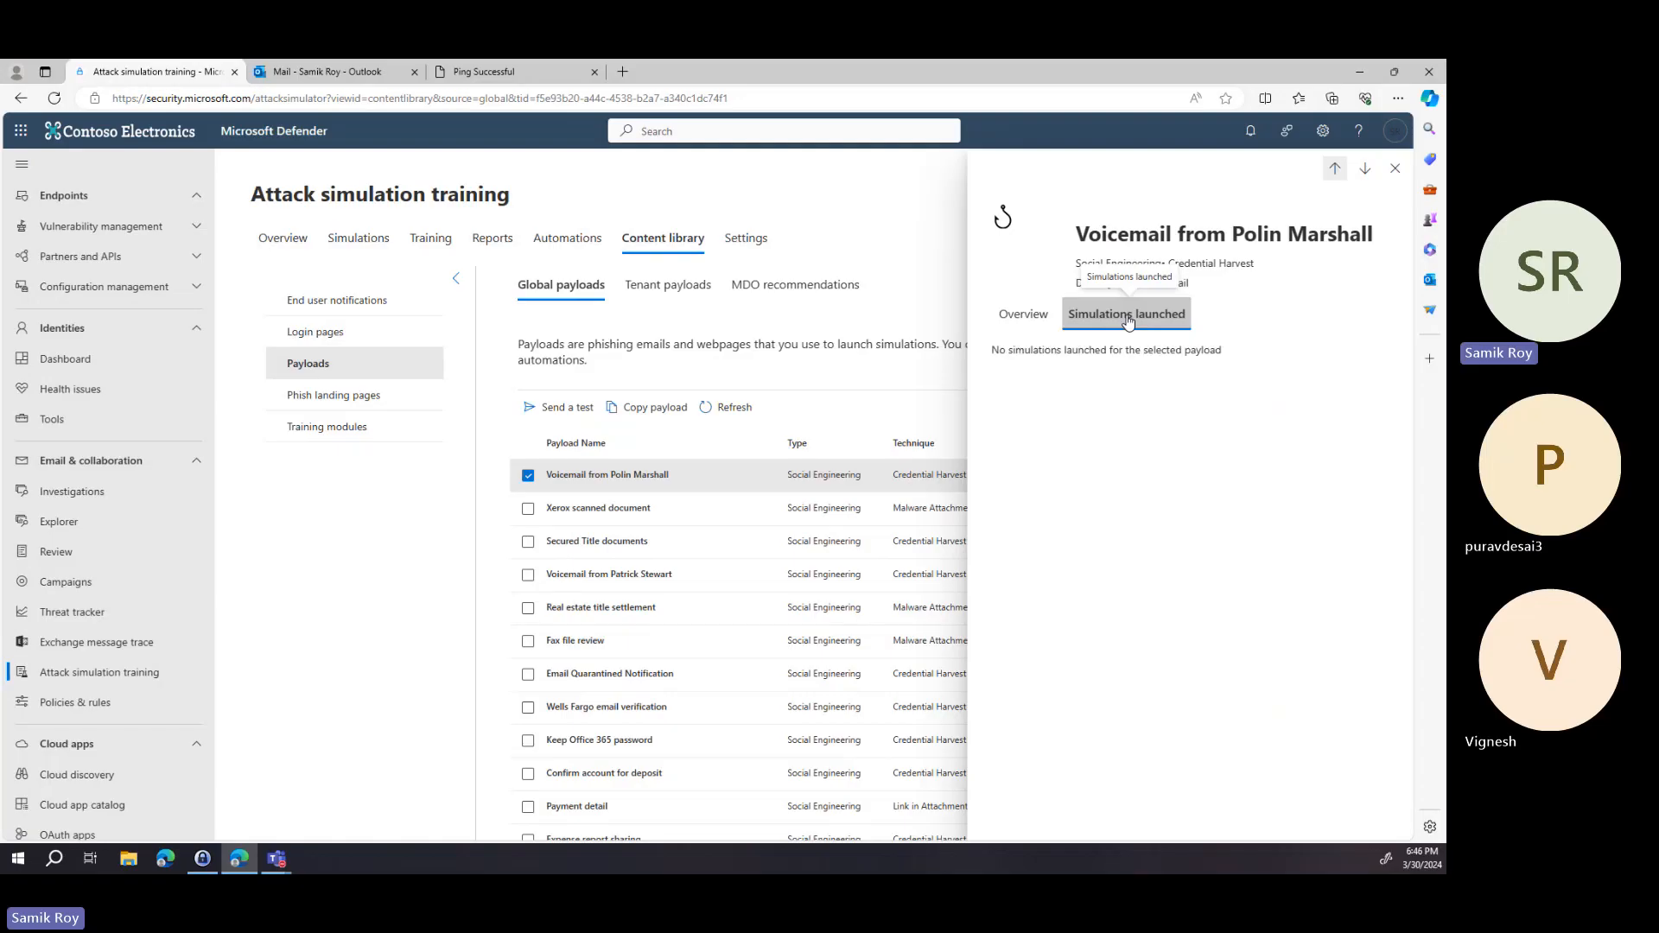
{"action": "left_click", "coordinate": [1020, 335]}
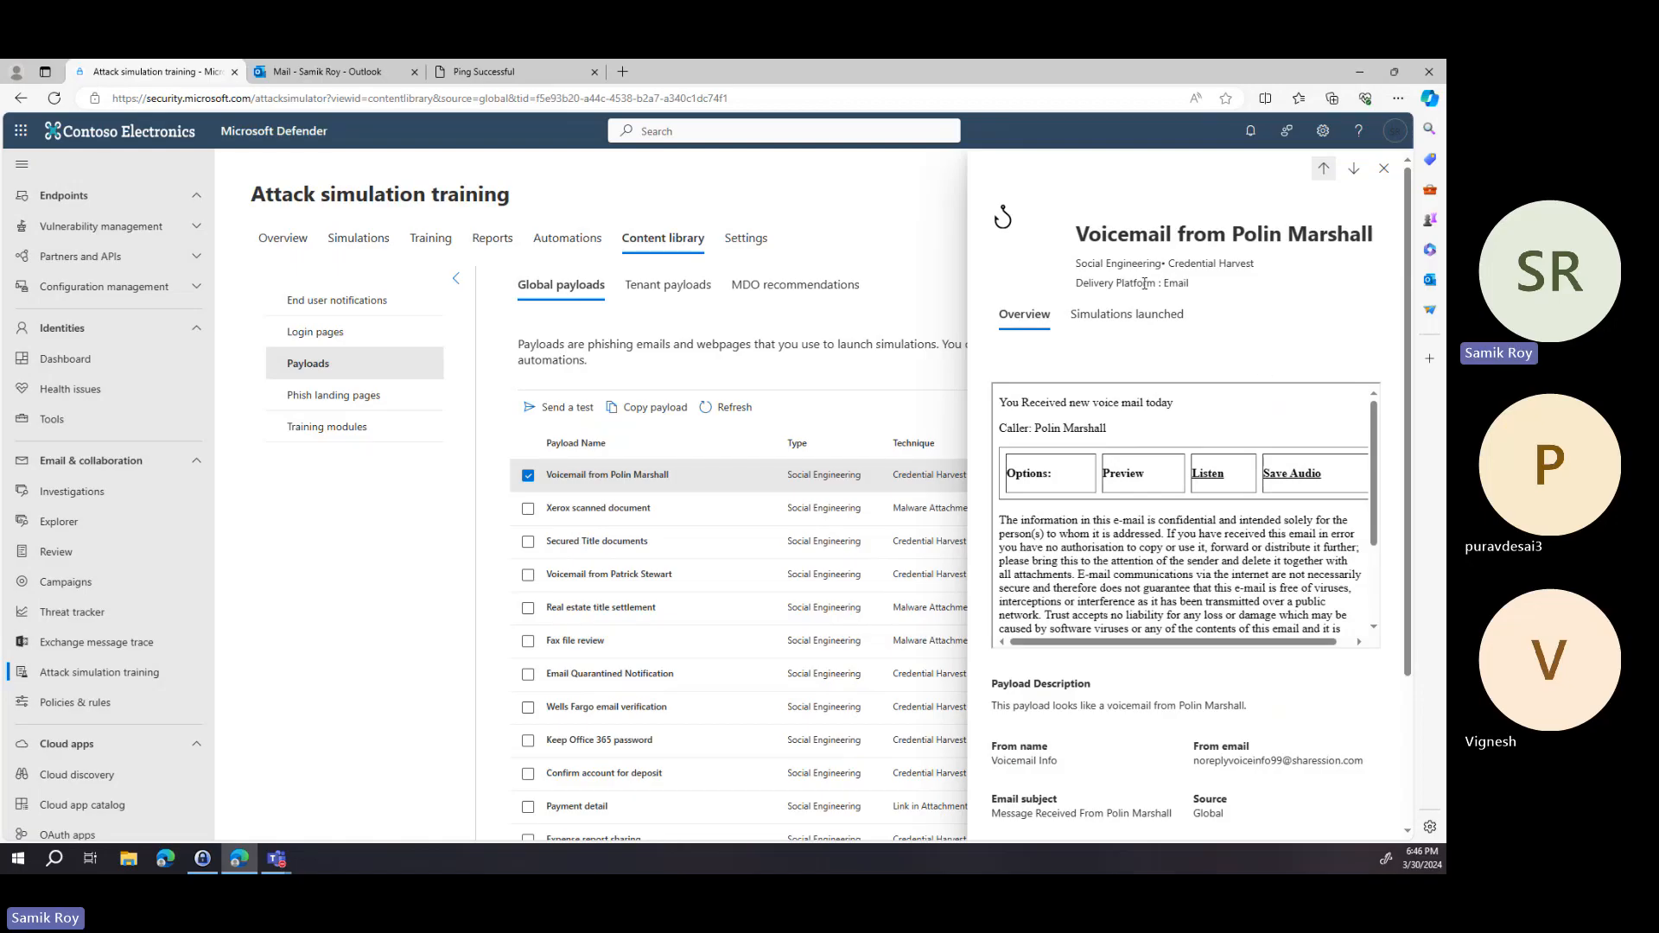
{"action": "left_click_drag", "start_coordinate": [1075, 269], "coordinate": [1270, 269]}
{"action": "scroll", "coordinate": [1319, 532], "scroll_direction": "down", "scroll_amount": 2}
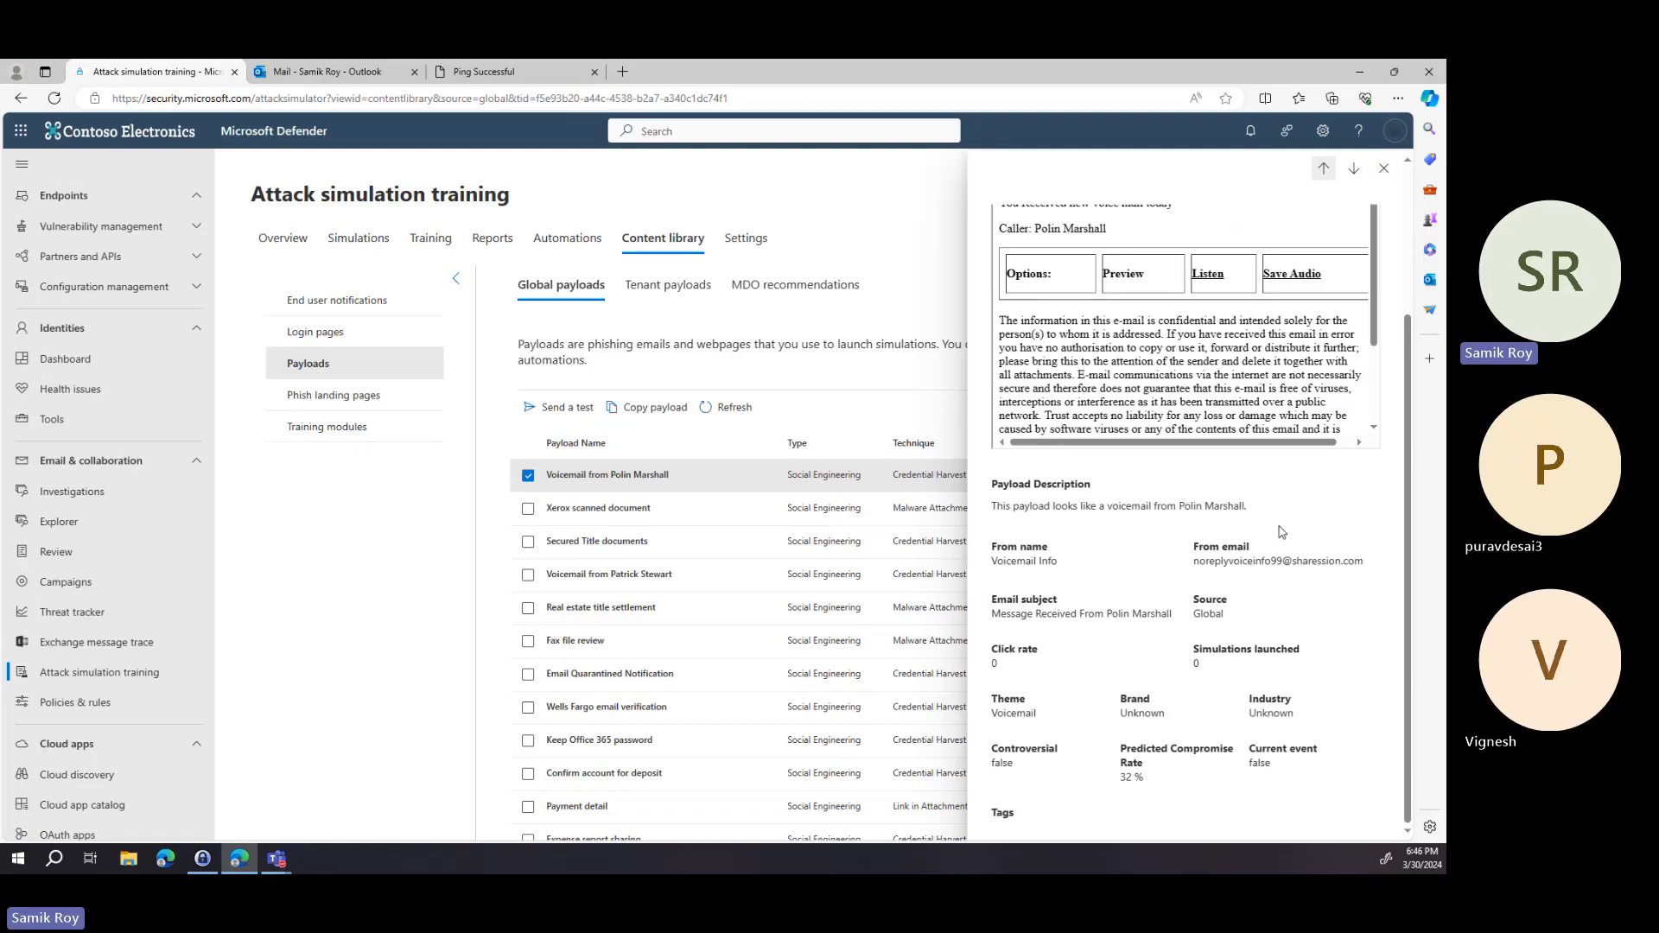
{"action": "scroll", "coordinate": [1281, 532], "scroll_direction": "up", "scroll_amount": 3}
{"action": "left_click", "coordinate": [1383, 168]}
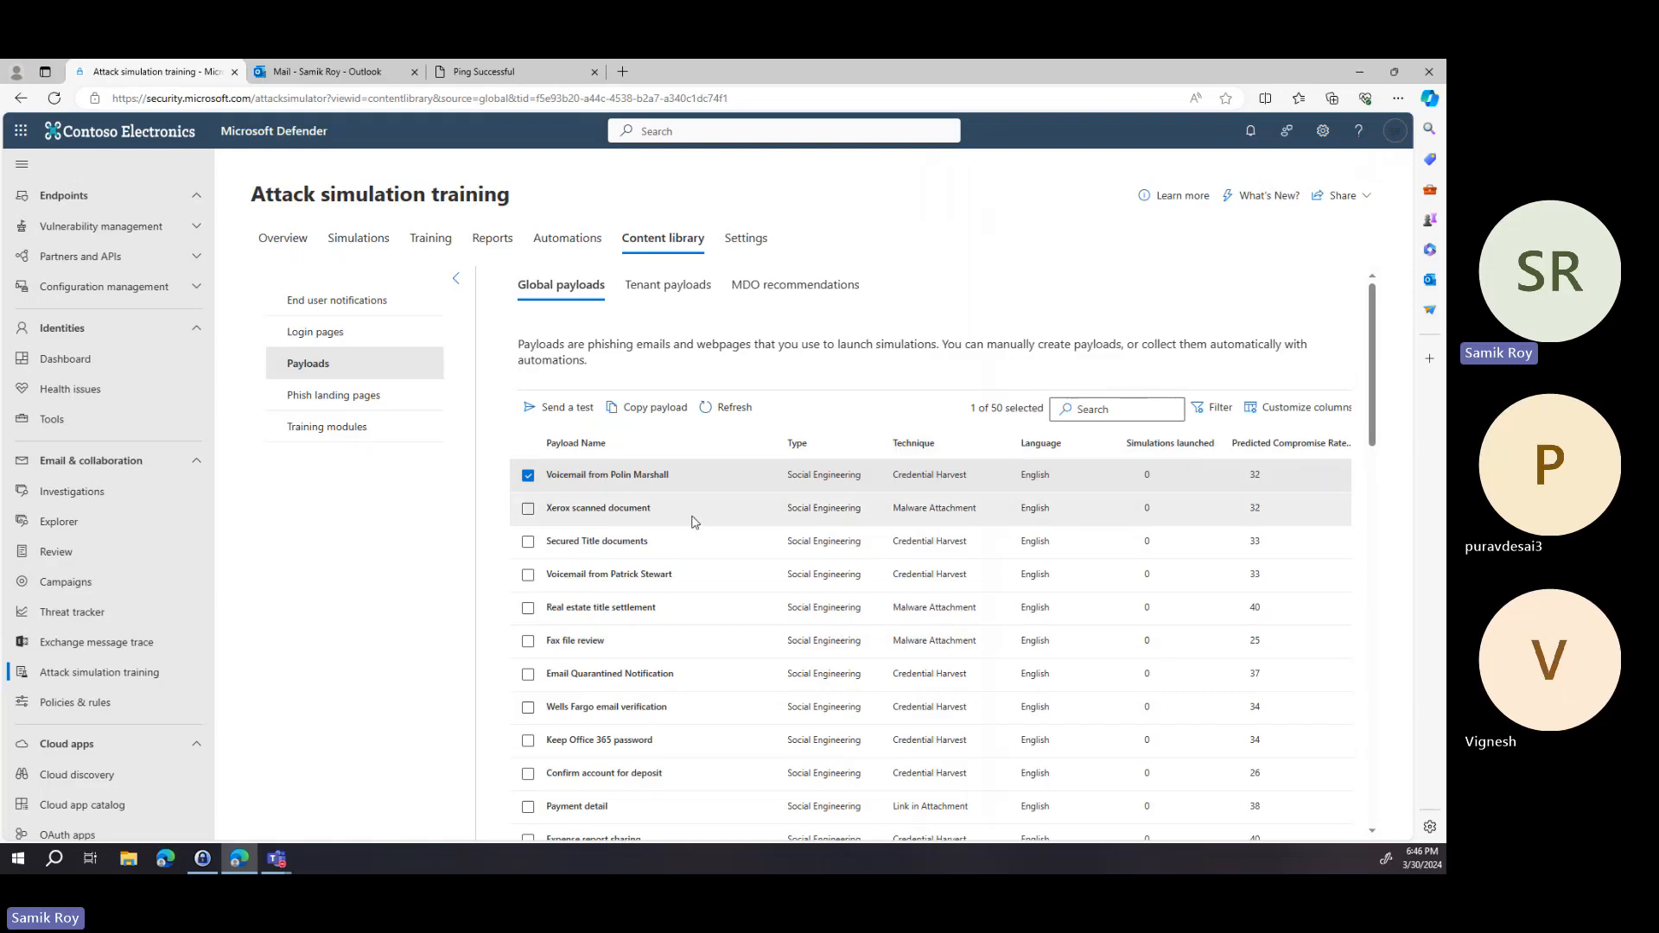
Browse the remaining global payload columns, then view the Tenant payloads and MDO recommendations lists.
{"action": "scroll", "coordinate": [723, 661], "scroll_direction": "down", "scroll_amount": 3}
{"action": "key", "text": "Right"}
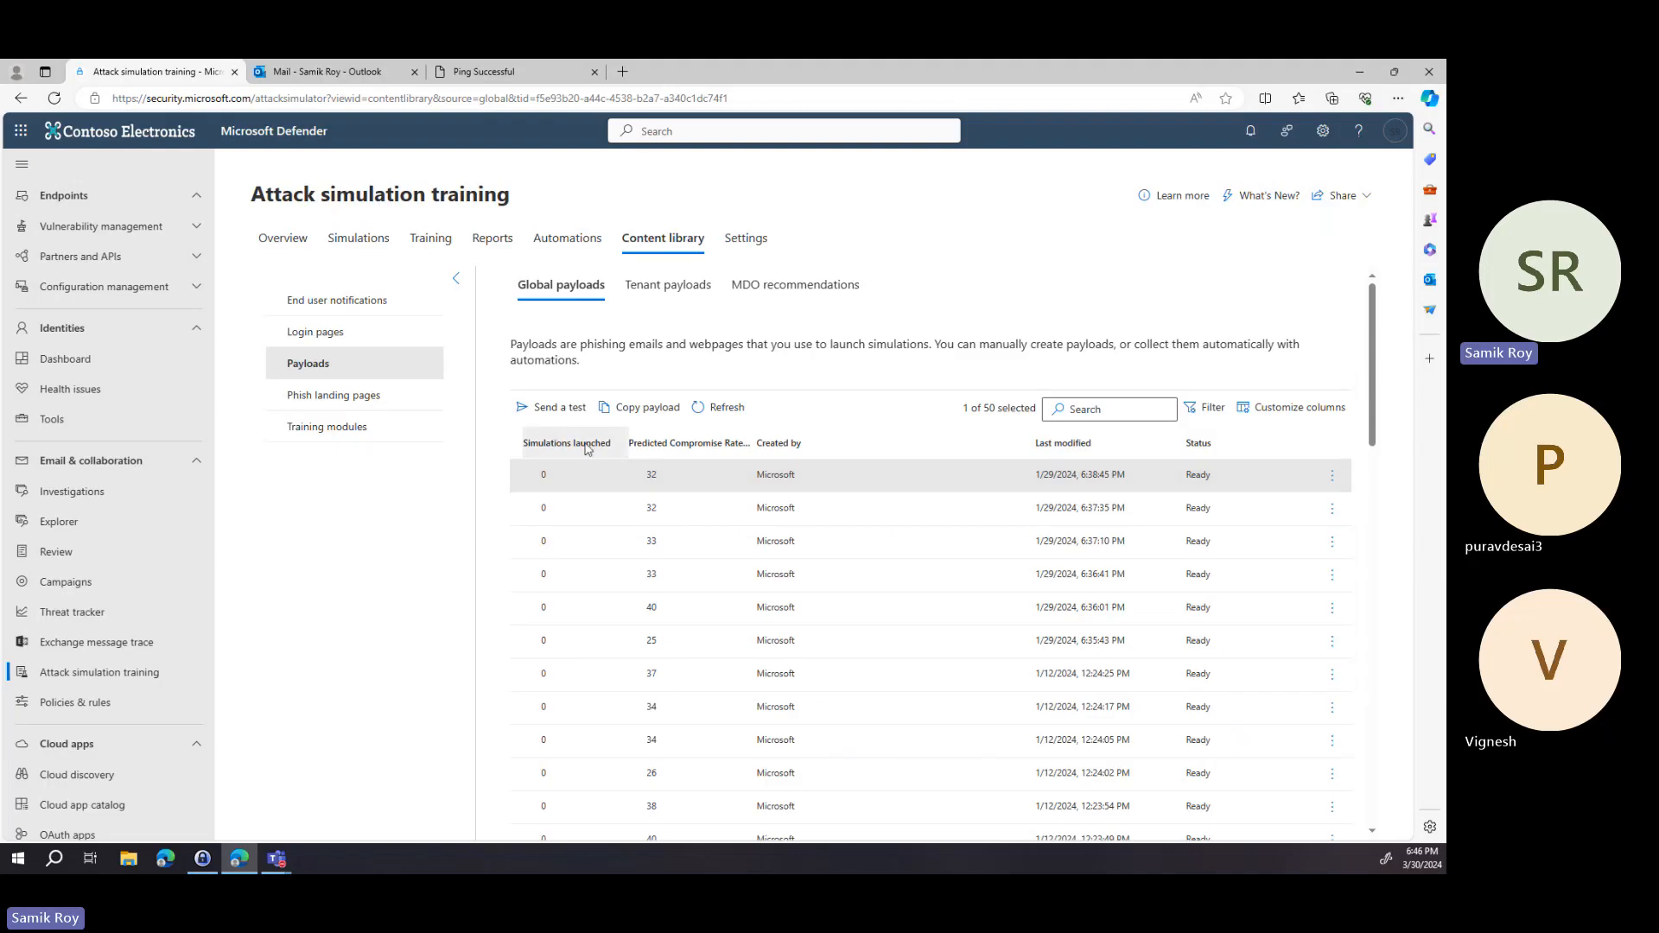
{"action": "left_click", "coordinate": [667, 289]}
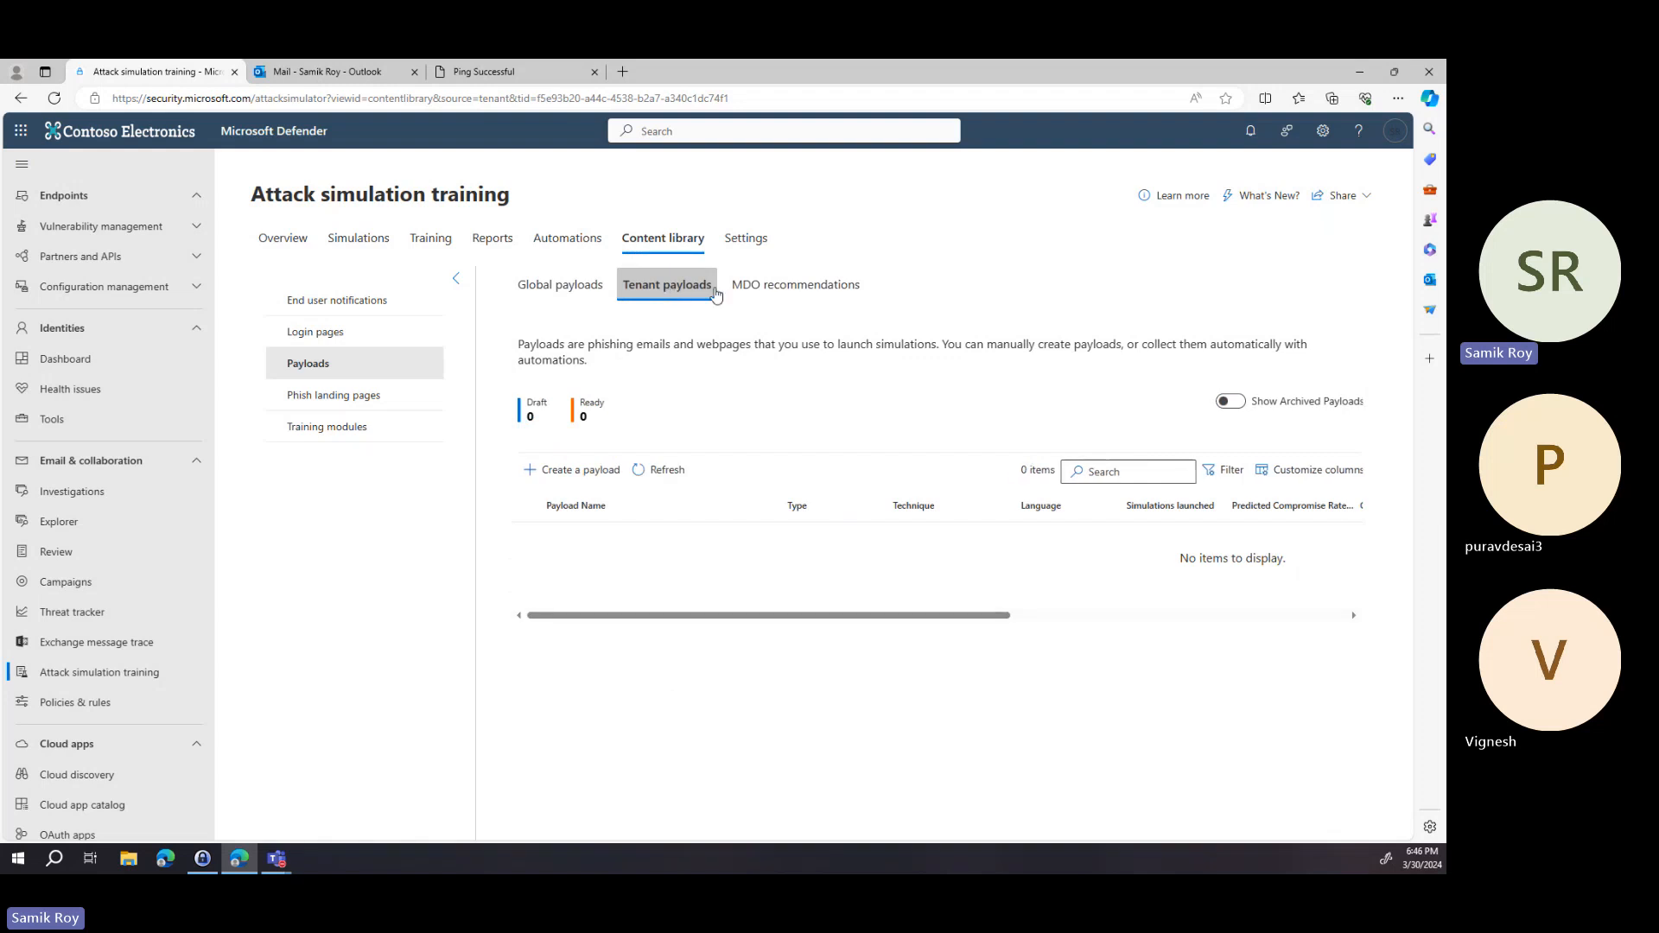
{"action": "left_click", "coordinate": [787, 293]}
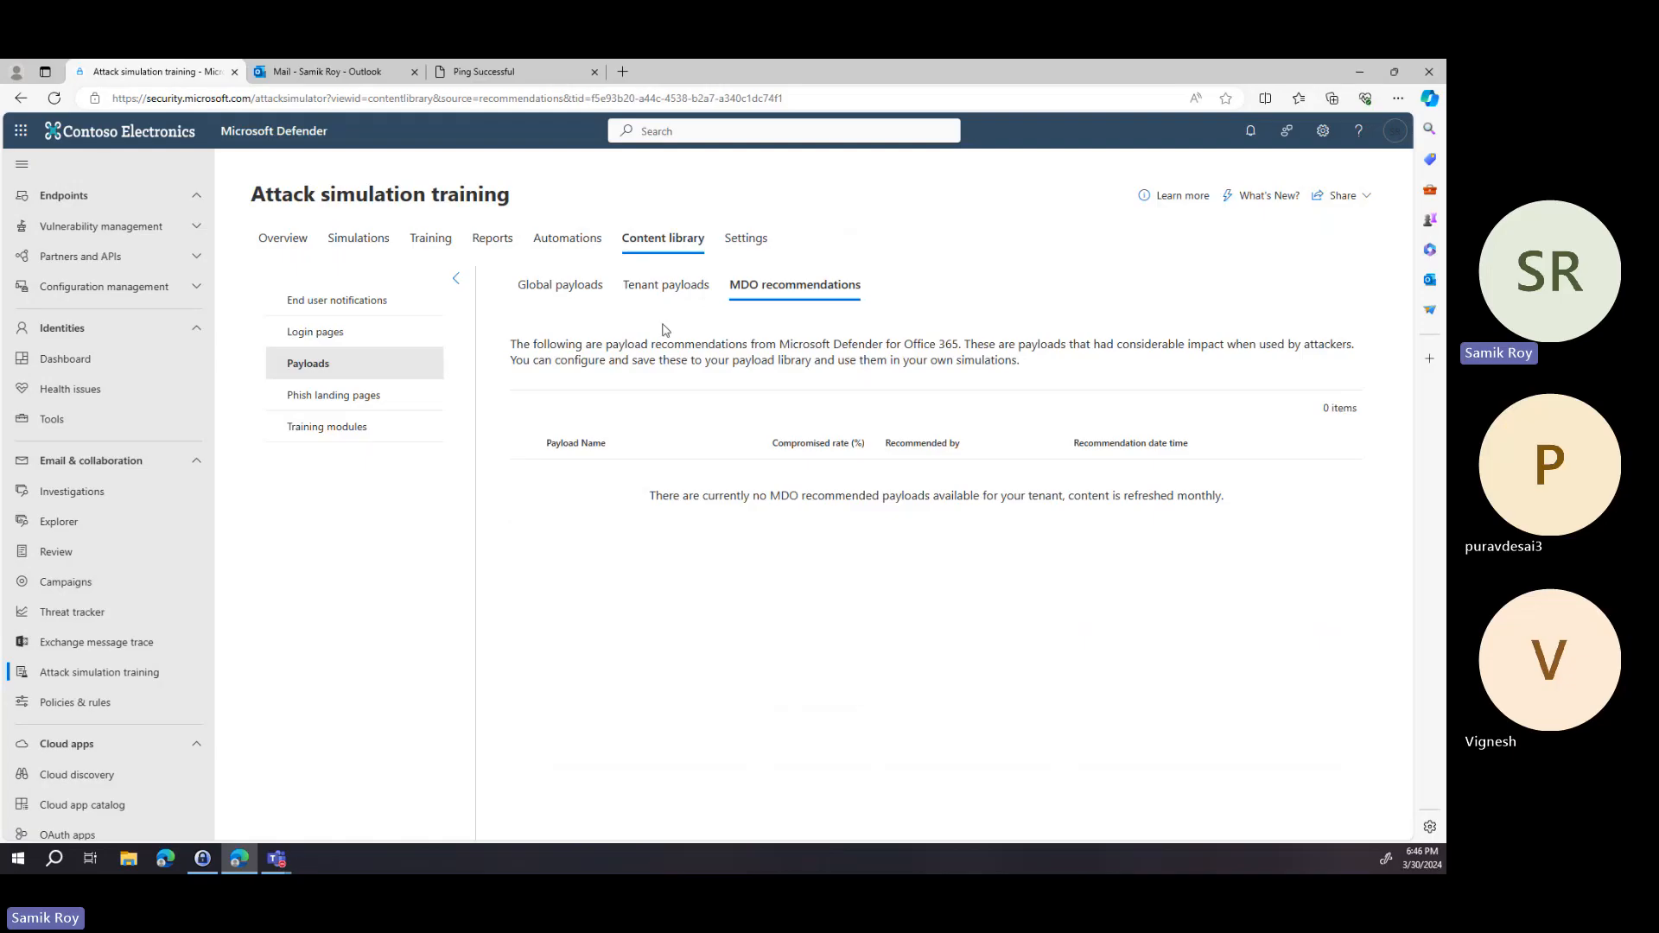
Open the login pages and start creating a copy of the English LinkedIn login page.
{"action": "left_click", "coordinate": [351, 344]}
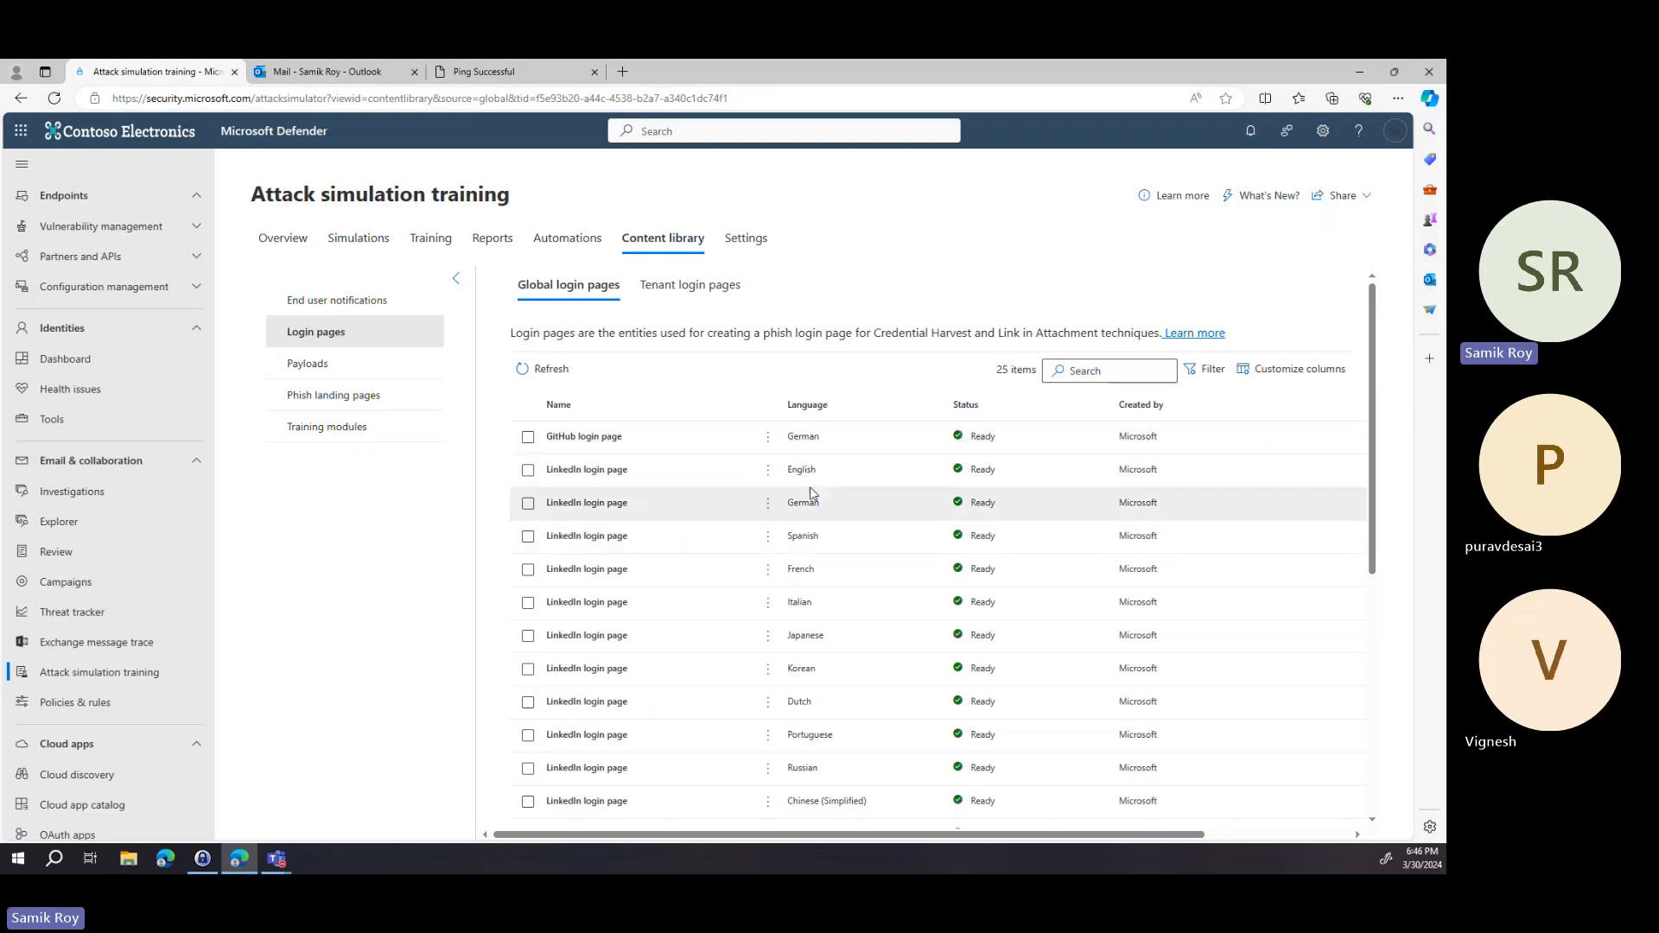
{"action": "left_click", "coordinate": [528, 470]}
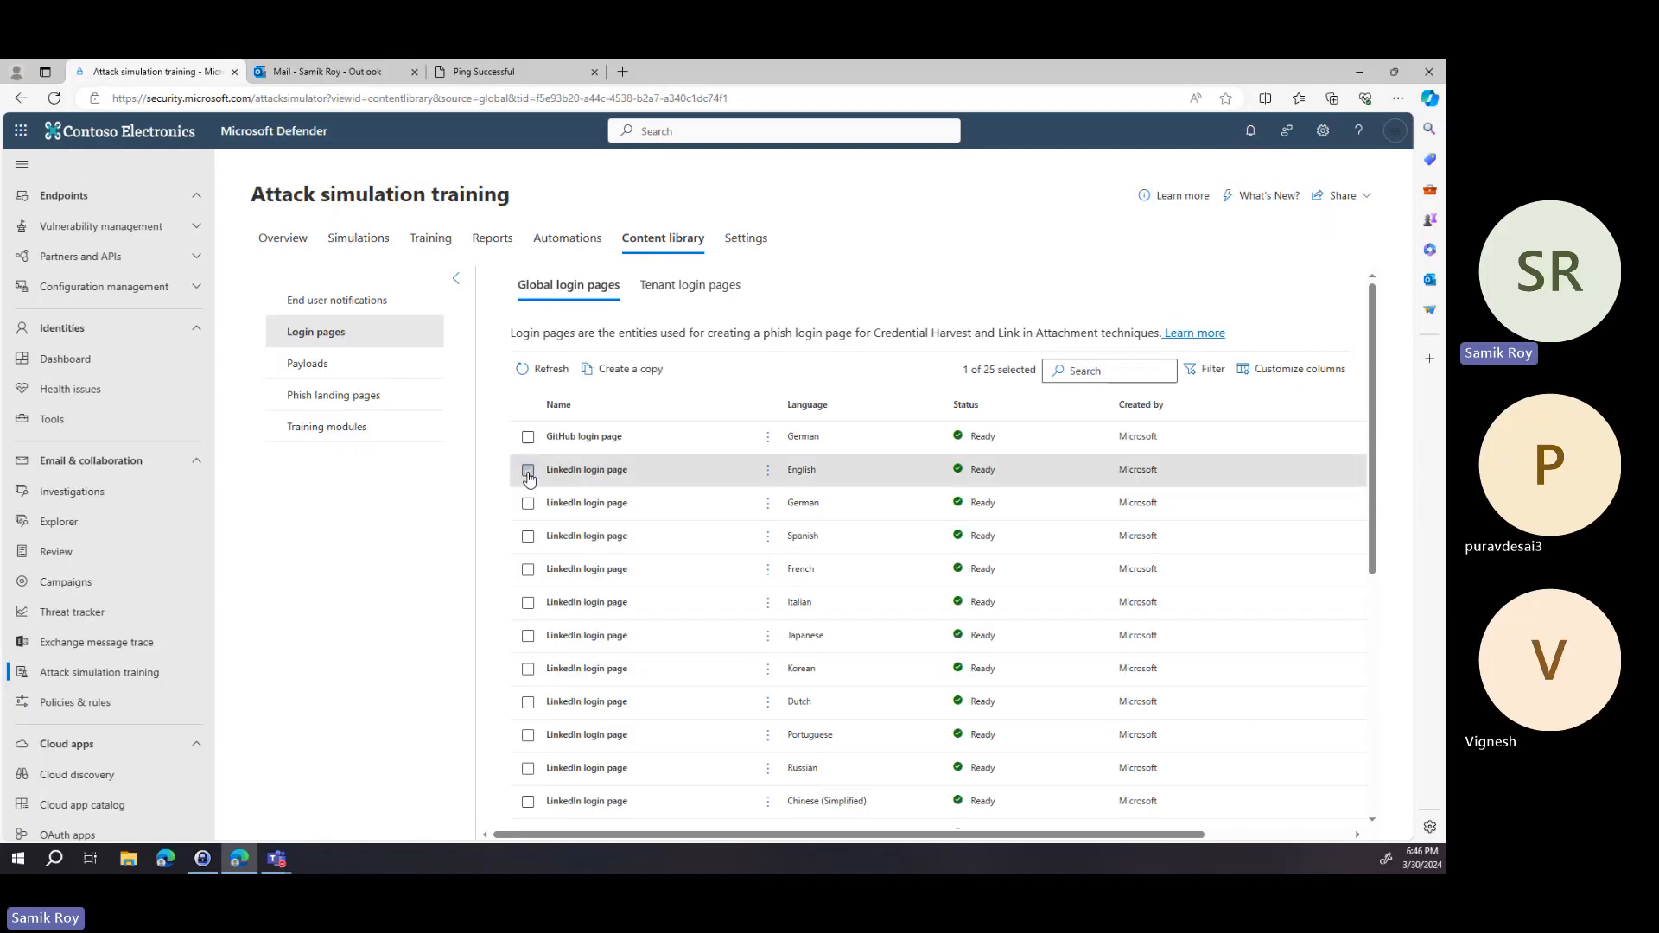
{"action": "left_click", "coordinate": [656, 372]}
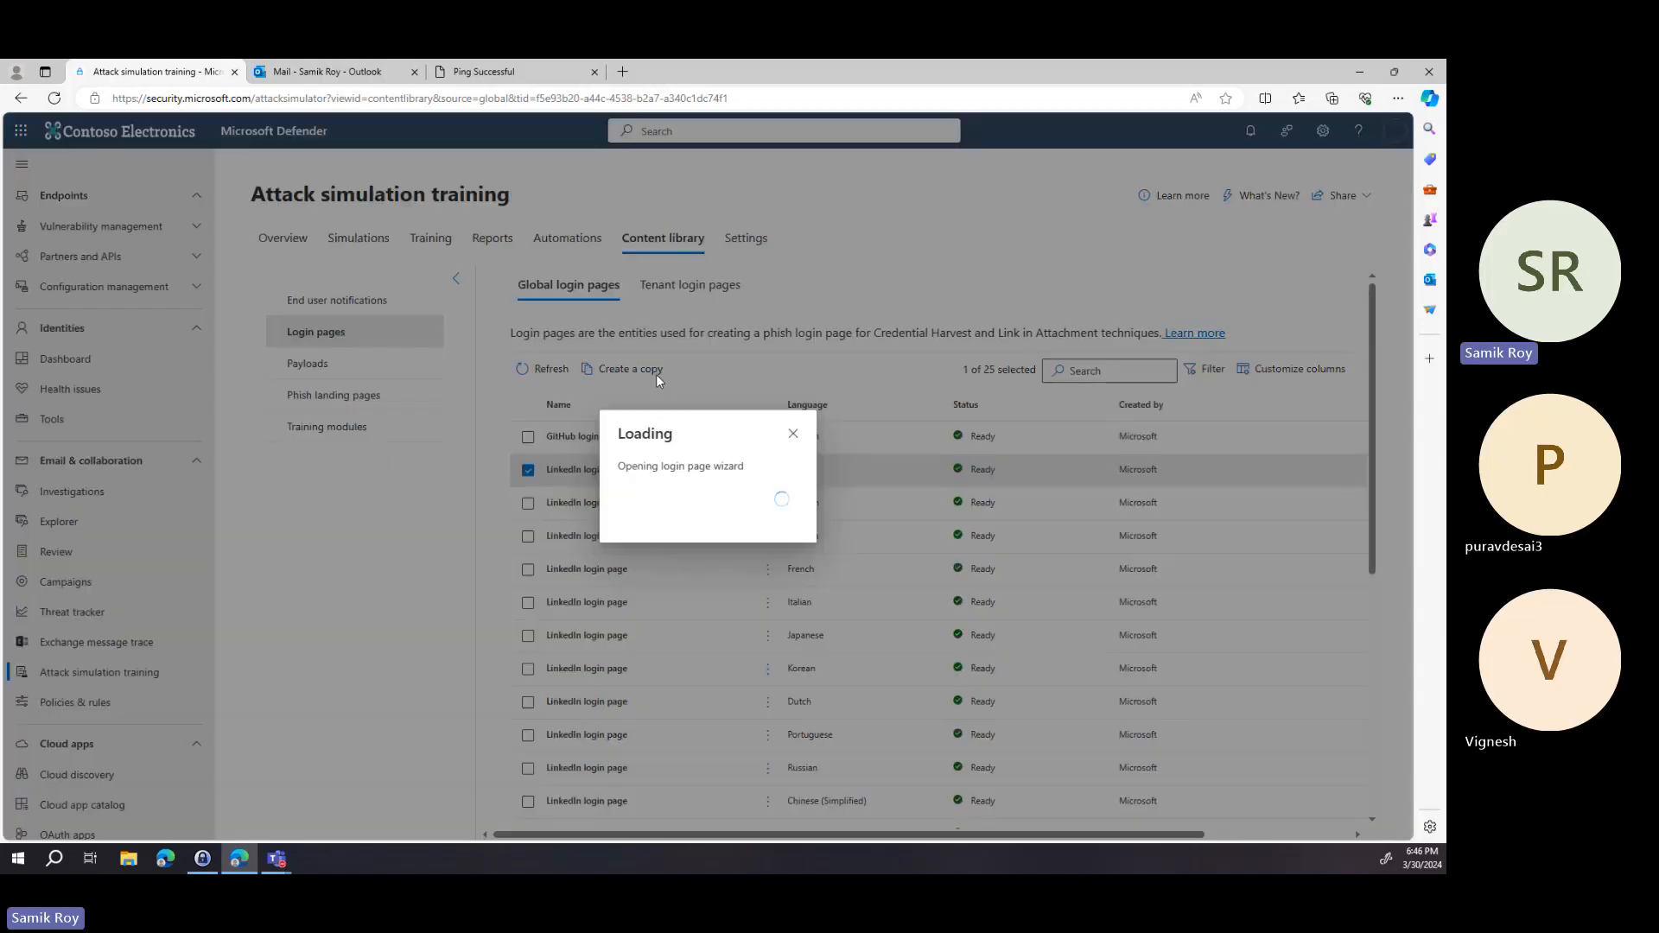
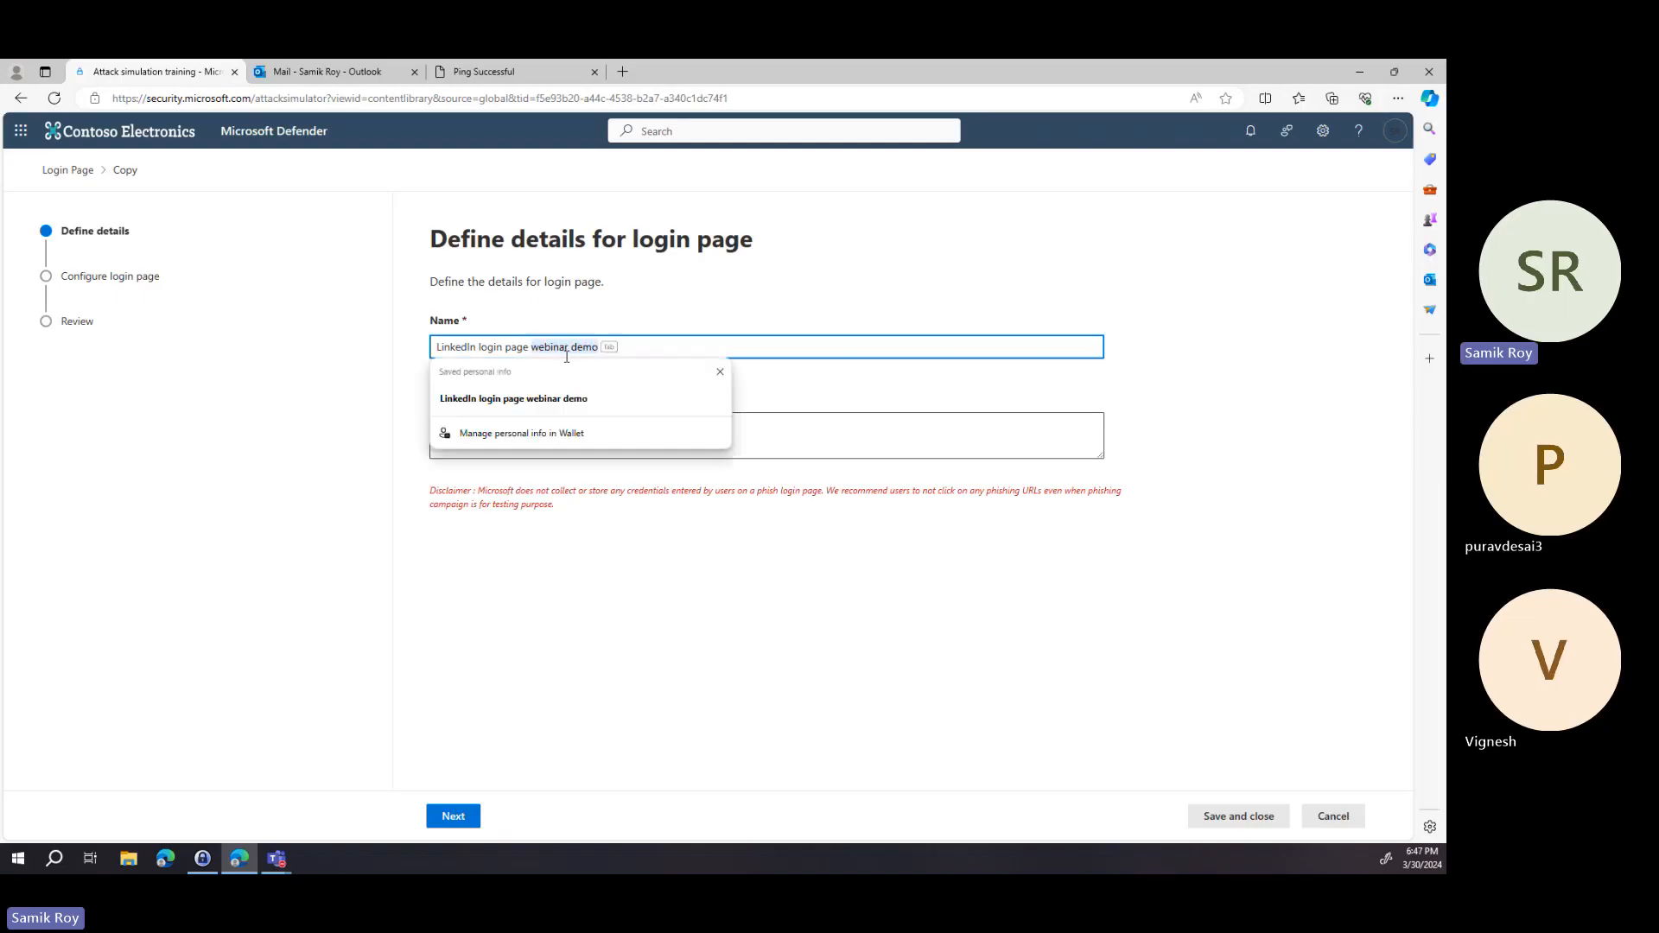
Select the existing name and description text of the login page copy for editing.
{"action": "key", "text": "ctrl+a"}
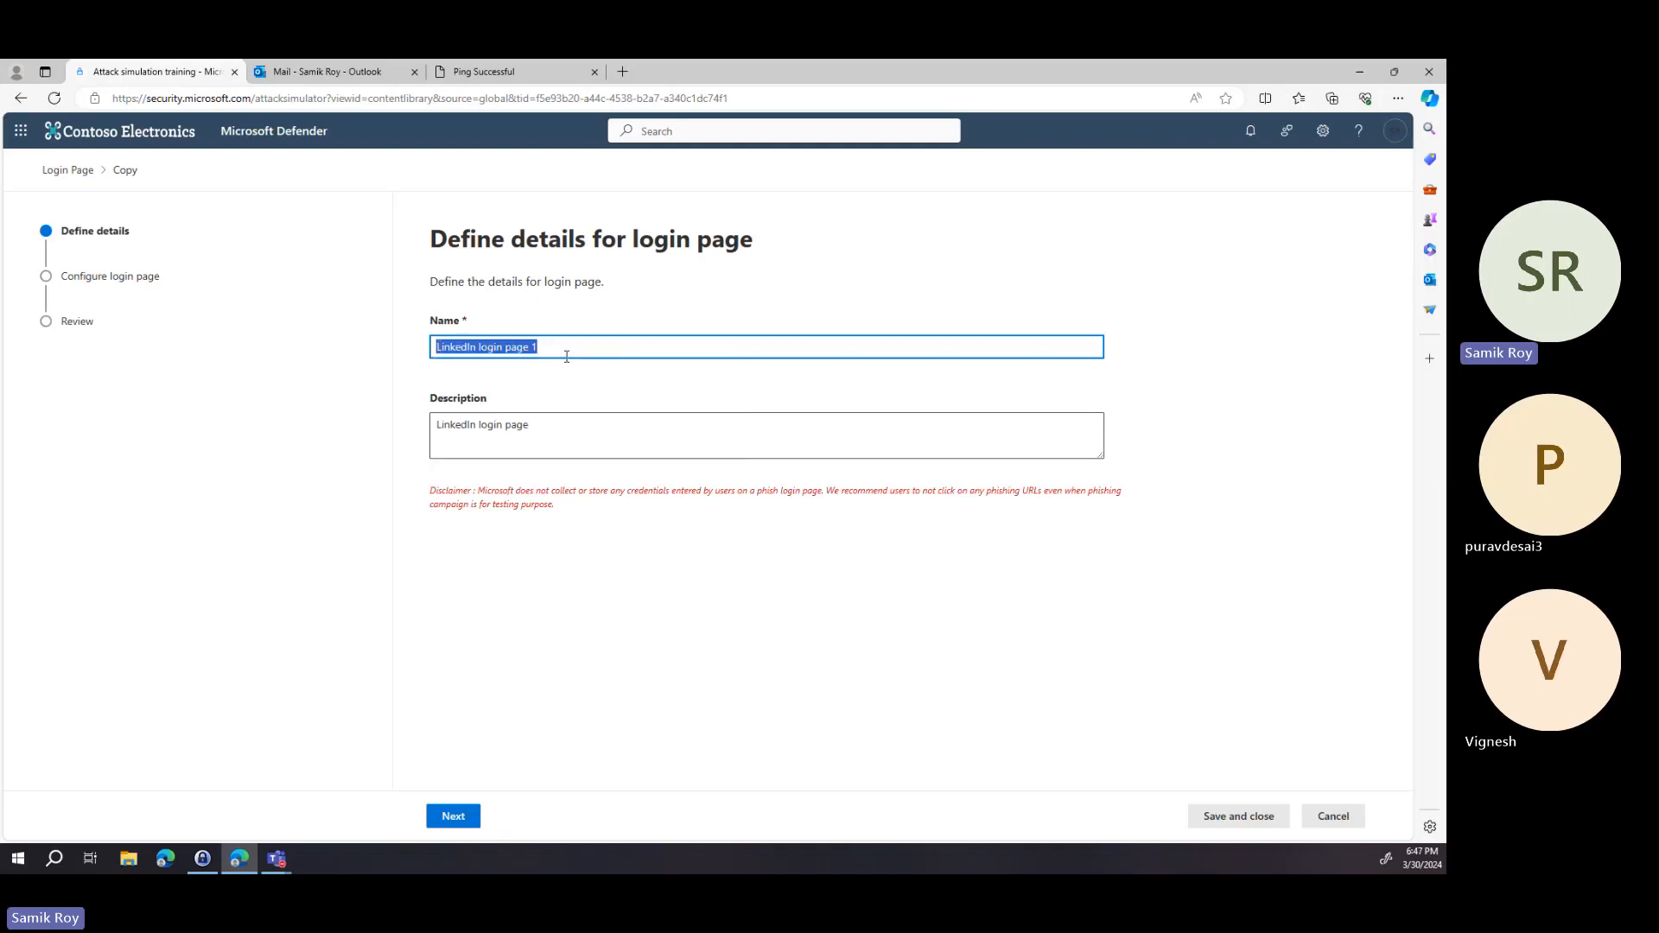
{"action": "left_click", "coordinate": [584, 429]}
{"action": "key", "text": "ctrl+a"}
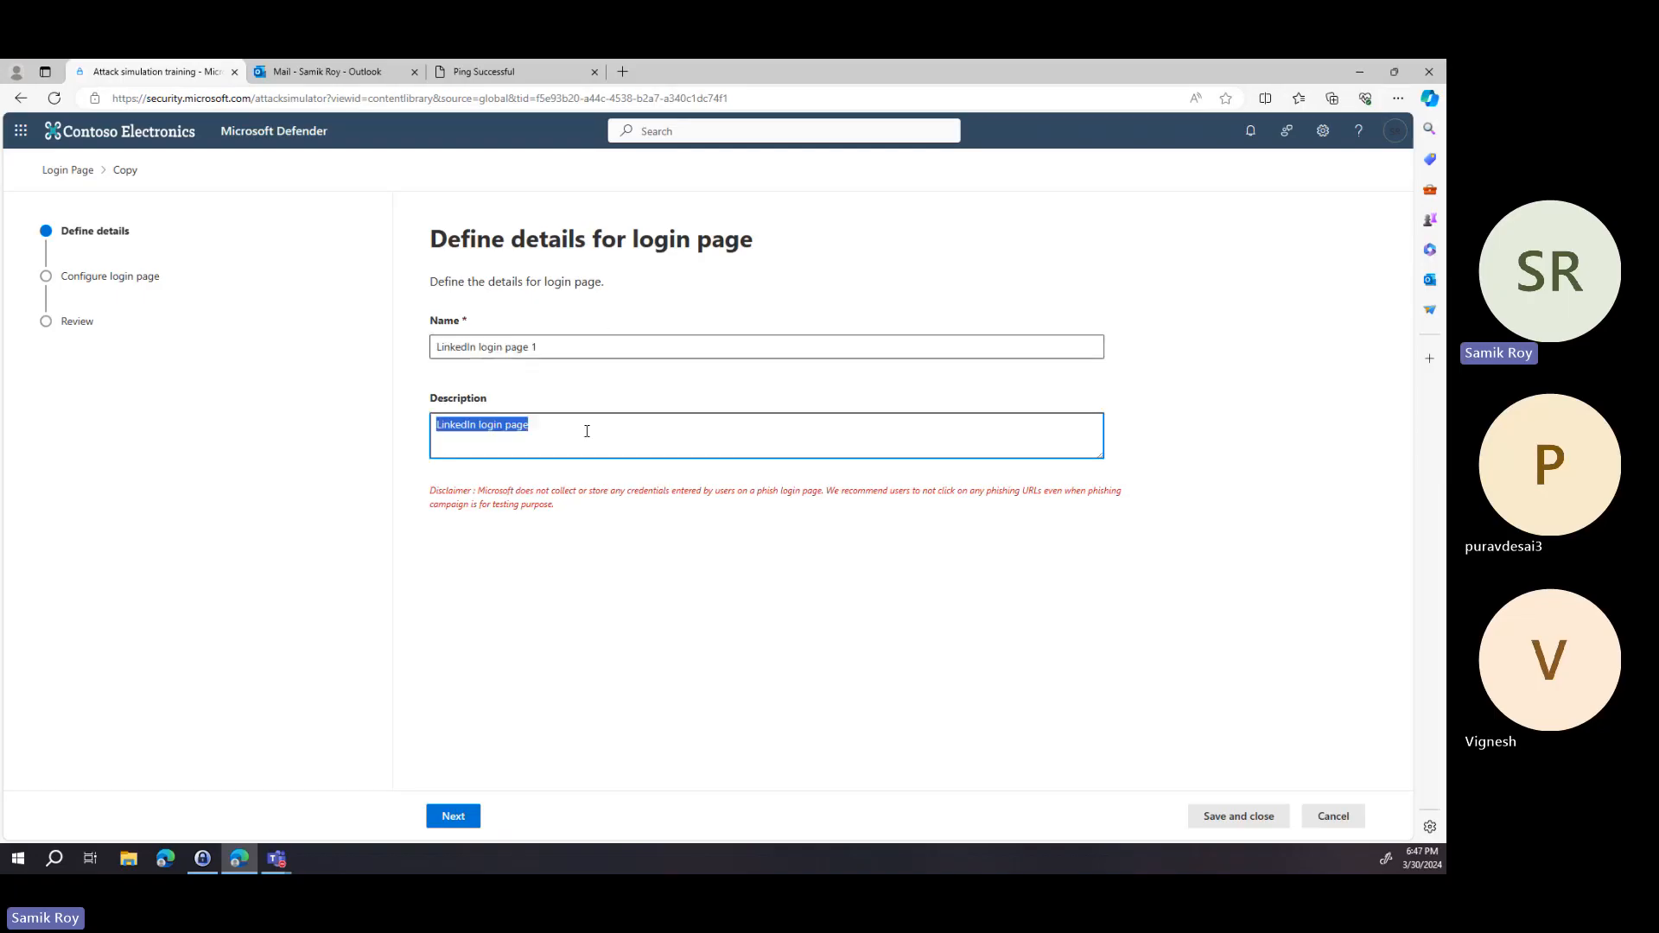
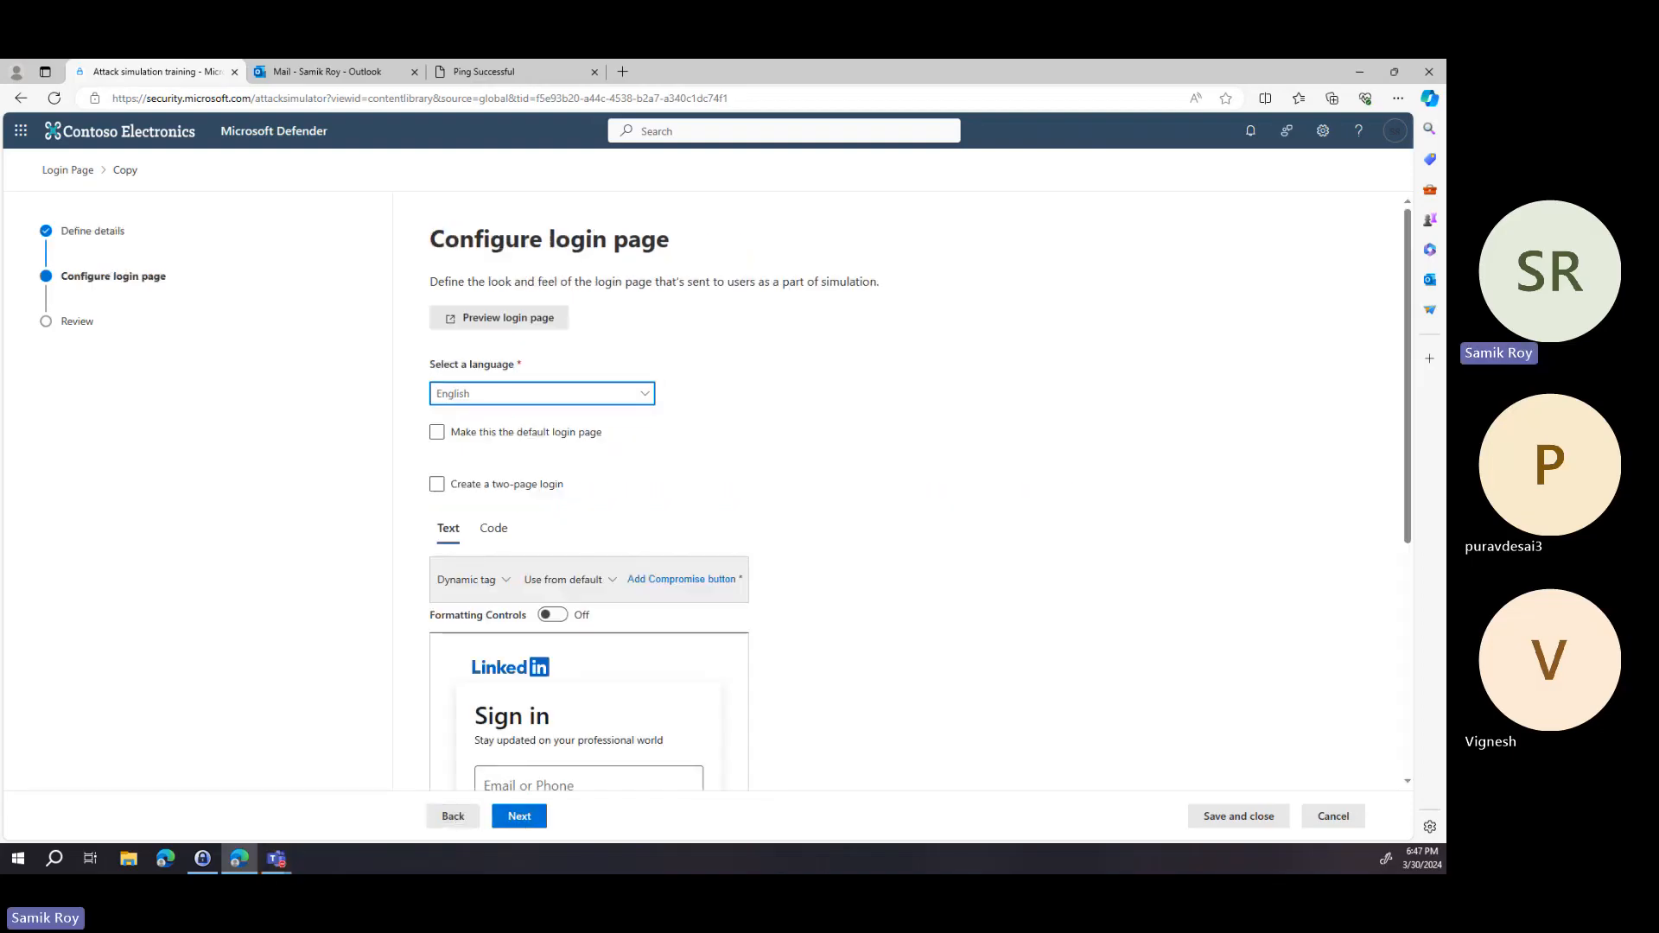
Examine the LinkedIn sign-in page content in the login page copy's text editor.
{"action": "key", "text": "alt+Tab"}
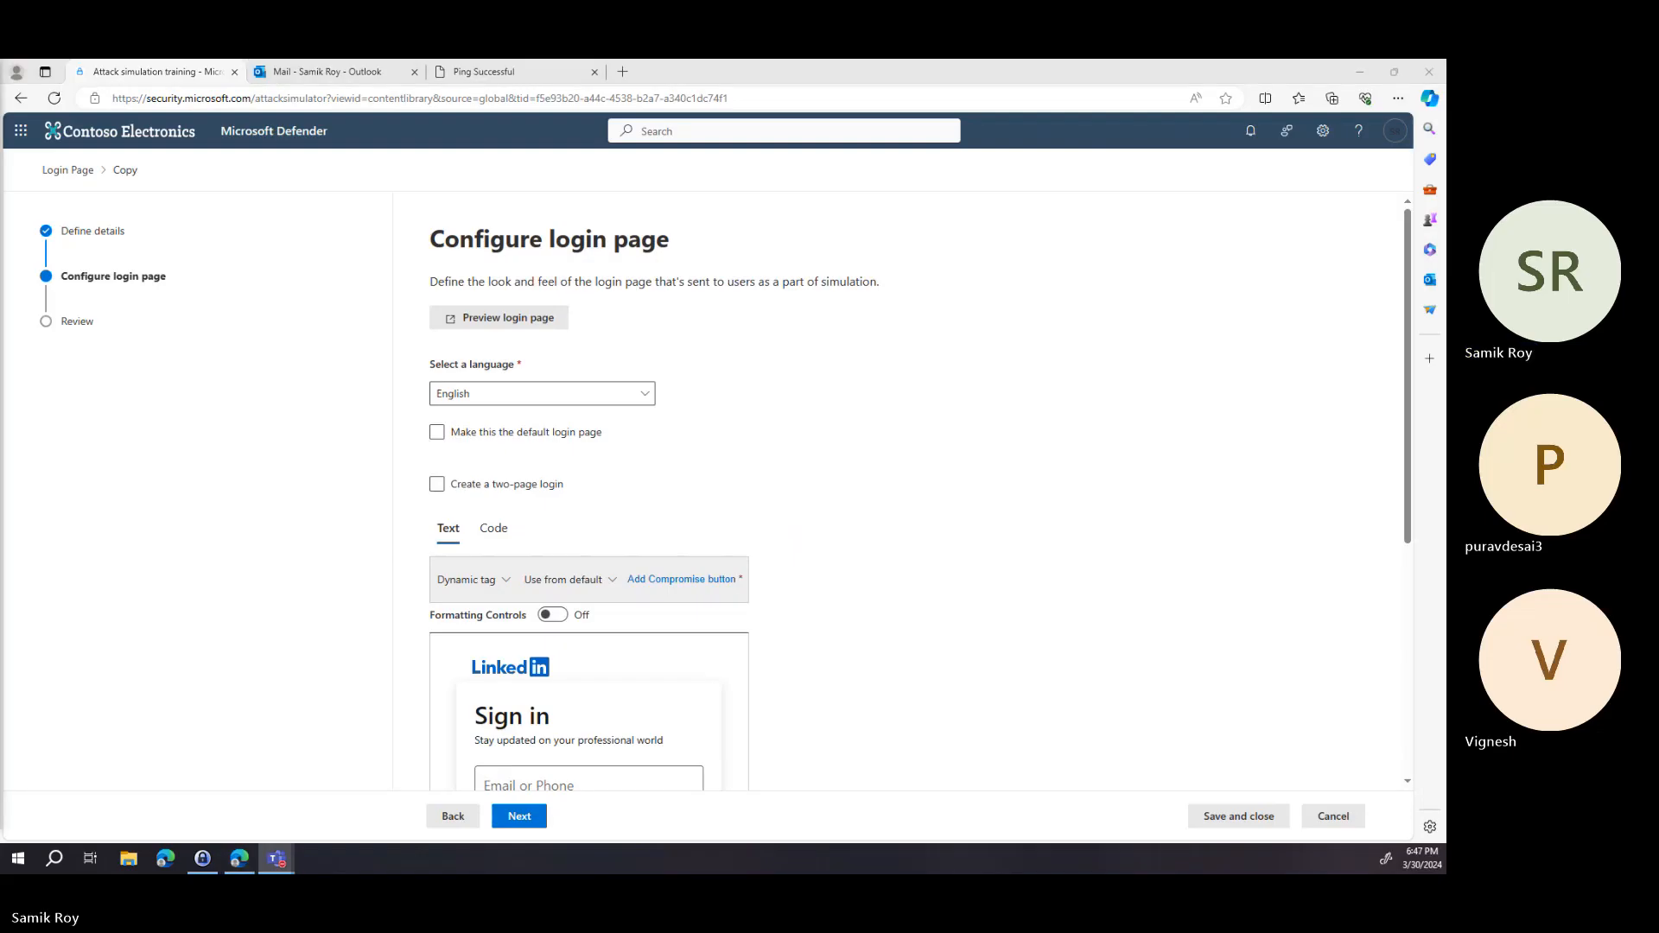
{"action": "left_click", "coordinate": [528, 433]}
{"action": "scroll", "coordinate": [528, 461], "scroll_direction": "down", "scroll_amount": 1}
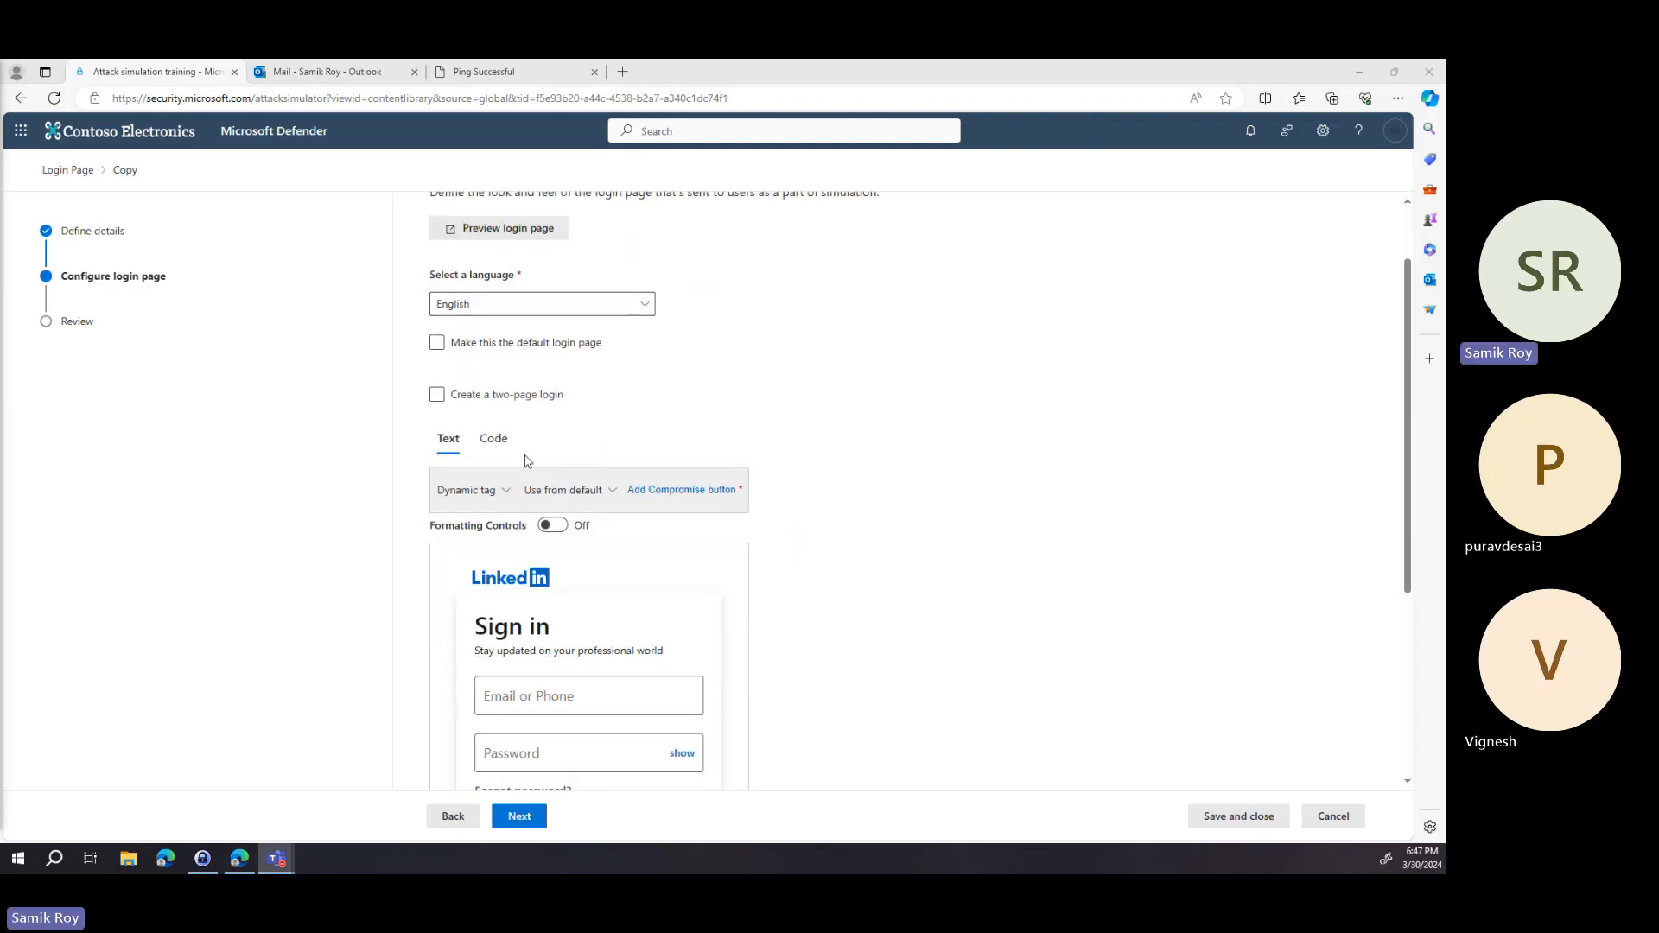
{"action": "scroll", "coordinate": [528, 461], "scroll_direction": "down", "scroll_amount": 2}
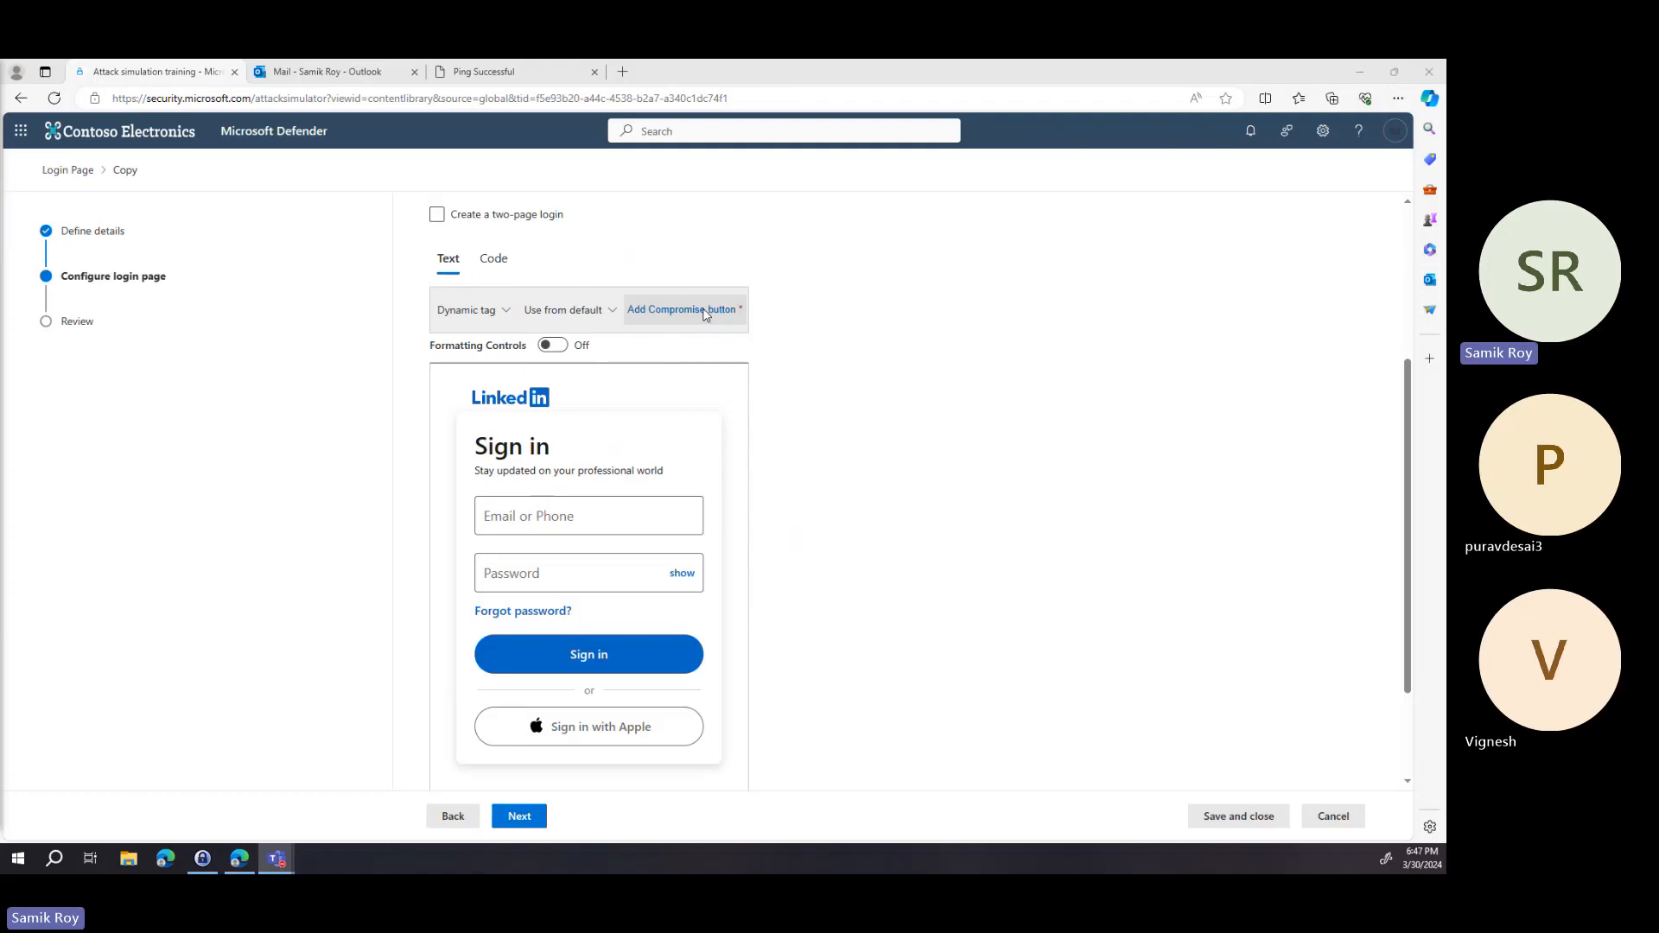
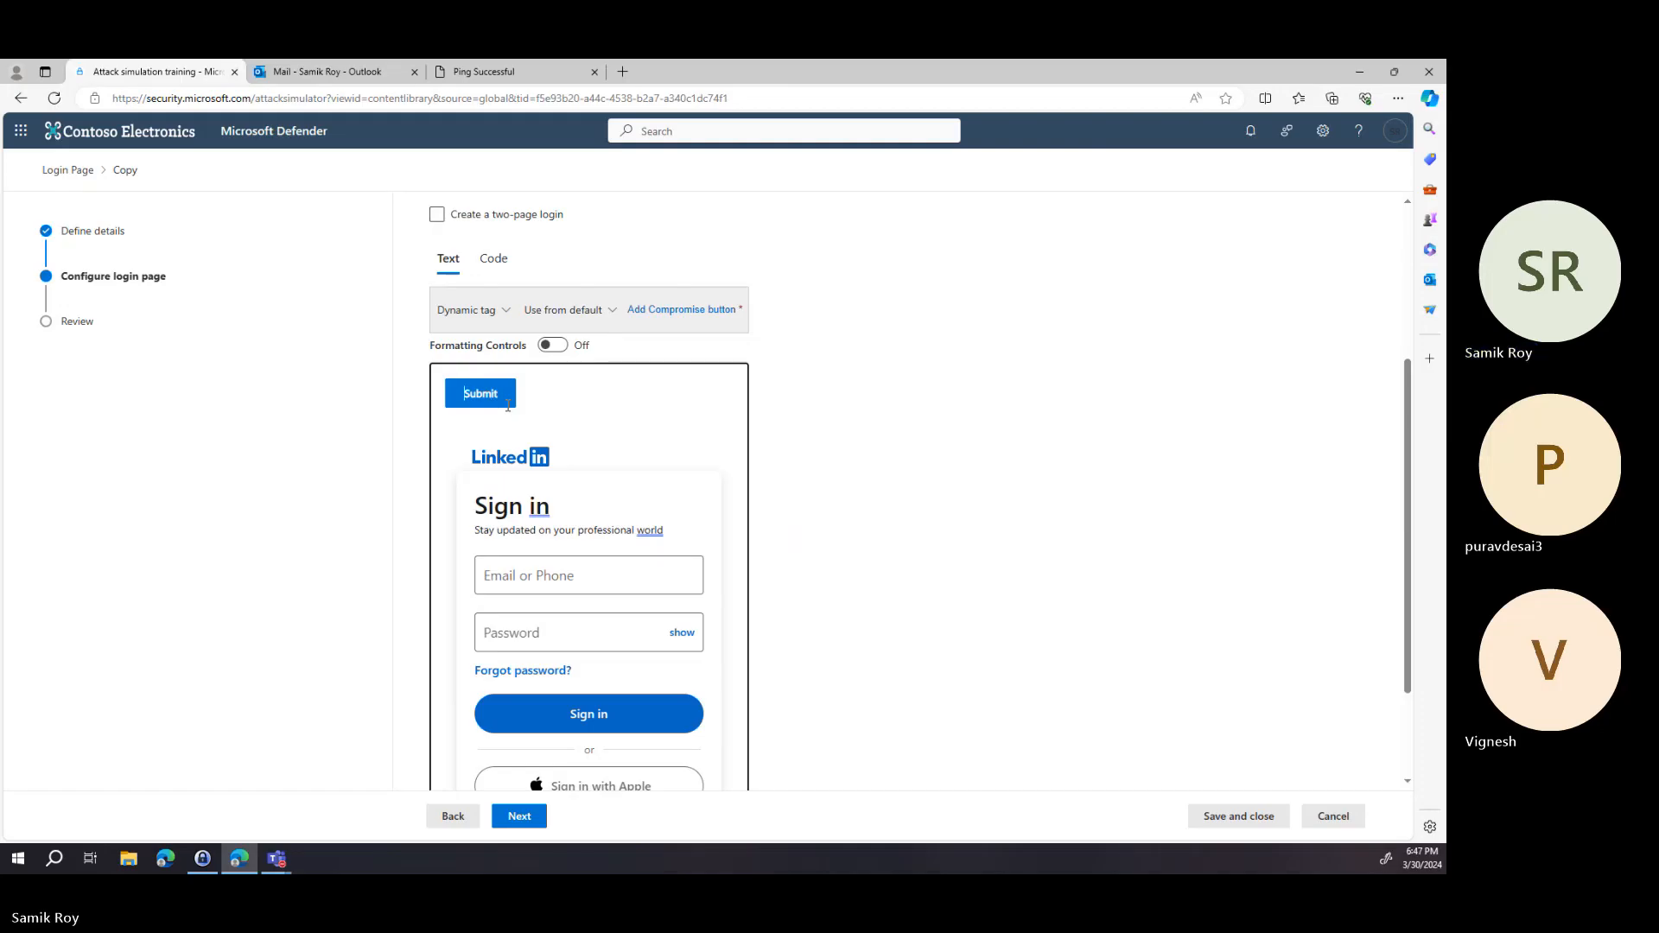
Enter the text "Text" in the login page content editor and delete its last three characters.
{"action": "type", "text": "Text"}
{"action": "key", "text": "BackSpace"}
{"action": "key", "text": "BackSpace"}
{"action": "key", "text": "BackSpace"}
{"action": "key", "text": "BackSpace"}
{"action": "key", "text": "BackSpace"}
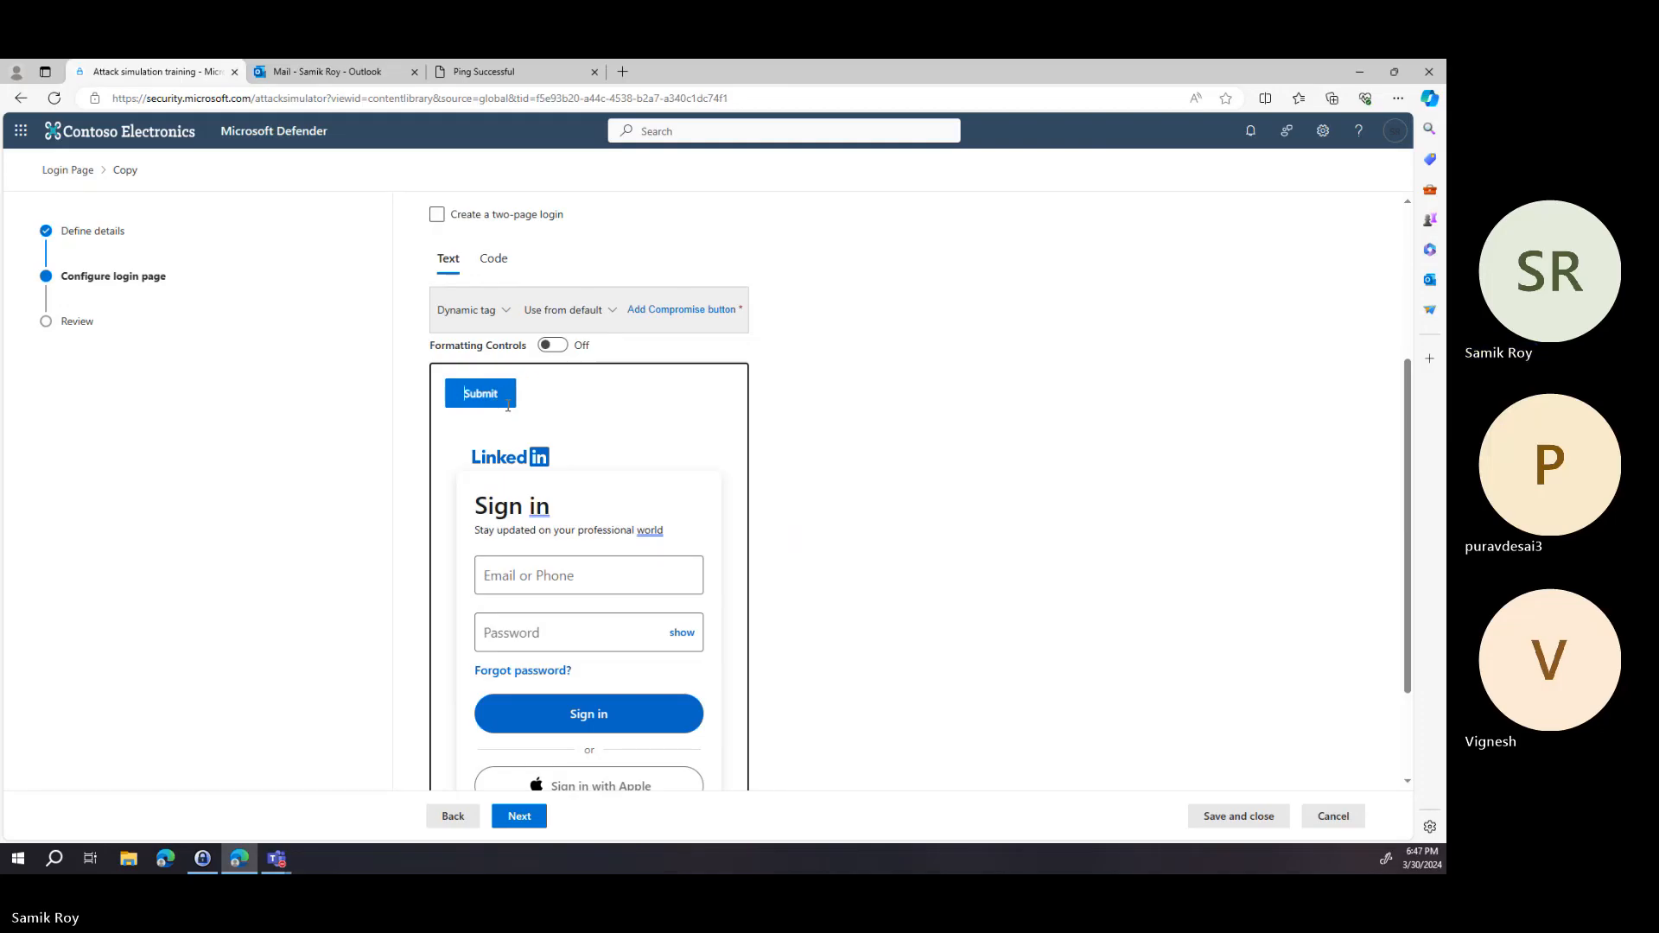
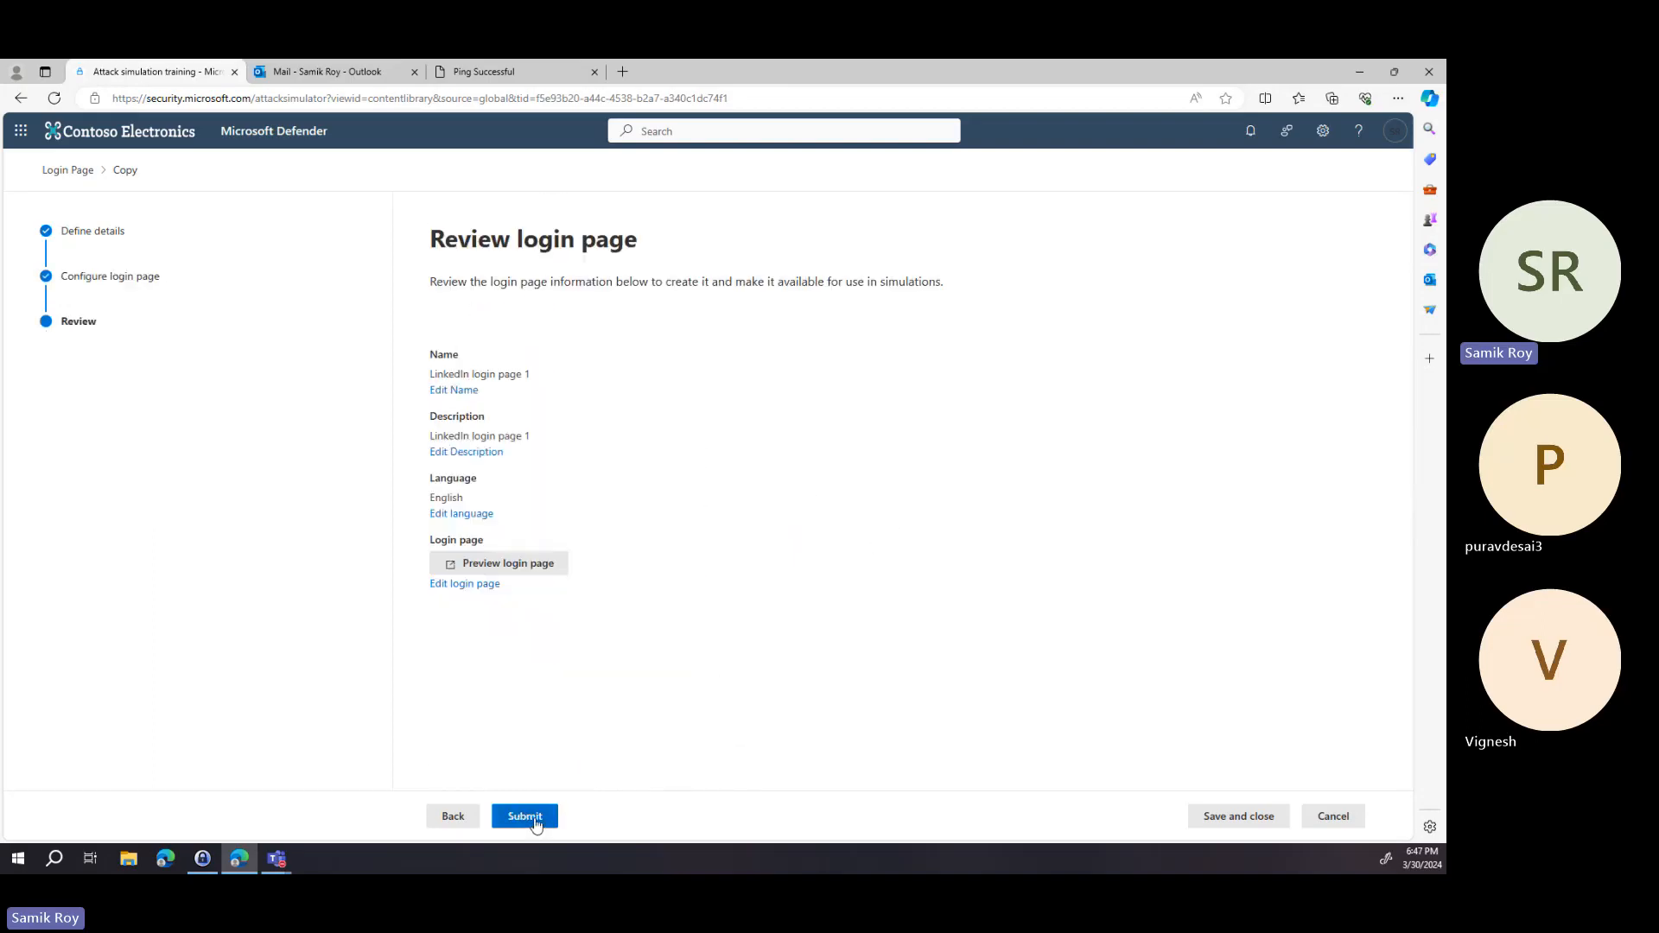
Preview the copied LinkedIn login page, then submit it and finish the wizard.
{"action": "left_click", "coordinate": [532, 568]}
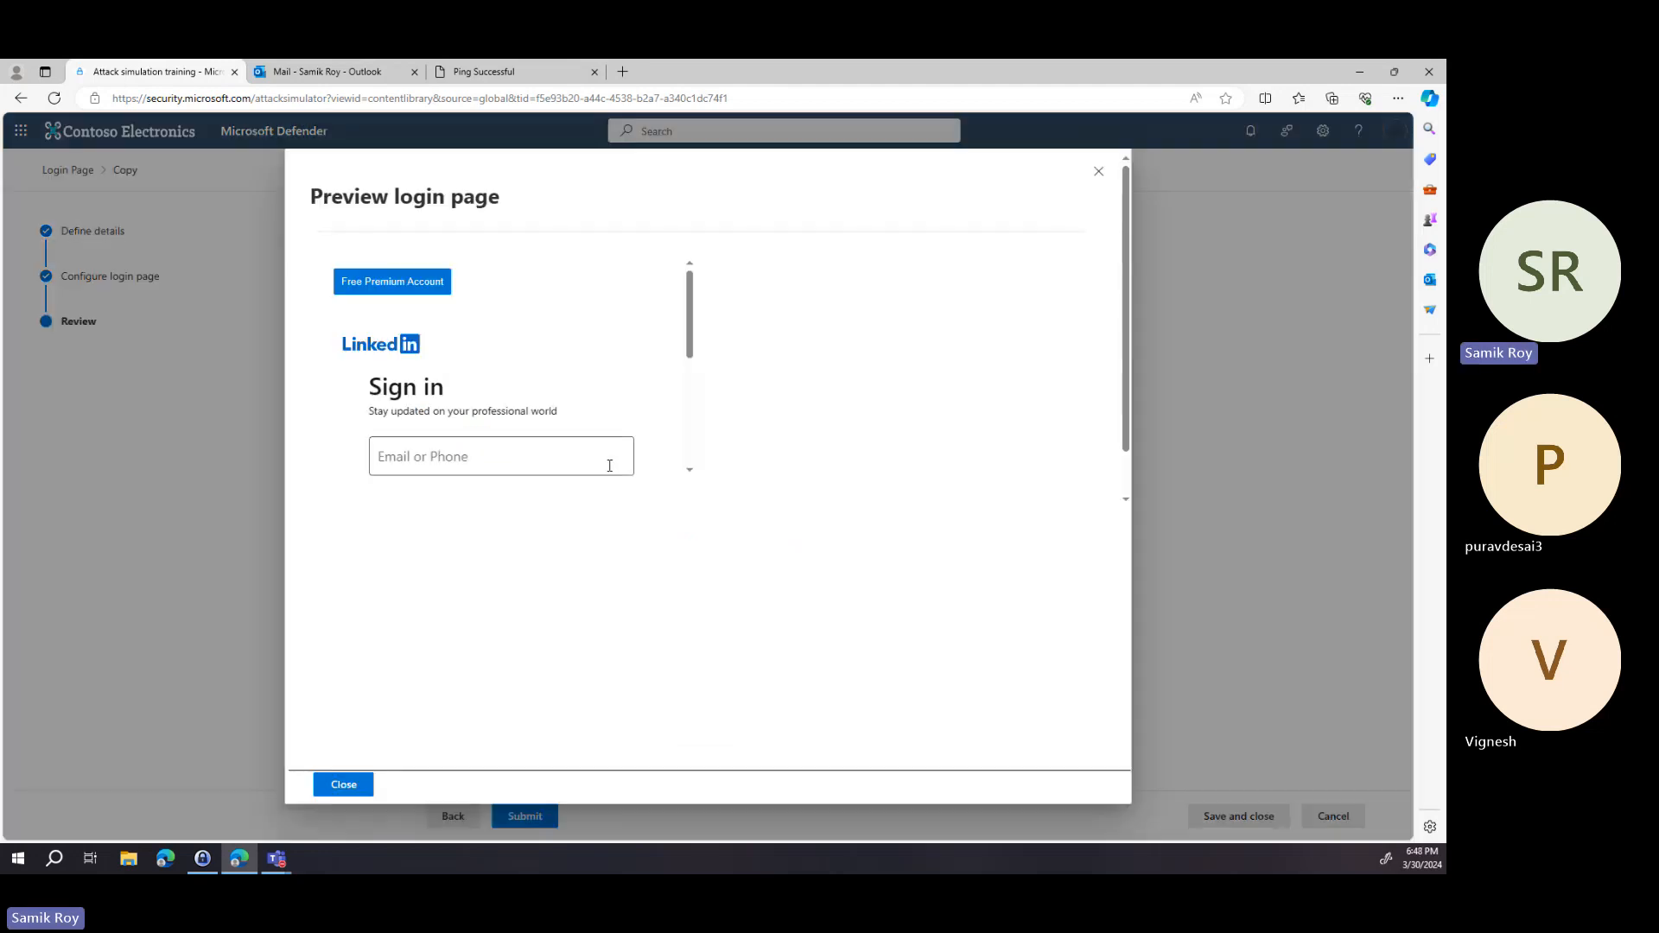
{"action": "scroll", "coordinate": [609, 454], "scroll_direction": "down", "scroll_amount": 3}
{"action": "scroll", "coordinate": [639, 400], "scroll_direction": "down", "scroll_amount": 2}
{"action": "scroll", "coordinate": [639, 396], "scroll_direction": "up", "scroll_amount": 5}
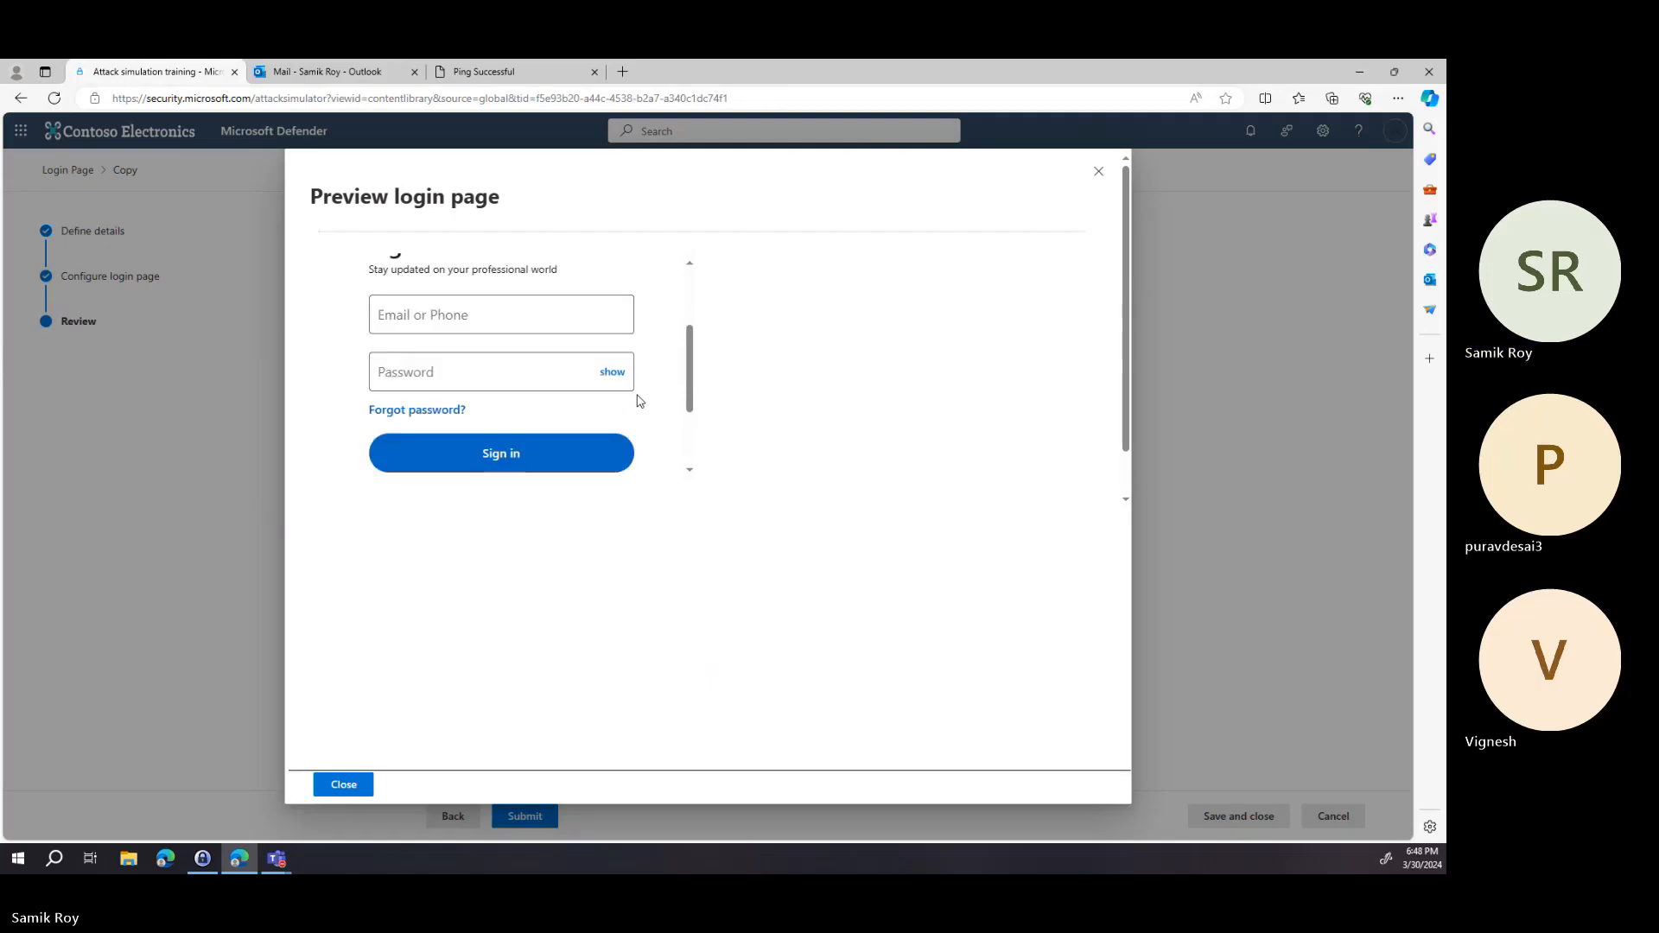
{"action": "left_click", "coordinate": [1100, 172]}
{"action": "left_click", "coordinate": [544, 818]}
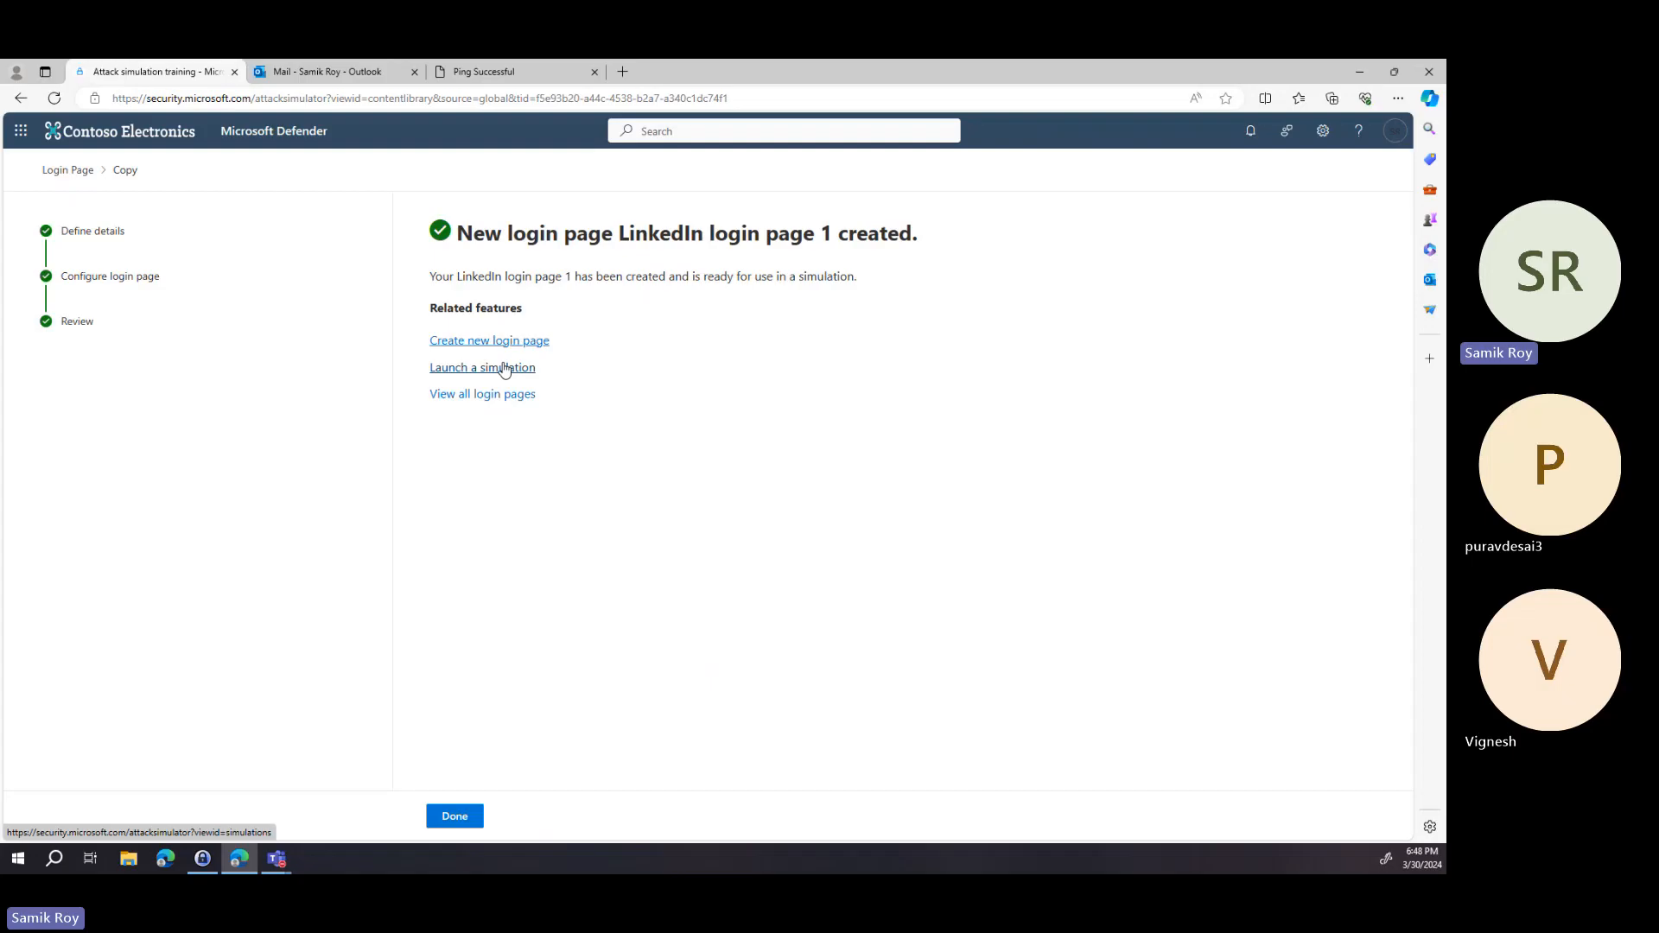
{"action": "left_click", "coordinate": [453, 819]}
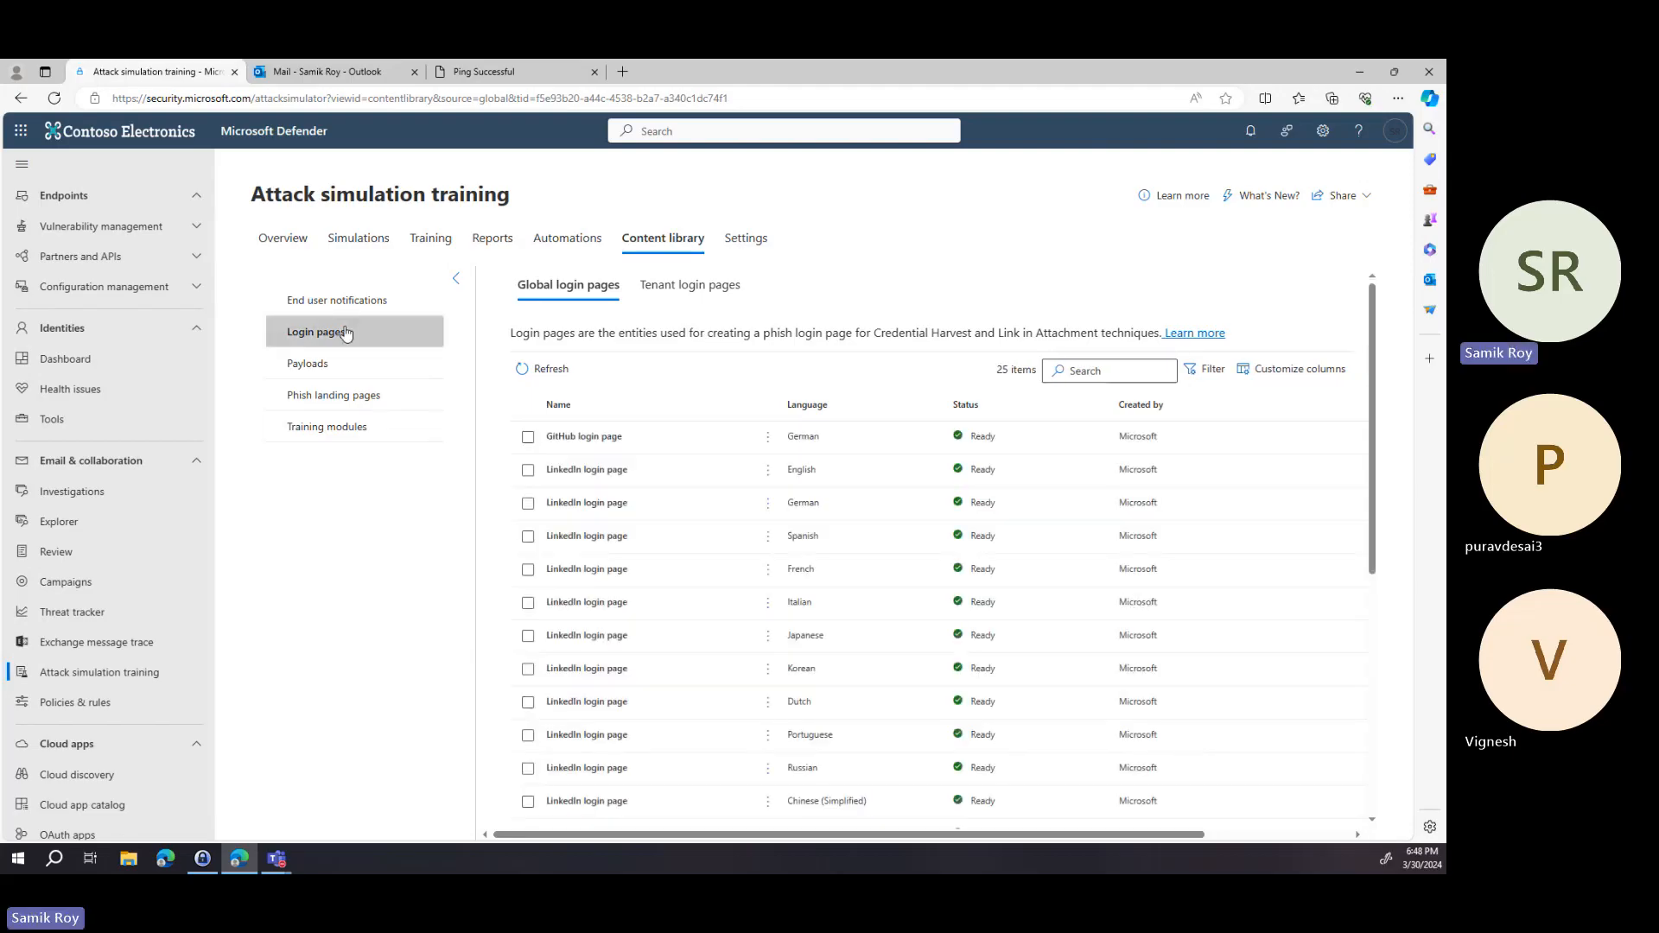
Browse the phish landing pages and the training modules list in the content library.
{"action": "left_click", "coordinate": [352, 404]}
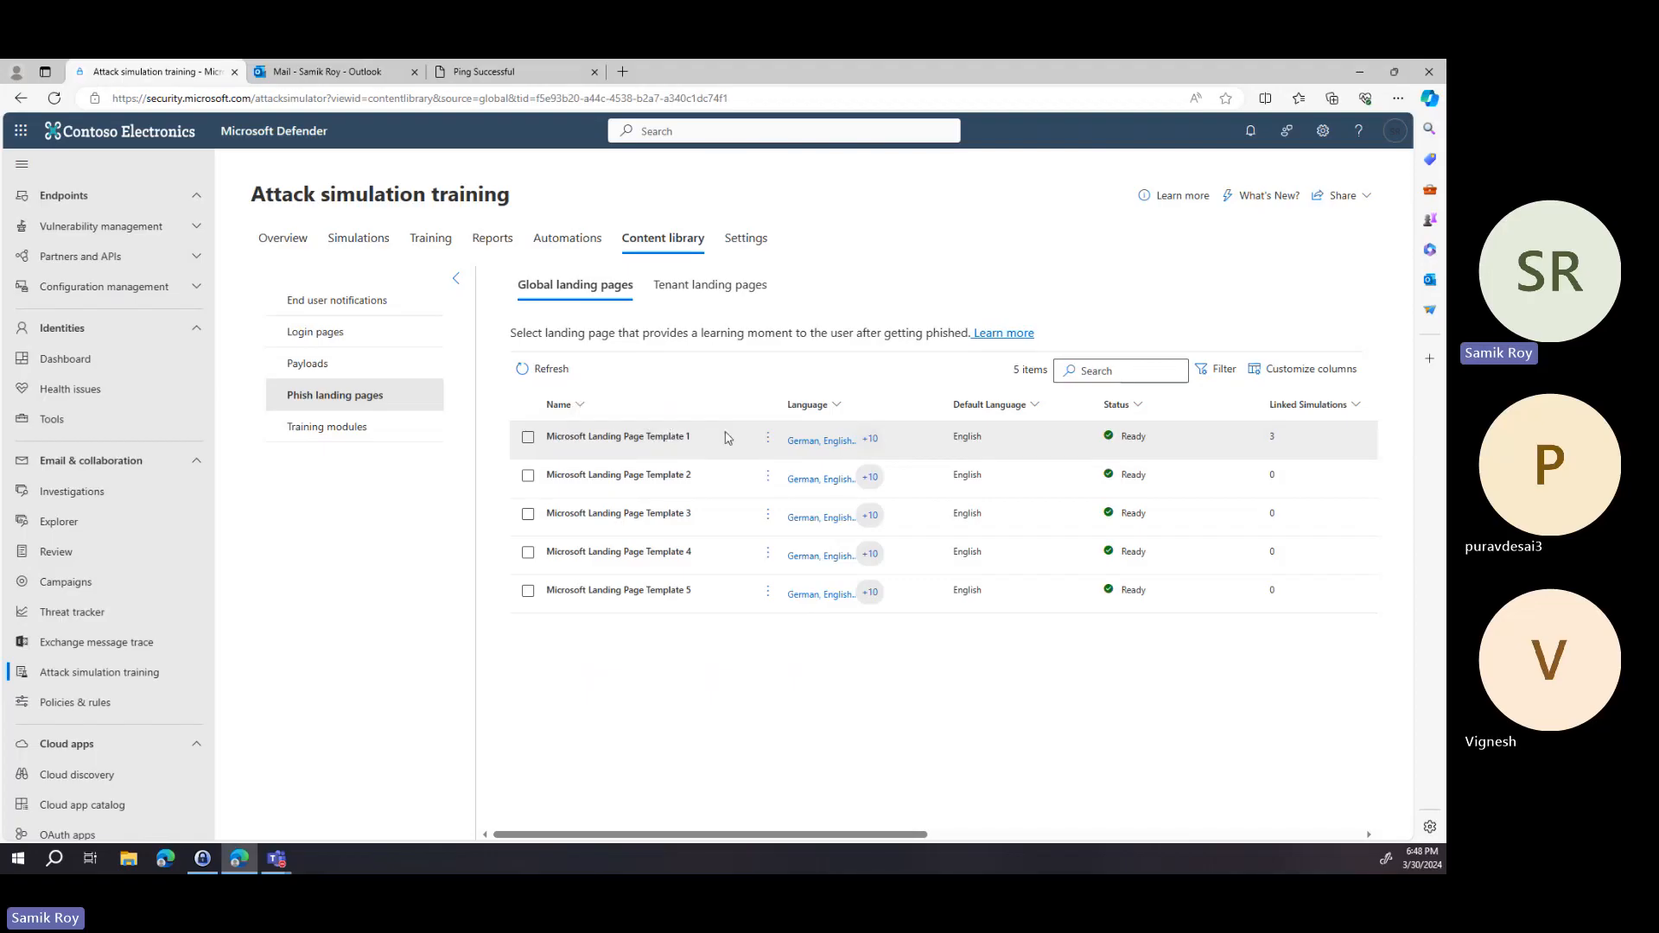
{"action": "left_click", "coordinate": [378, 437]}
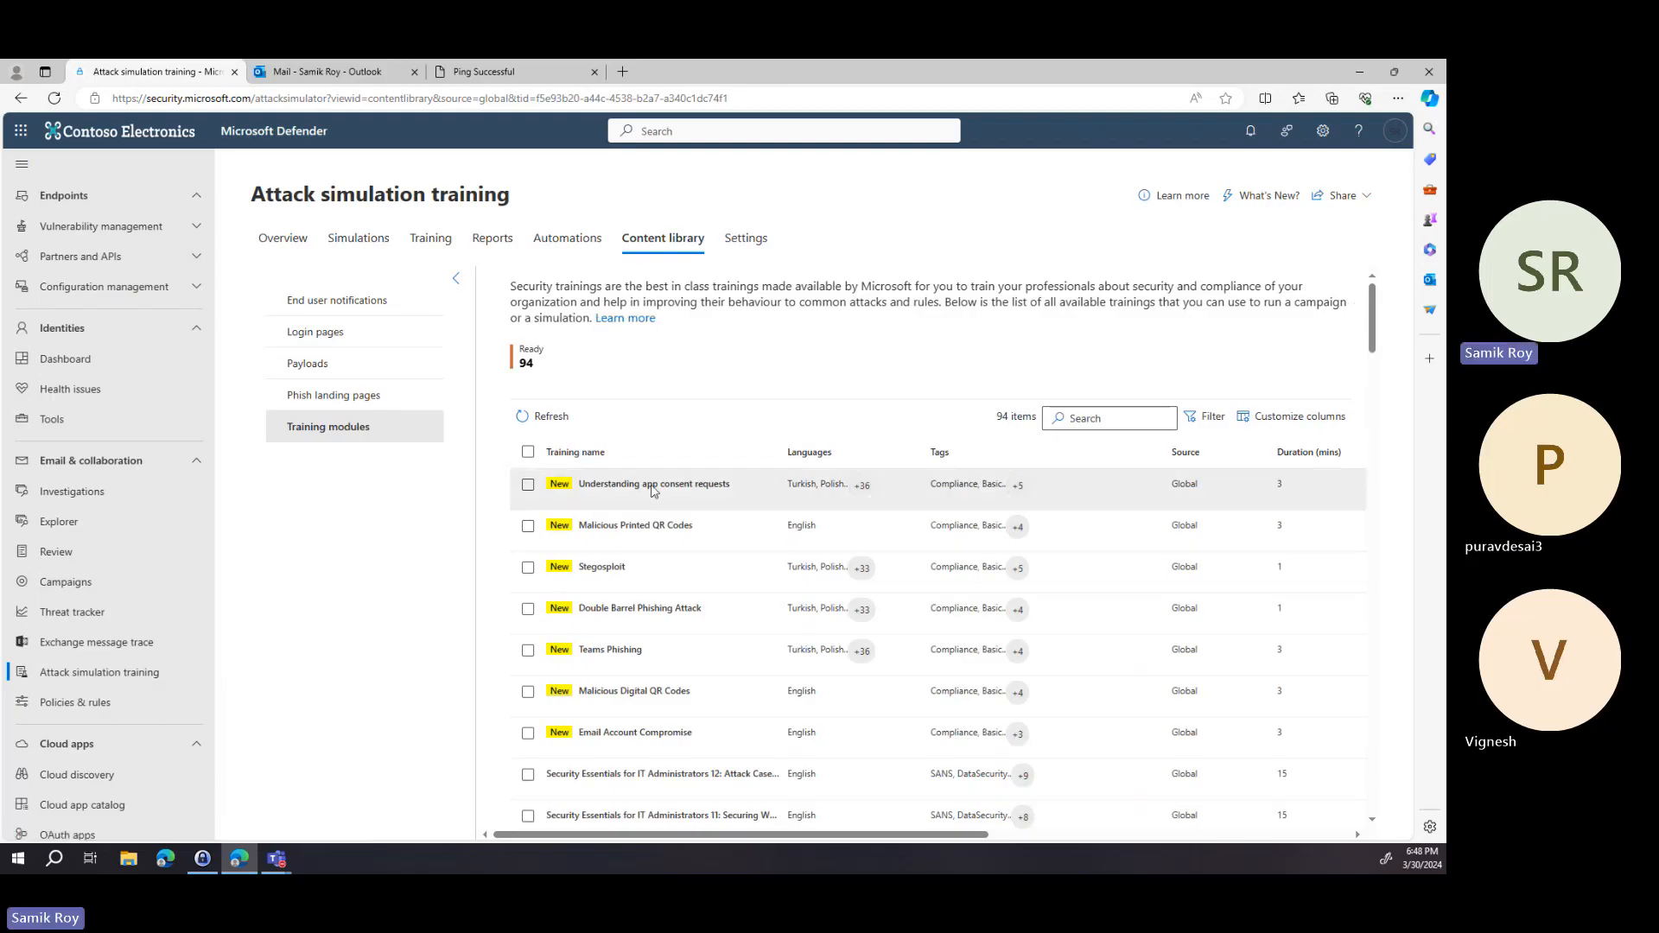
{"action": "scroll", "coordinate": [683, 553], "scroll_direction": "down", "scroll_amount": 3}
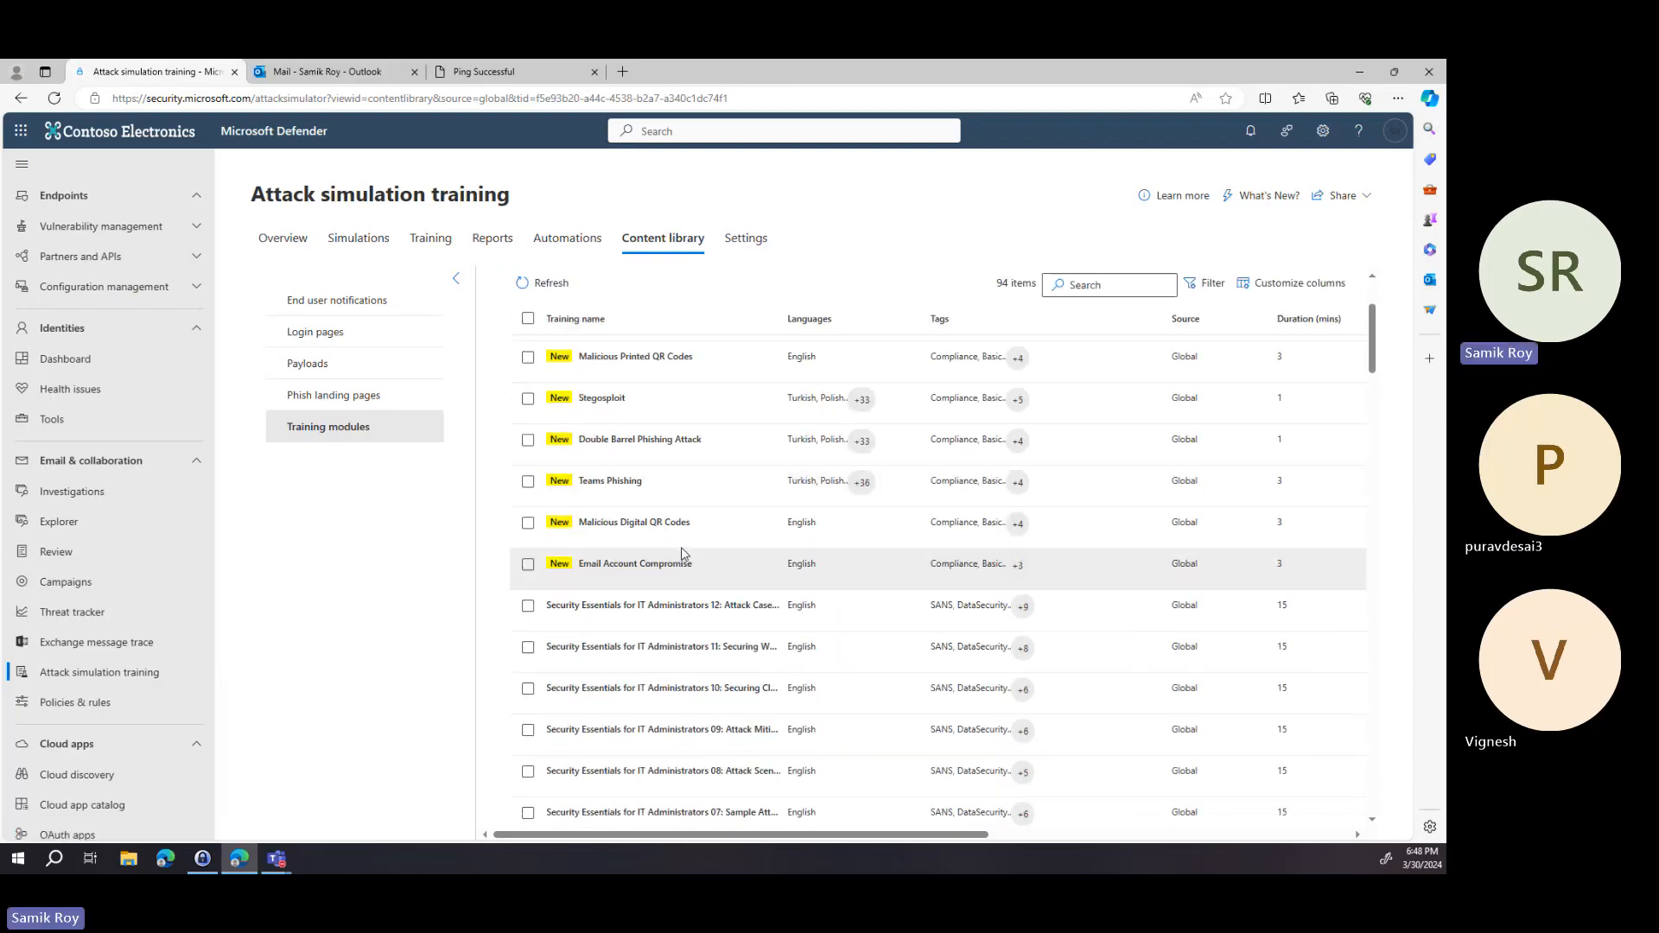
{"action": "scroll", "coordinate": [683, 553], "scroll_direction": "up", "scroll_amount": 3}
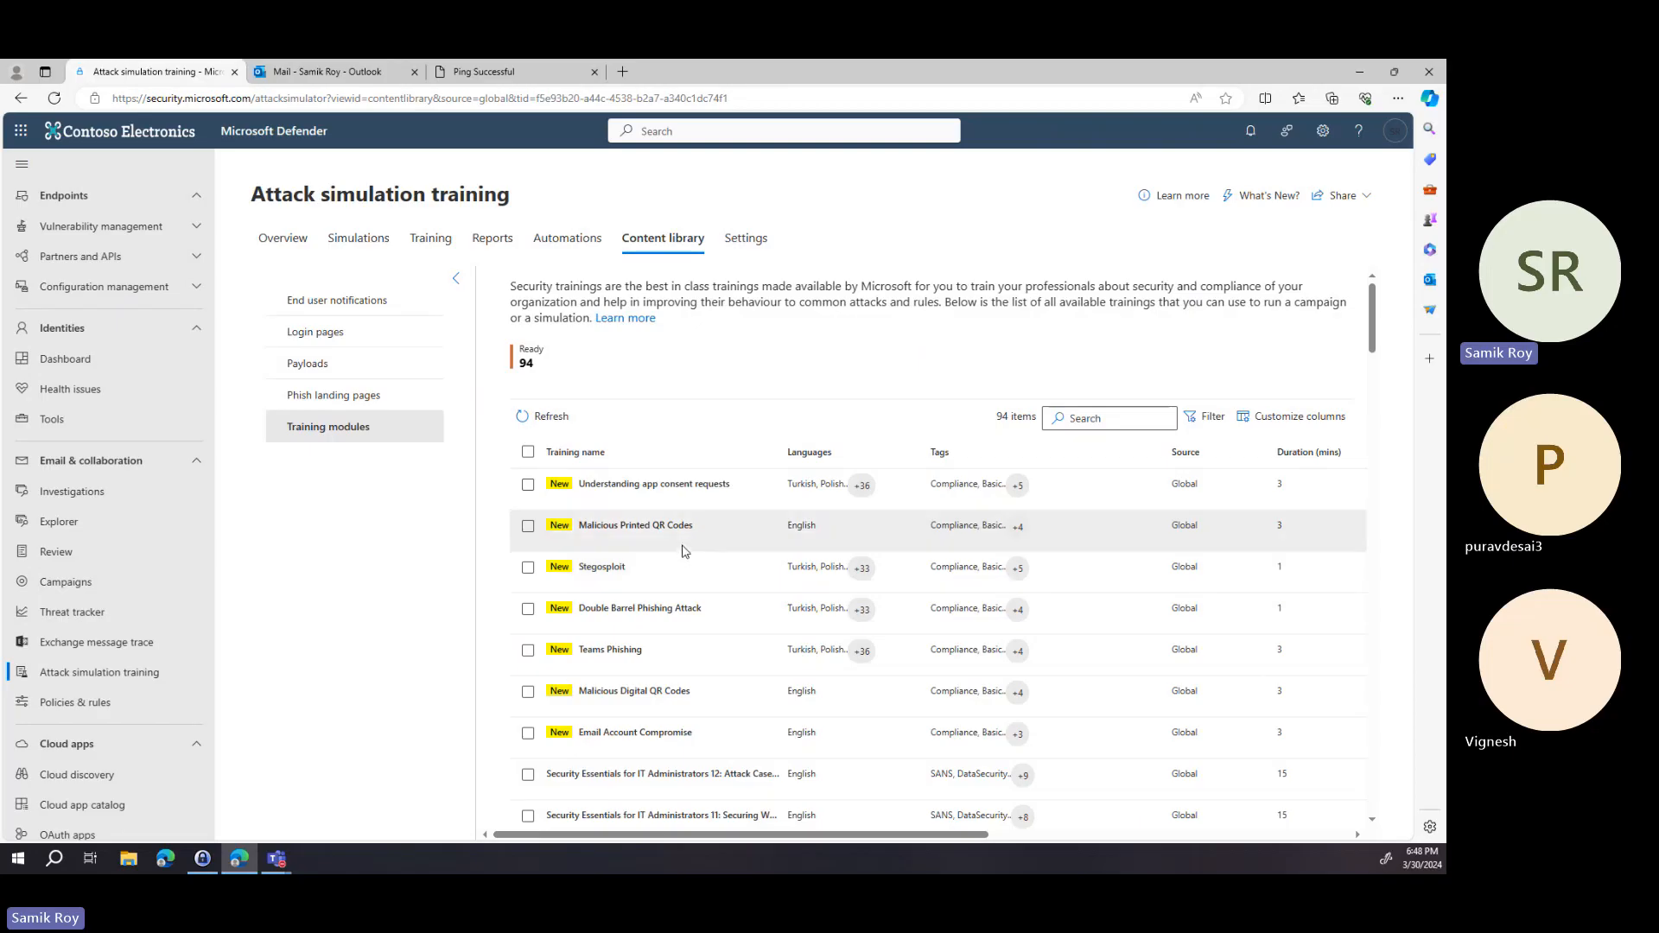
{"action": "left_click", "coordinate": [528, 485]}
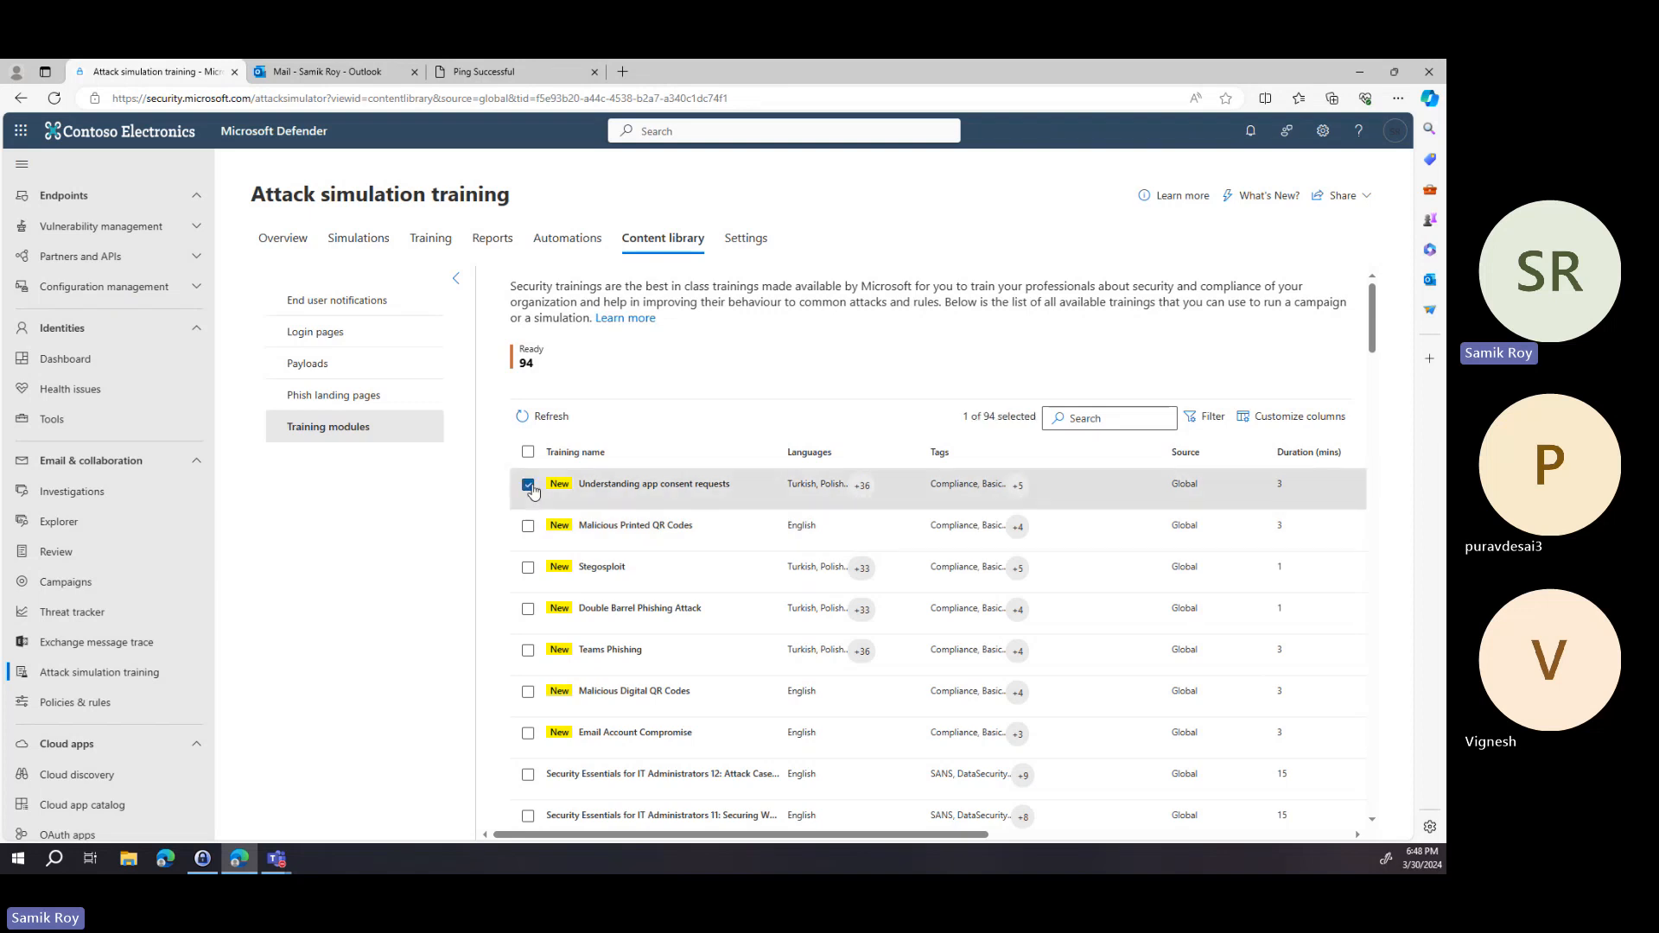
{"action": "left_click", "coordinate": [528, 486]}
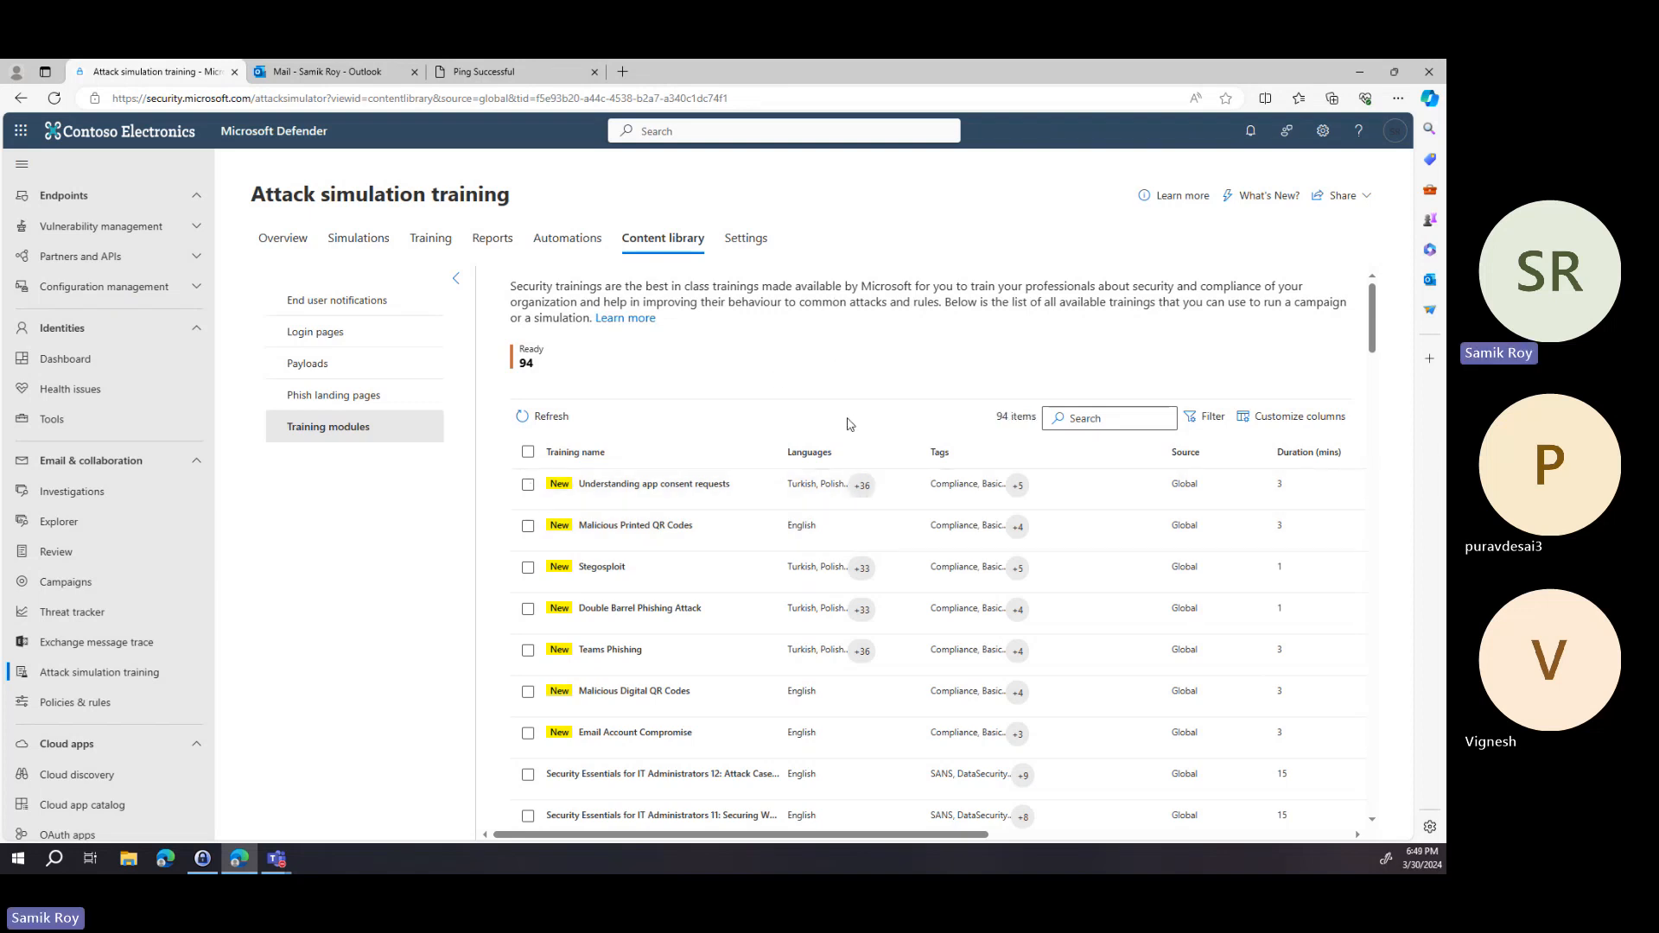
{"action": "scroll", "coordinate": [925, 475], "scroll_direction": "down", "scroll_amount": 10}
{"action": "scroll", "coordinate": [925, 478], "scroll_direction": "up", "scroll_amount": 10}
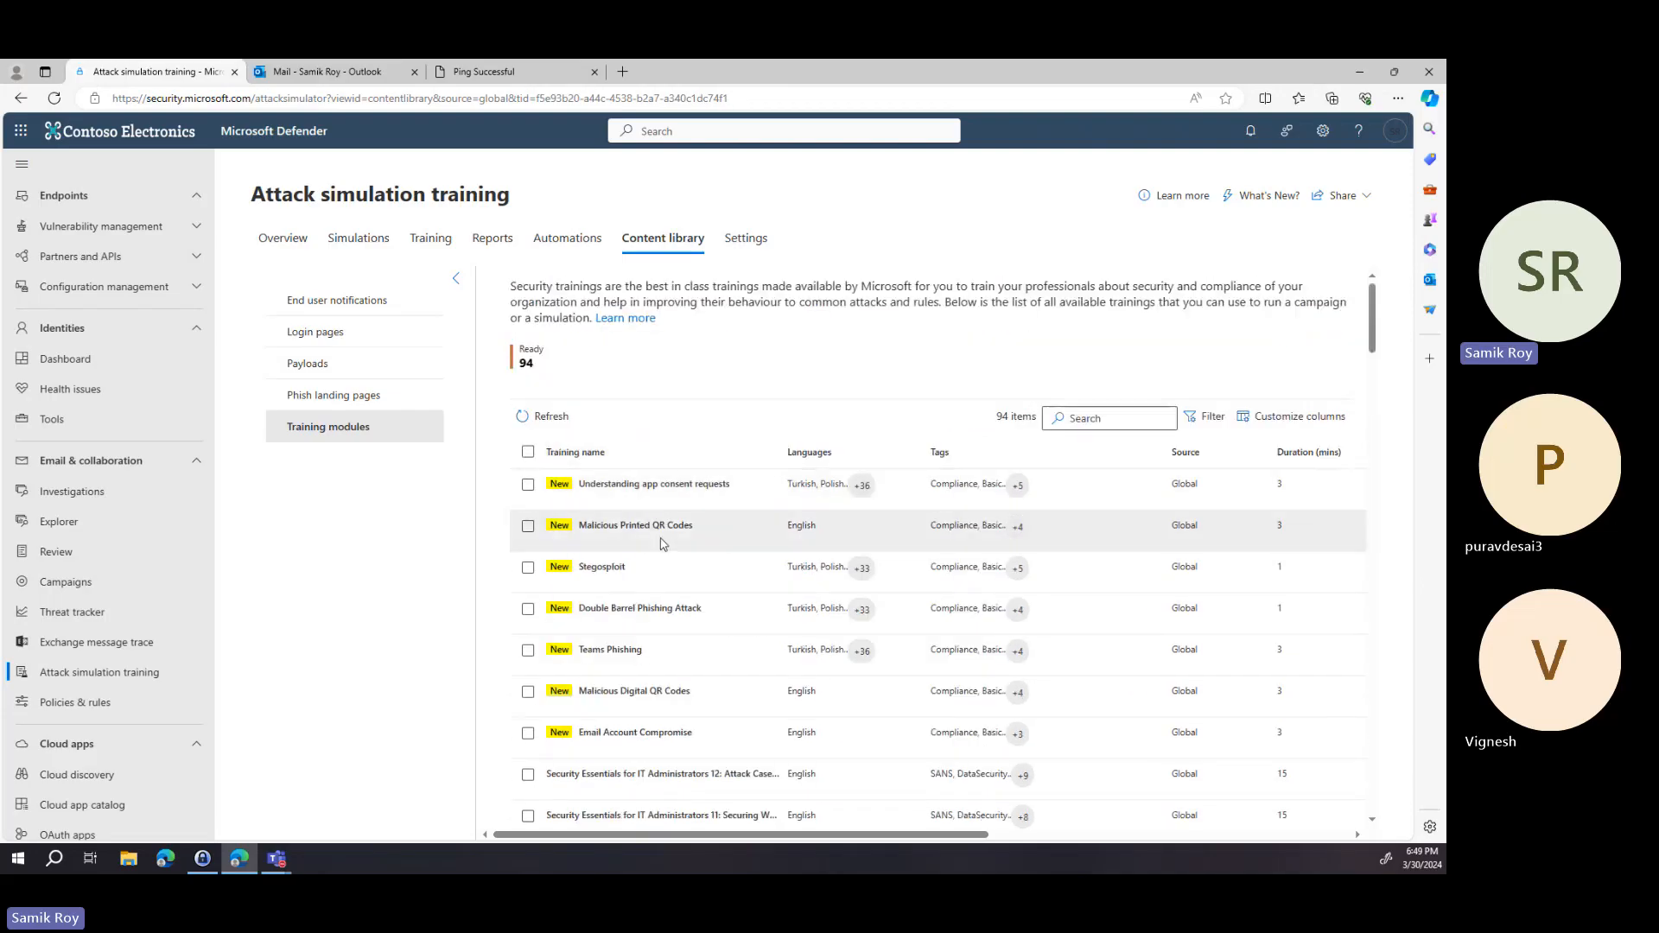
{"action": "scroll", "coordinate": [635, 674], "scroll_direction": "down", "scroll_amount": 5}
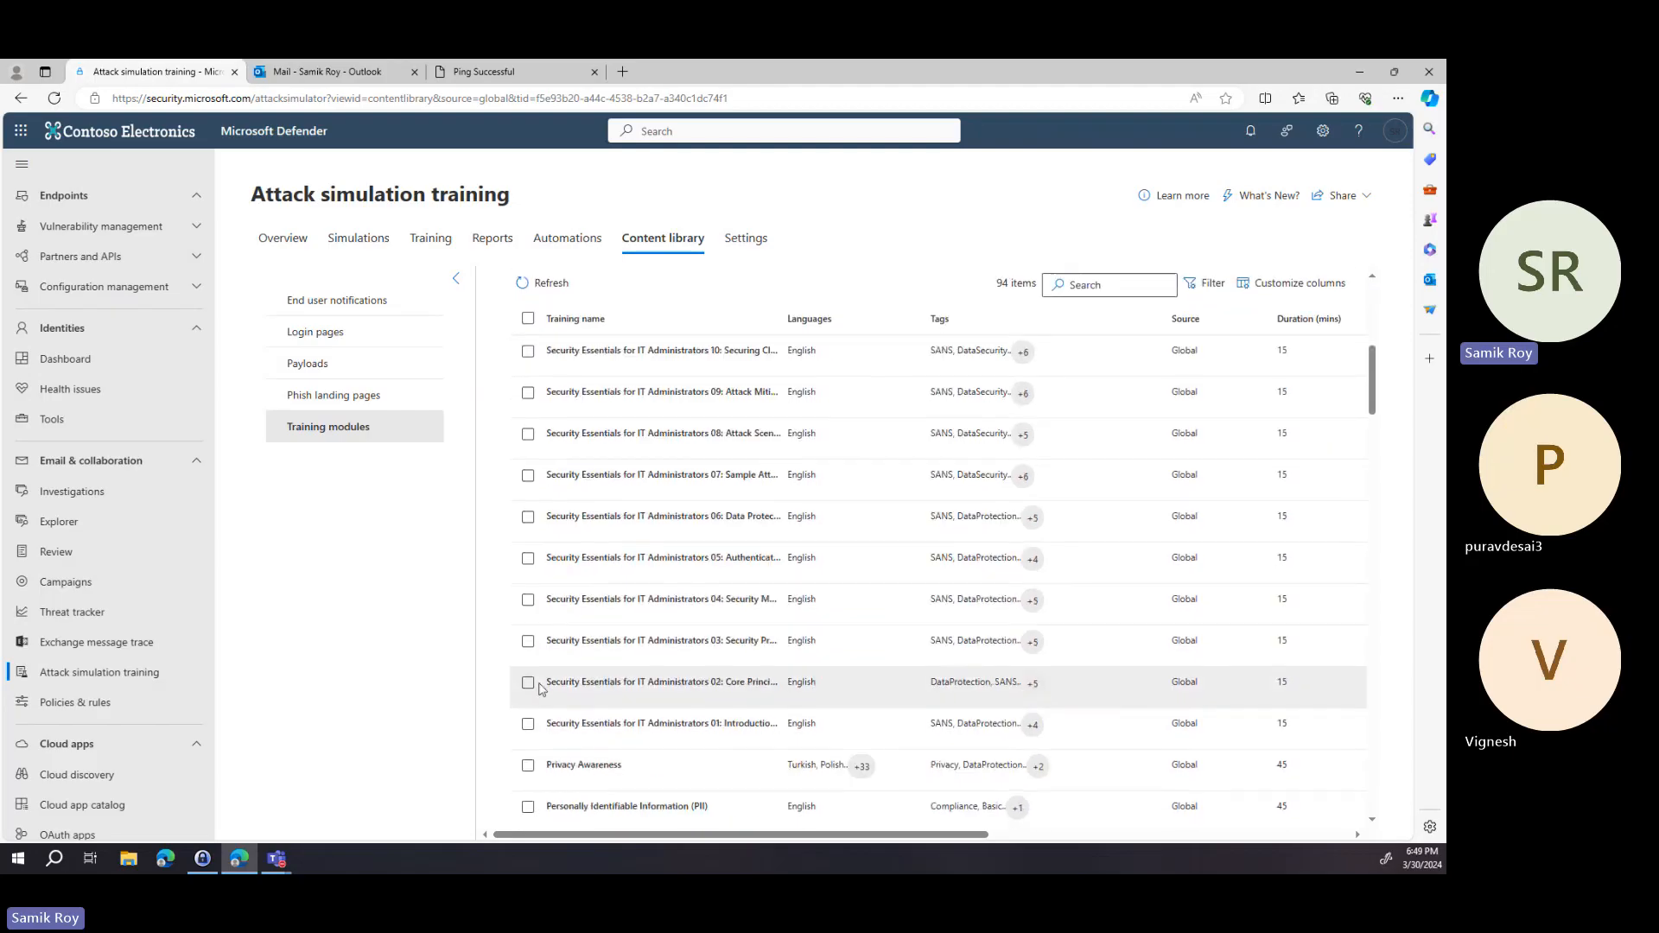
Open the details of the Security Essentials for IT Administrators 02 training module and close them.
{"action": "left_click", "coordinate": [624, 684]}
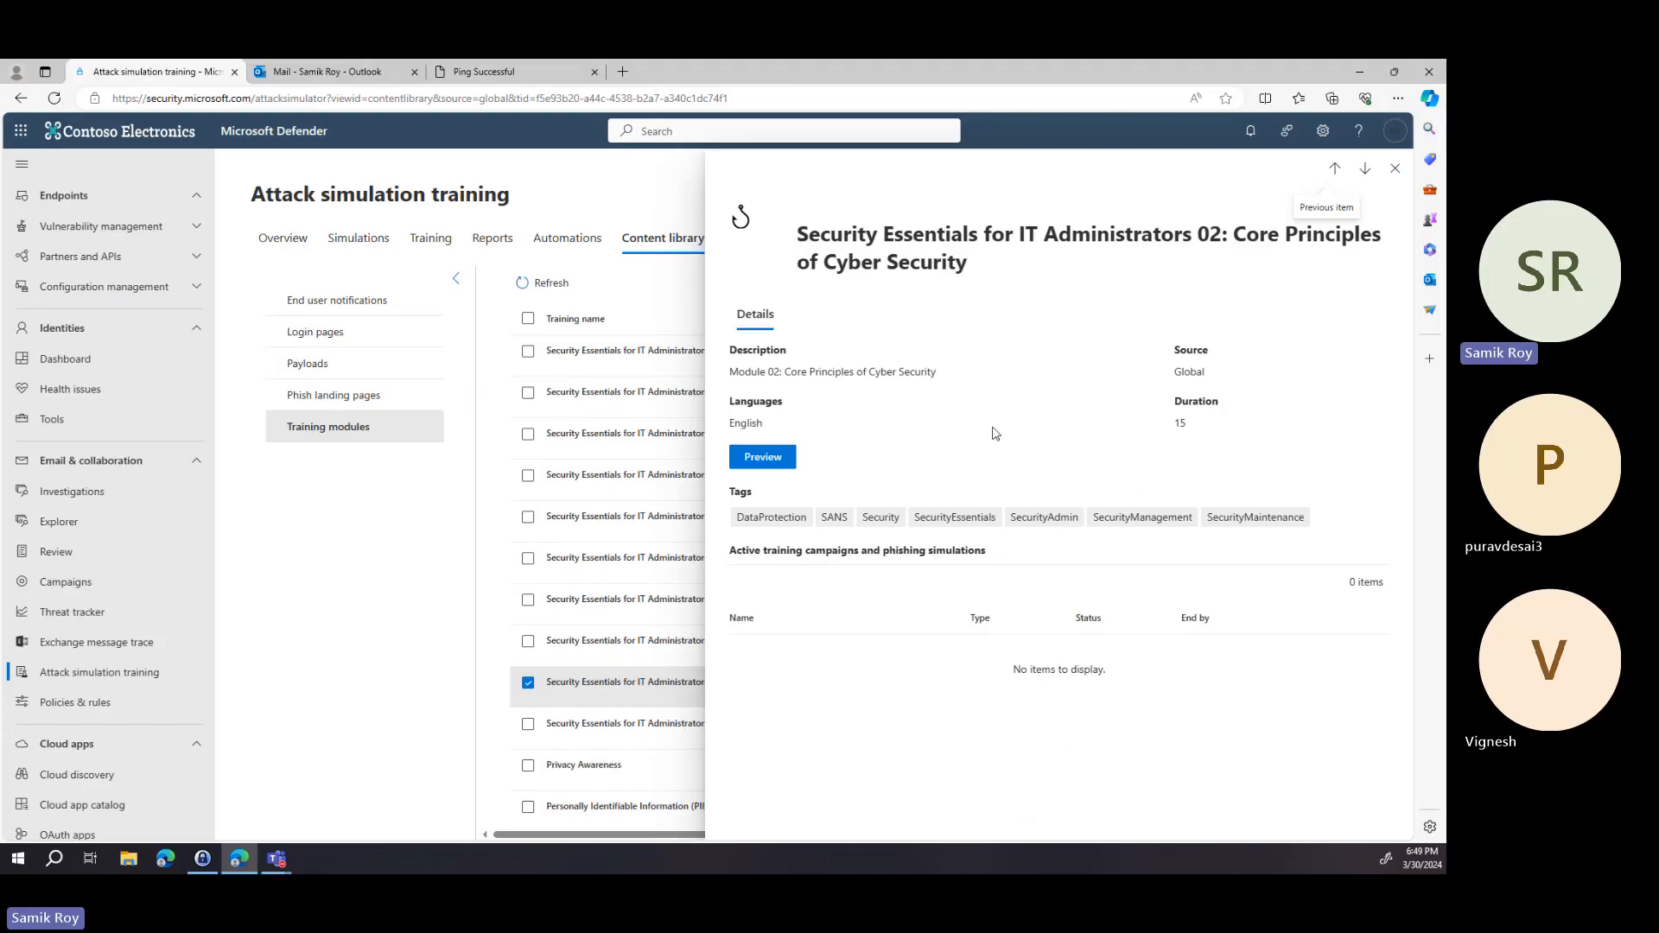
{"action": "left_click", "coordinate": [1394, 168]}
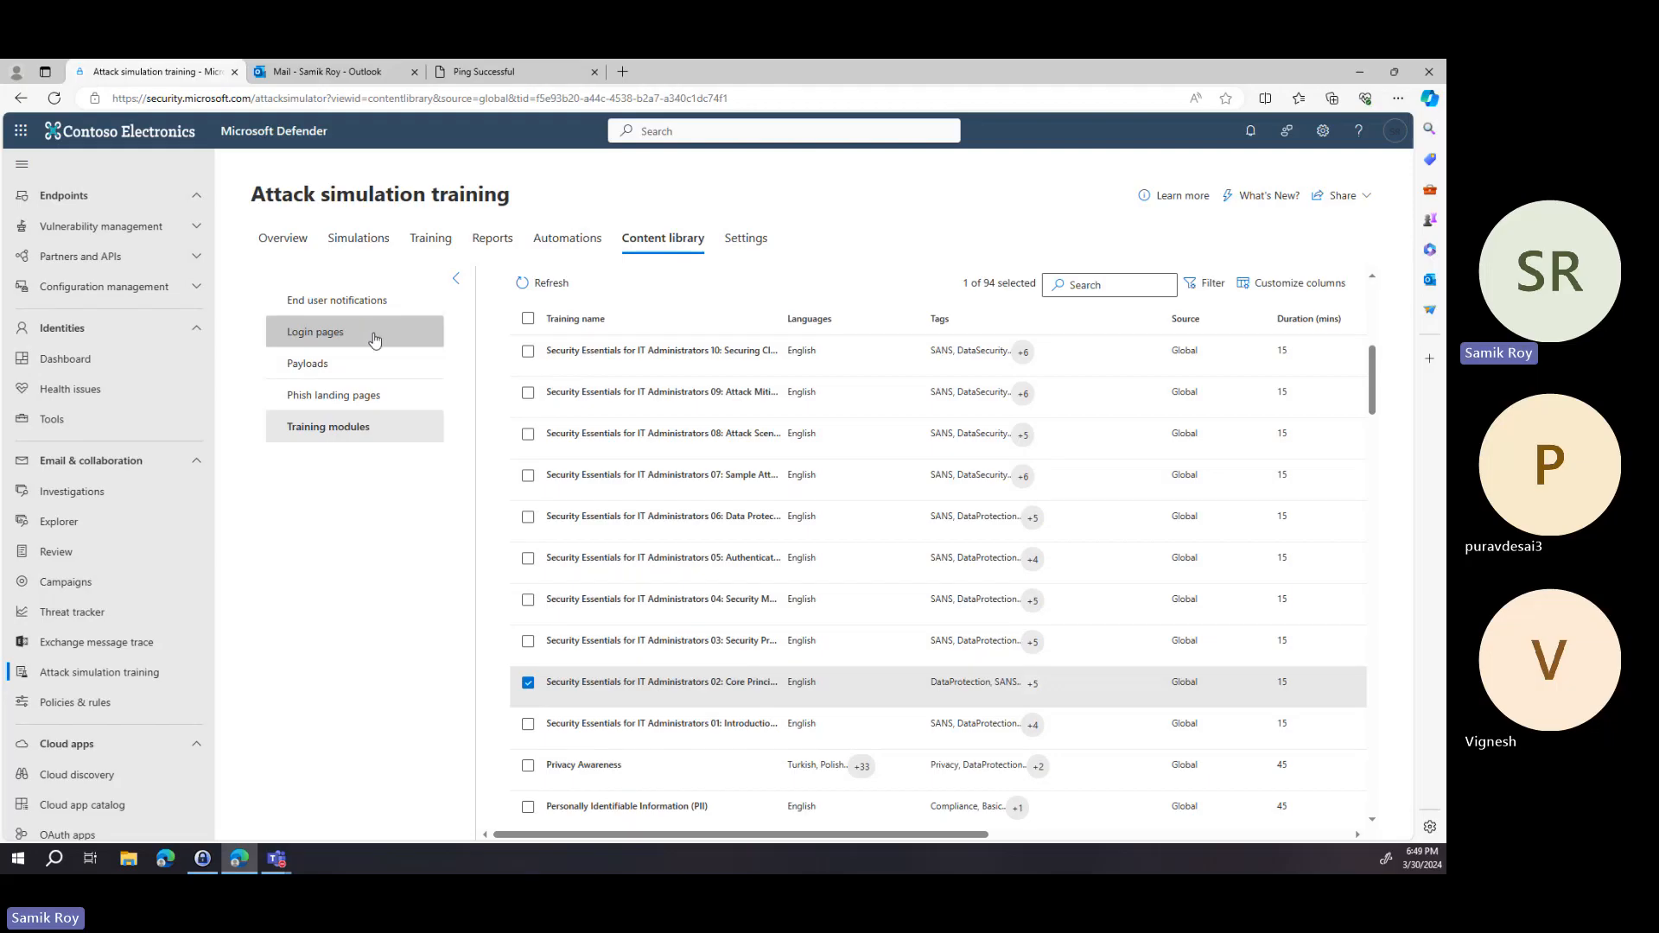
Review the end user notifications and the Attack simulation training settings.
{"action": "left_click", "coordinate": [388, 300]}
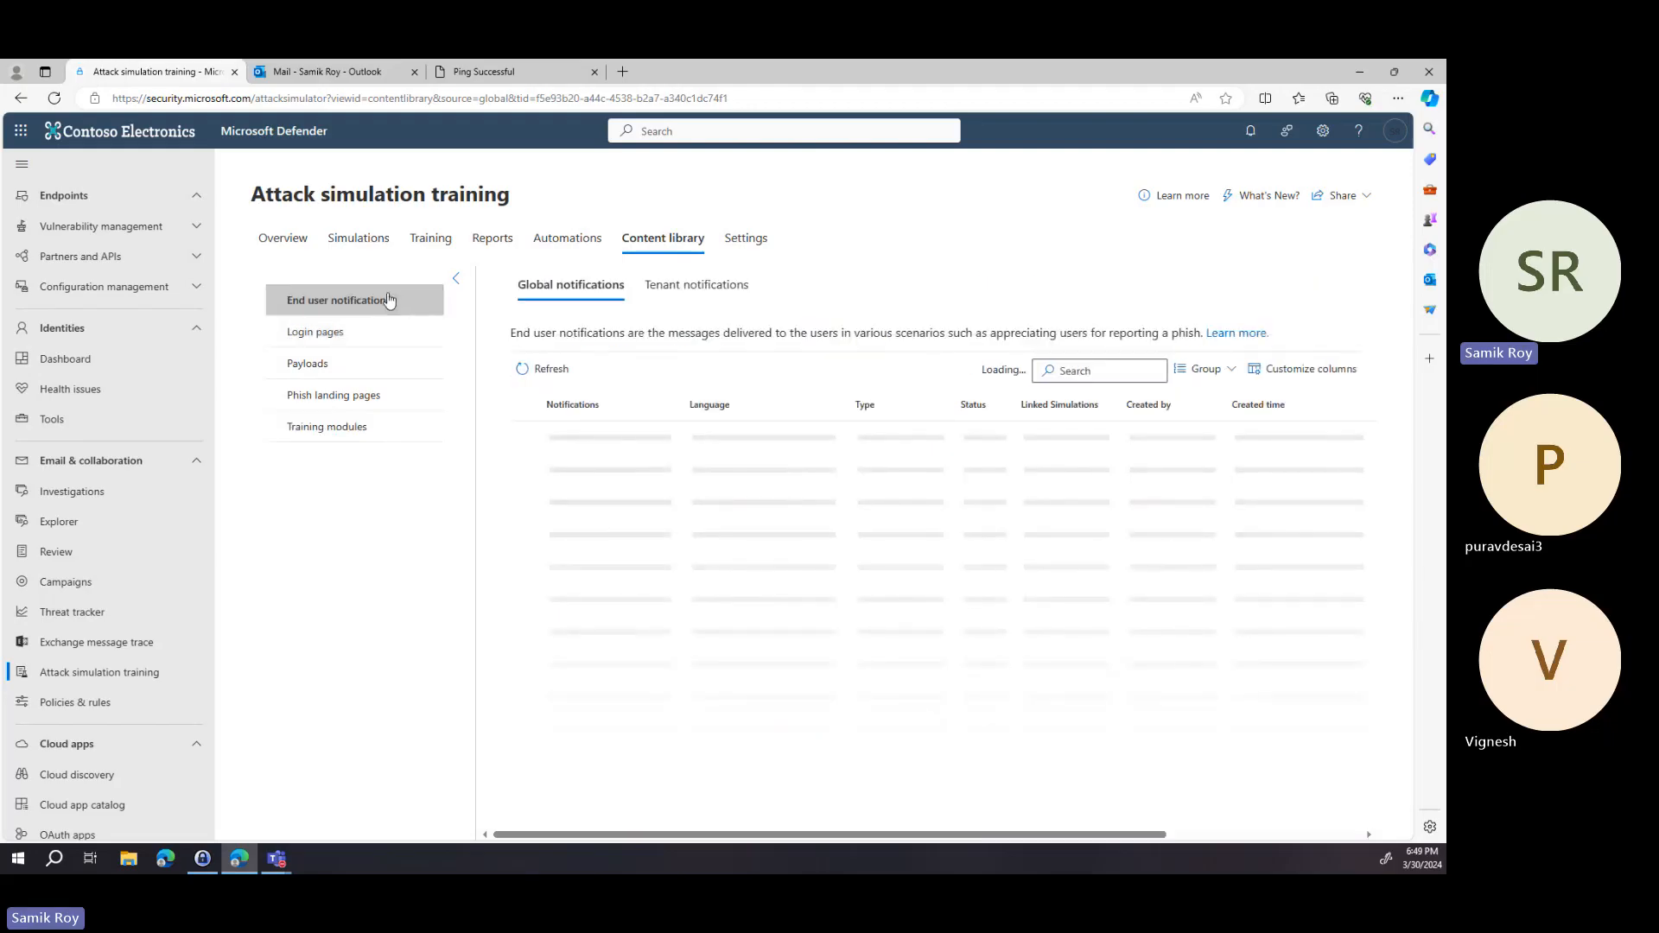
{"action": "left_click", "coordinate": [541, 444]}
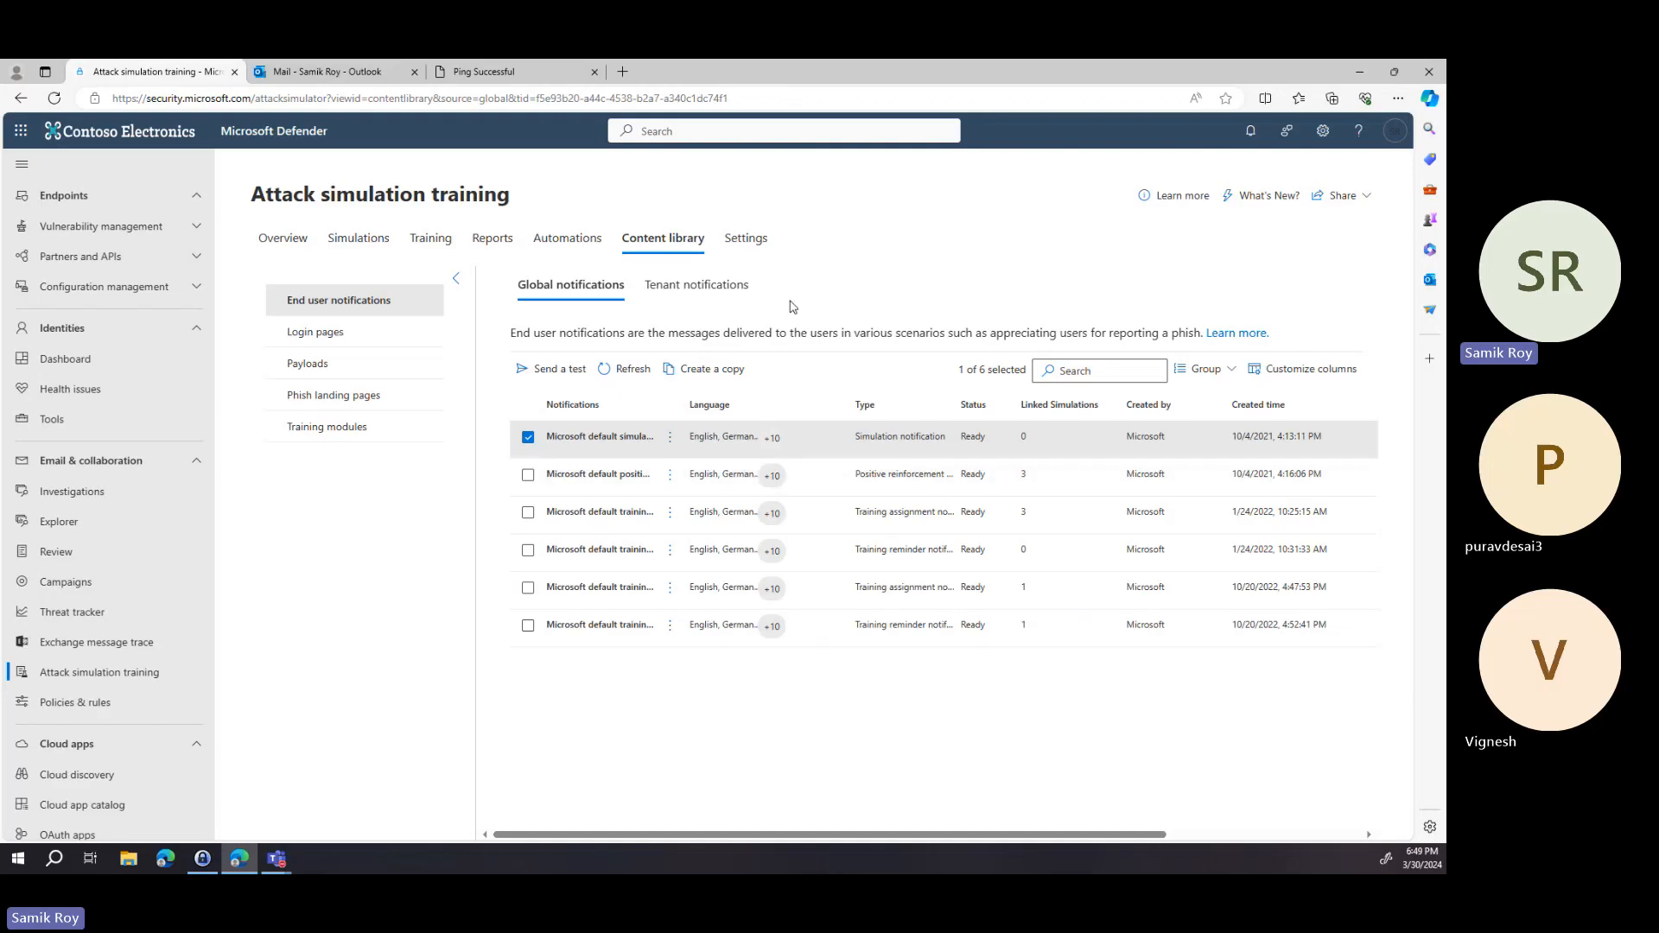
{"action": "left_click", "coordinate": [758, 248]}
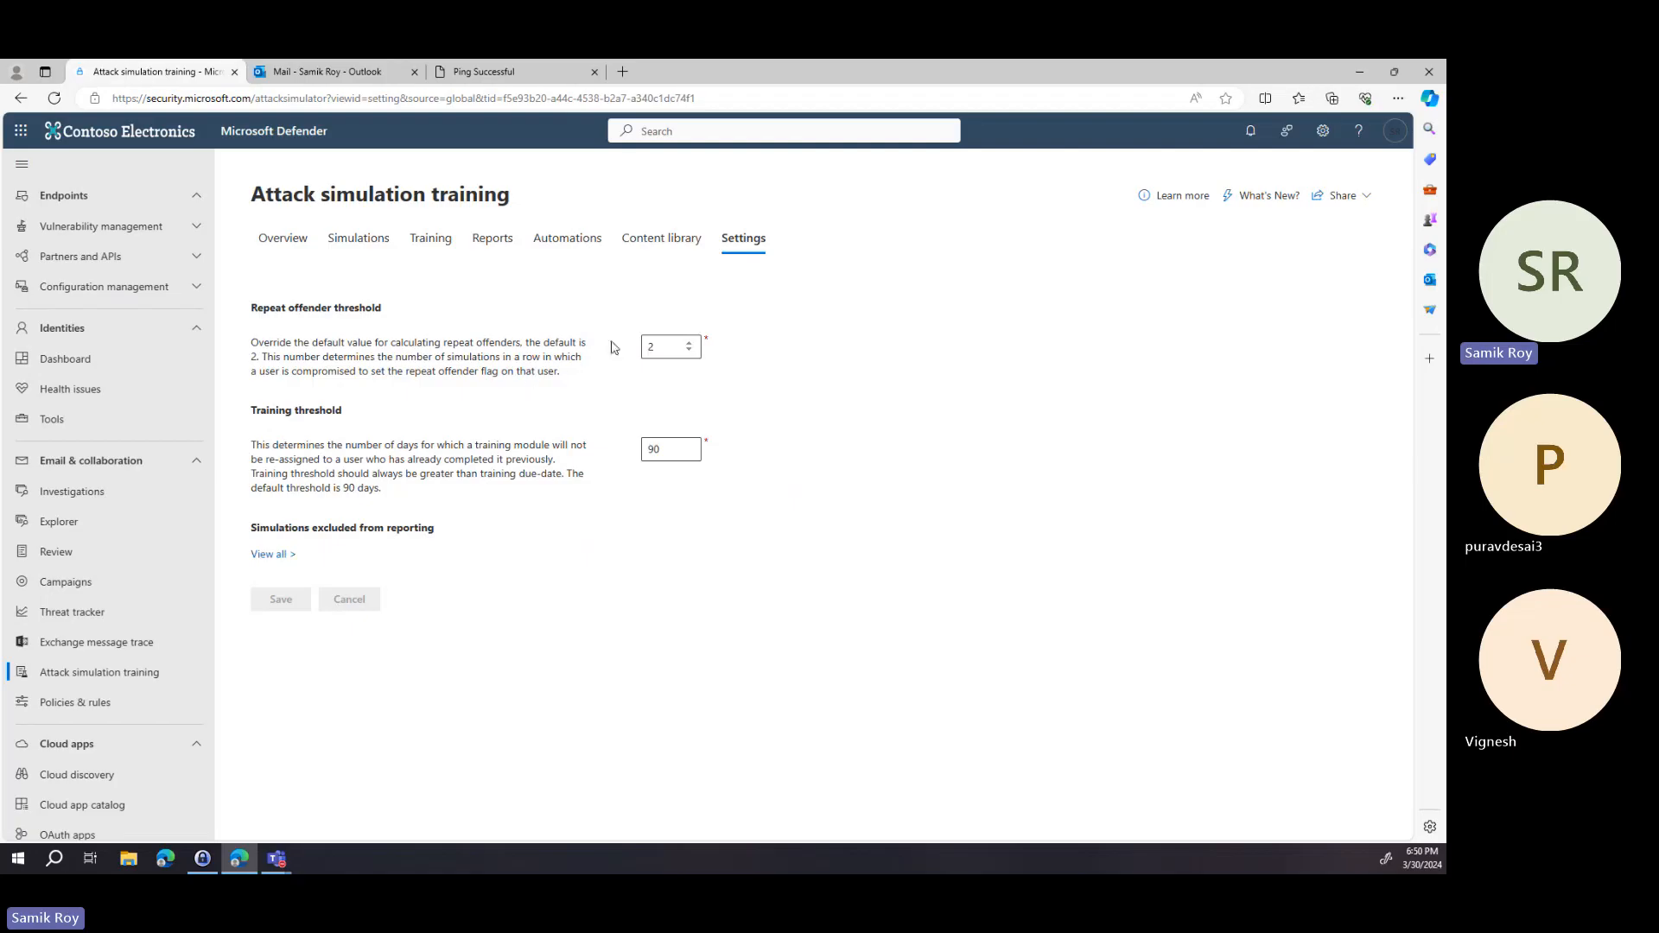
Open Explorer and inspect the available filter properties.
{"action": "left_click", "coordinate": [135, 532]}
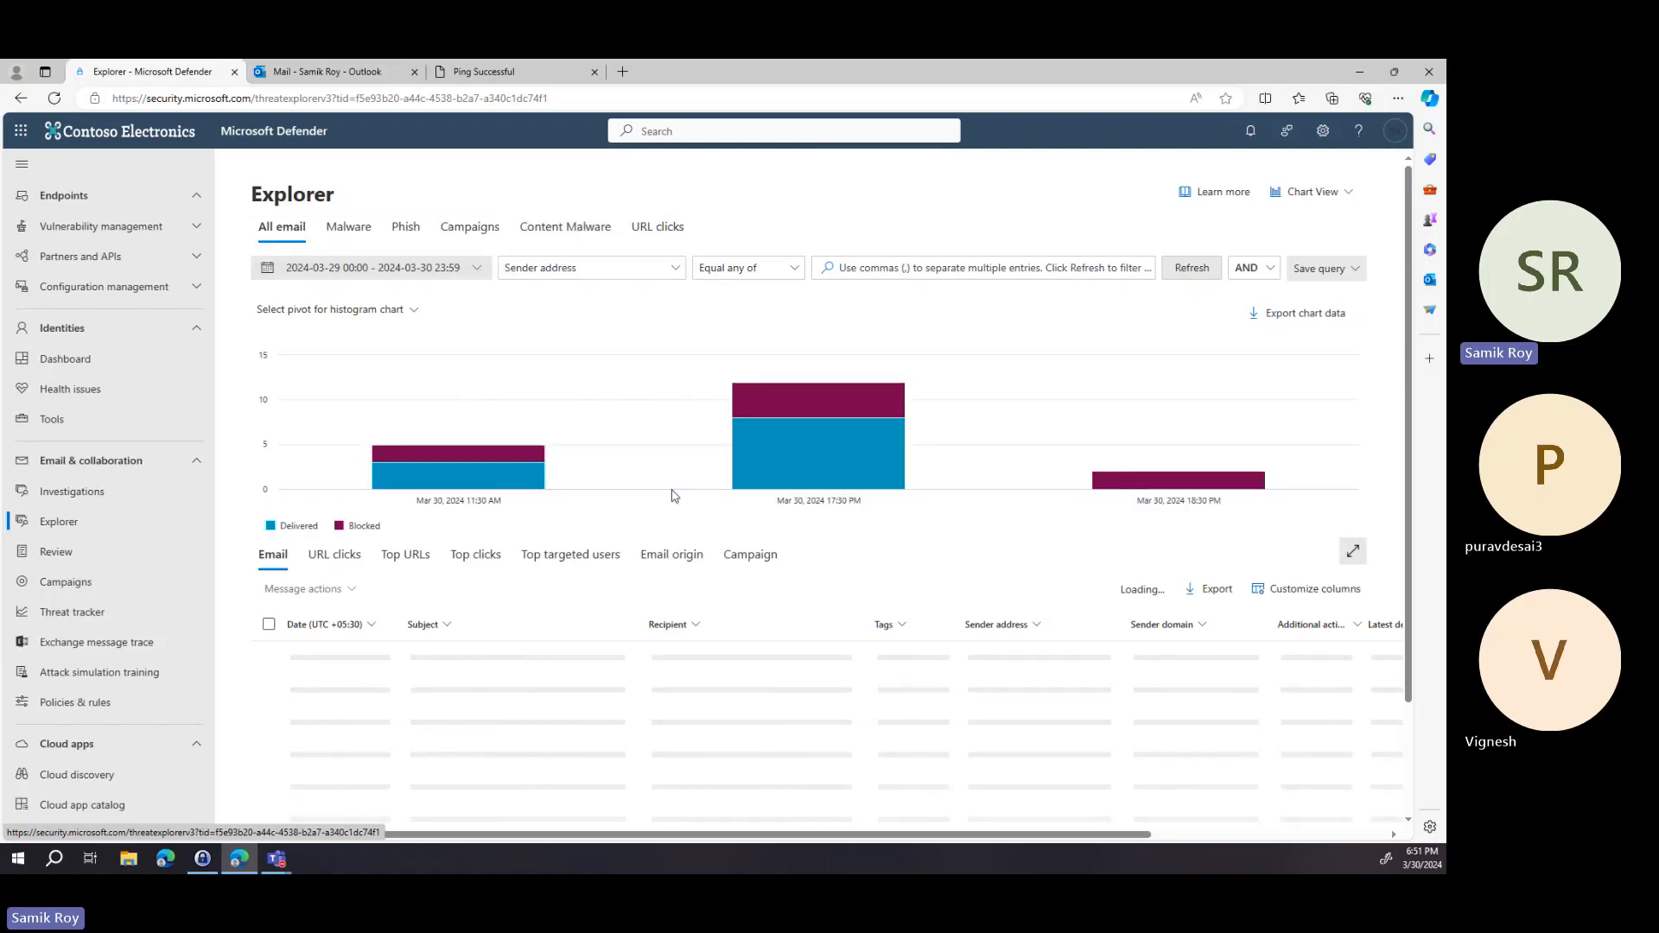
{"action": "left_click", "coordinate": [636, 274]}
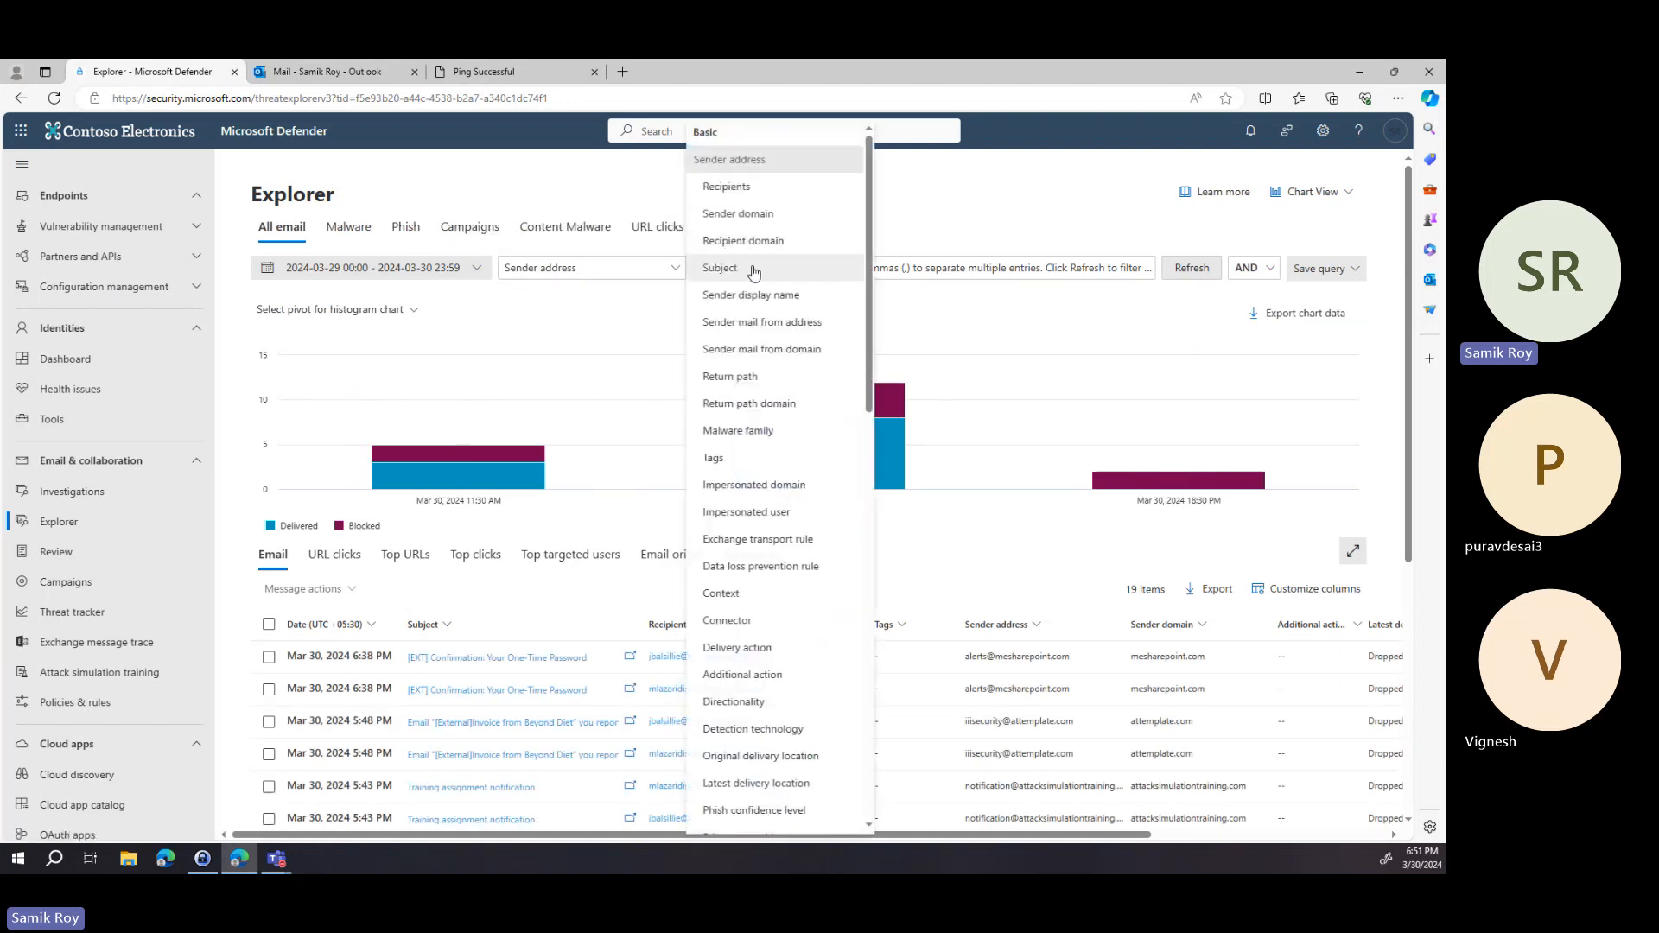
{"action": "left_click", "coordinate": [1043, 316]}
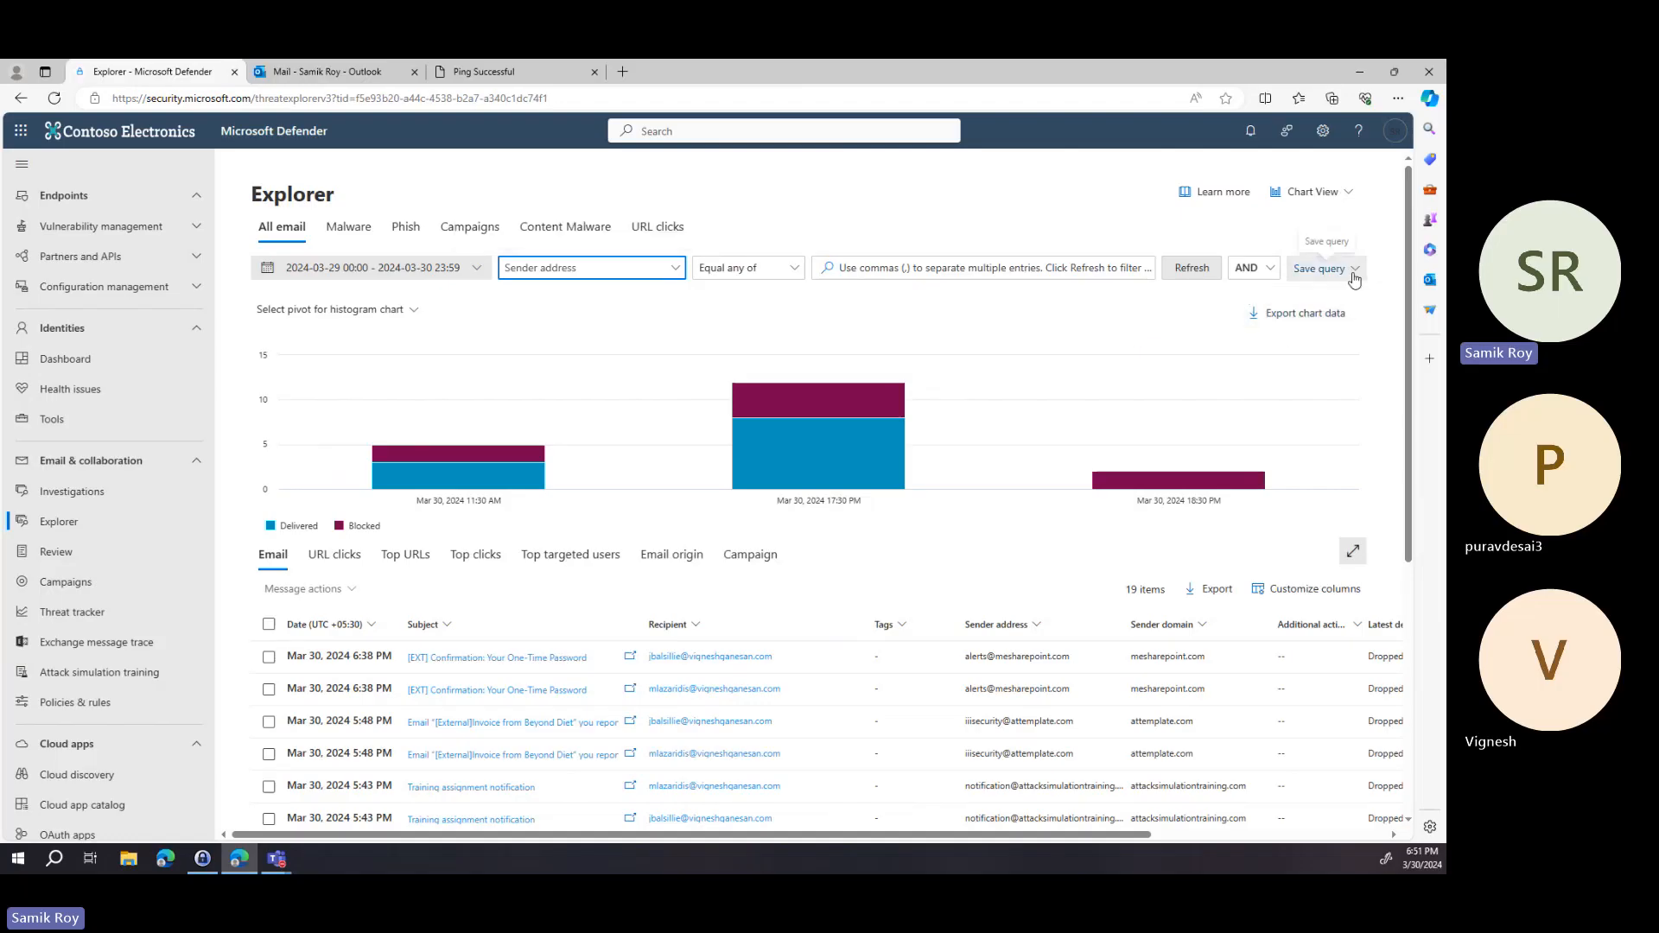
Start saving the current Explorer query and name it Webinar Demo query 2.
{"action": "mouse_move", "coordinate": [928, 376]}
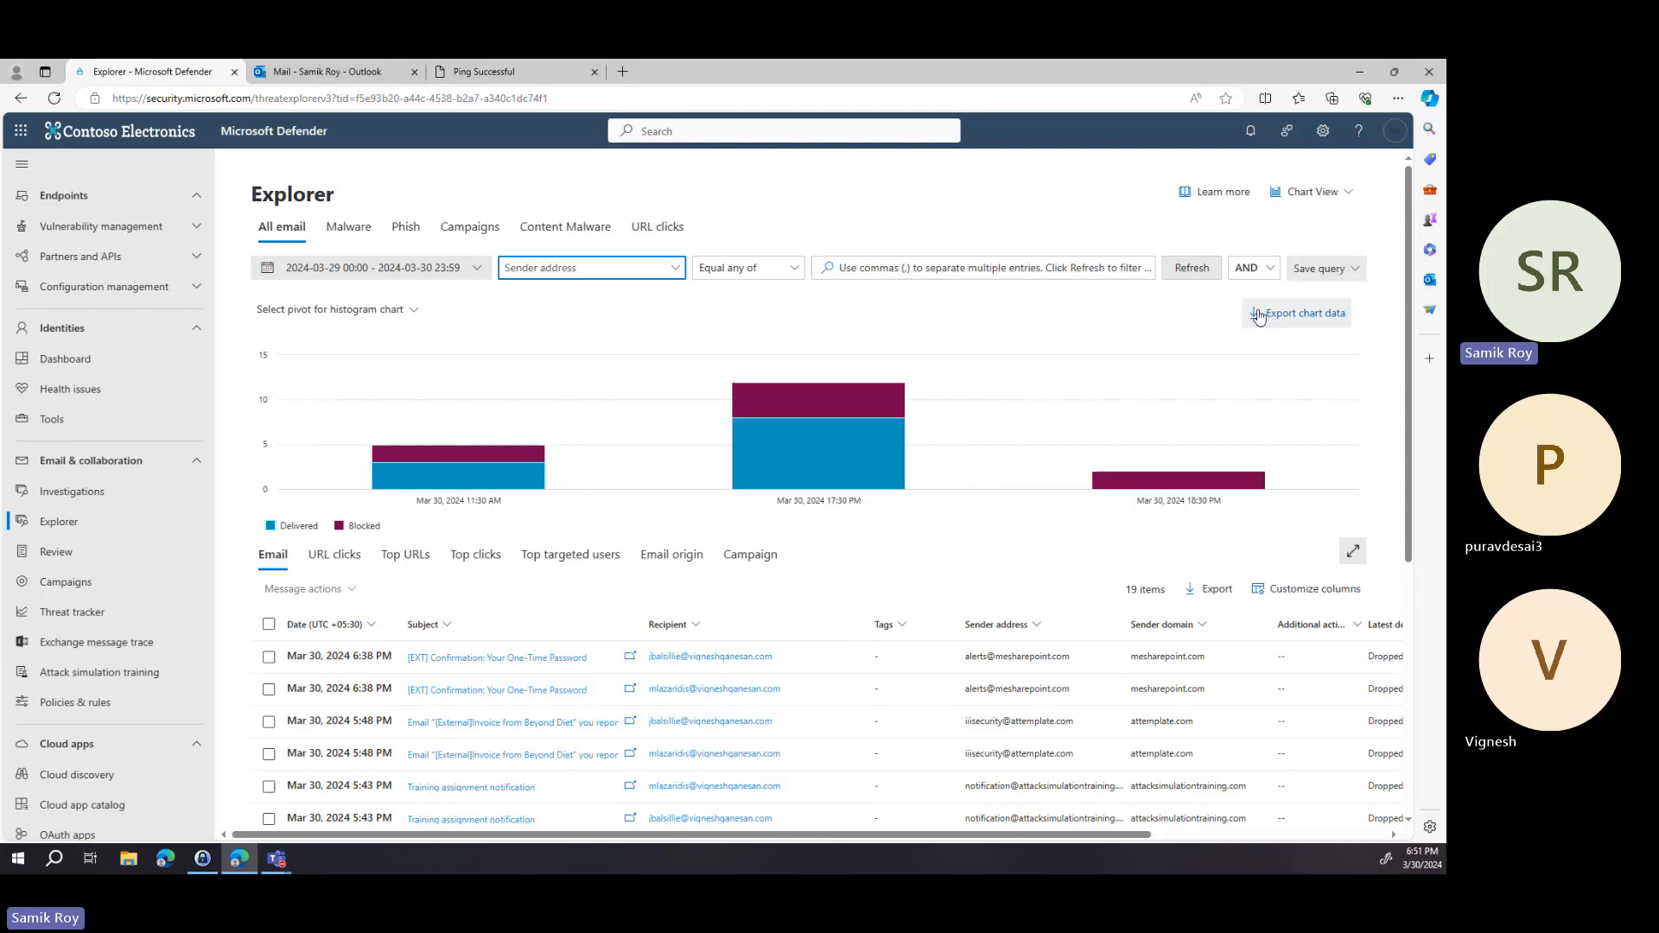
{"action": "left_click", "coordinate": [1318, 269]}
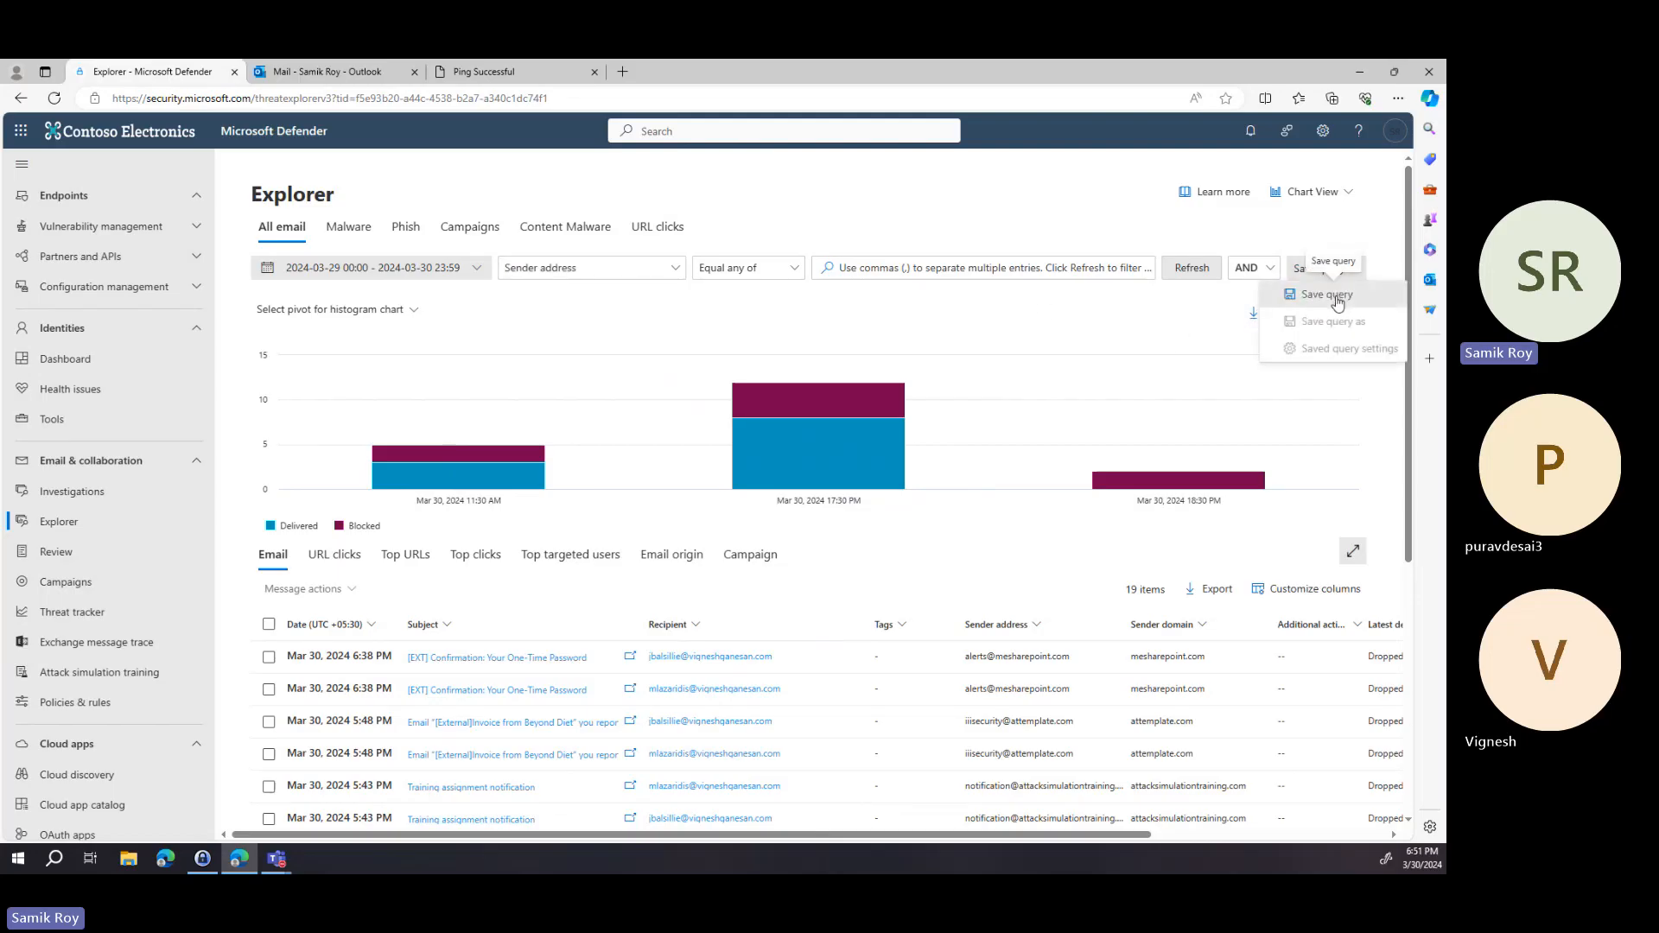
{"action": "left_click", "coordinate": [1328, 296]}
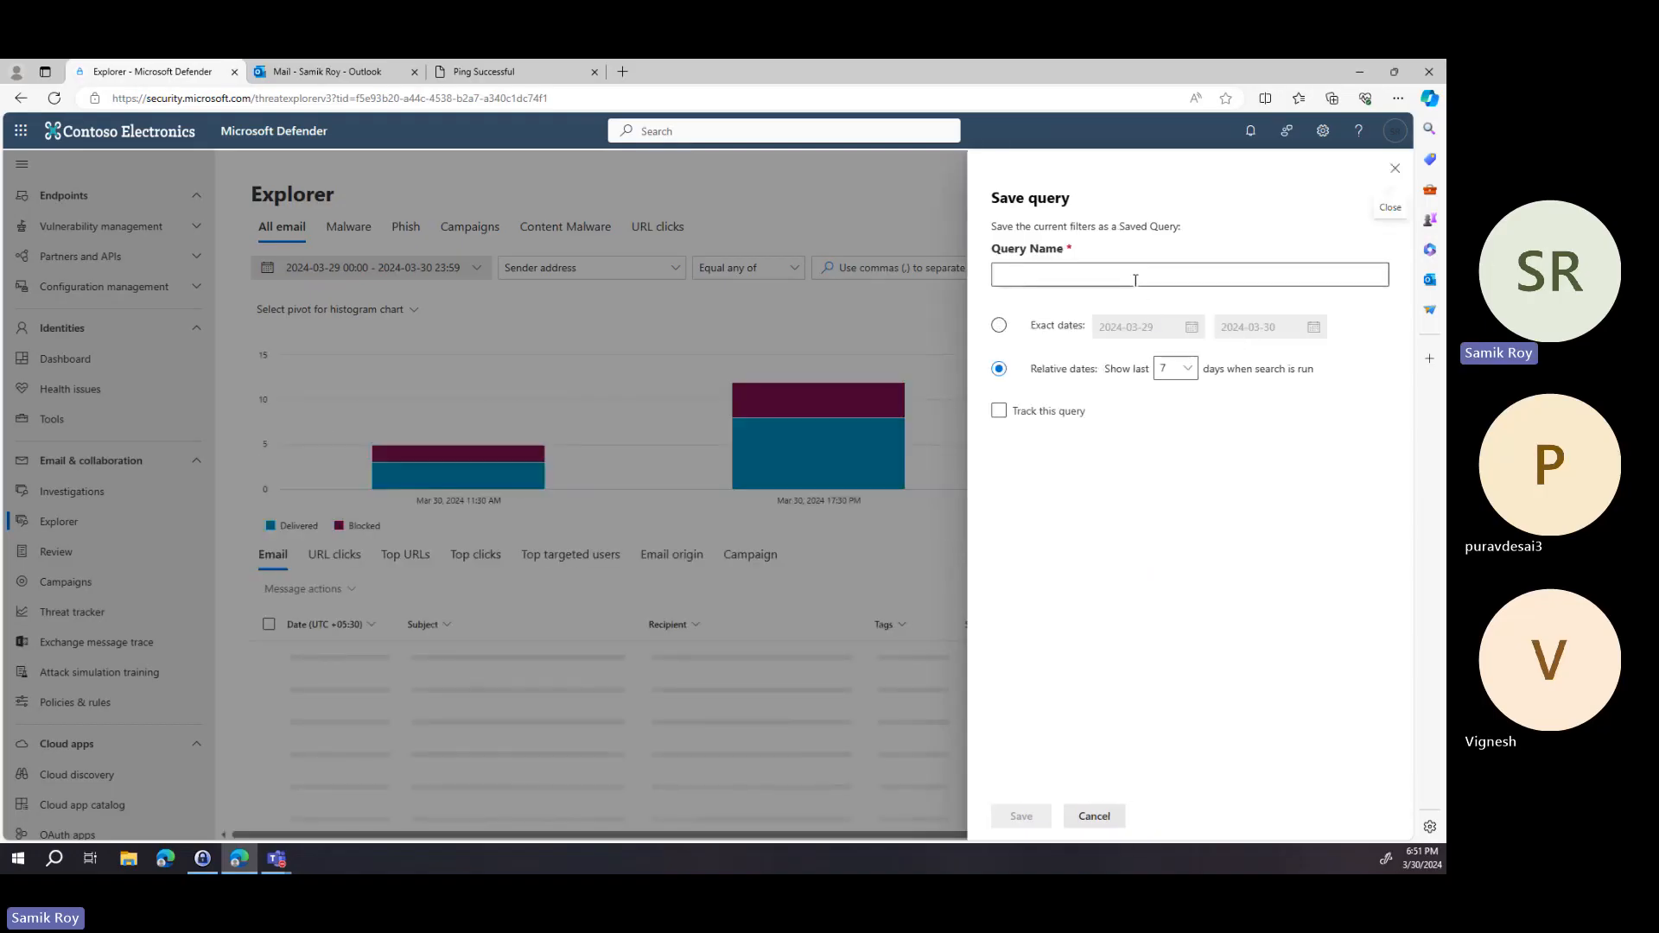
{"action": "left_click", "coordinate": [1135, 274]}
{"action": "type", "text": "We"}
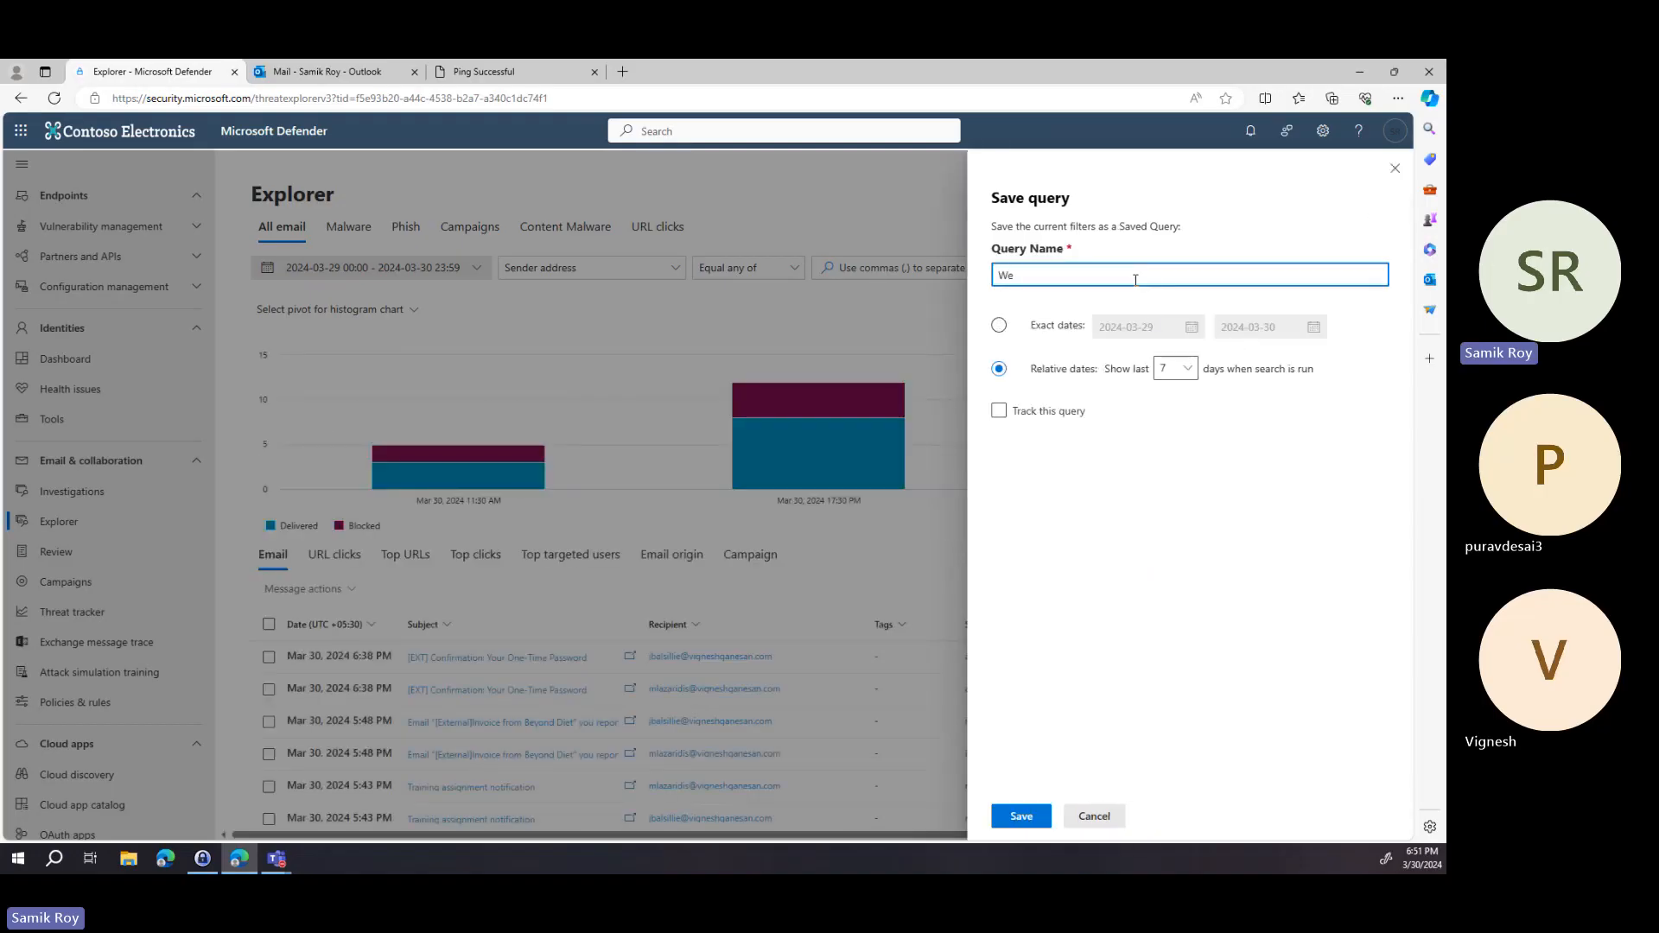
{"action": "type", "text": "binar Demo query 2"}
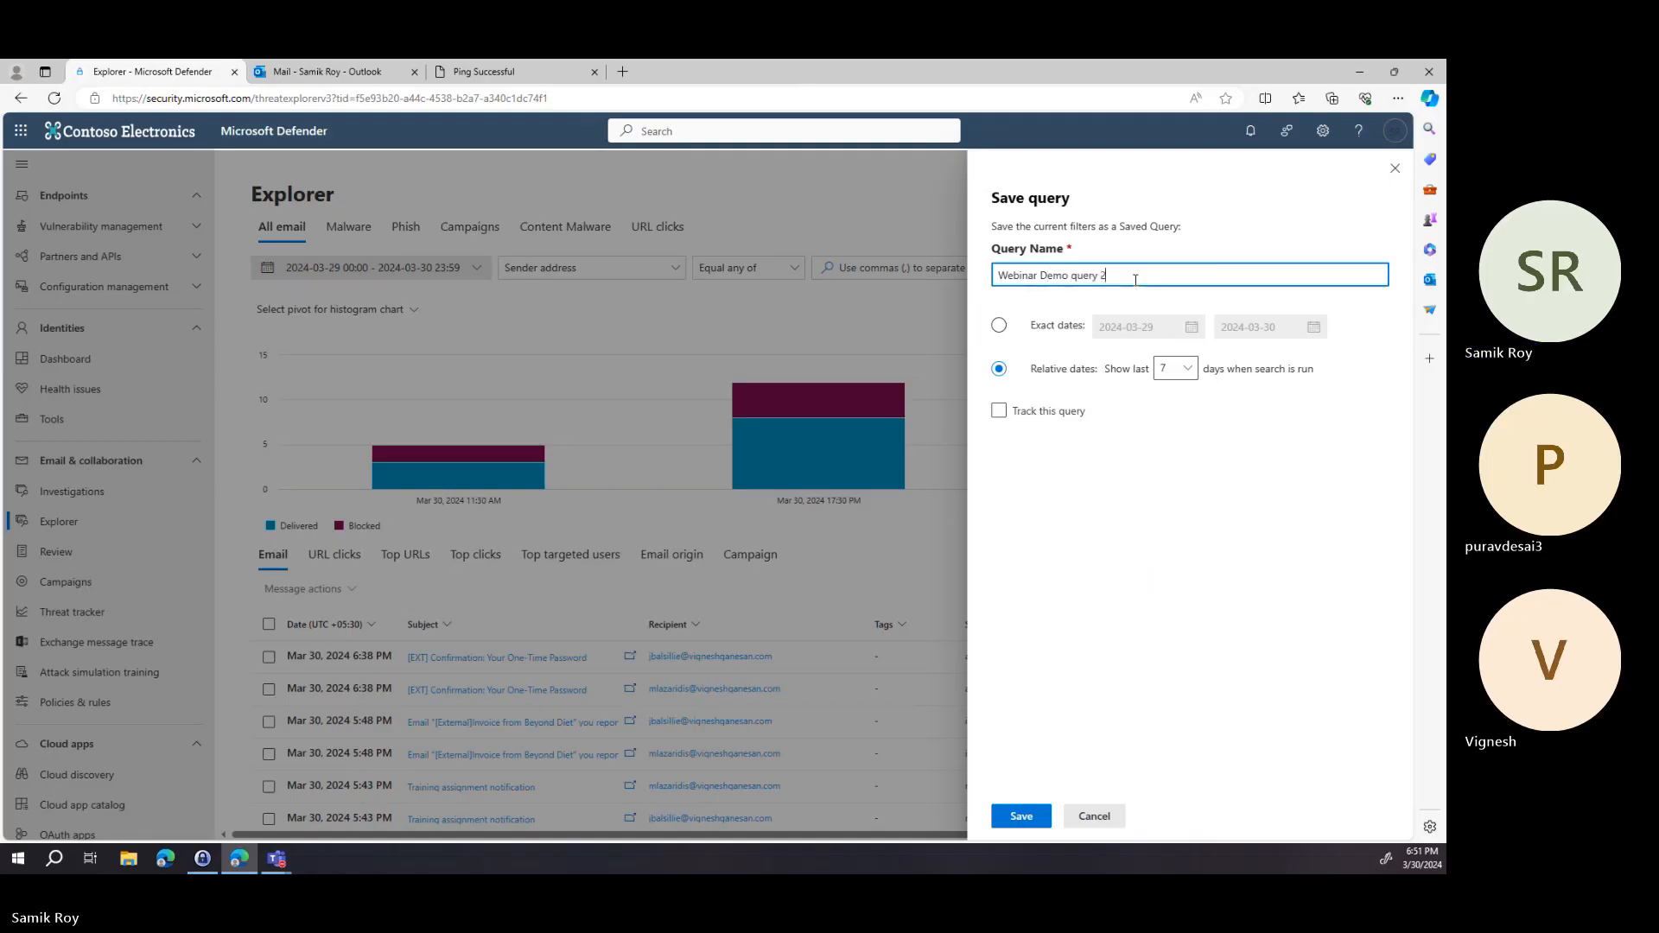
{"action": "key", "text": "ctrl+a"}
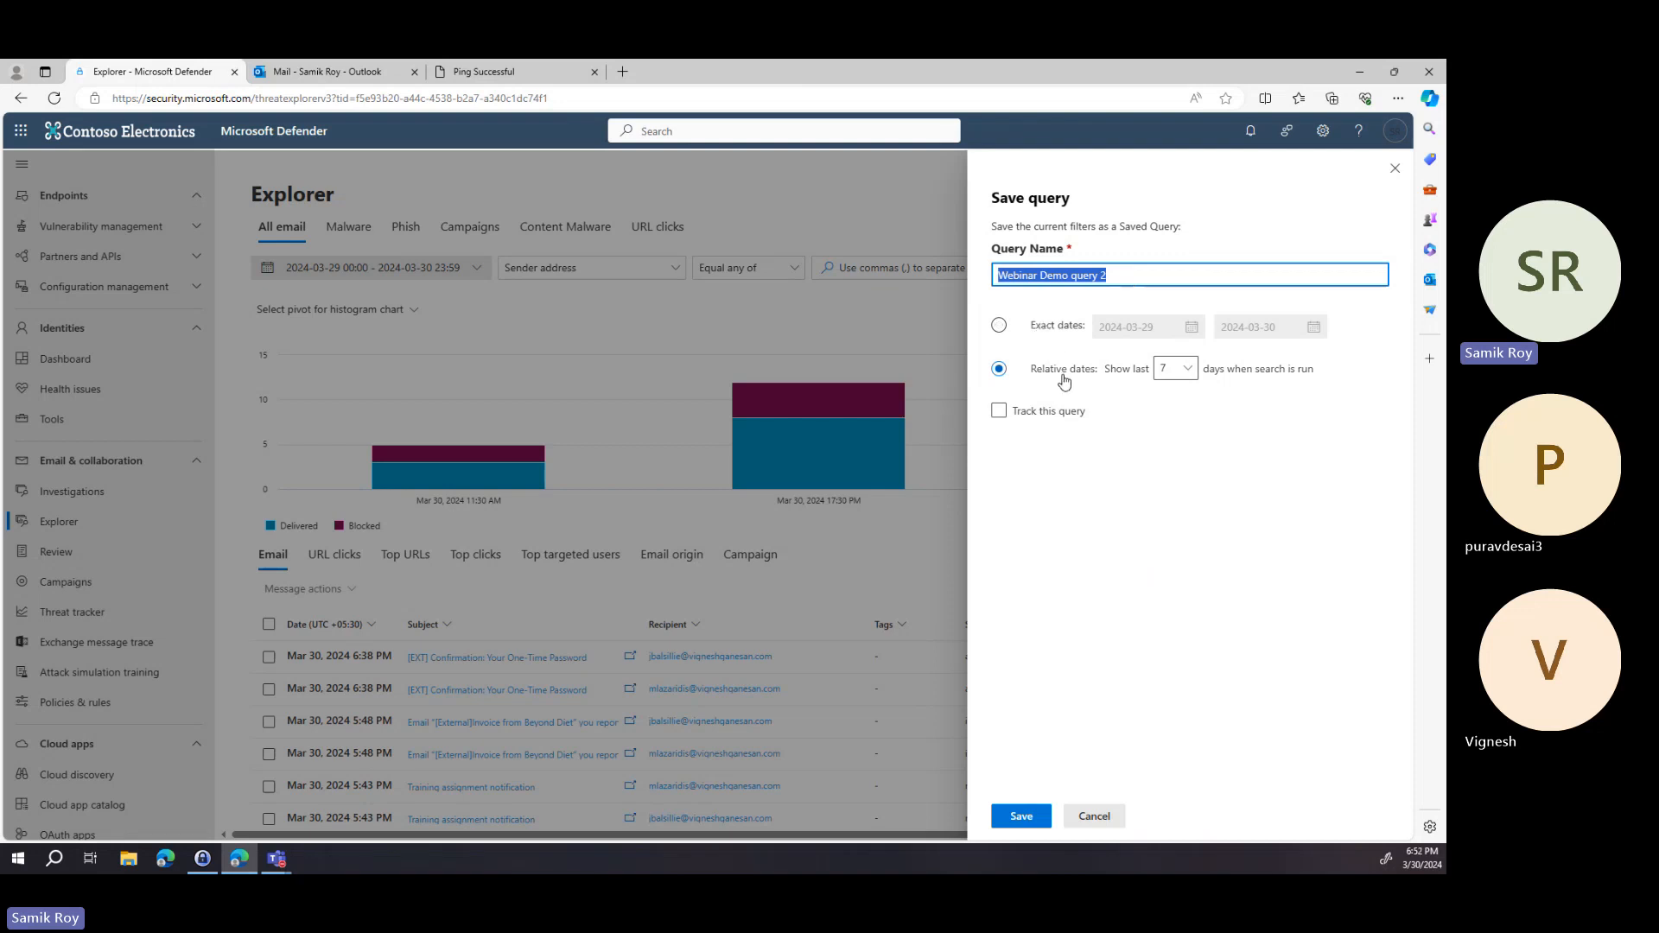
Set the relative dates to the last 9 days, enable tracking, and save the query.
{"action": "left_click", "coordinate": [1183, 369]}
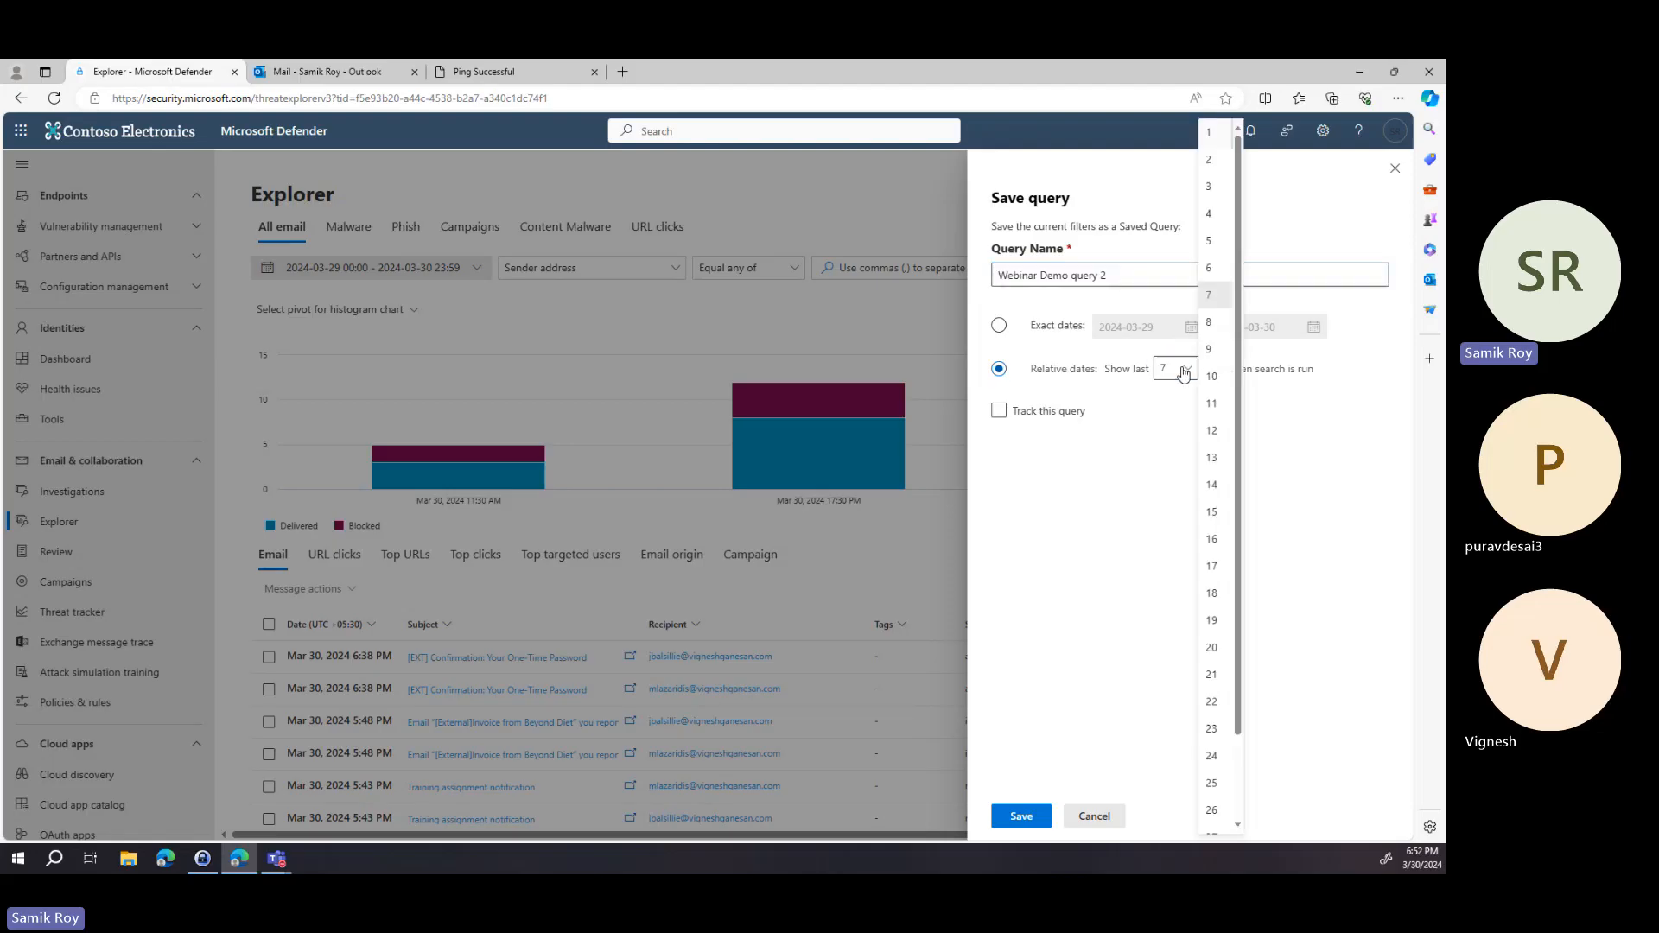
{"action": "scroll", "coordinate": [1214, 527], "scroll_direction": "down", "scroll_amount": 2}
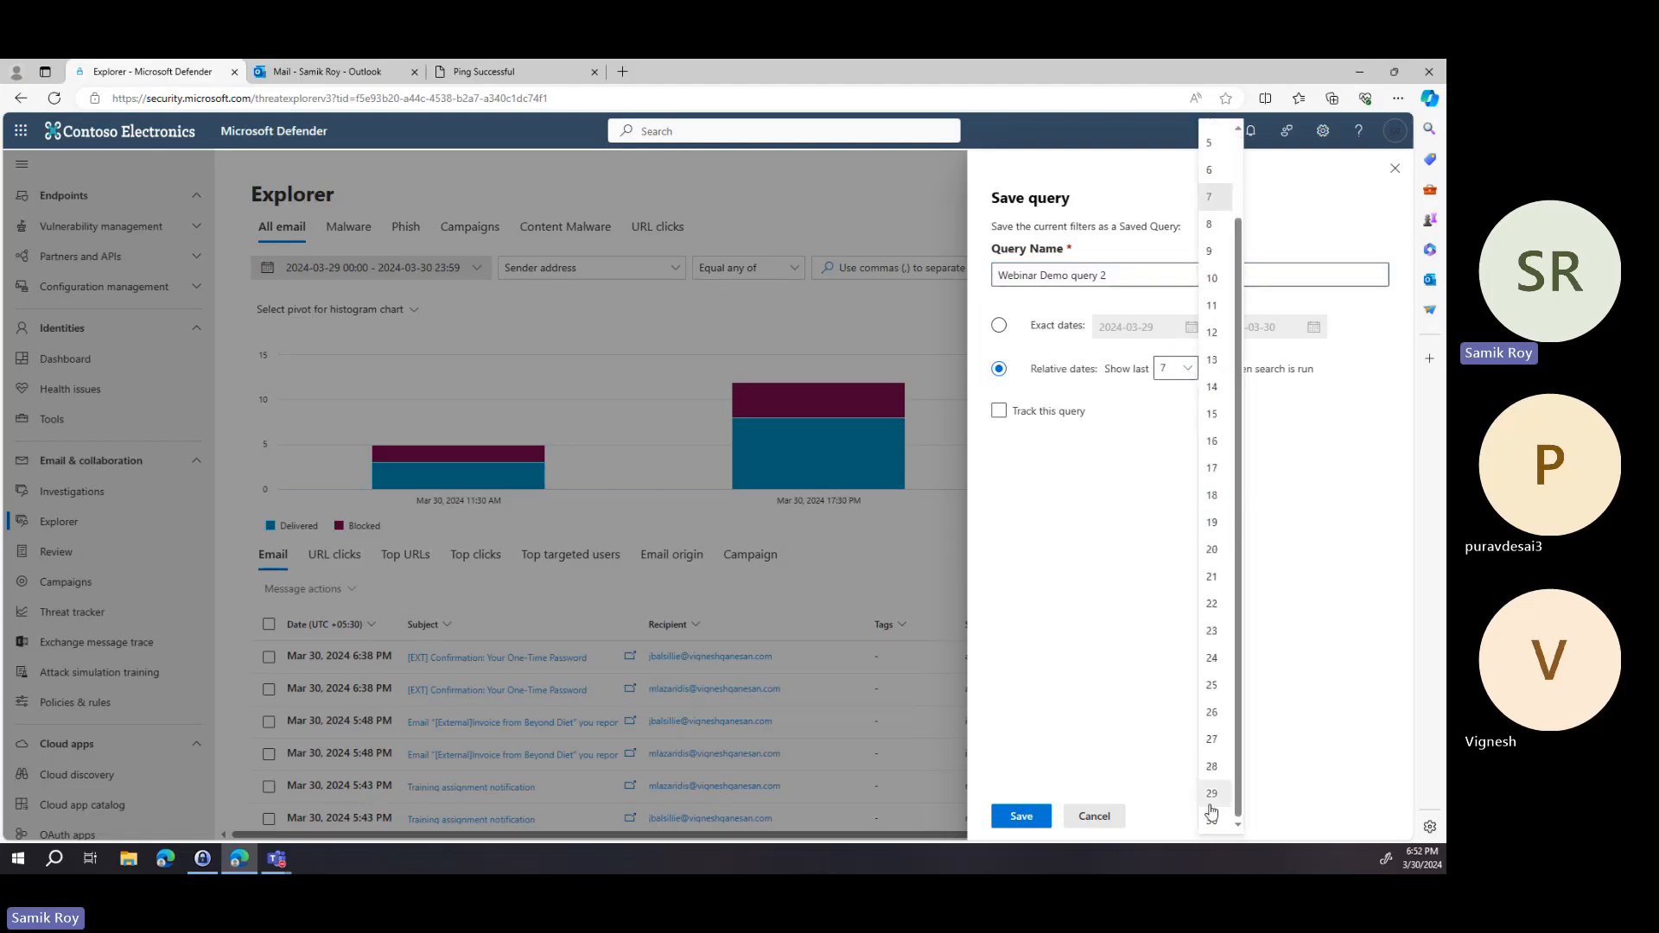
{"action": "scroll", "coordinate": [1219, 371], "scroll_direction": "up", "scroll_amount": 2}
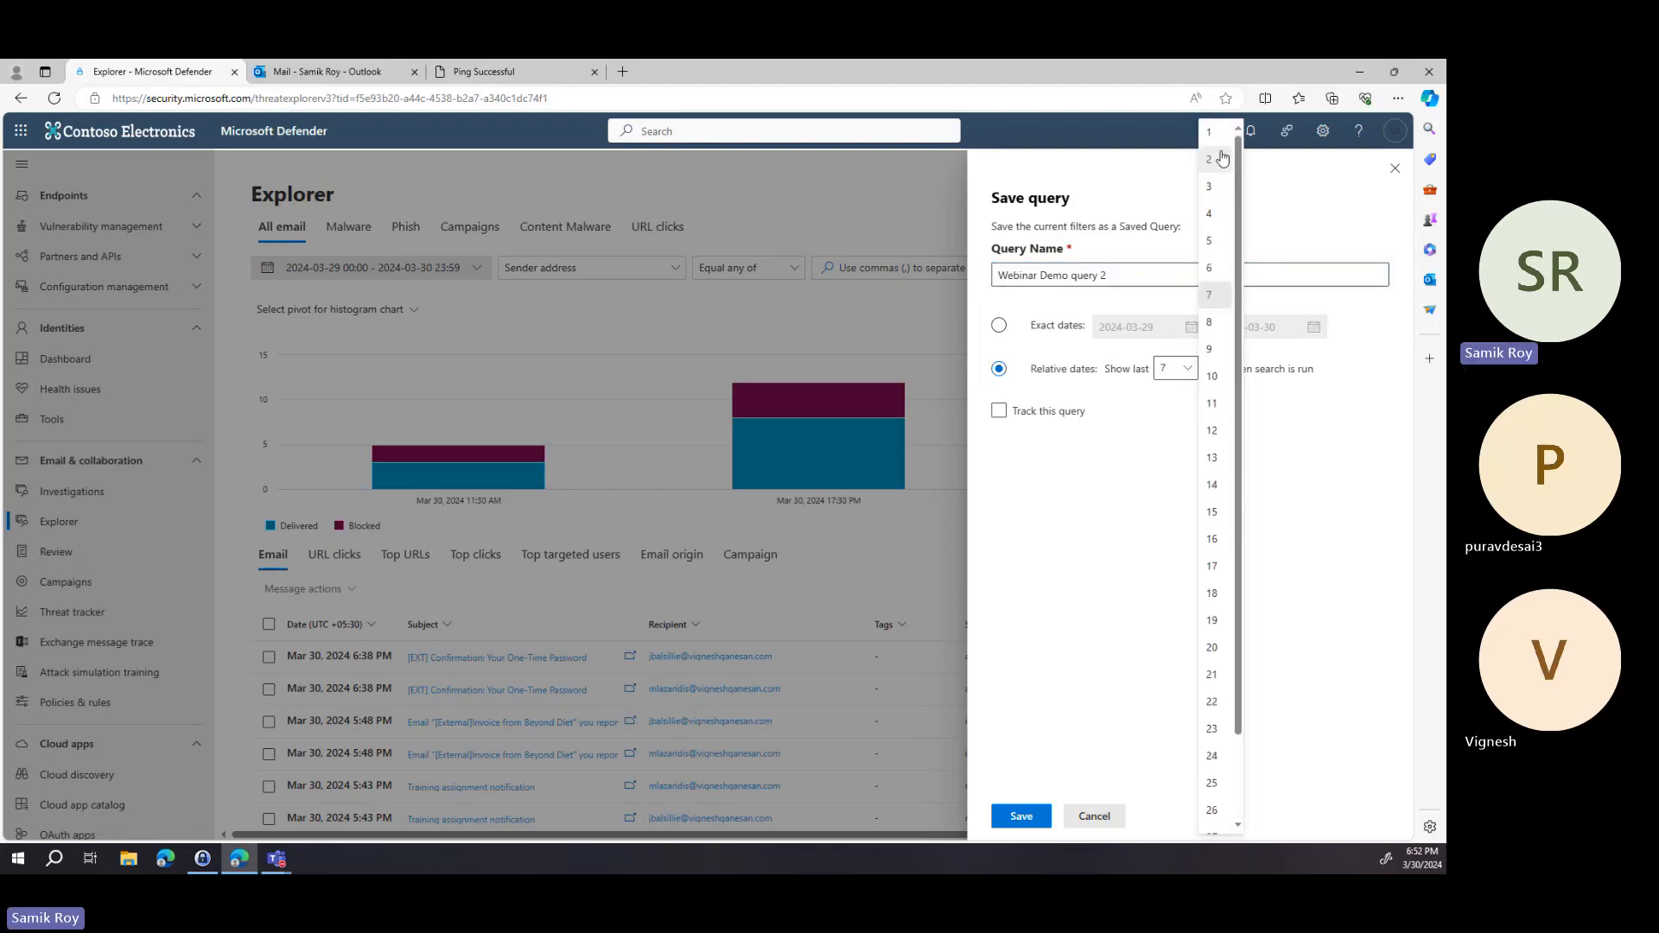
{"action": "left_click", "coordinate": [1225, 355]}
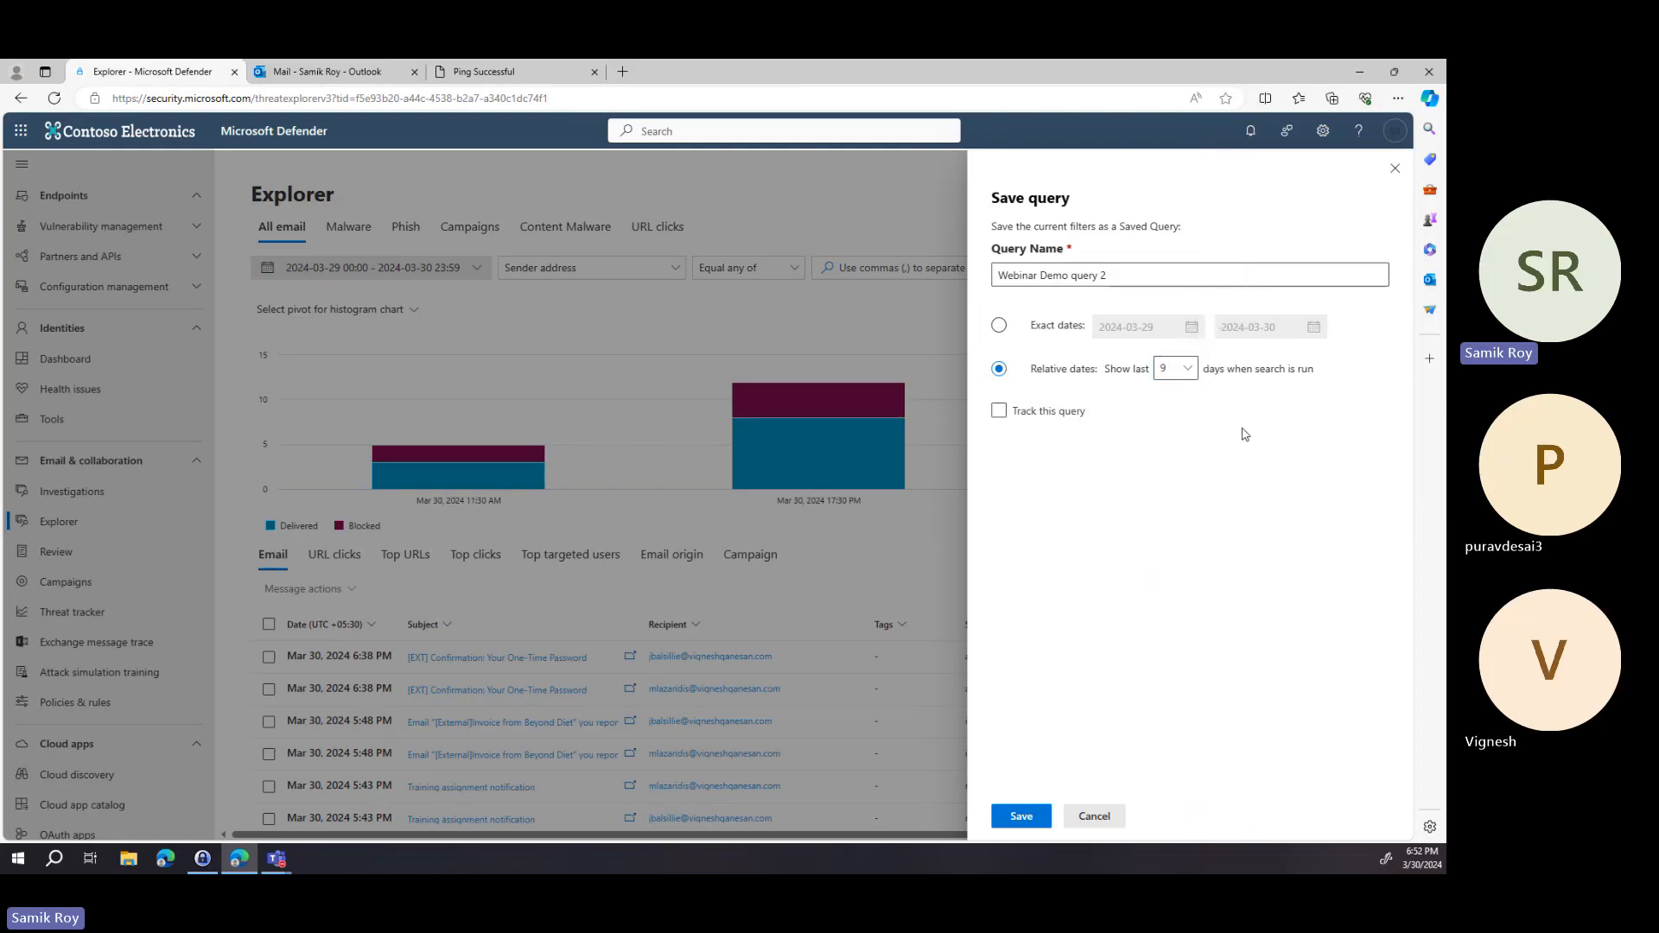
{"action": "left_click", "coordinate": [1004, 413]}
{"action": "left_click", "coordinate": [1020, 818]}
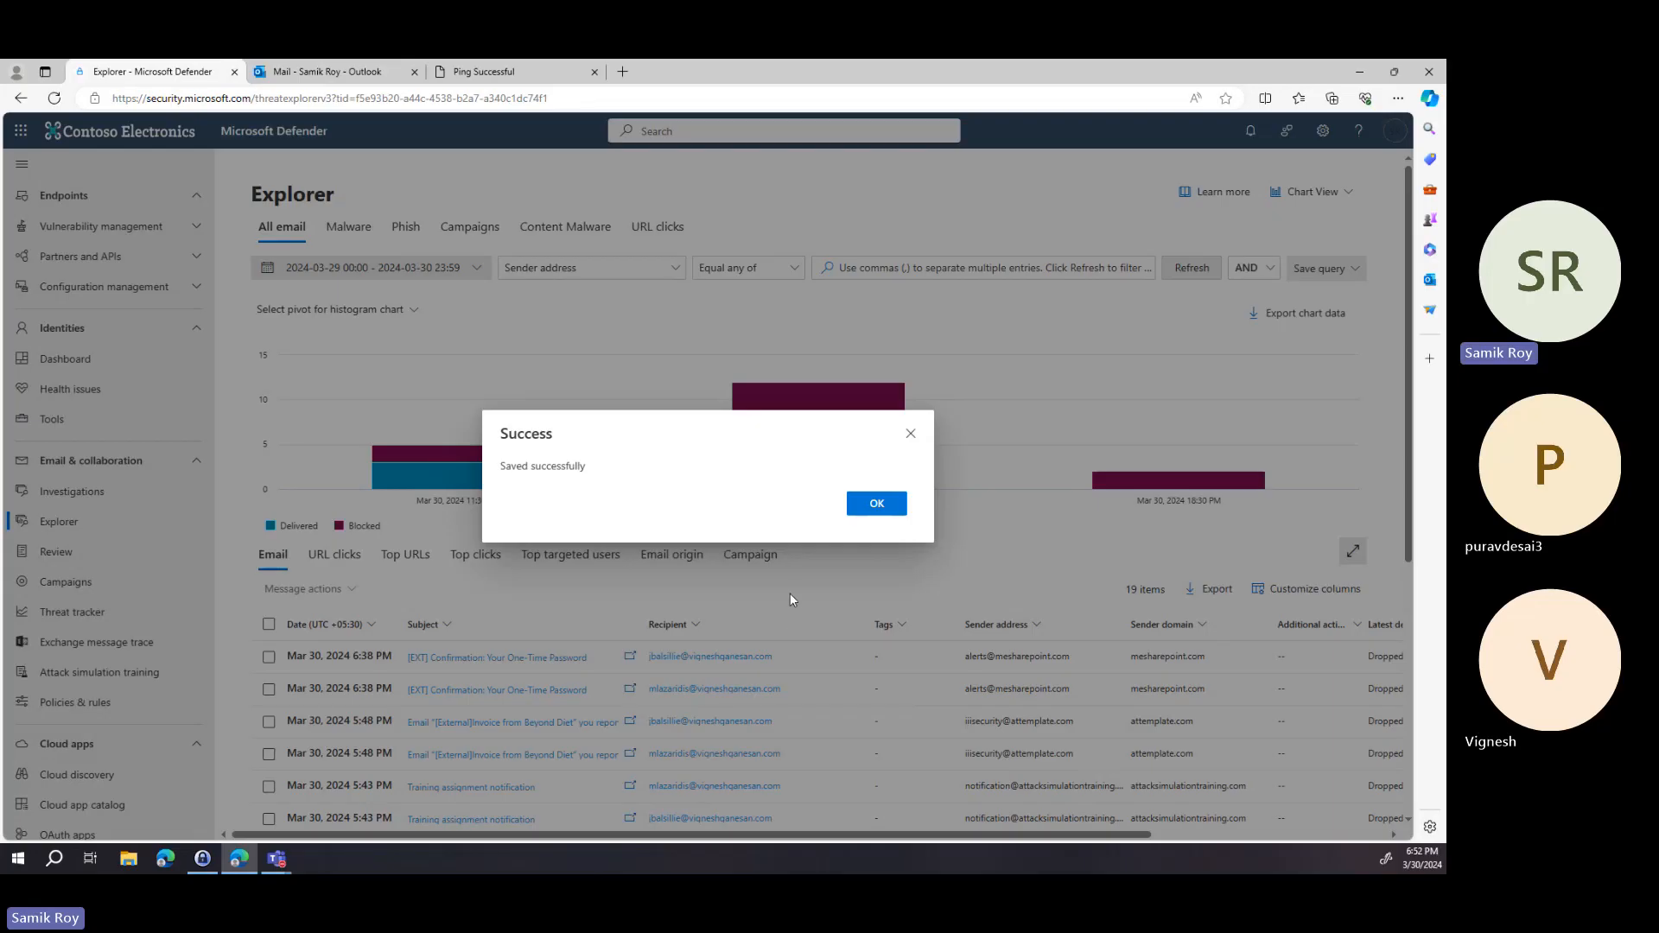
{"action": "left_click", "coordinate": [877, 504]}
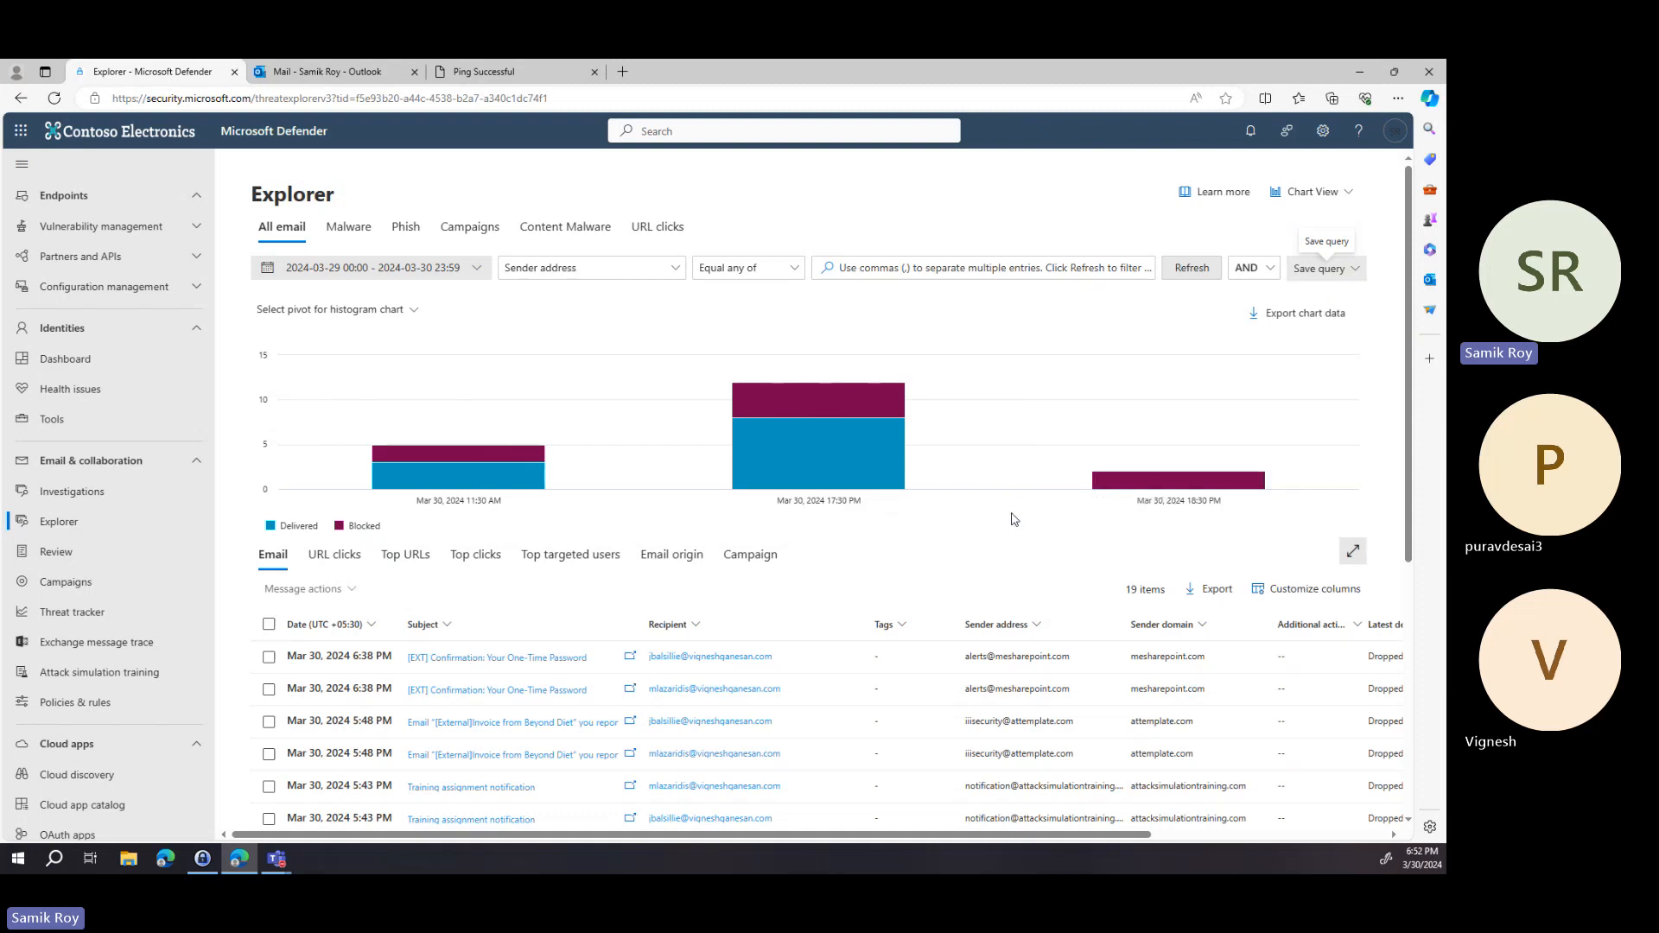
View the Malware and Phish views in Explorer, then open Threat tracker.
{"action": "left_click", "coordinate": [340, 235]}
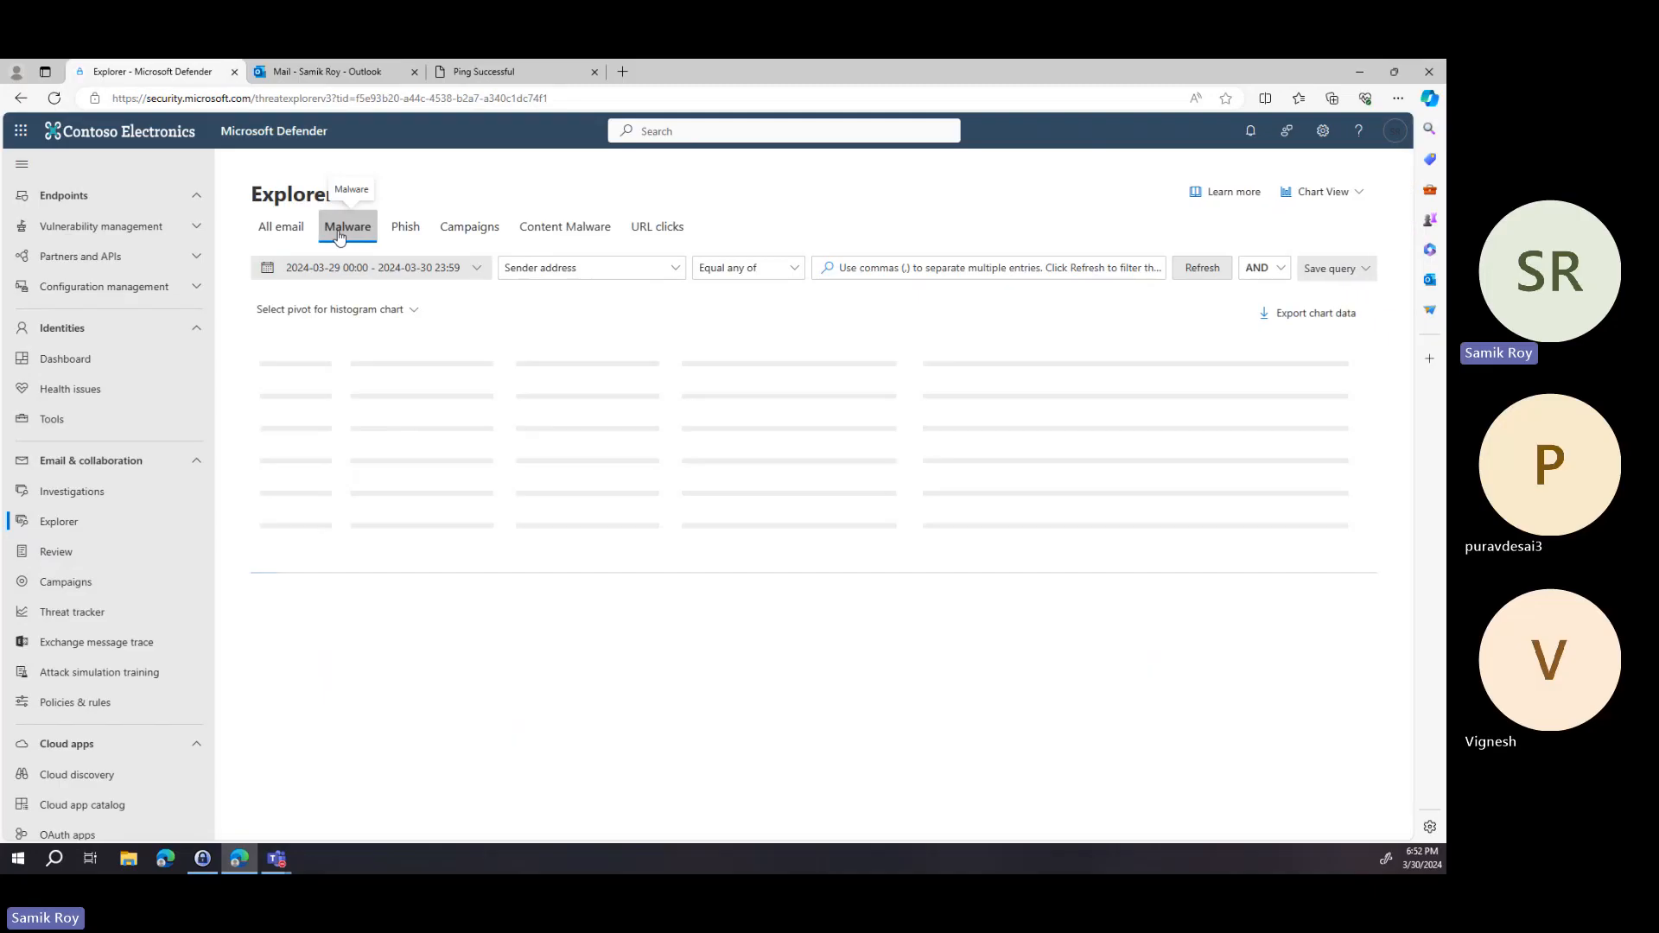
{"action": "left_click", "coordinate": [402, 238]}
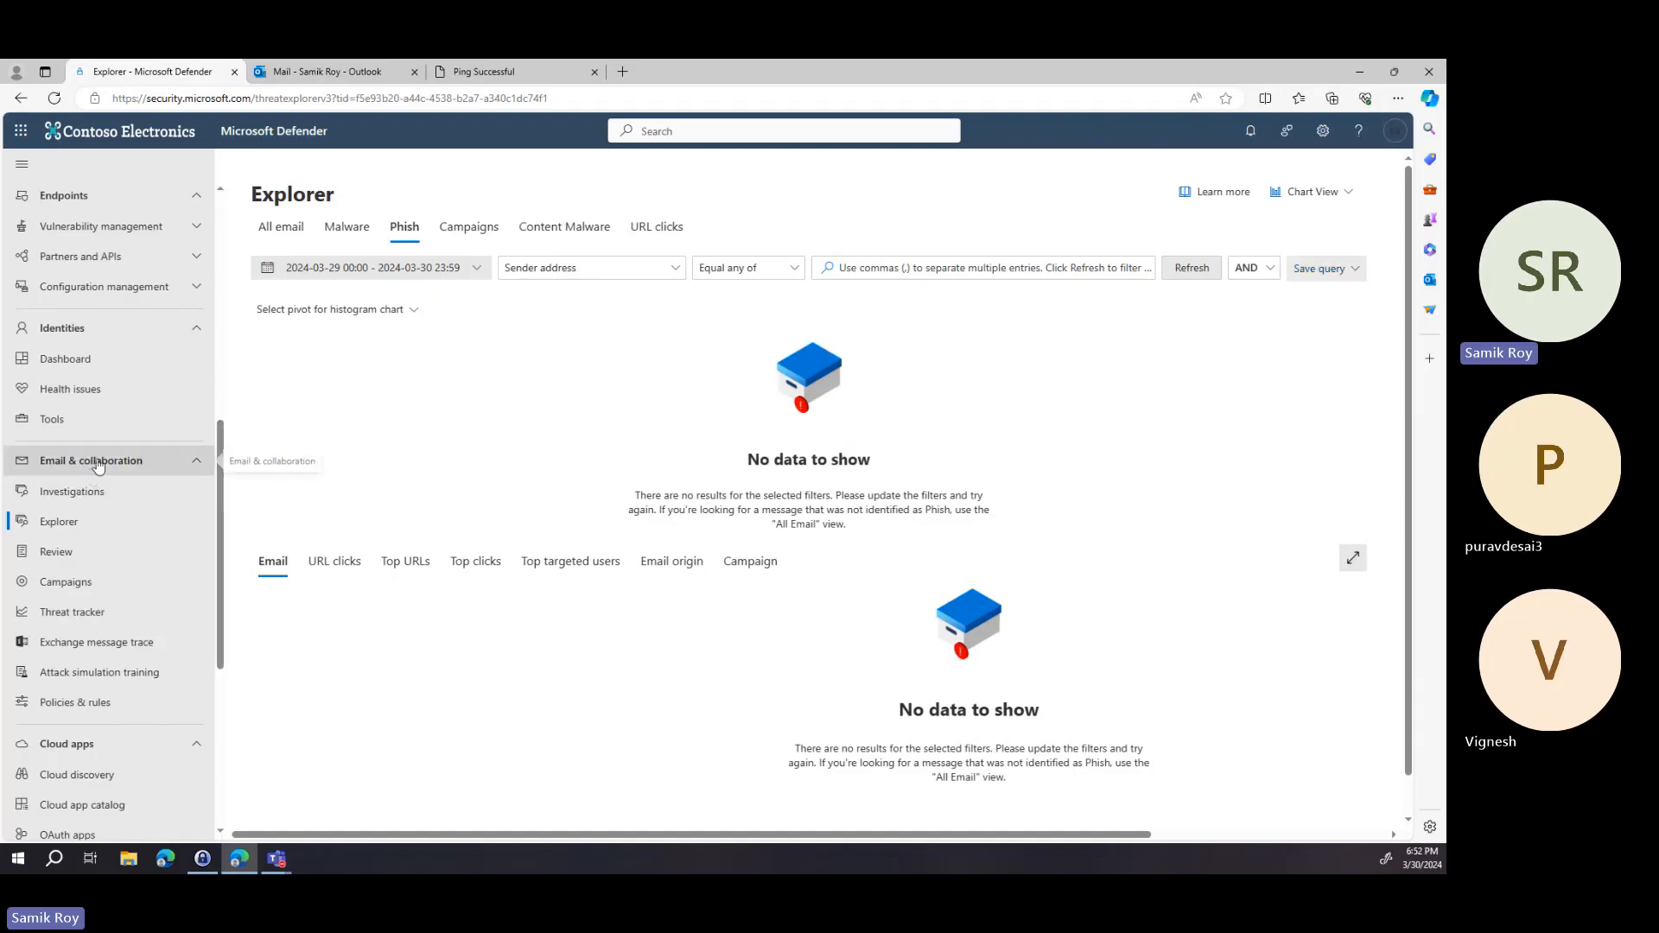
{"action": "left_click", "coordinate": [103, 615]}
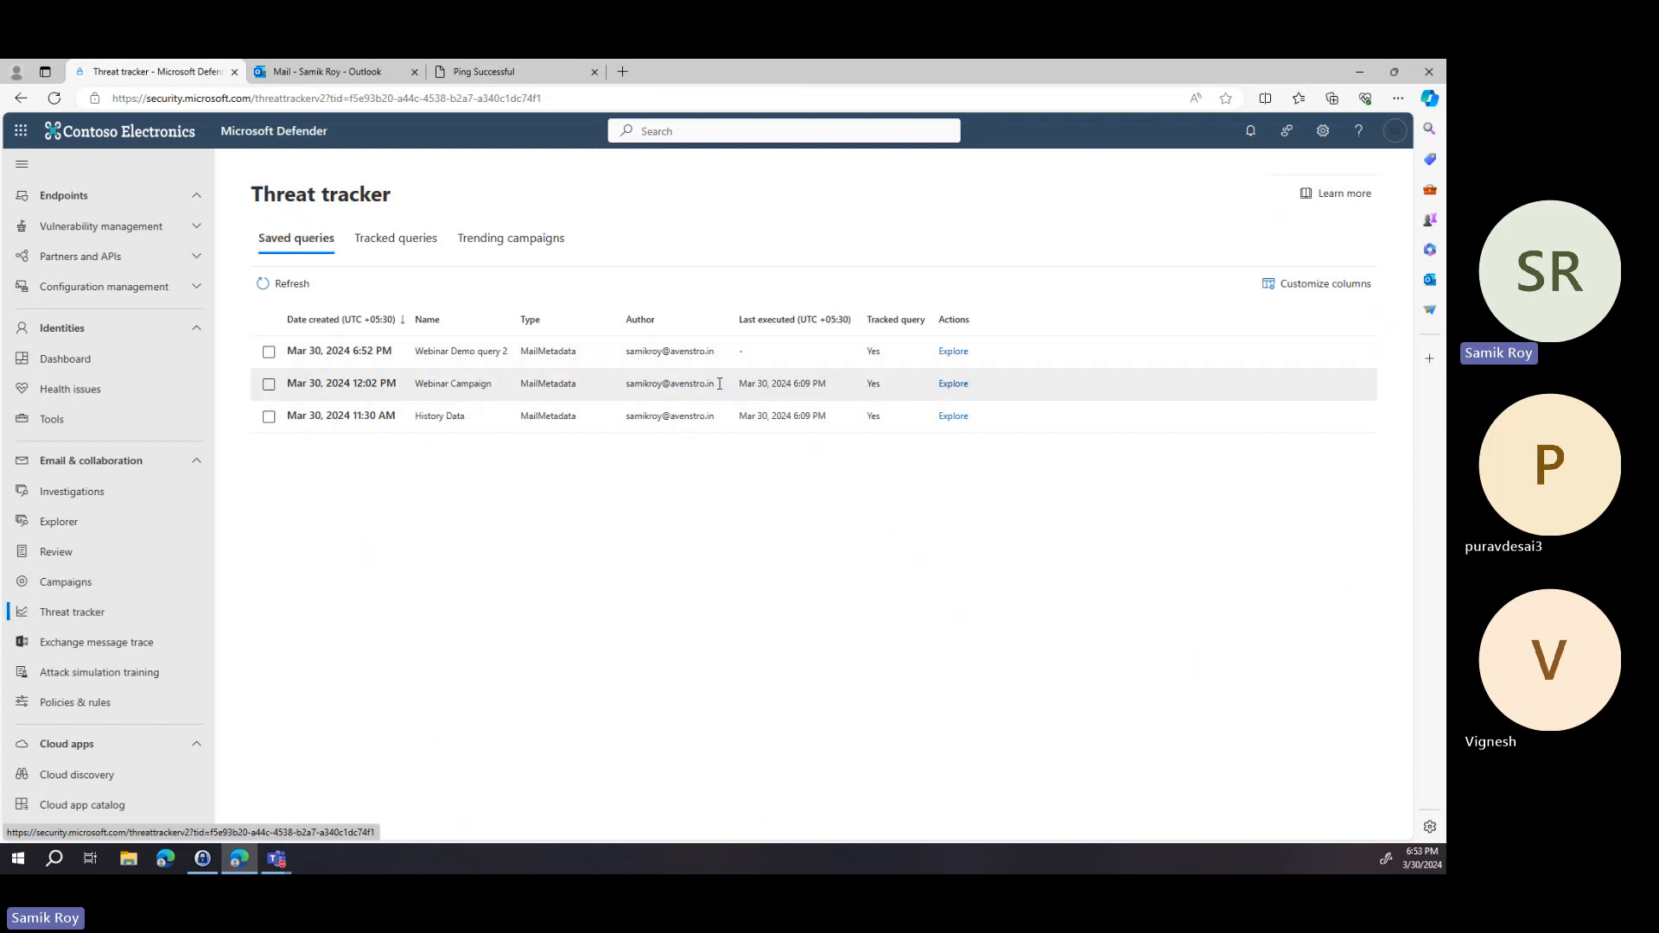
Open the Webinar Campaign saved query in Explorer and return to Threat tracker.
{"action": "left_click", "coordinate": [954, 384]}
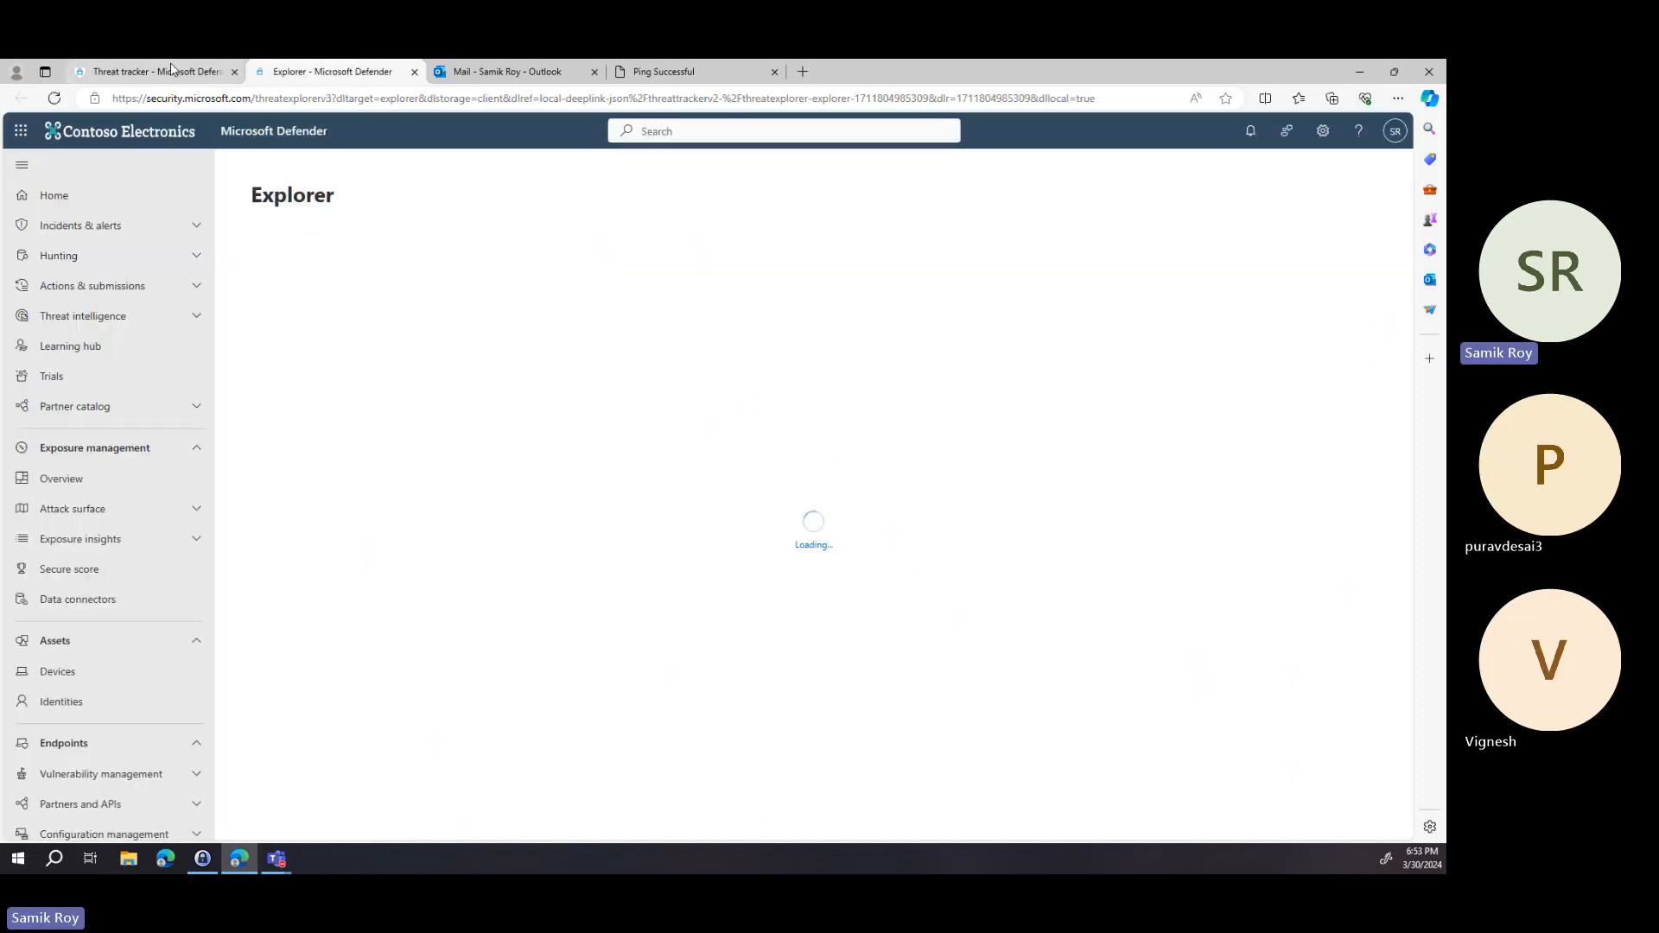
{"action": "left_click", "coordinate": [180, 74]}
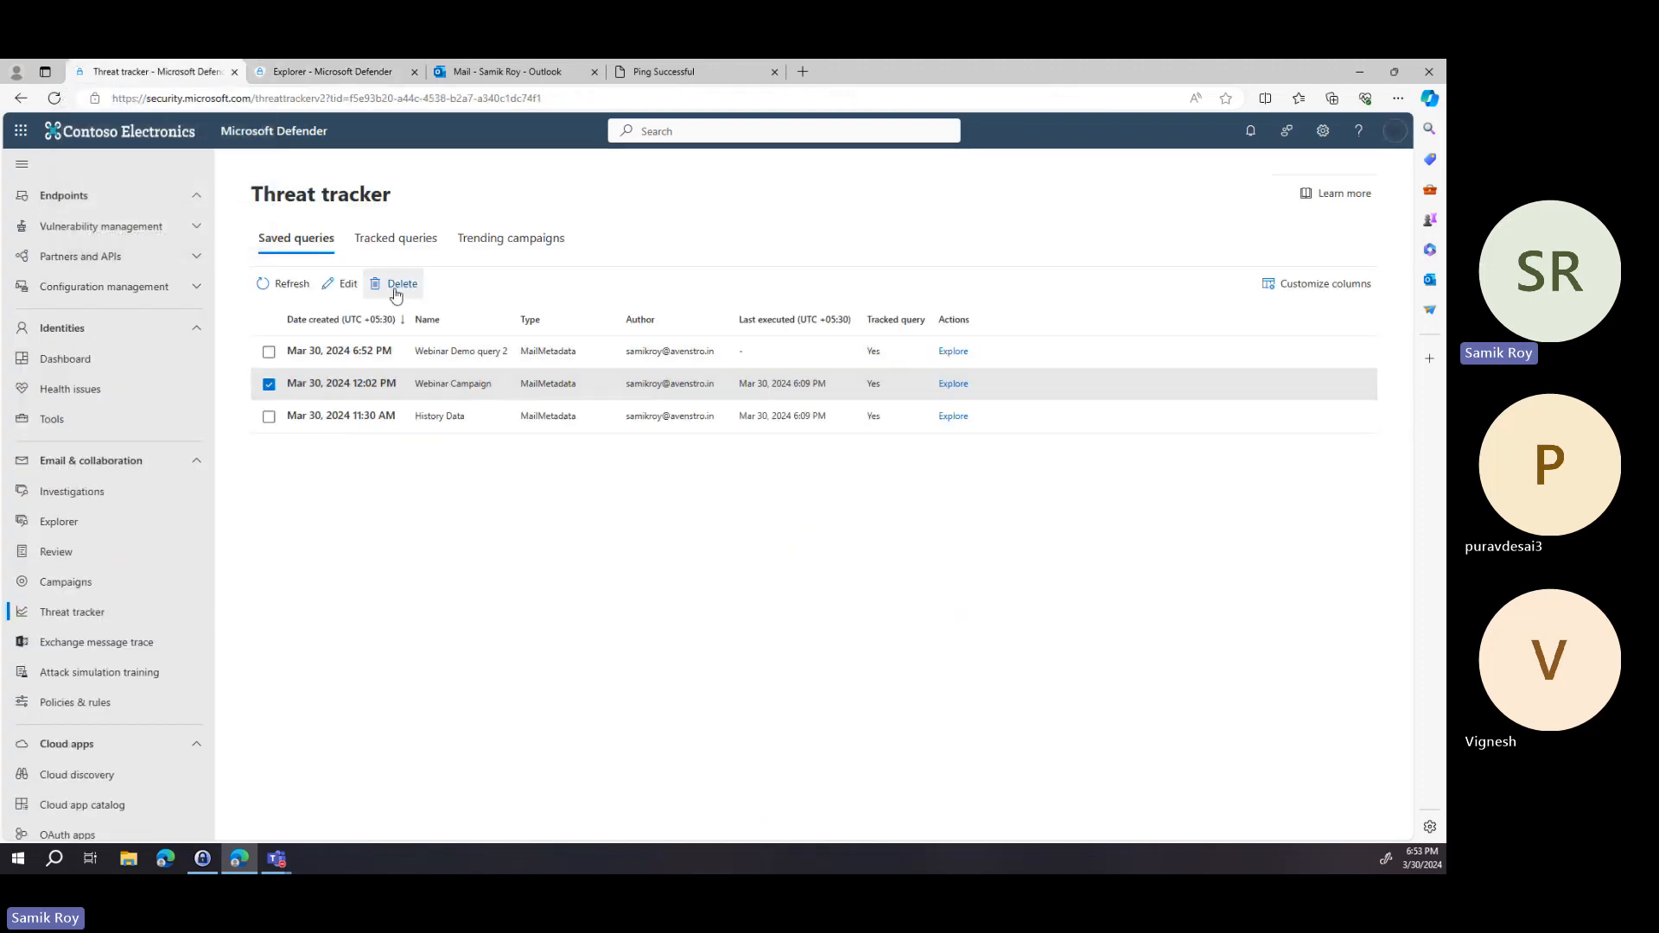
Widen the Name column in the tracked queries list and switch to the Webinar Campaign Explorer view.
{"action": "left_click", "coordinate": [409, 250]}
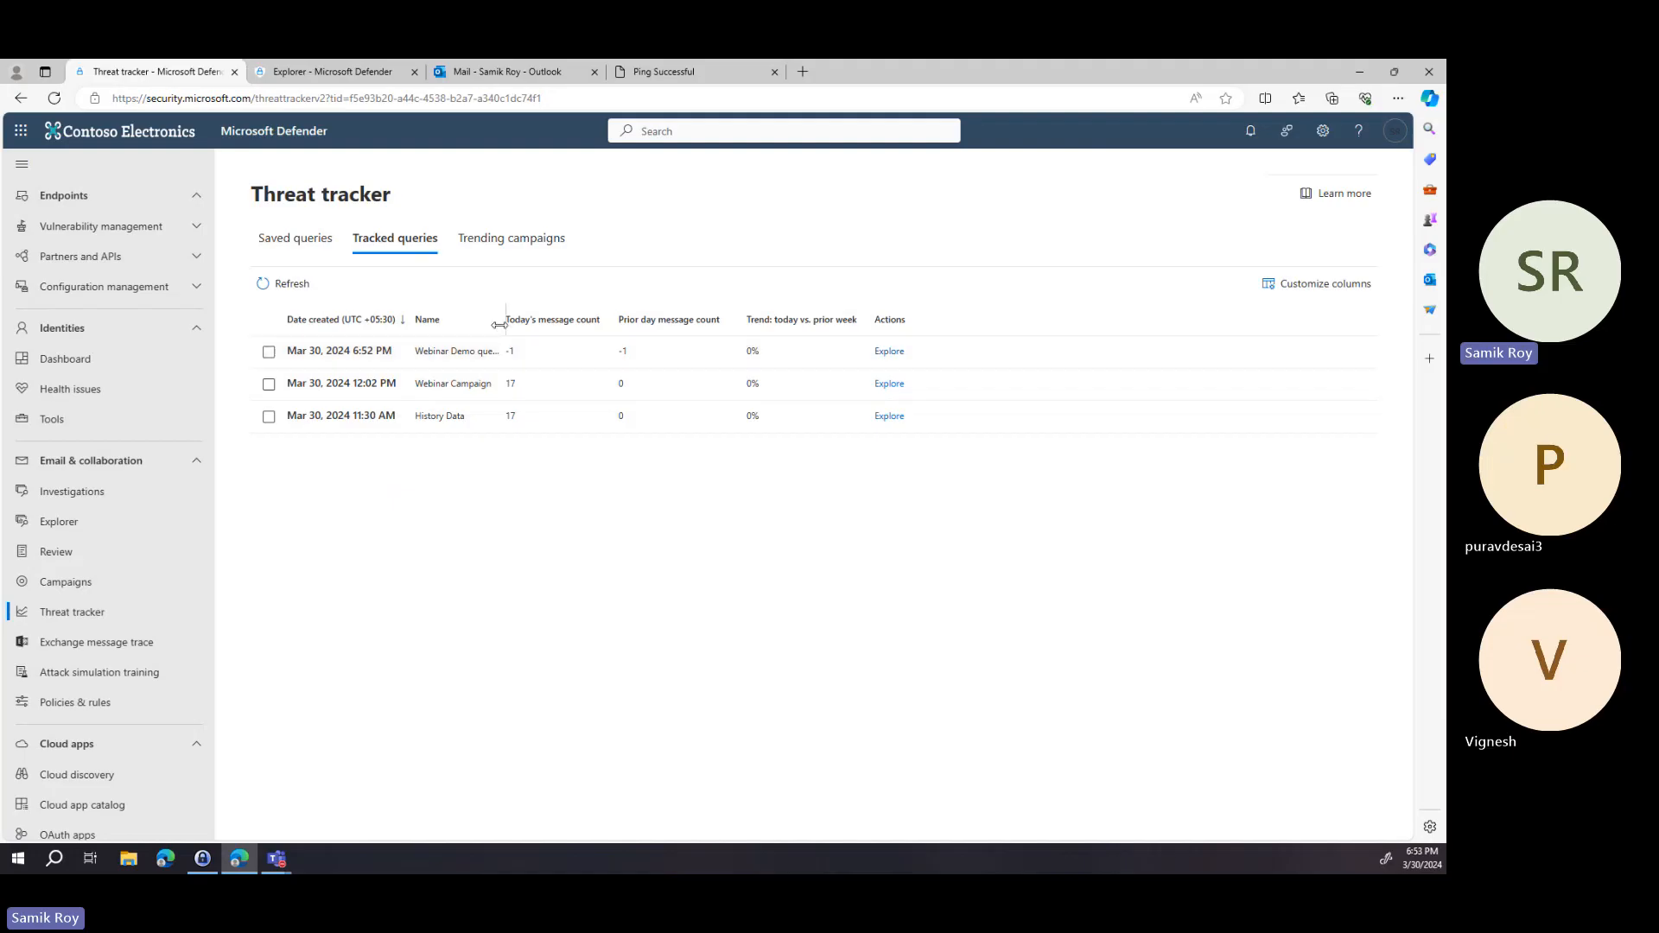
{"action": "left_click_drag", "start_coordinate": [500, 324], "coordinate": [634, 324]}
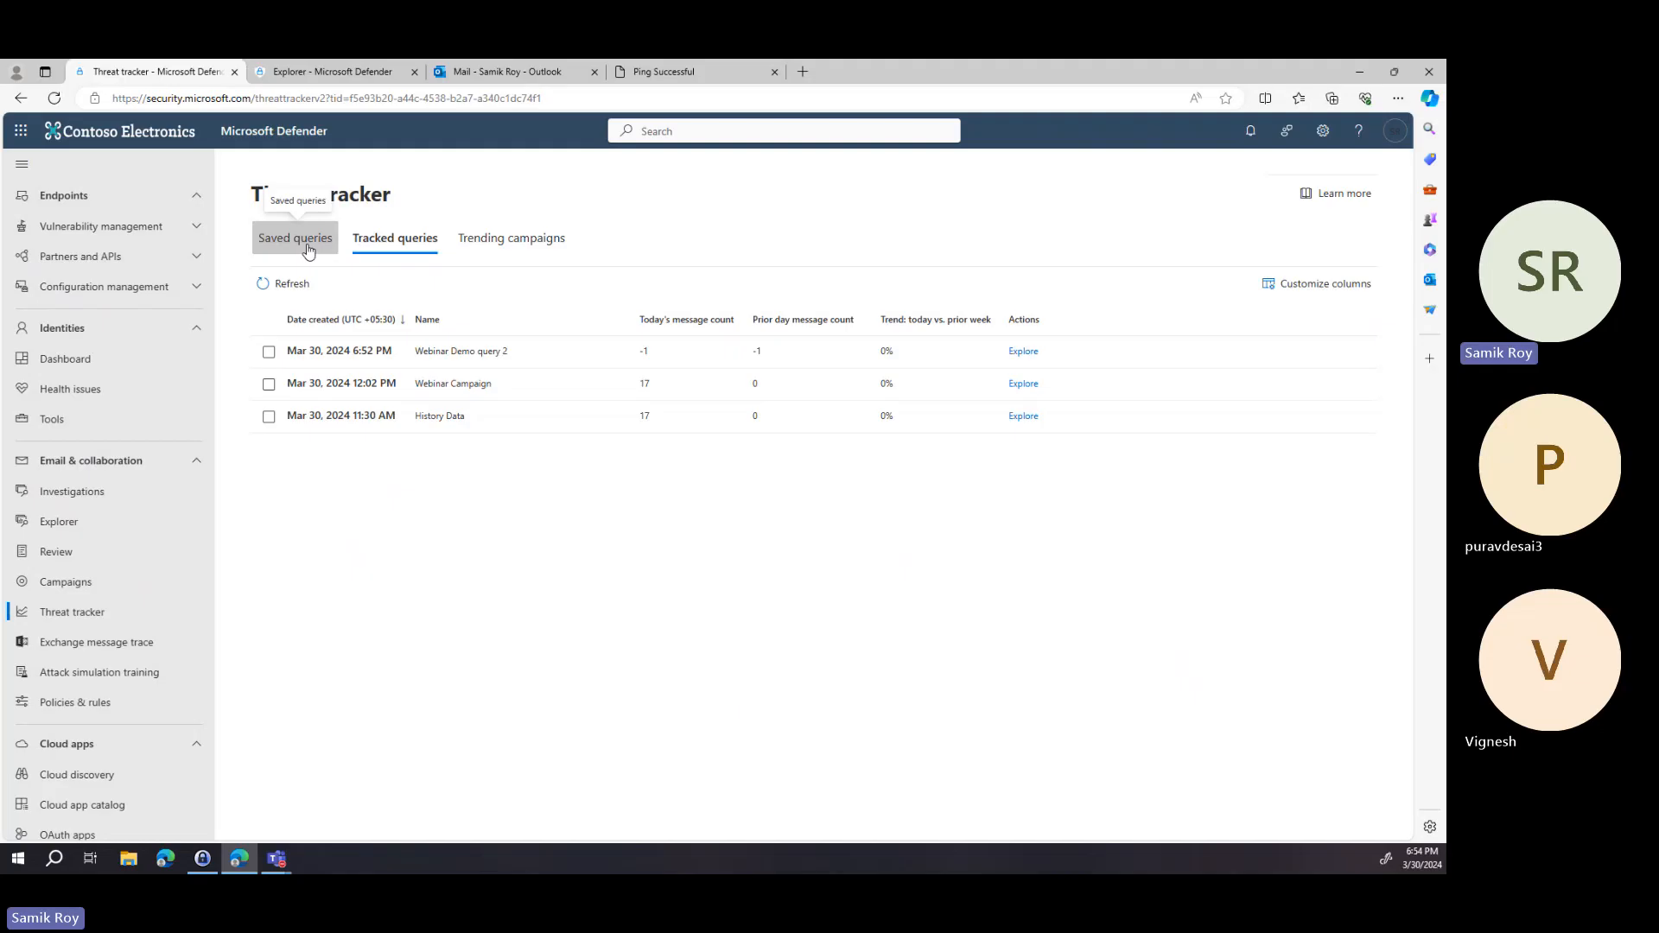
{"action": "left_click", "coordinate": [333, 72]}
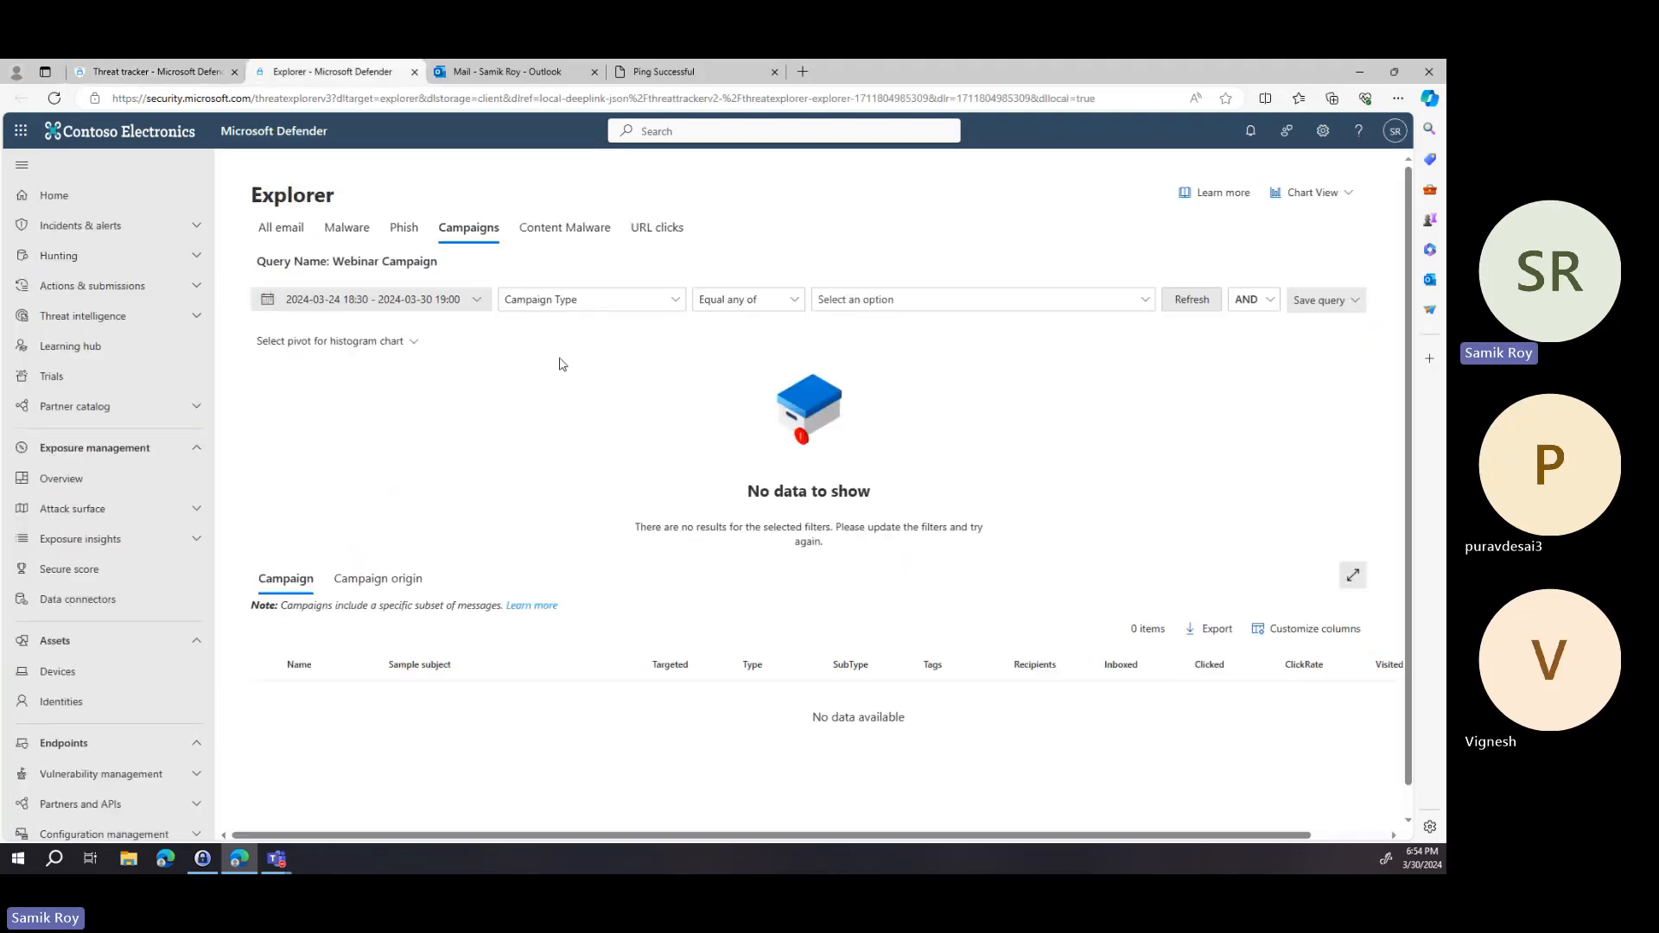